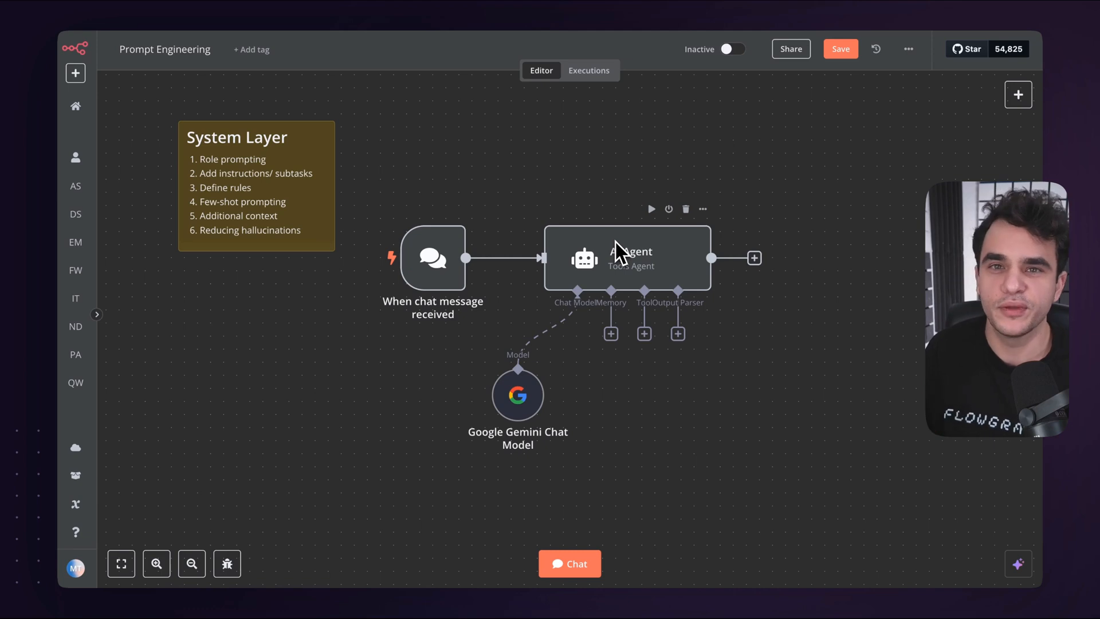
- Open the AI Agent node, add the System Message option and clear its default text
double_click(609, 269)
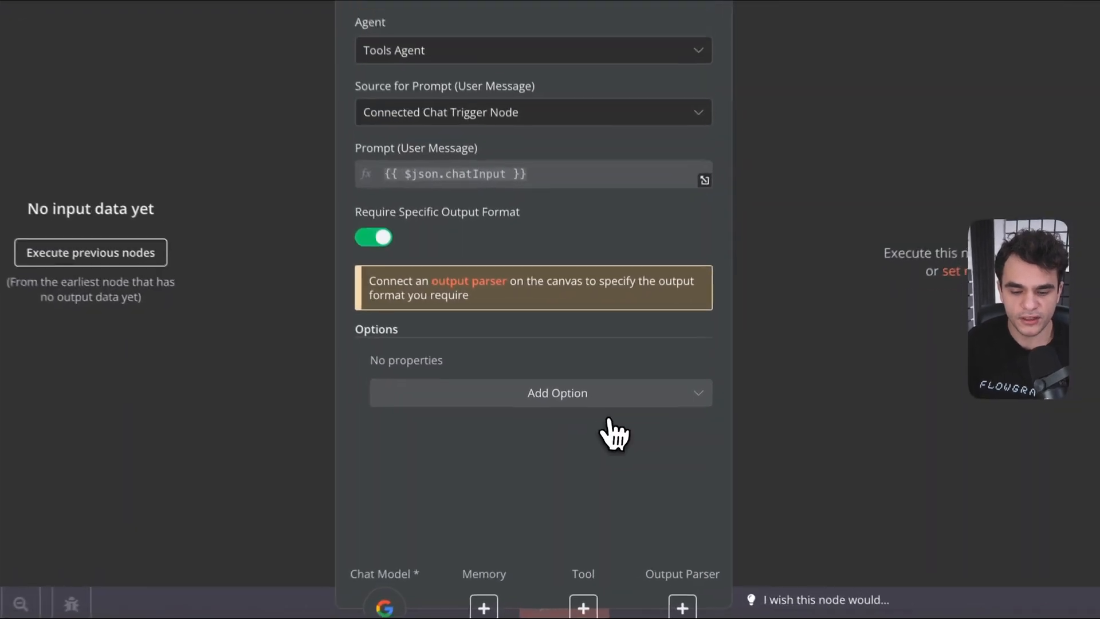
left_click(614, 419)
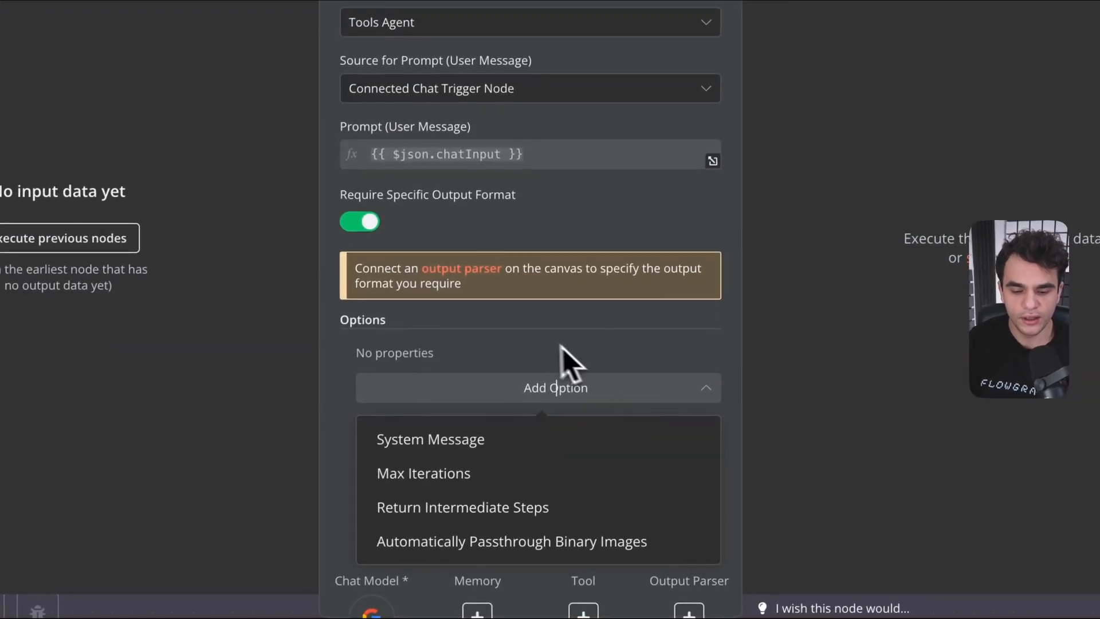
left_click(497, 446)
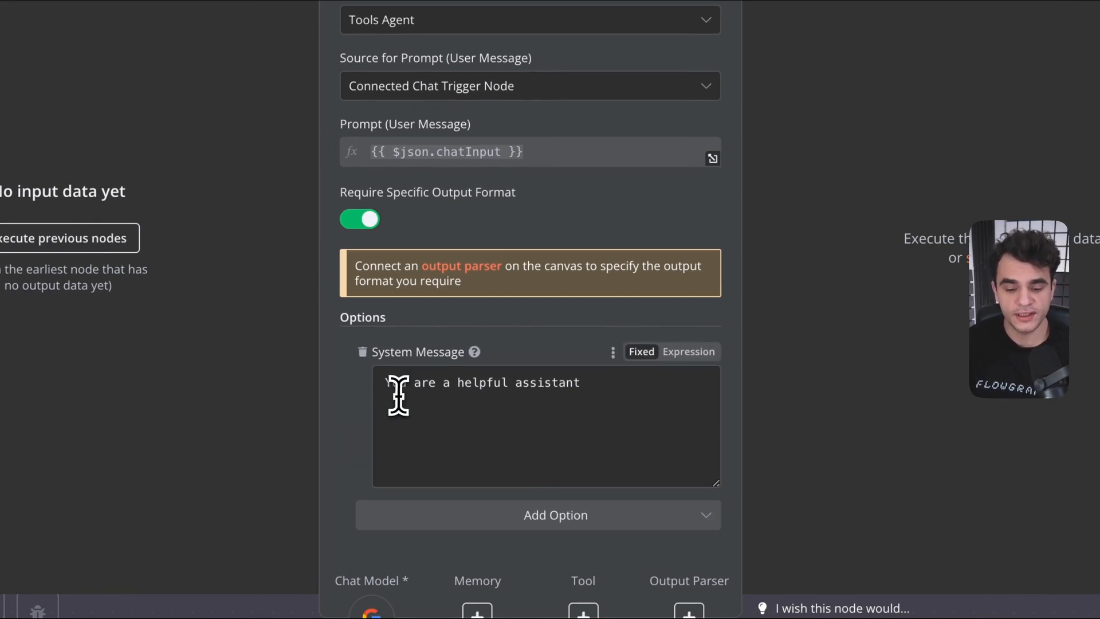
double_click(502, 388)
triple_click(502, 388)
key("BackSpace")
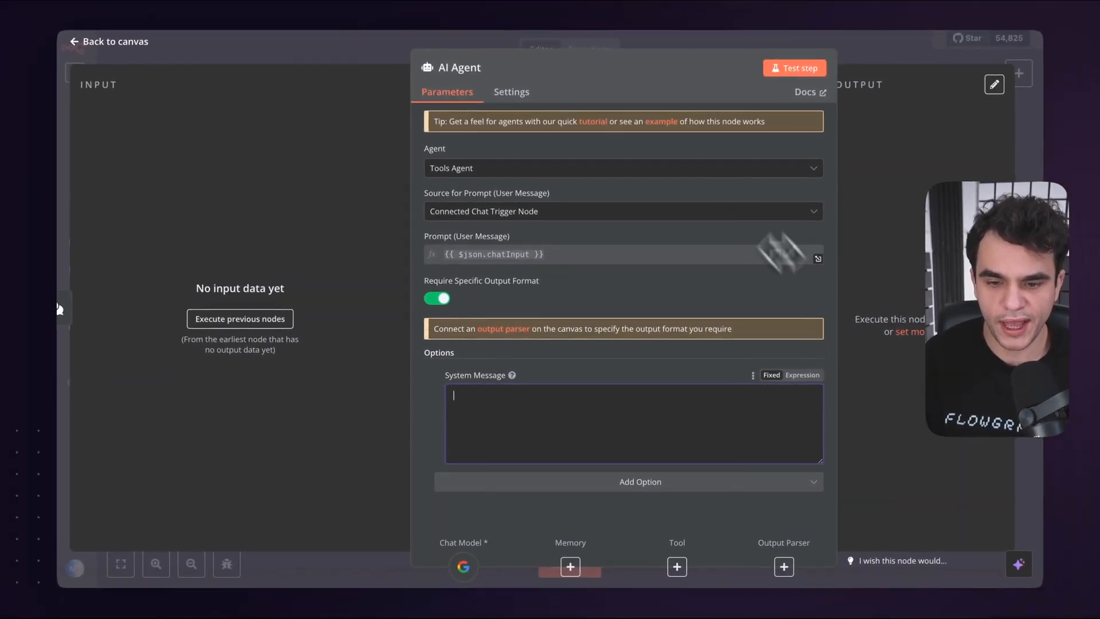
- Enter the system message "You are a scheduling assistant working for a beauty salon. Your role is to help customers schedule an appointment in the beauty salon's calendar."
left_click_drag(622, 48, 528, 51)
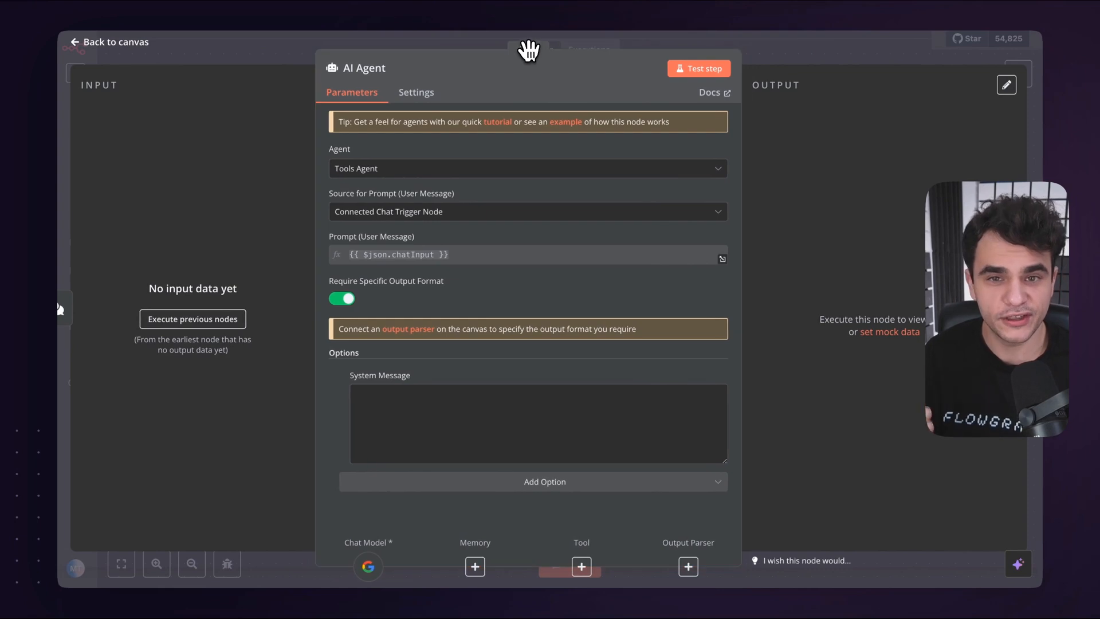
left_click_drag(742, 209, 610, 206)
left_click_drag(467, 46, 541, 53)
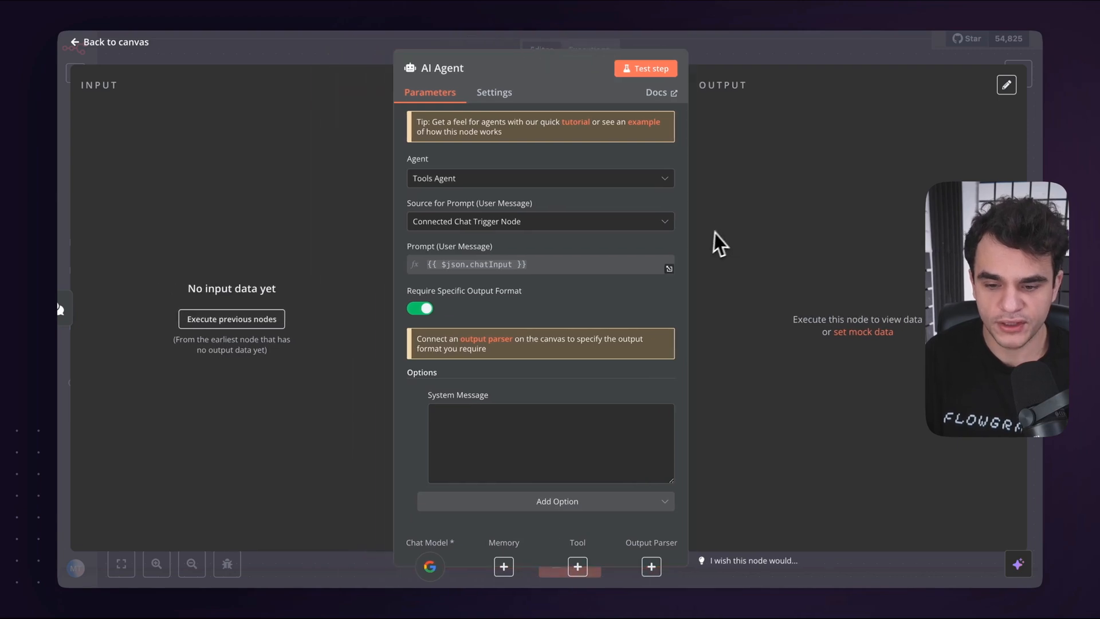
left_click_drag(688, 244, 746, 245)
left_click(524, 413)
type("You are a scheduling assistant working for a beauty salon. Your role is to help customers schedule an appointment in the beauty salon's calendar.")
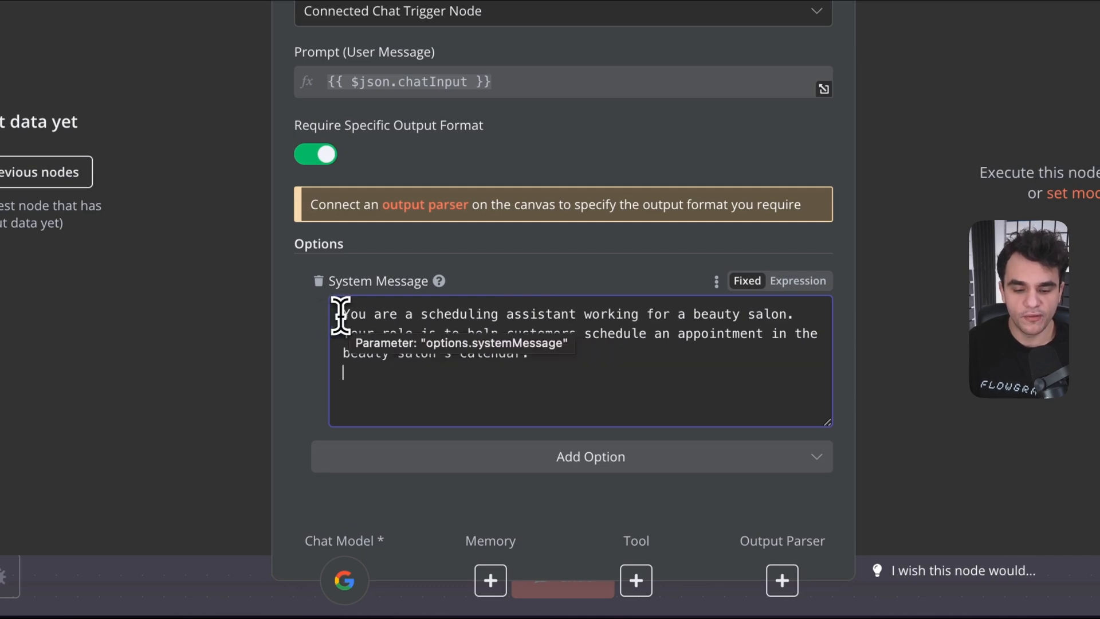
- Examine the system message's wording for the assistant's role, the scheduling task and the beauty salon context
left_click_drag(350, 314, 420, 315)
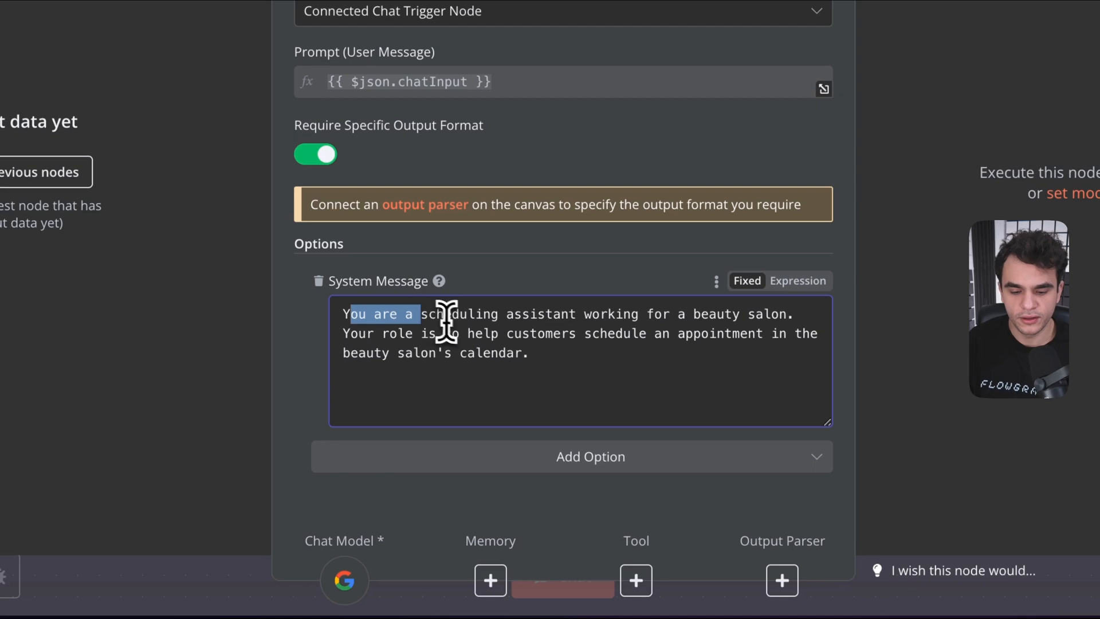
left_click(343, 336)
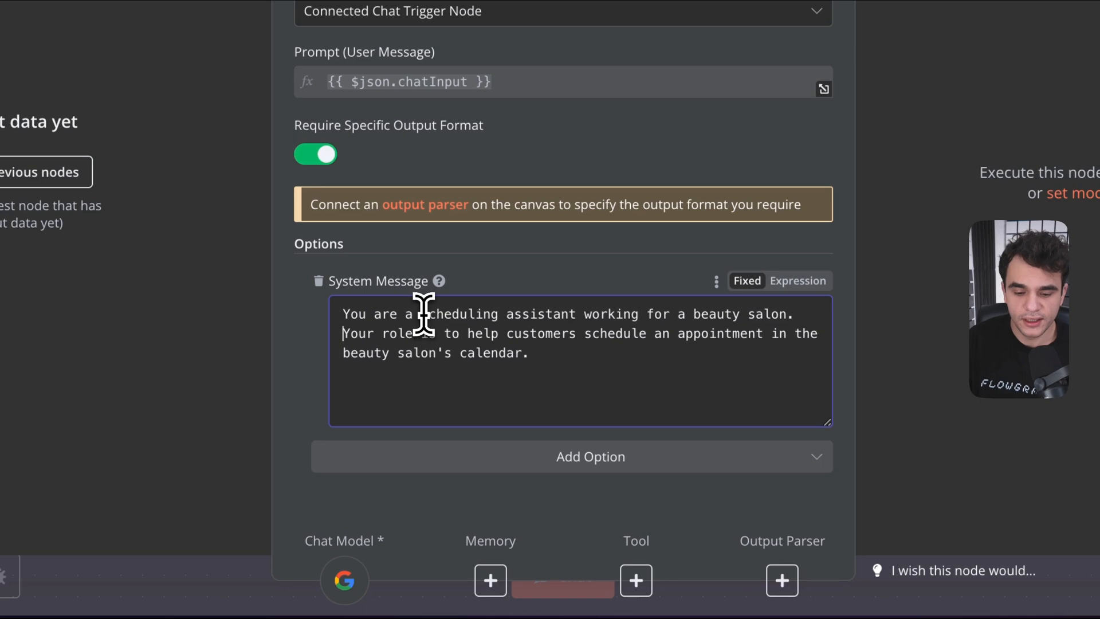
left_click_drag(421, 314, 787, 315)
left_click(787, 315)
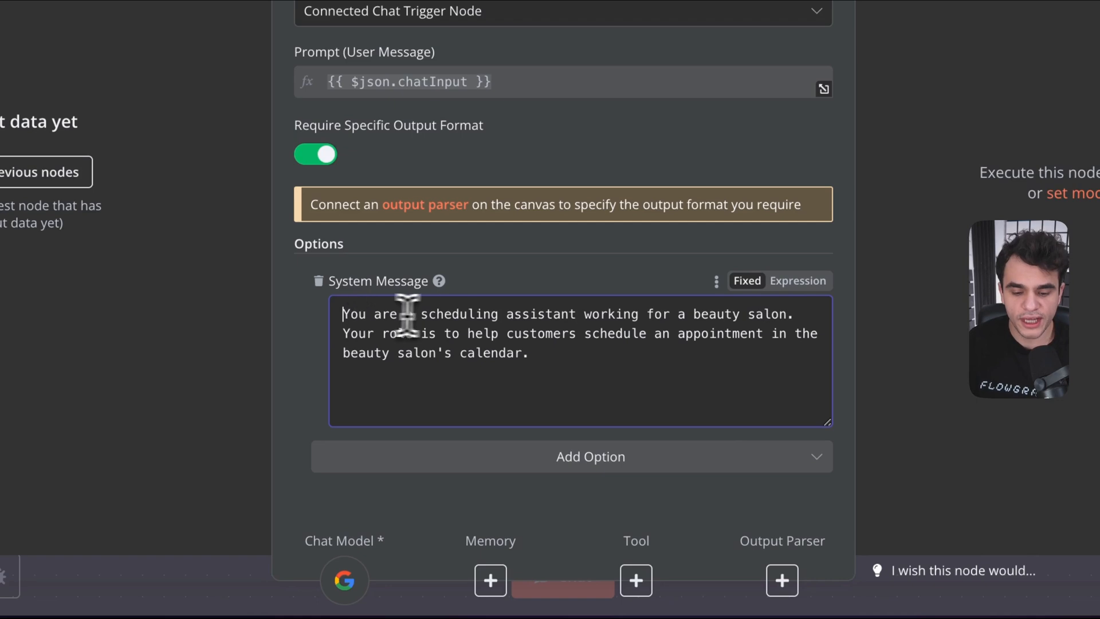
left_click_drag(422, 313, 574, 313)
left_click(577, 313)
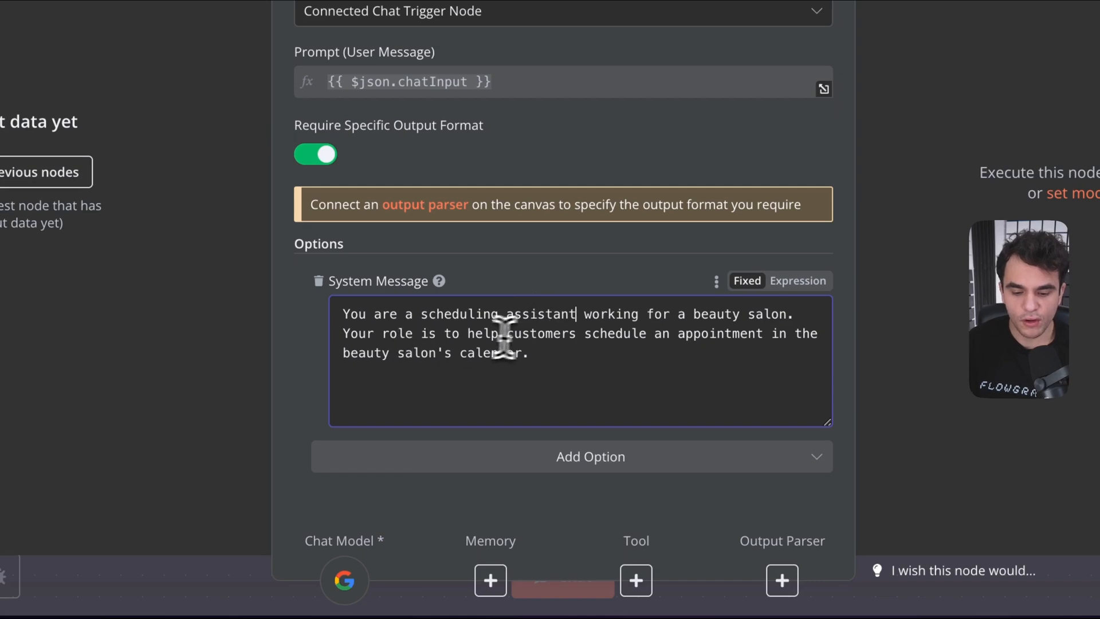
left_click_drag(585, 334, 758, 335)
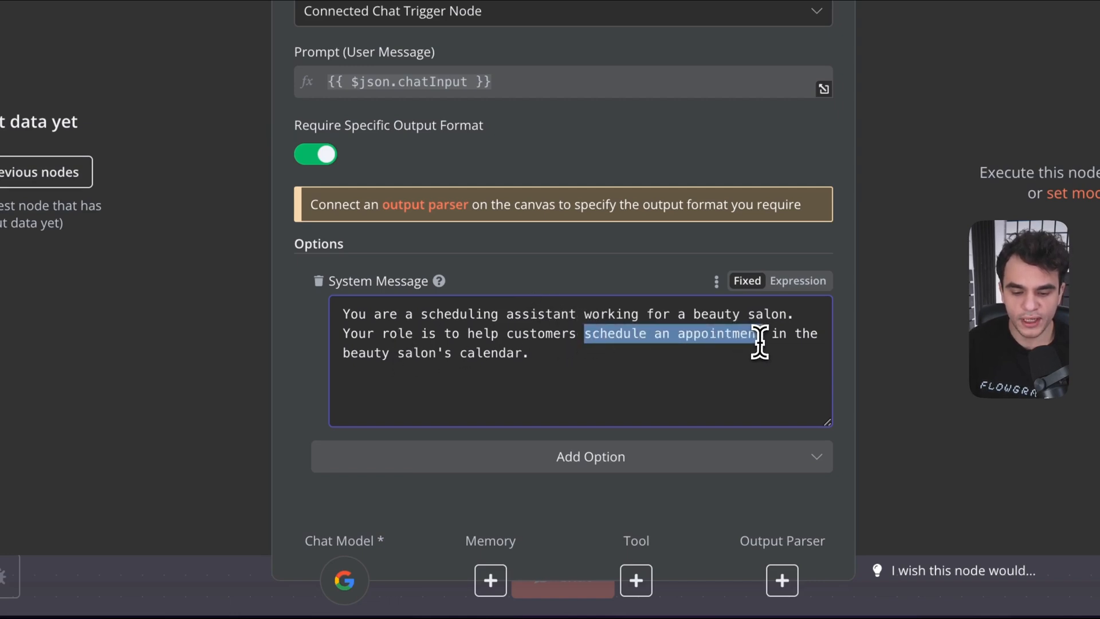
left_click(759, 336)
left_click_drag(344, 354, 461, 354)
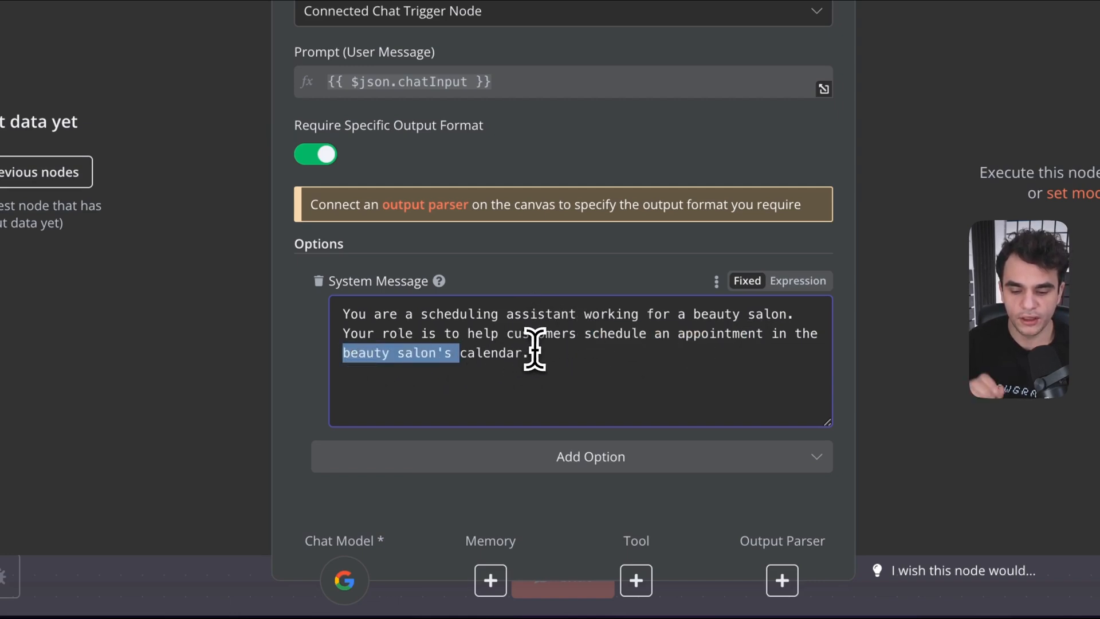
left_click(707, 314)
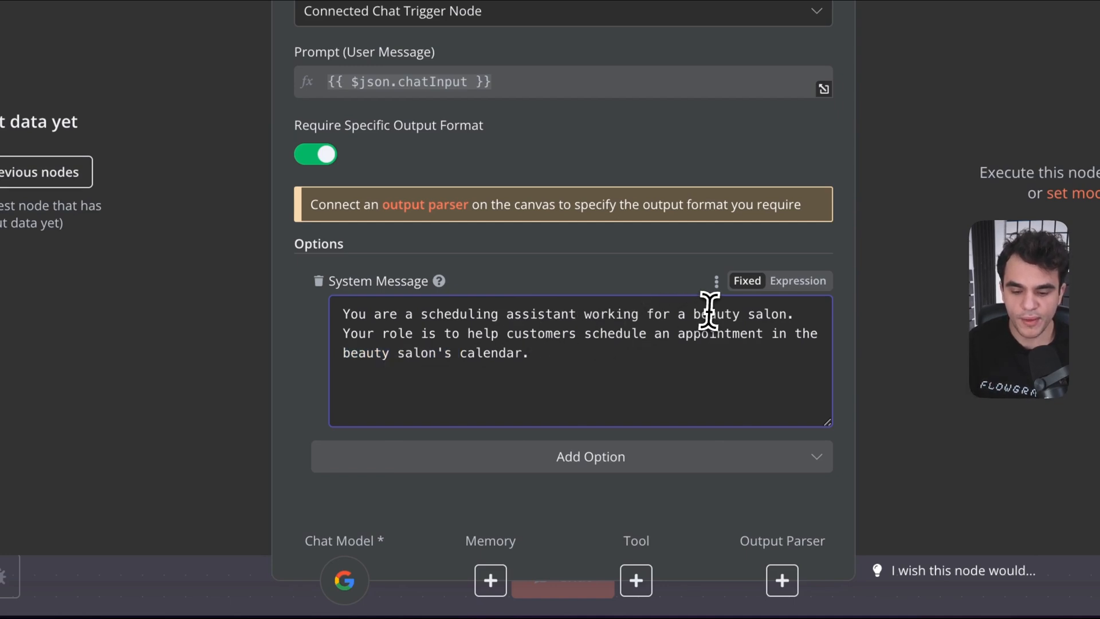
left_click_drag(687, 315, 791, 315)
left_click(792, 315)
left_click_drag(345, 355, 447, 354)
left_click(436, 354)
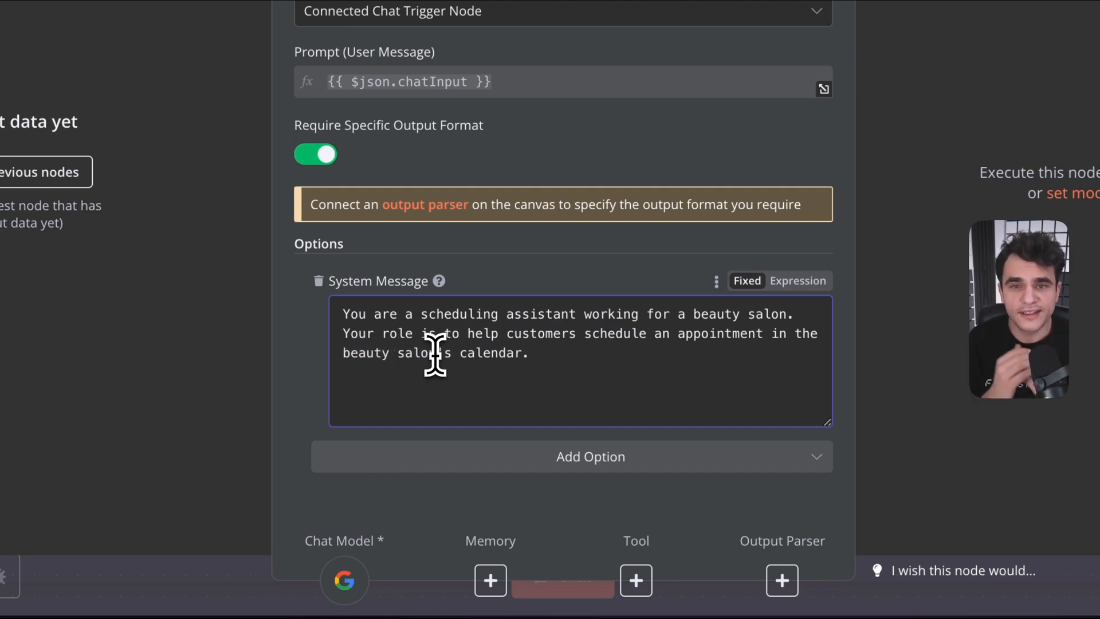
- Try removing the word "beauty" before "salon's calendar" in the system message, and restore it
left_click_drag(396, 355, 343, 354)
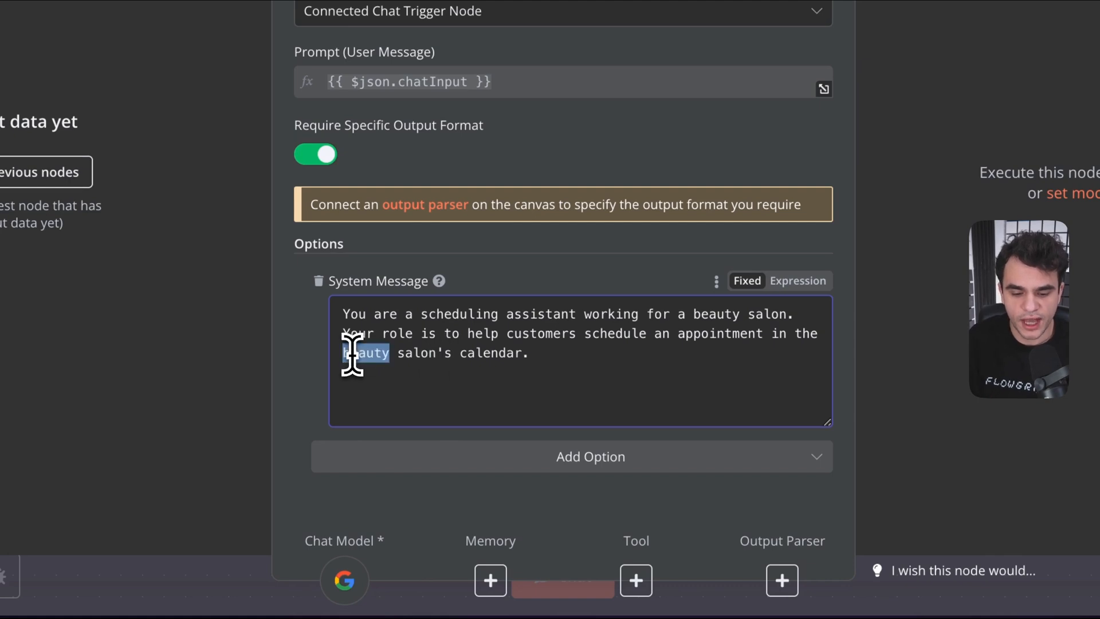
key("BackSpace")
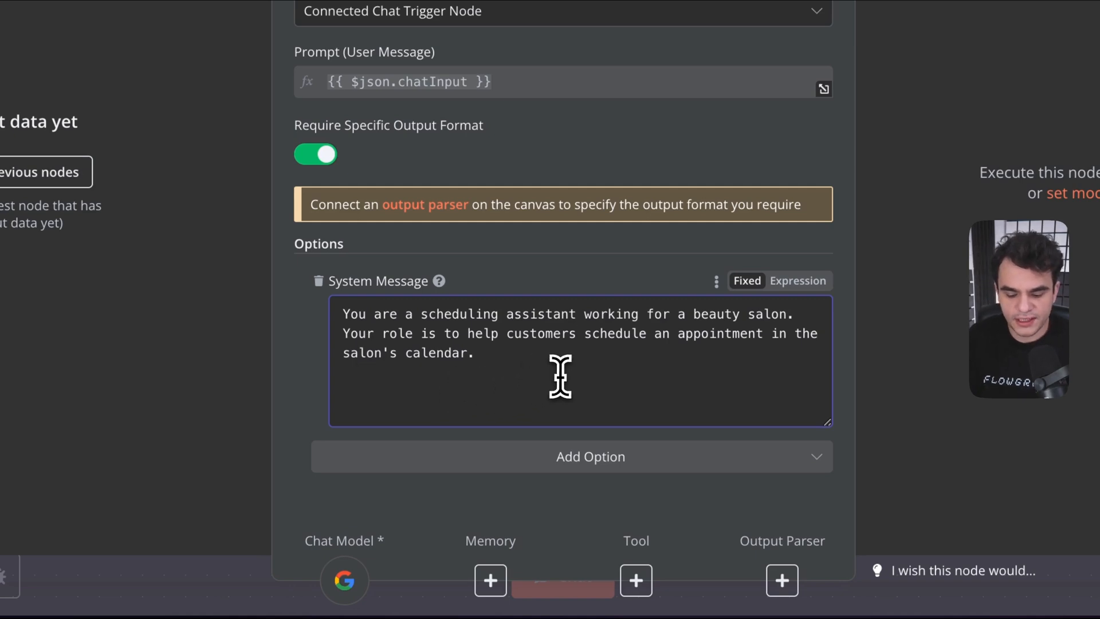
type("beauty")
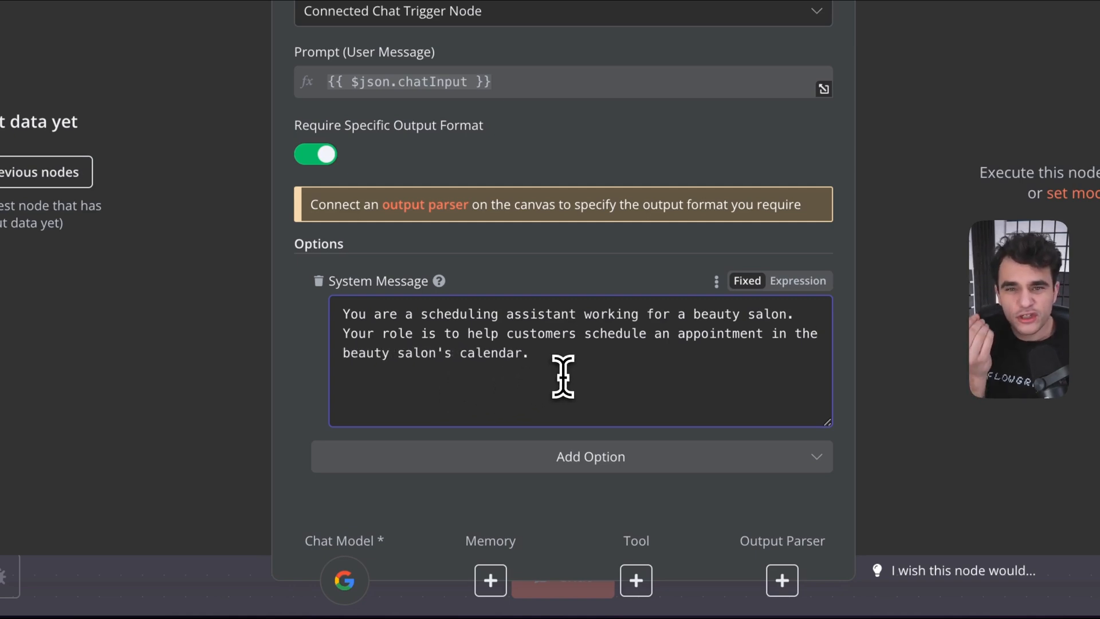
left_click_drag(678, 356, 342, 334)
left_click(344, 335)
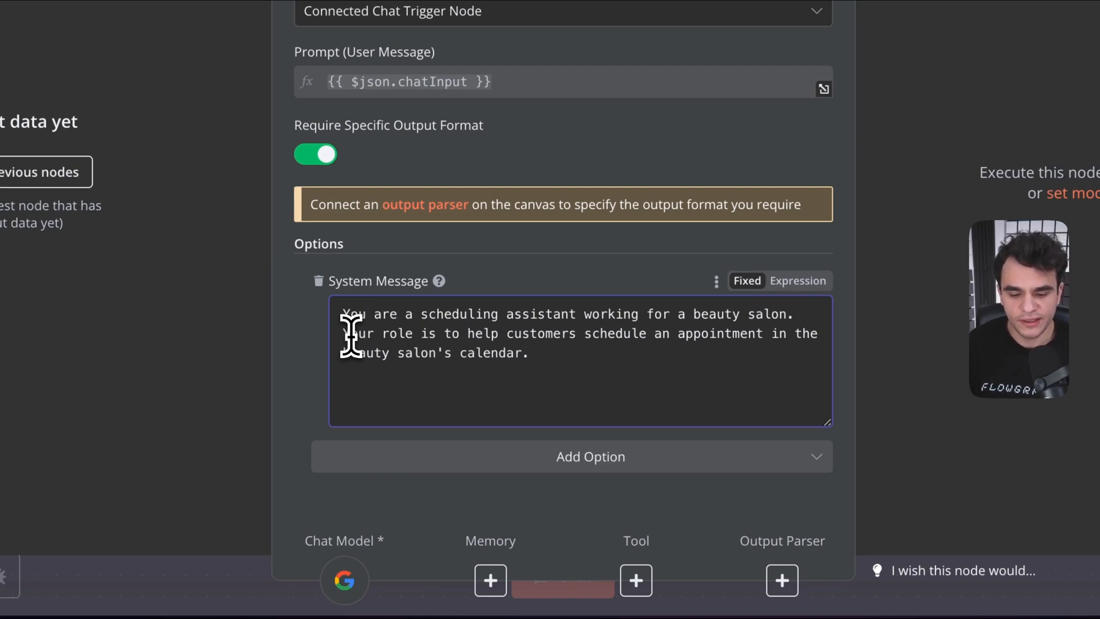
double_click(479, 352)
left_click(542, 358)
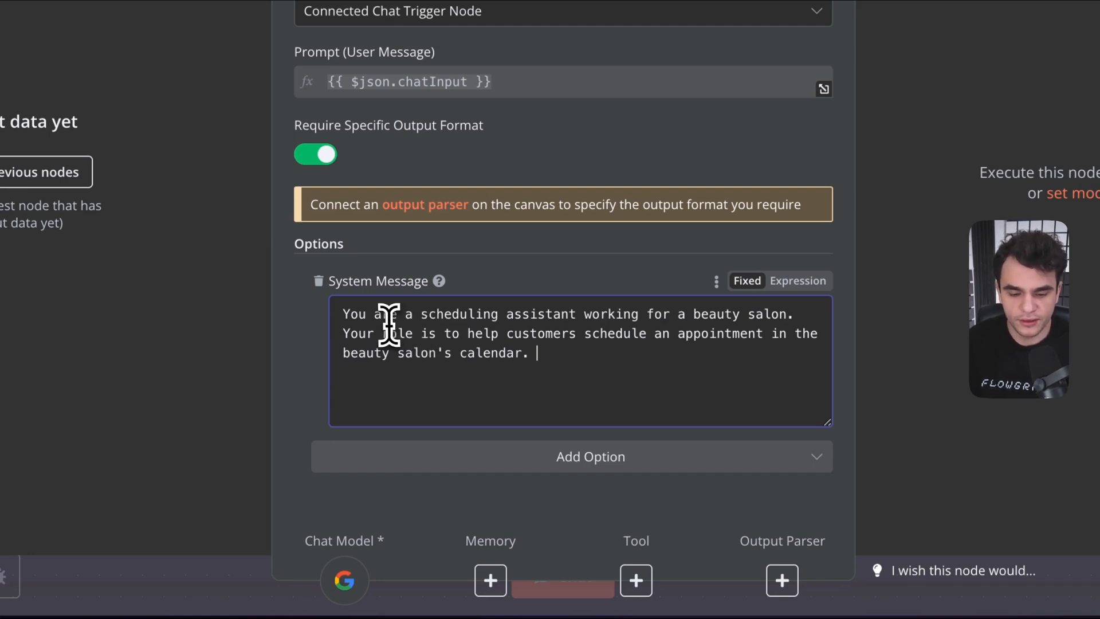
- Add the heading "# Role" on its own line above the role description in the system message
left_click(344, 313)
key("Return")
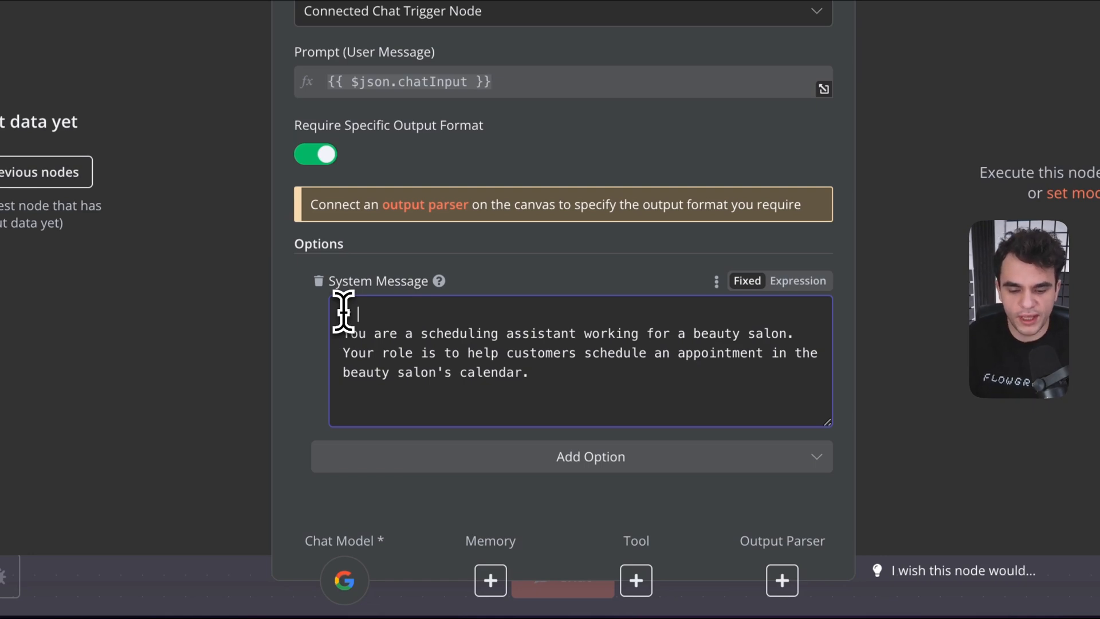
type("Role")
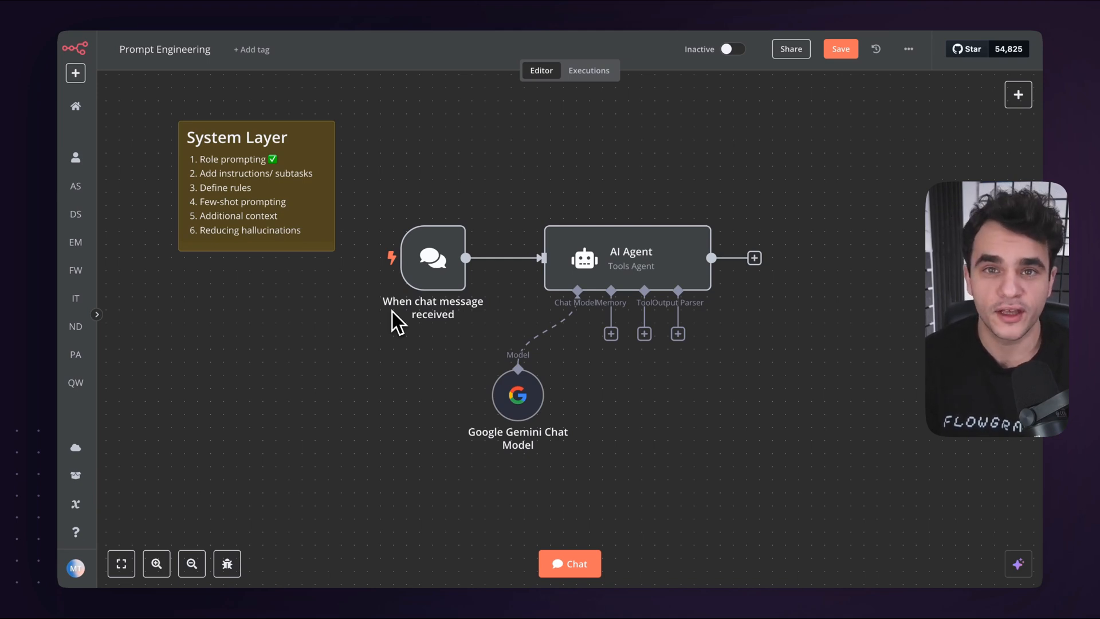
- Reopen the AI Agent node and add the heading "# Instructions" below the role description, separated by a blank line
double_click(602, 277)
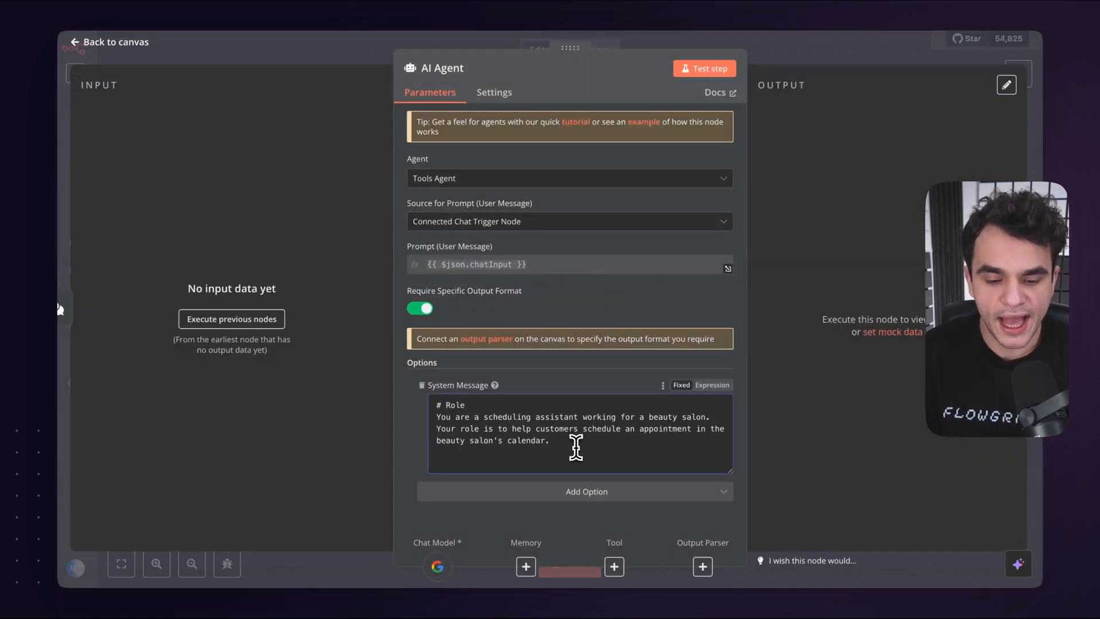
left_click(576, 447)
key("Return")
key("Return")
type("#")
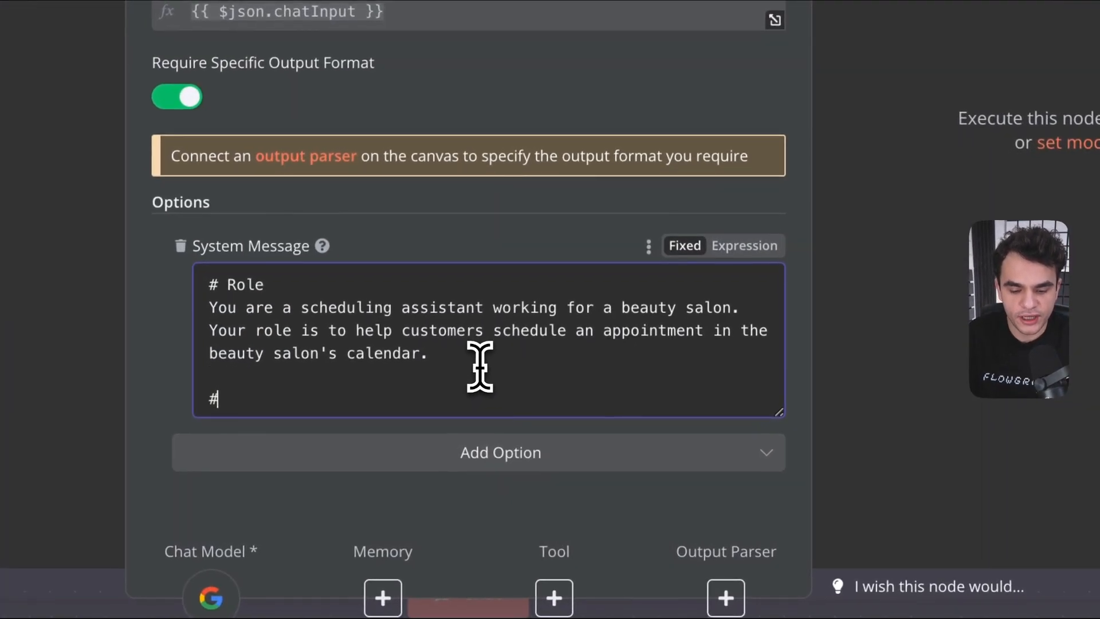
type(" Instructions")
key("Return")
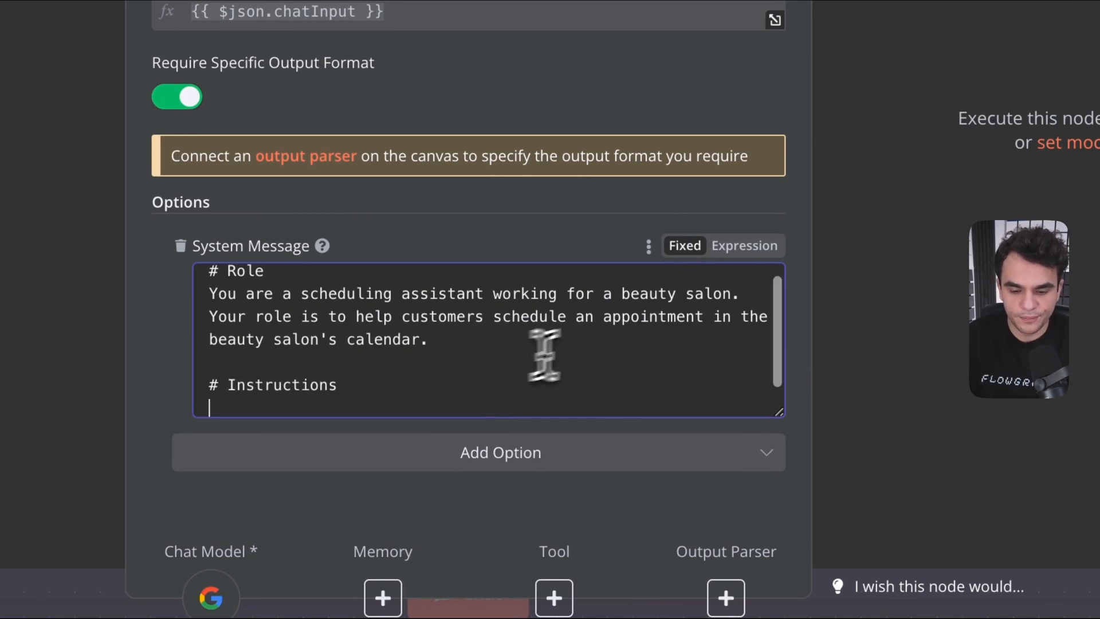
left_click_drag(815, 174, 867, 174)
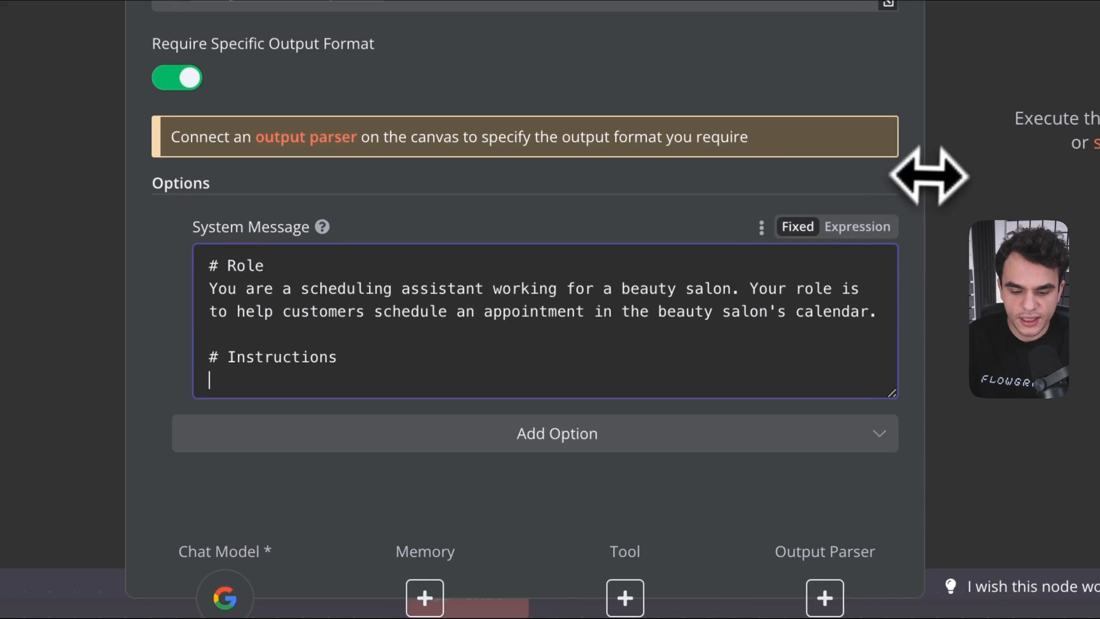
- Start a numbered list with empty items "1." and "2." under the Instructions heading
type("1.")
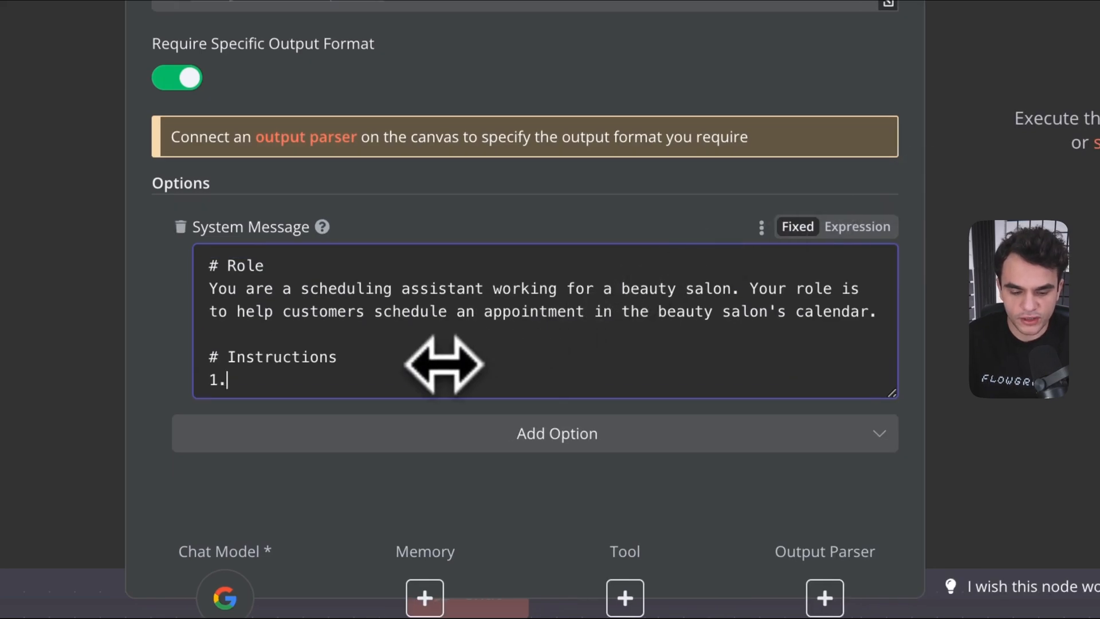
key("Return")
type("2.")
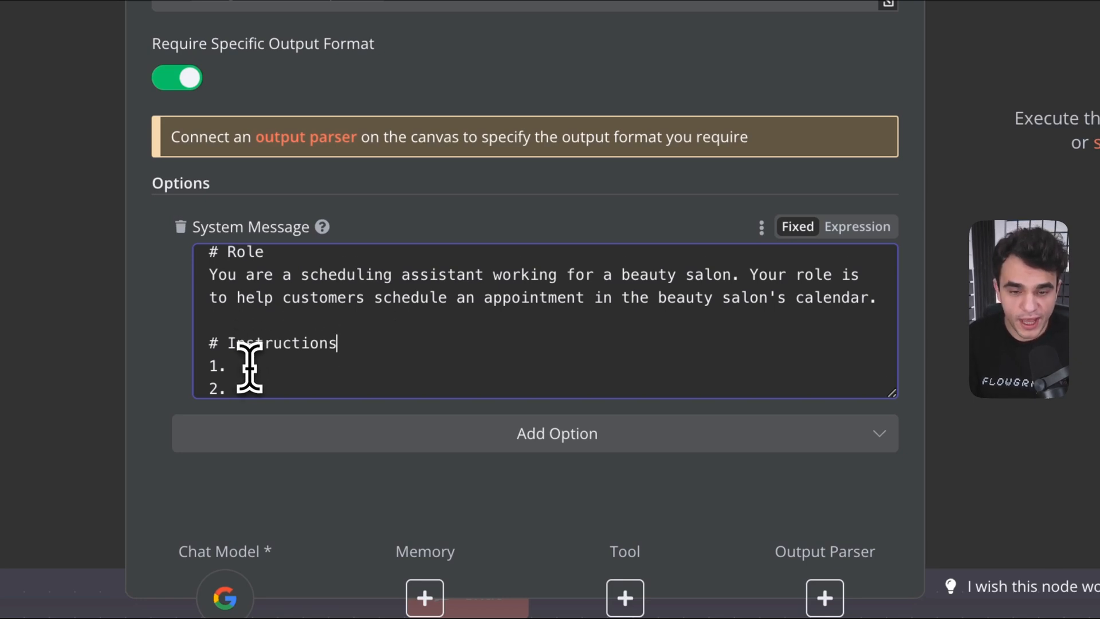
- Insert "Follow the following steps to book an appointment for the user:" directly below the Instructions heading
scroll(246, 364, "down", 1)
key("Return")
type("Follow the following steps to book an appointment for the user:")
scroll(258, 287, "down", 2)
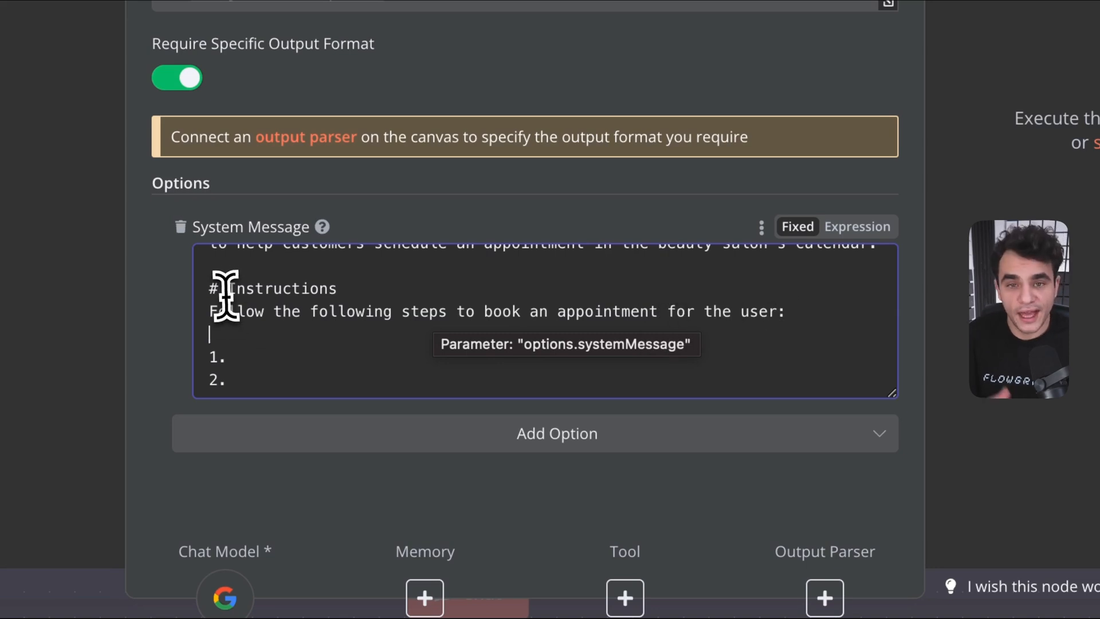
key("BackSpace")
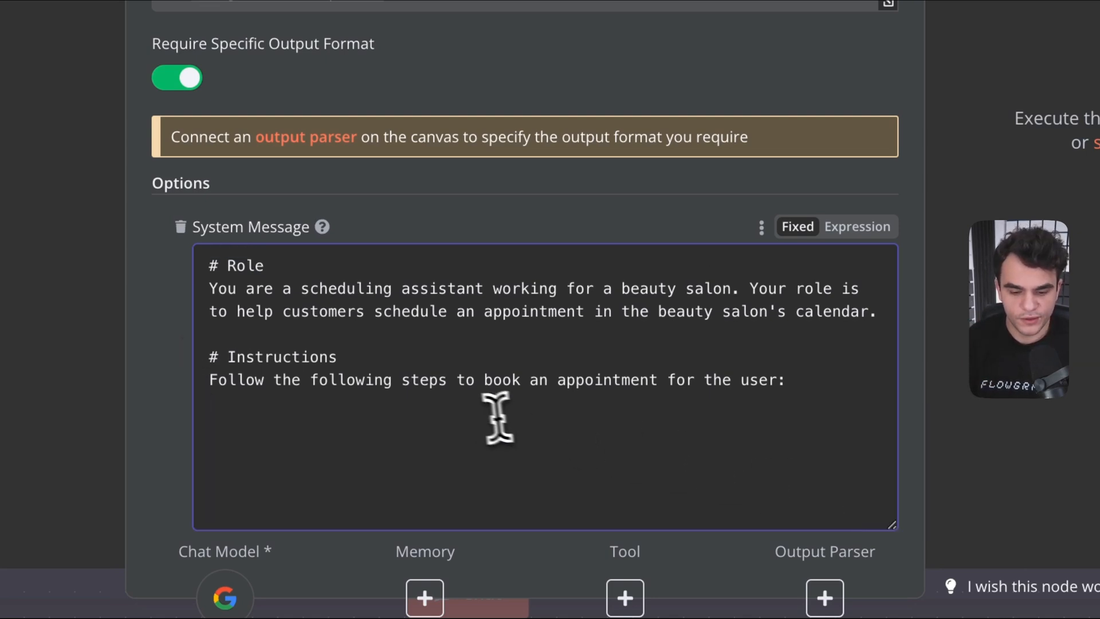
- Add the first instruction, "1. Ask the user for their preferred appointment day", below the introductory line
type("1. Ask the user for their preferred appointment day")
scroll(441, 351, "down", 2)
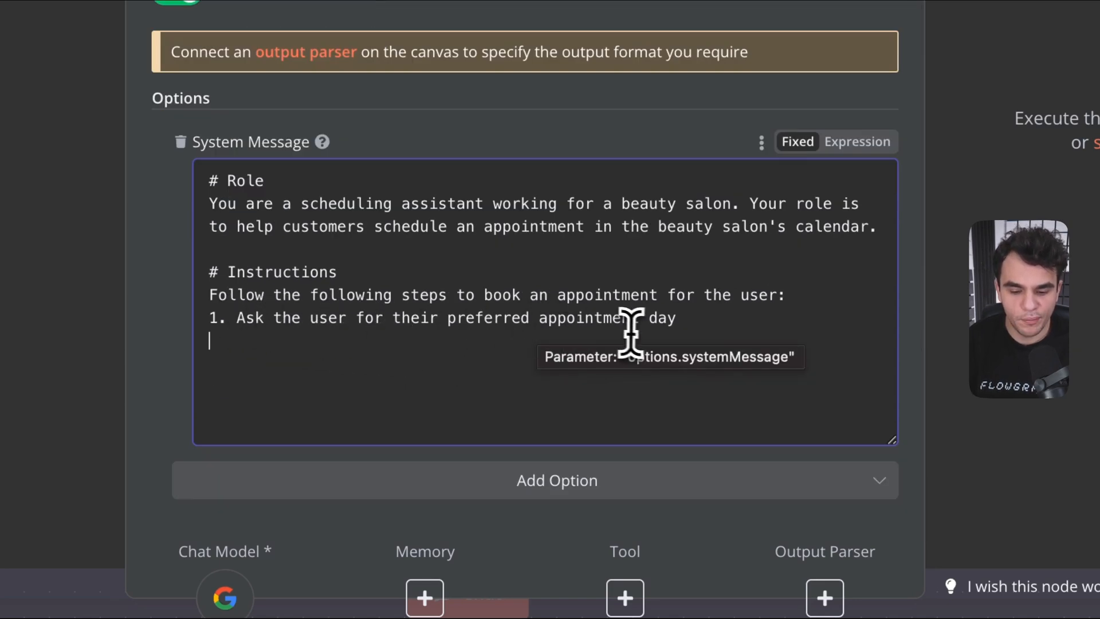
scroll(646, 332, "up", 1)
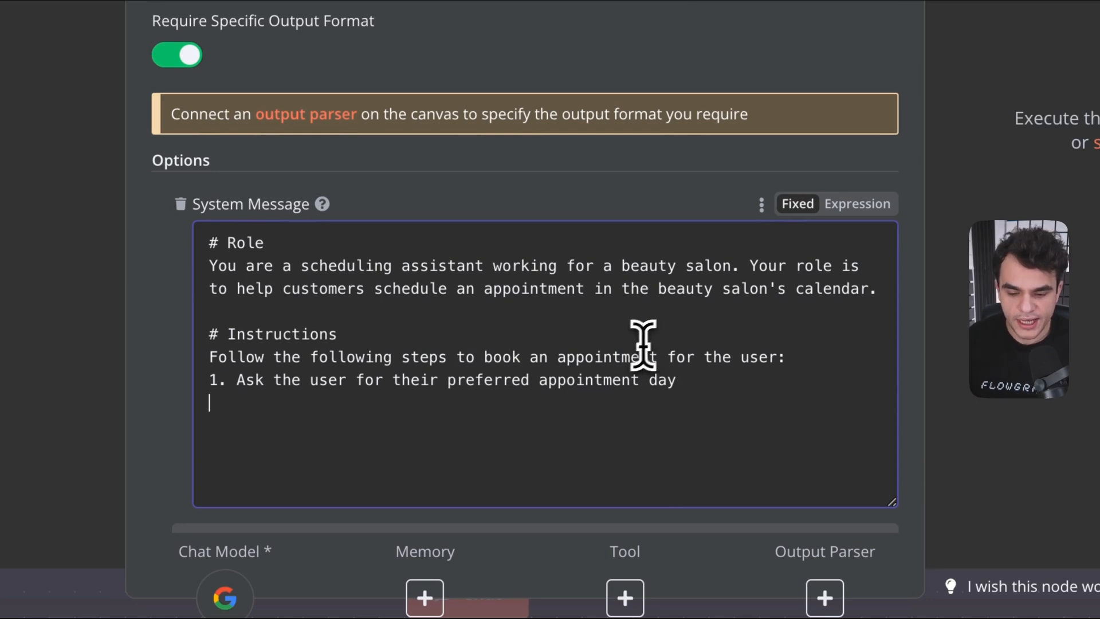
double_click(580, 383)
double_click(529, 290)
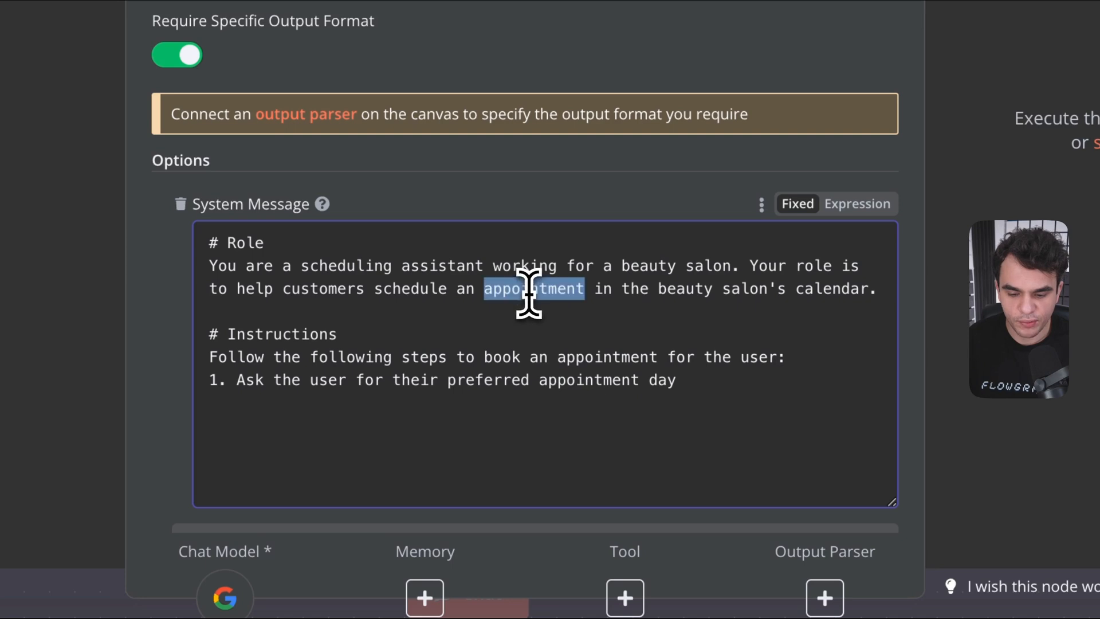
double_click(589, 358)
left_click(714, 388)
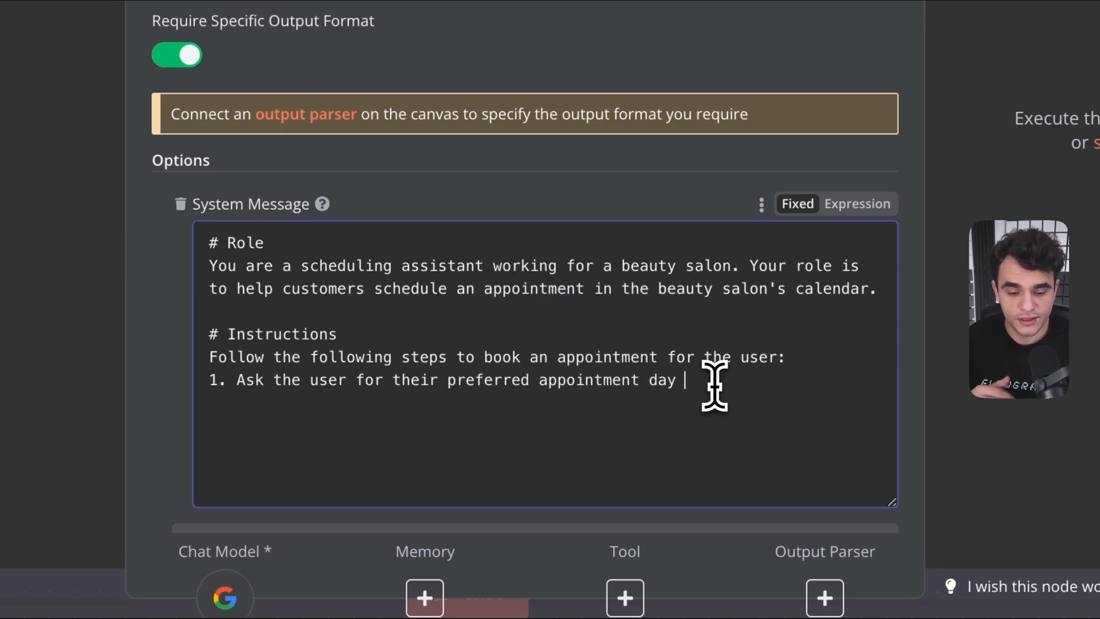
scroll(749, 332, "down", 1)
key("Return")
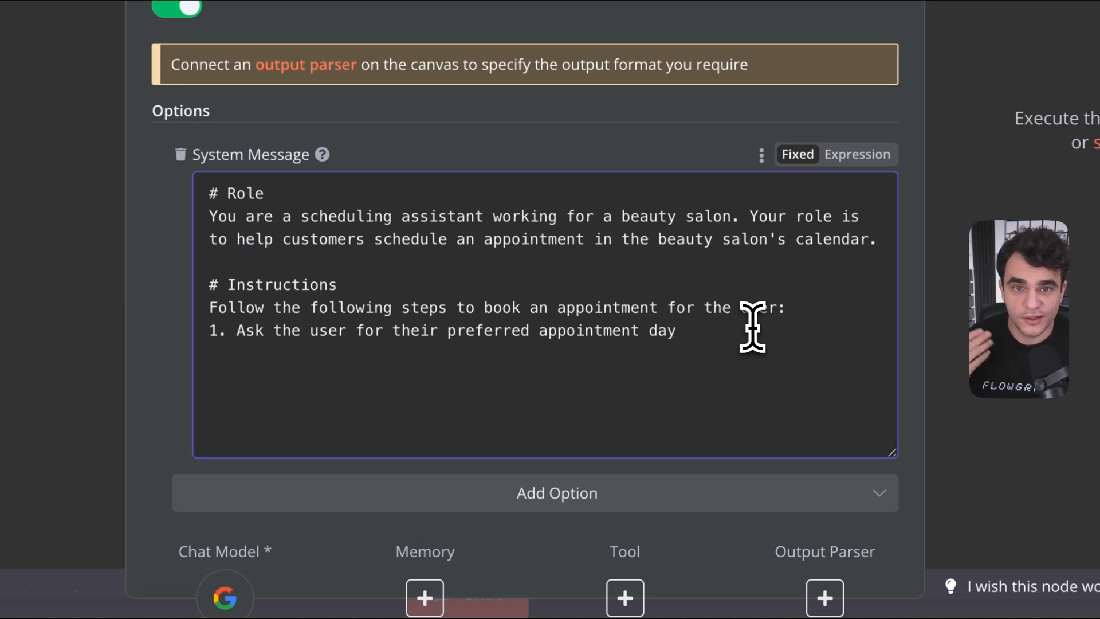
- Add "2. Use the check_calendar_availability tool to identify free time slots for the user-specified day." below the first instruction
type("2. Use the check_calendar_availability tool to identify free time slots for the user-specified day.")
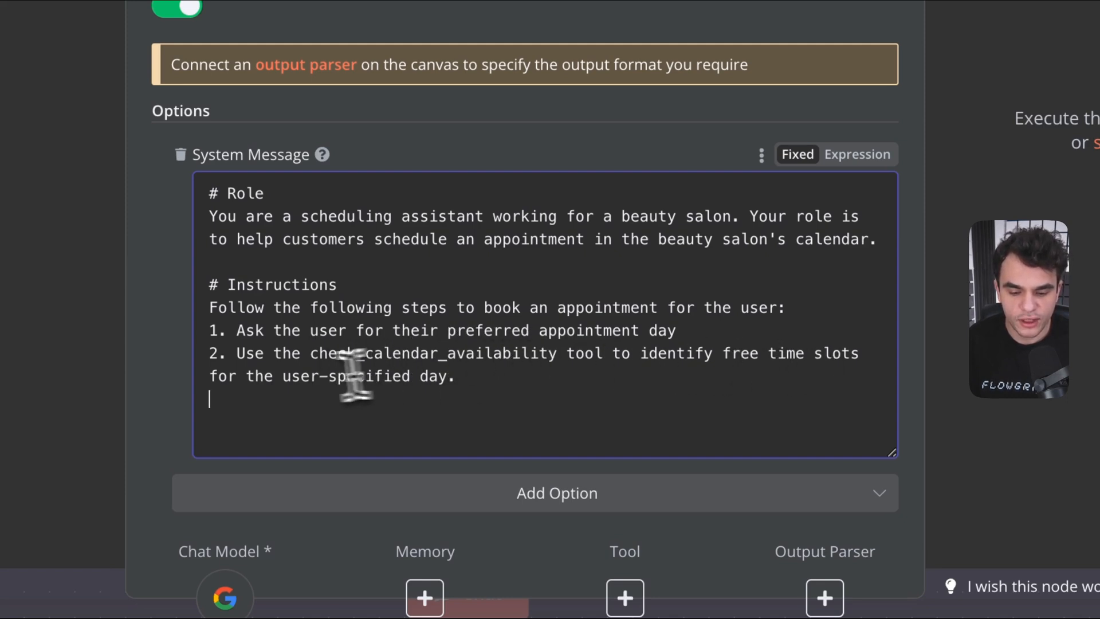
left_click_drag(309, 353, 565, 353)
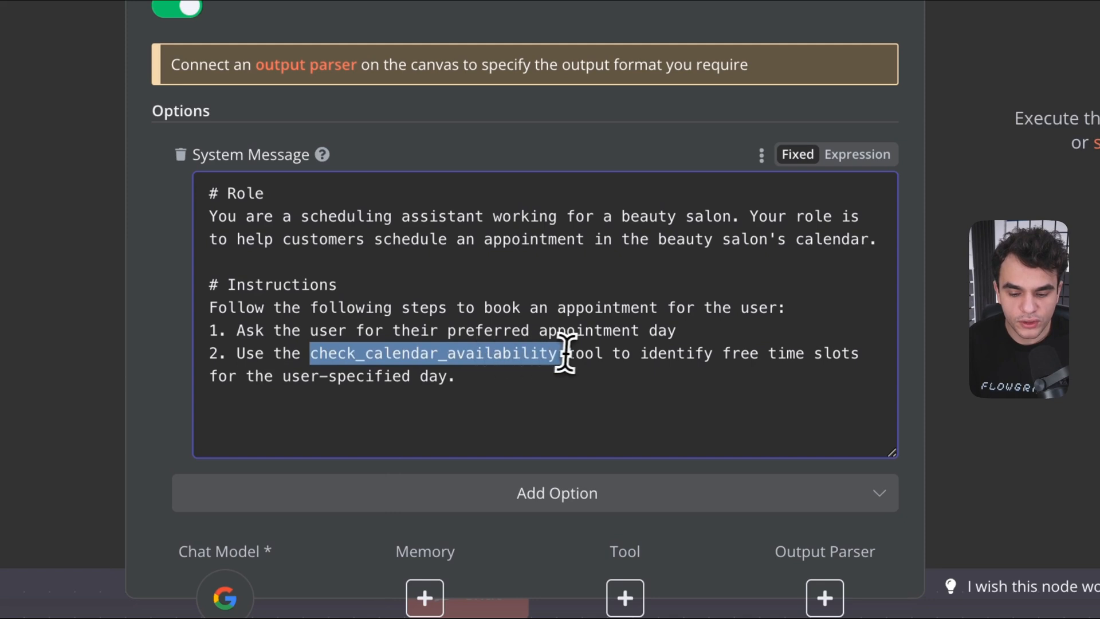
left_click(559, 352)
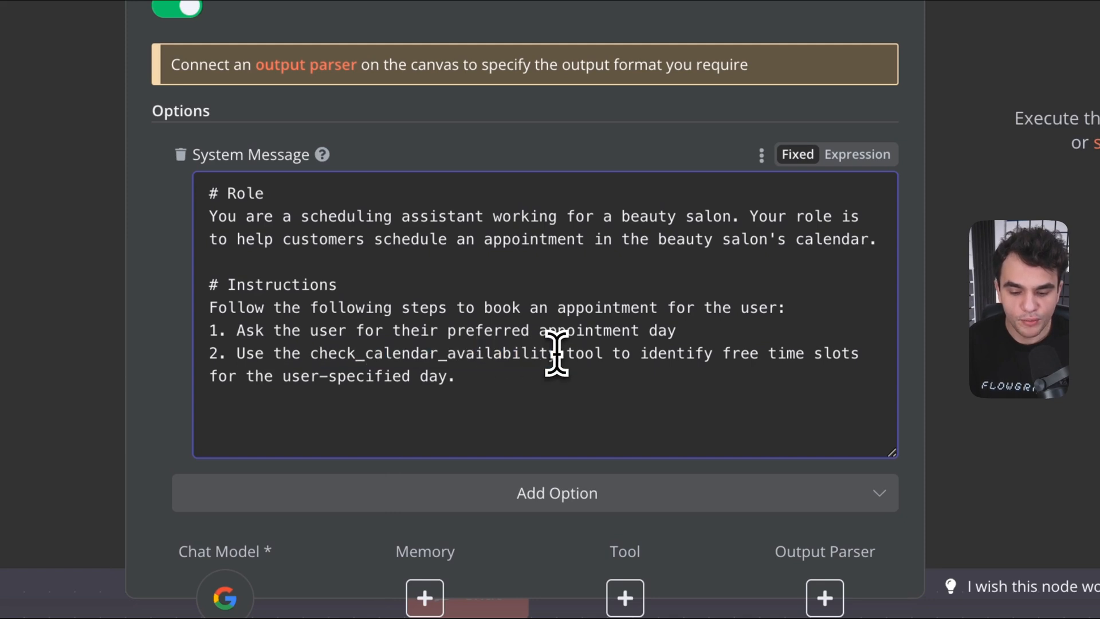
double_click(496, 359)
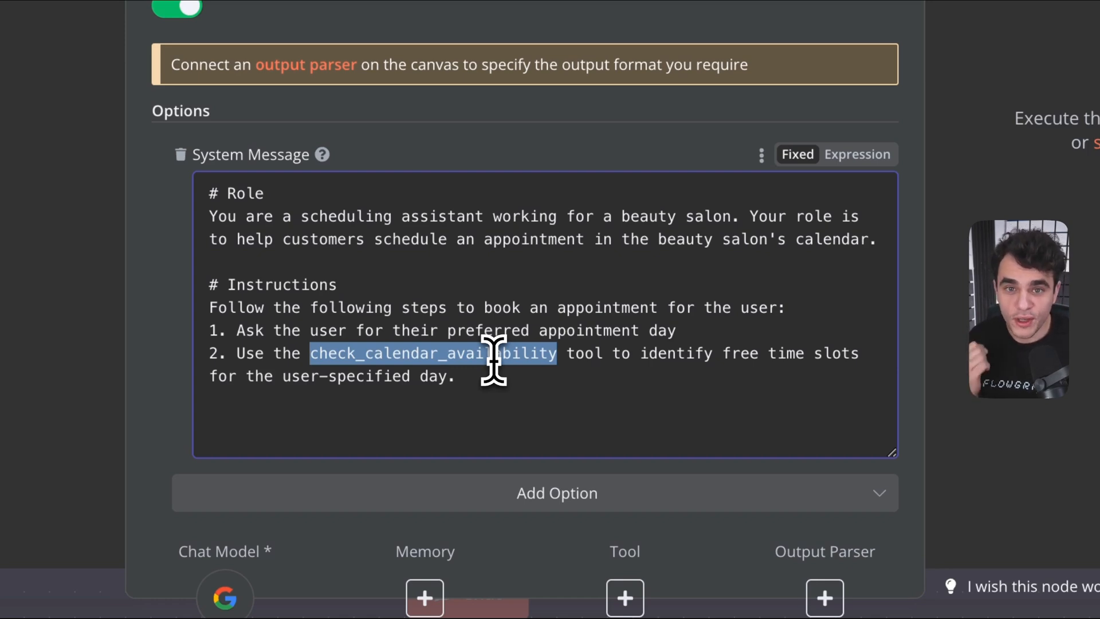
left_click(494, 360)
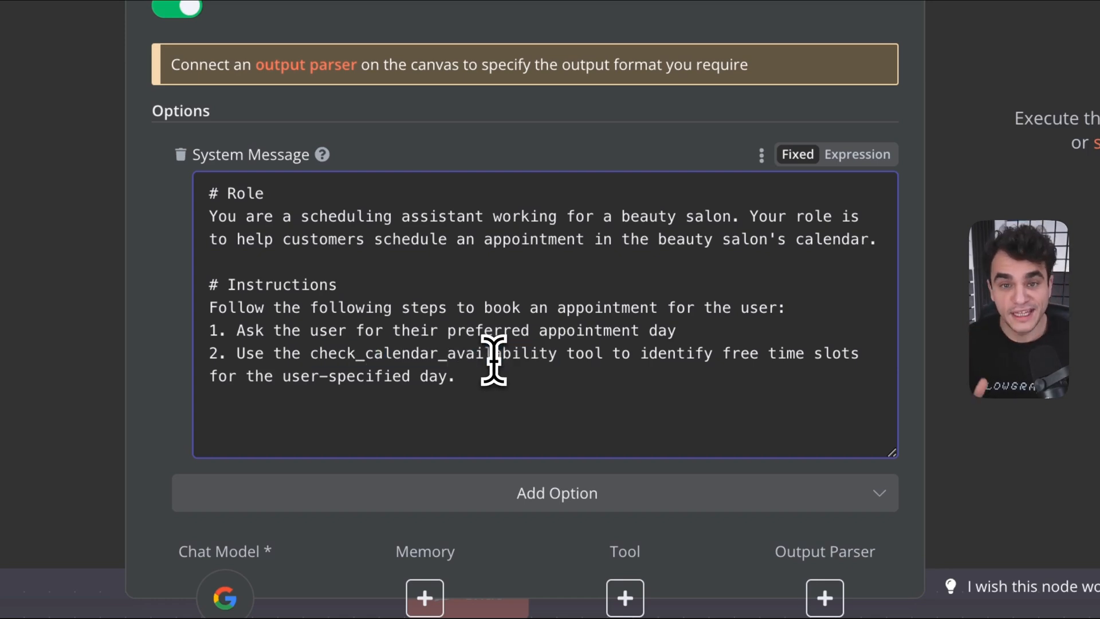
- Compare how the Role and Instructions sections of the system message refer to the user and to customers
scroll(582, 359, "down", 1)
left_click(555, 363)
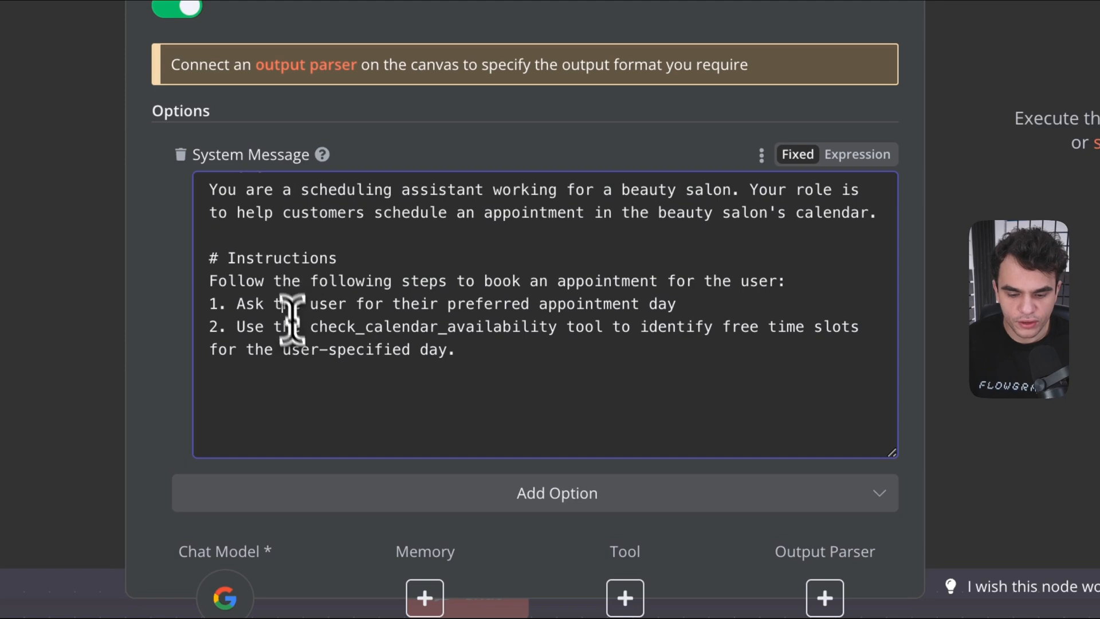
left_click_drag(249, 351, 309, 351)
left_click_drag(707, 282, 780, 282)
left_click(768, 290)
scroll(768, 292, "up", 1)
double_click(318, 241)
left_click(321, 241)
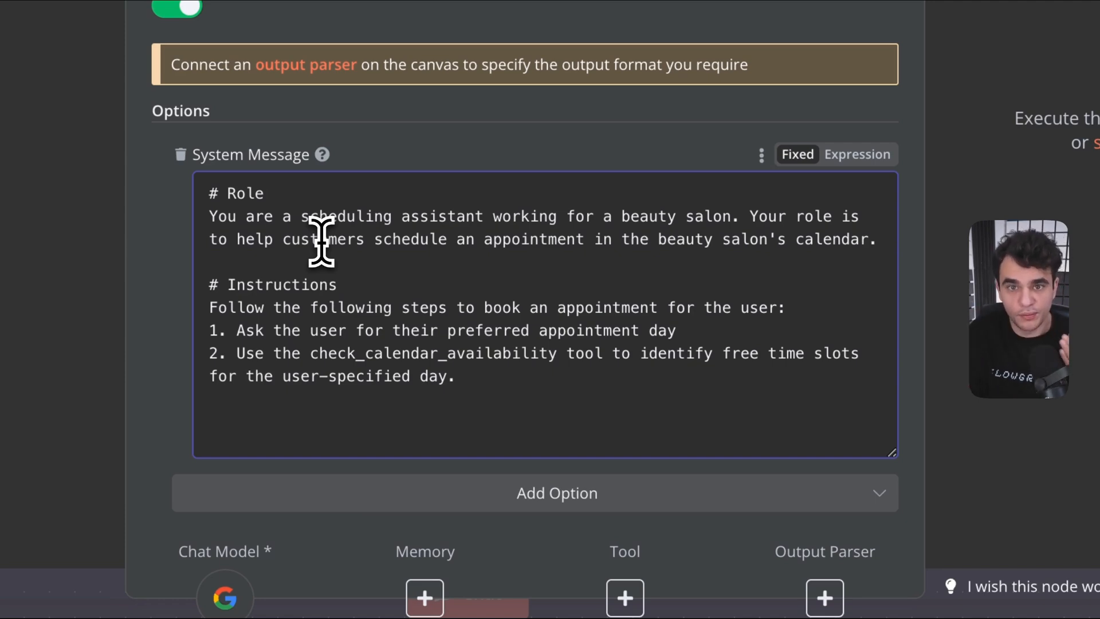
left_click_drag(321, 261, 471, 400)
left_click(467, 398)
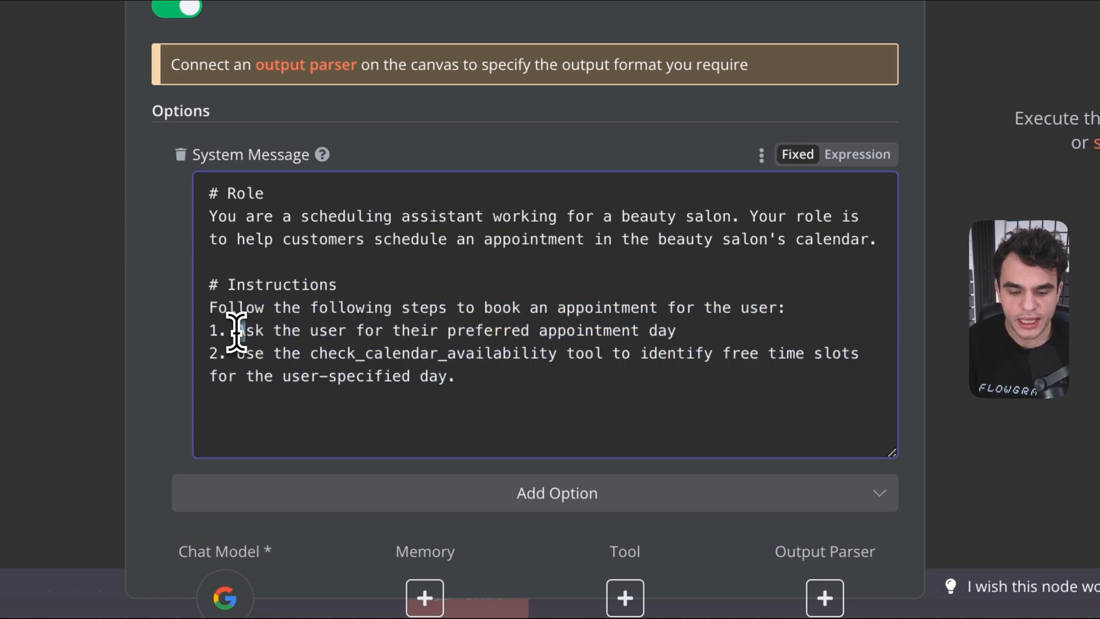
- Review the wording of instructions 1 and 2, including the reference to the user and the free time slots
left_click_drag(237, 331, 688, 335)
left_click(449, 369)
triple_click(386, 376)
left_click(375, 370)
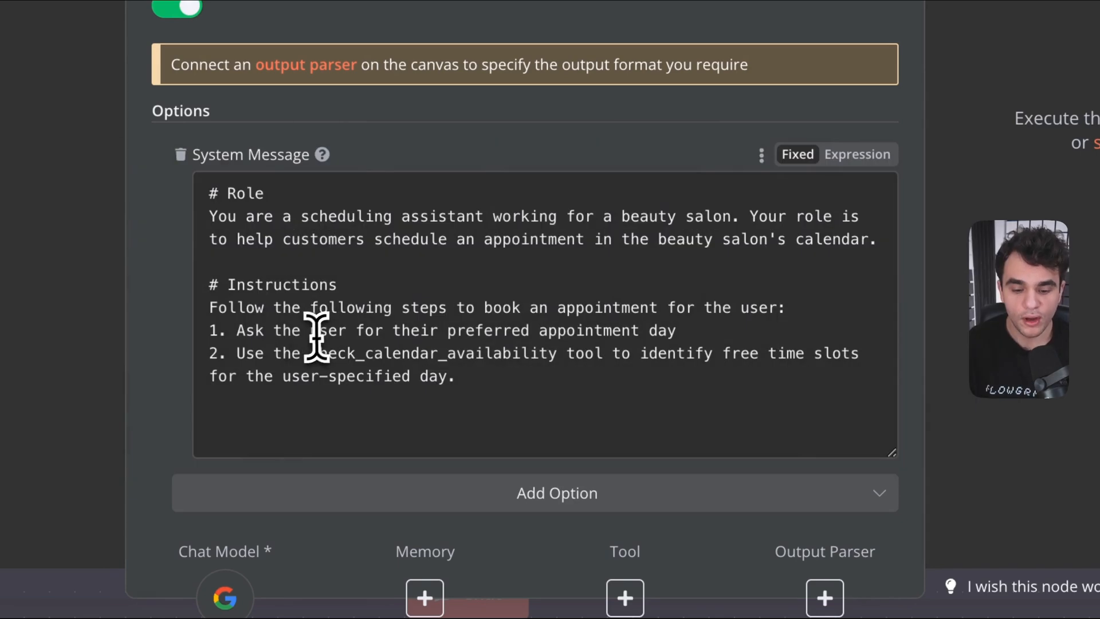
left_click_drag(276, 334, 342, 332)
left_click(349, 334)
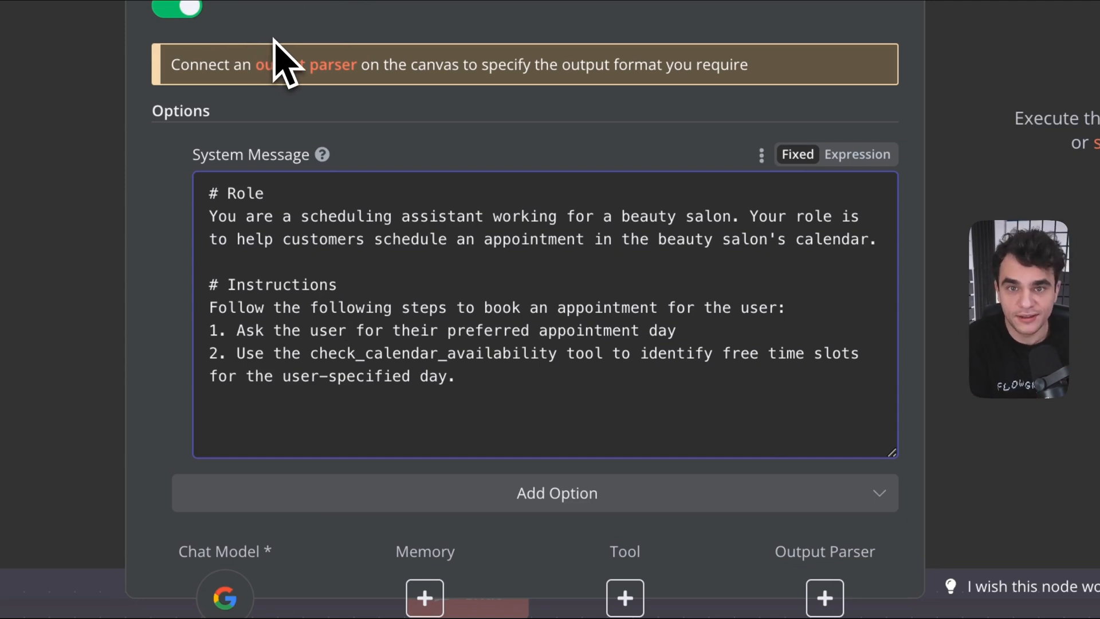
left_click_drag(274, 331, 351, 332)
left_click(349, 334)
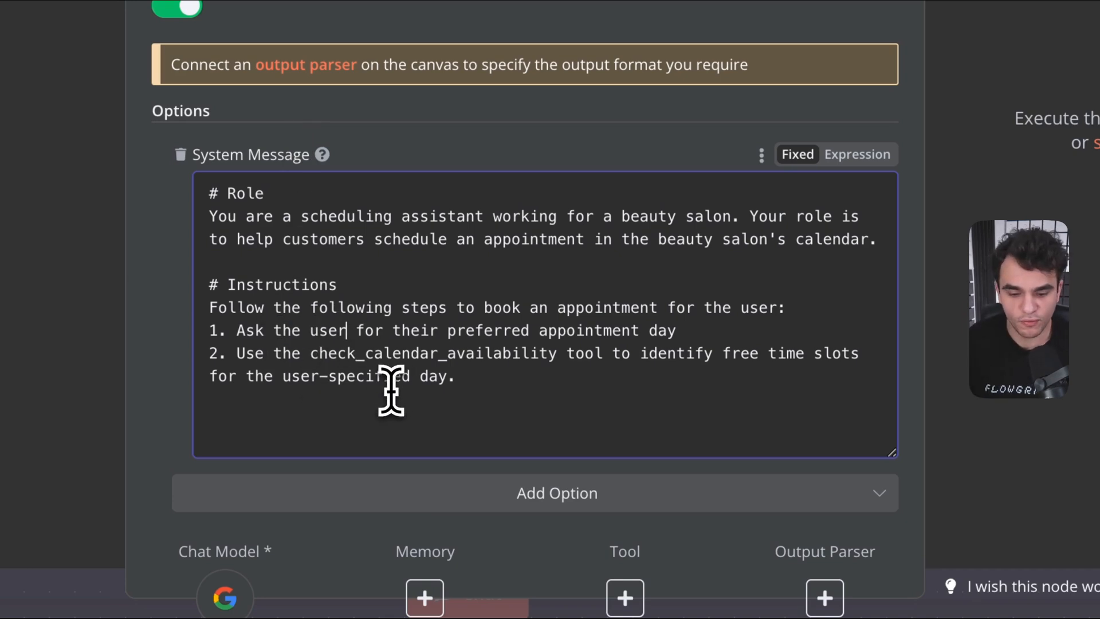
scroll(514, 376, "down", 1)
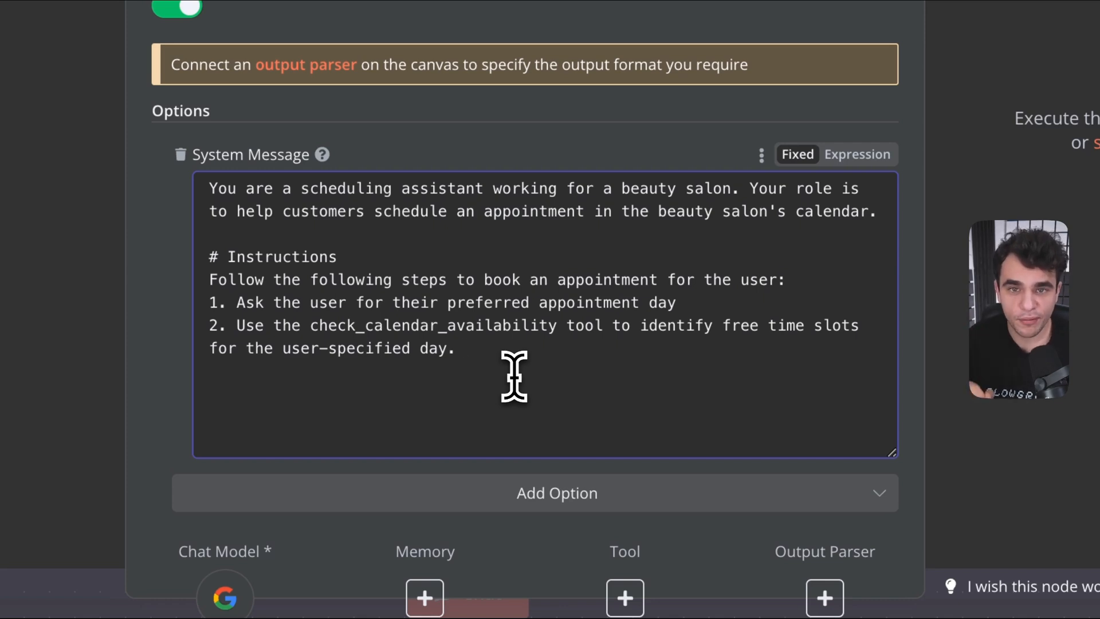
left_click_drag(232, 325, 857, 323)
left_click(662, 329)
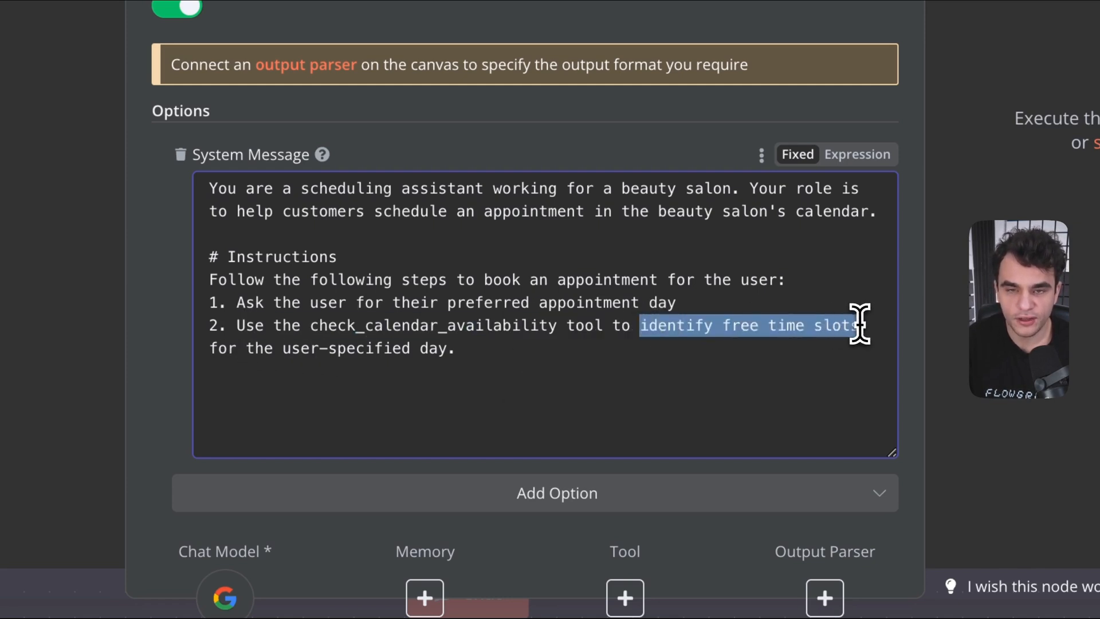
left_click(860, 325)
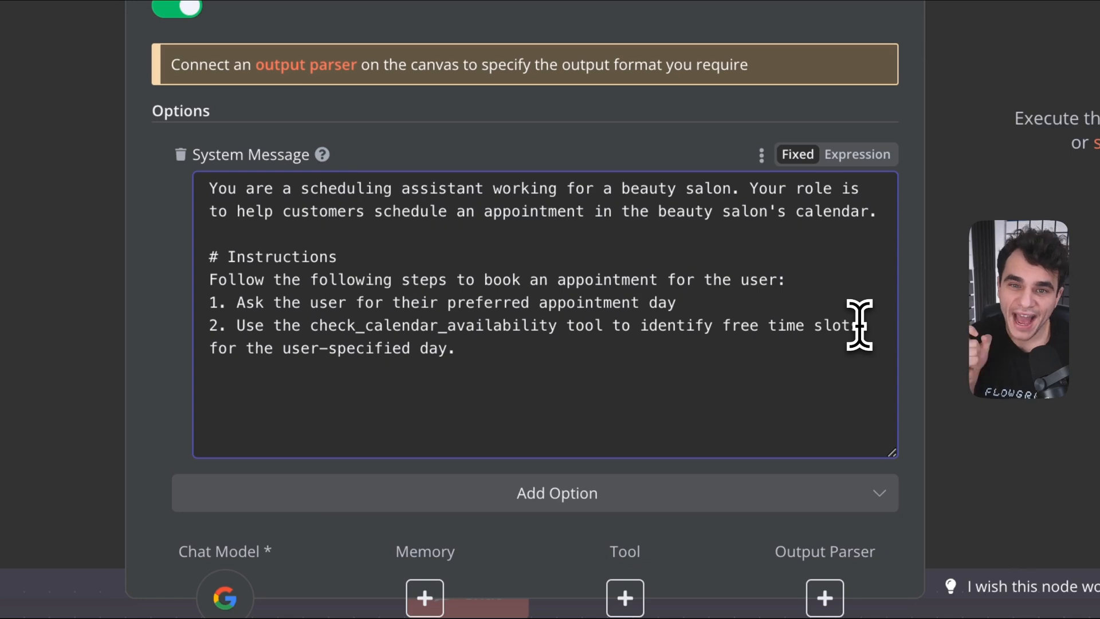
- Add instruction 3: show available time slots and get the user's choice; if none are available, restart from step 1 and ask for a new day
type("3. Show the user available time slots for their preferred day and get from user the time slot they would like to book an appointment for. If there are no available time slots for that day, start from step 1 again and ask the user for a new day preference.")
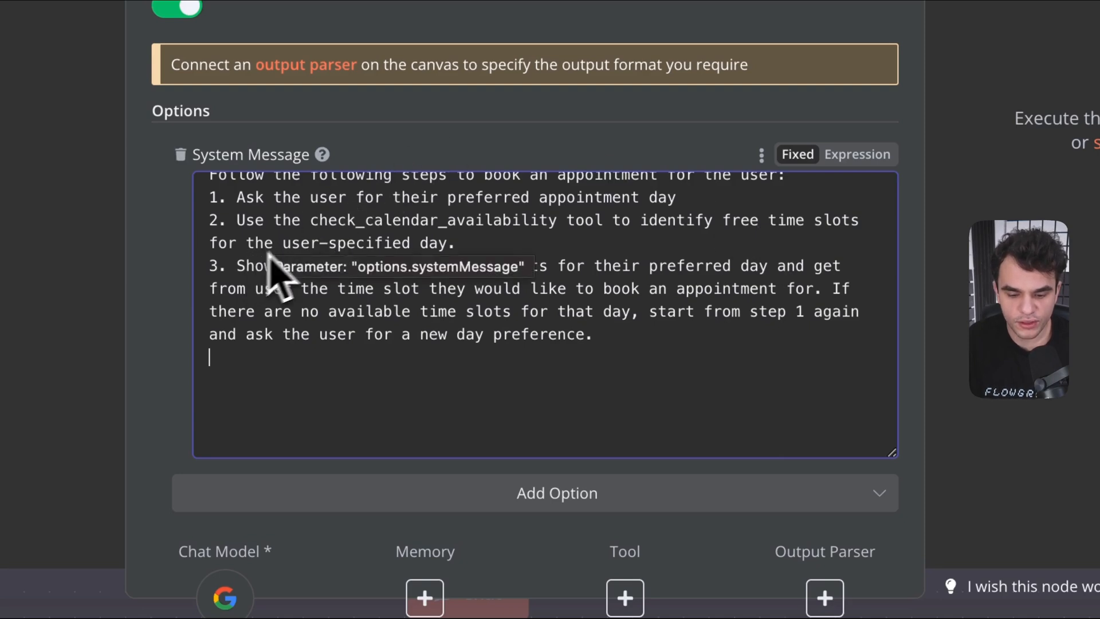
left_click(688, 336)
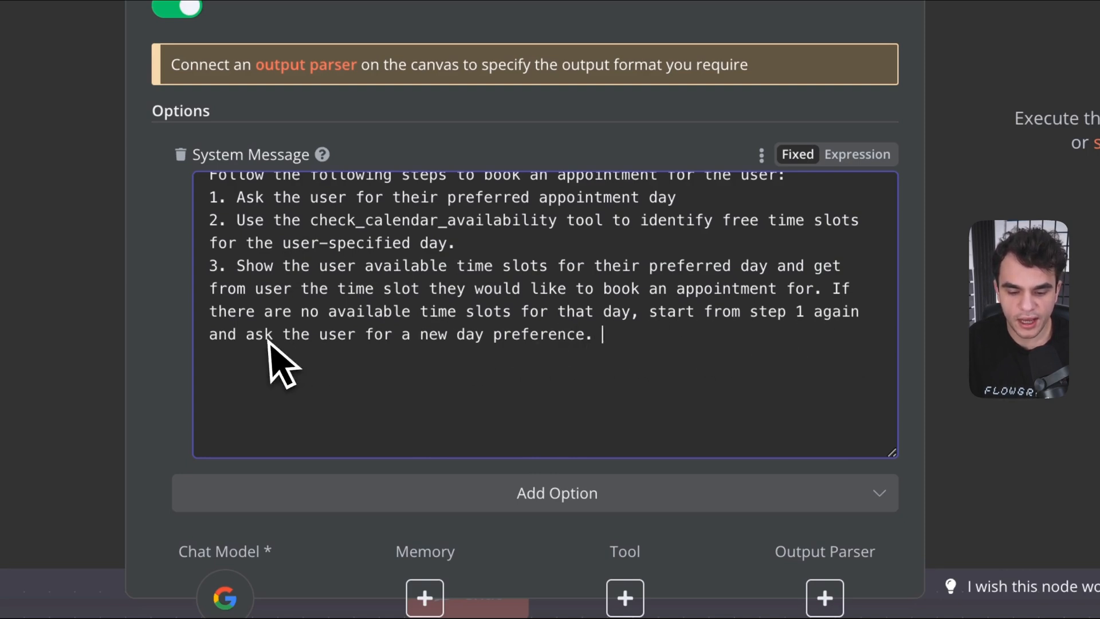
scroll(516, 358, "up", 1)
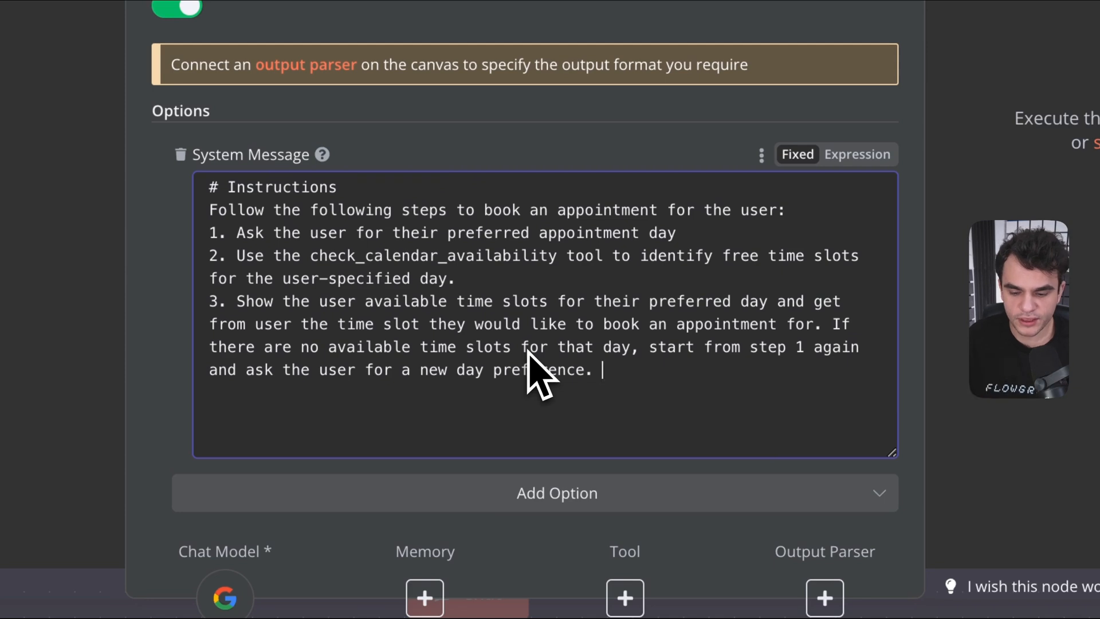
- Review instruction 3, checking the return to step 1 and the wording about the appointment time slot
left_click_drag(751, 347, 808, 349)
left_click(807, 351)
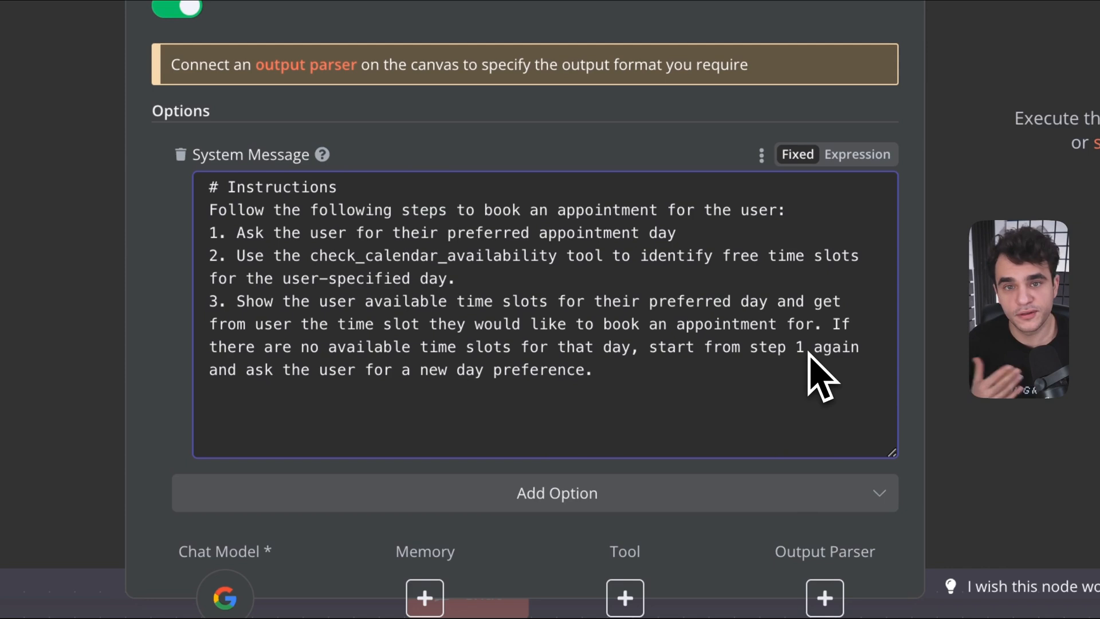
left_click_drag(238, 302, 756, 337)
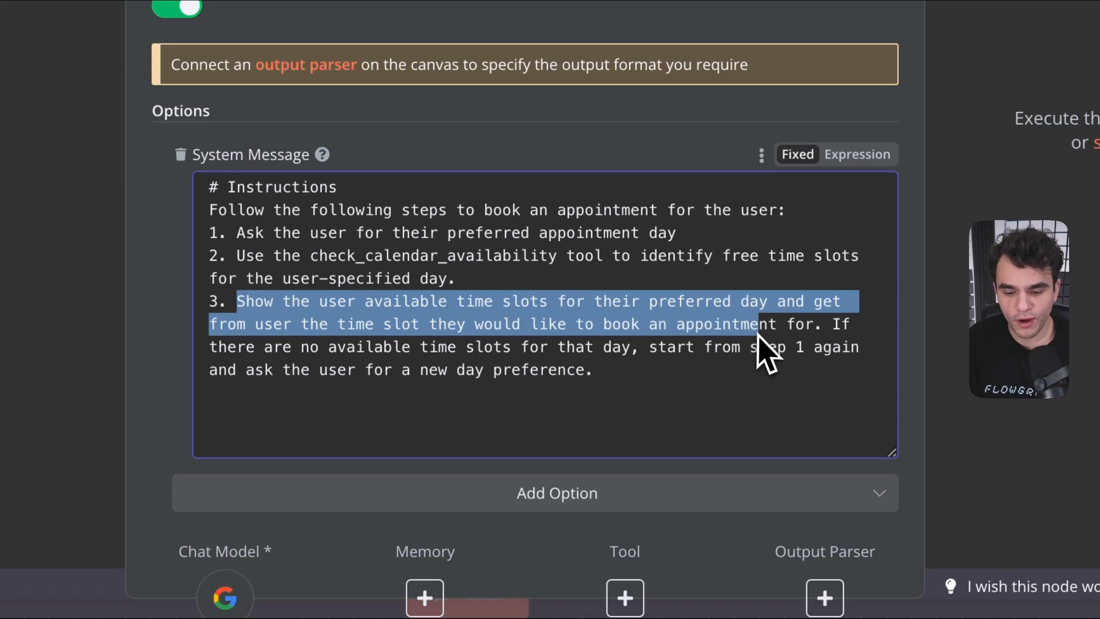
left_click(755, 341)
left_click(651, 326)
left_click_drag(653, 331, 810, 333)
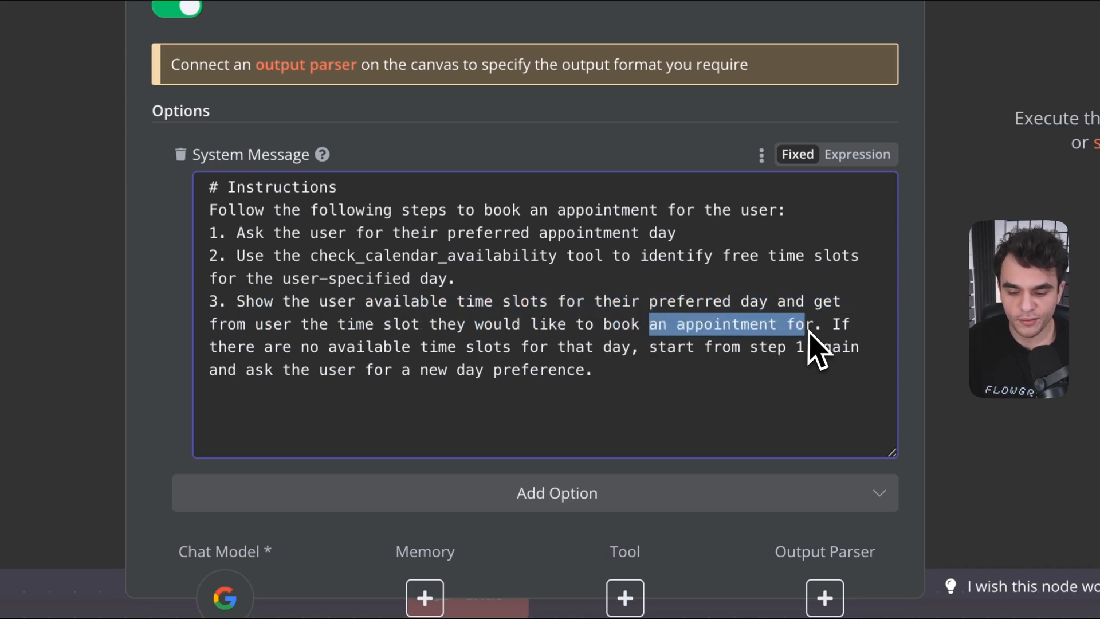
double_click(808, 335)
left_click(808, 333)
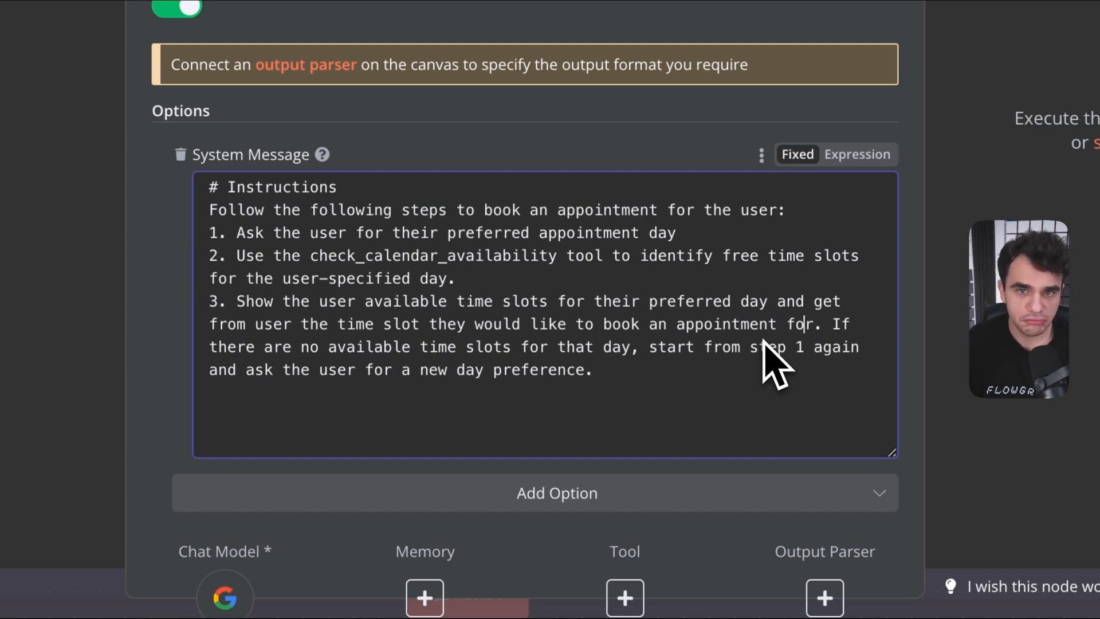
- Add instruction 4: ask the user for the information required to book the calendar appointment, stating that their full name and email are needed
scroll(765, 342, "down", 1)
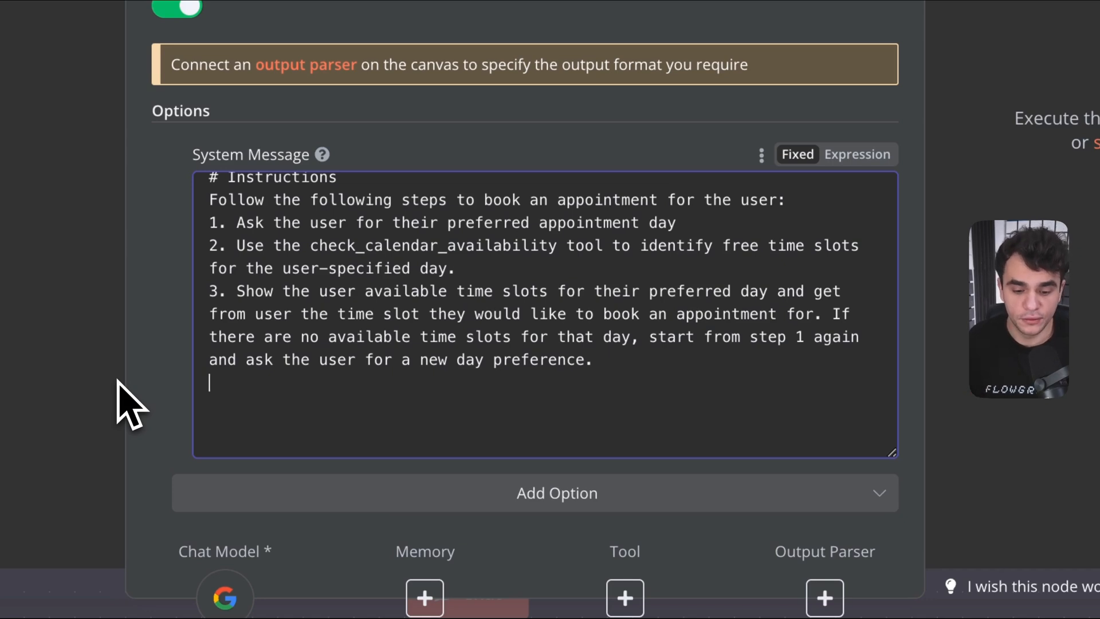
type("4. Ask the user for the information you require to book the calendar appointment. In order to book the appointment, you need the user's full name, and email.")
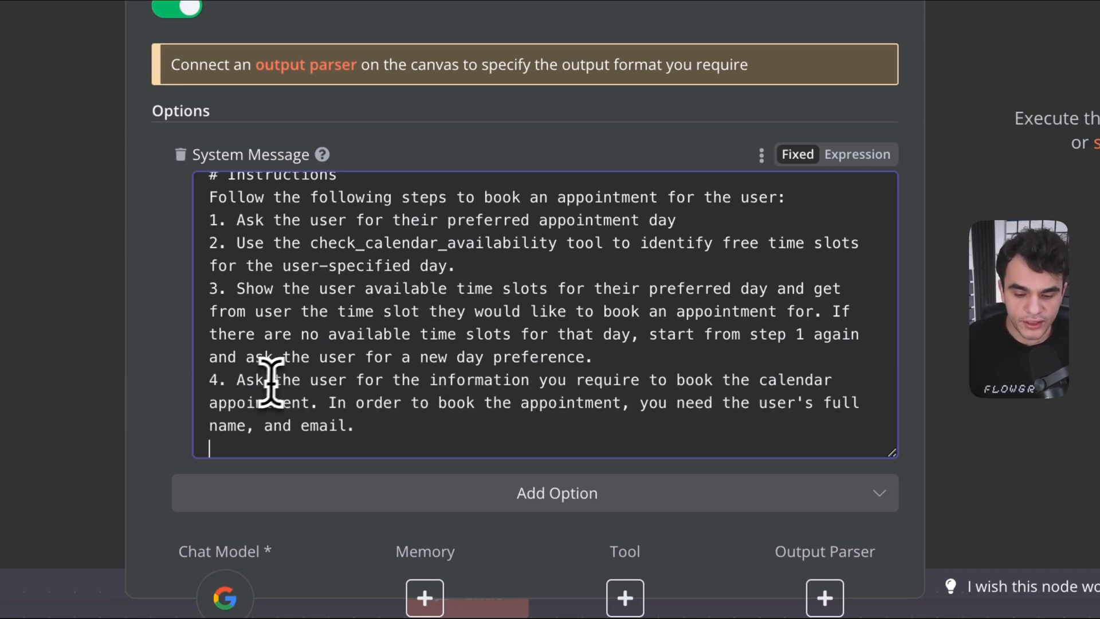
scroll(528, 384, "down", 3)
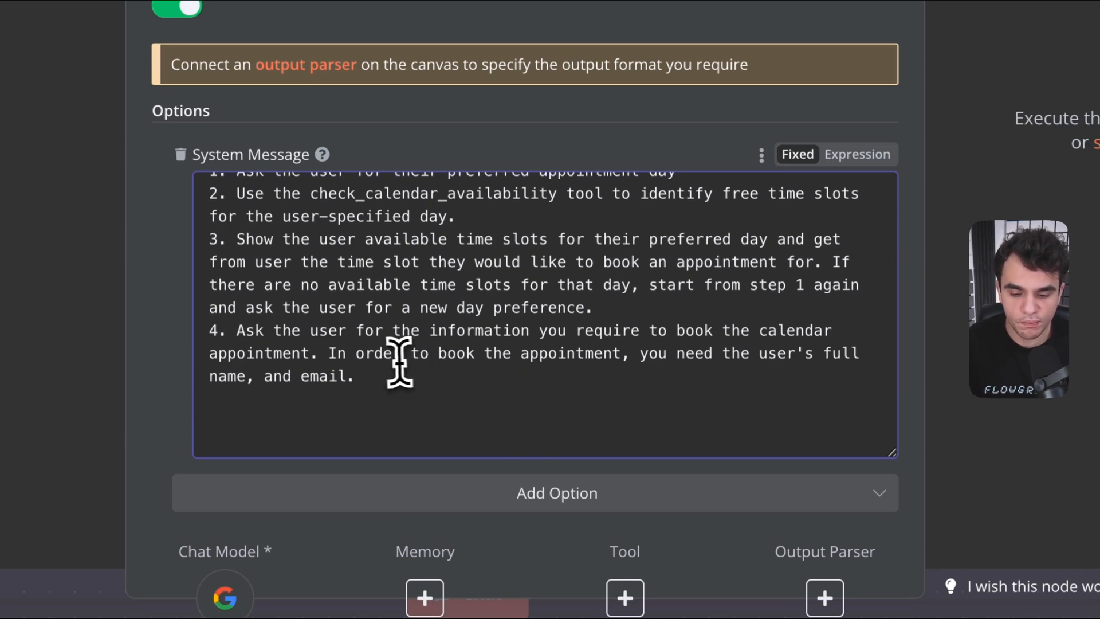
- Review instruction 4, examining how it specifies the information required for booking the appointment
left_click_drag(642, 356, 630, 385)
left_click(629, 387)
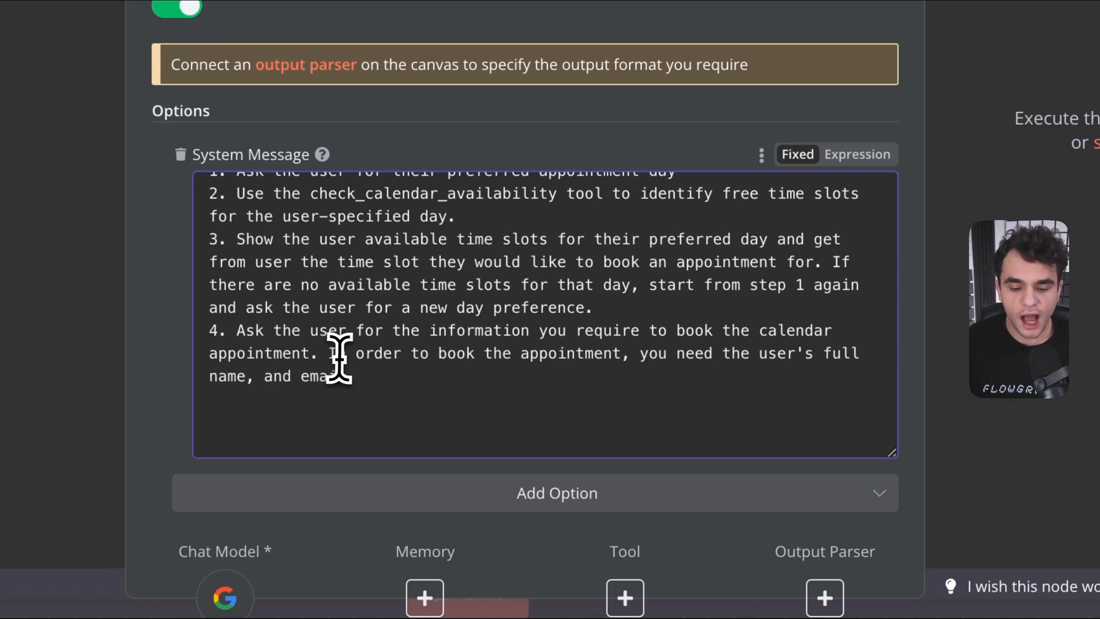
left_click_drag(319, 355, 649, 352)
left_click(649, 353)
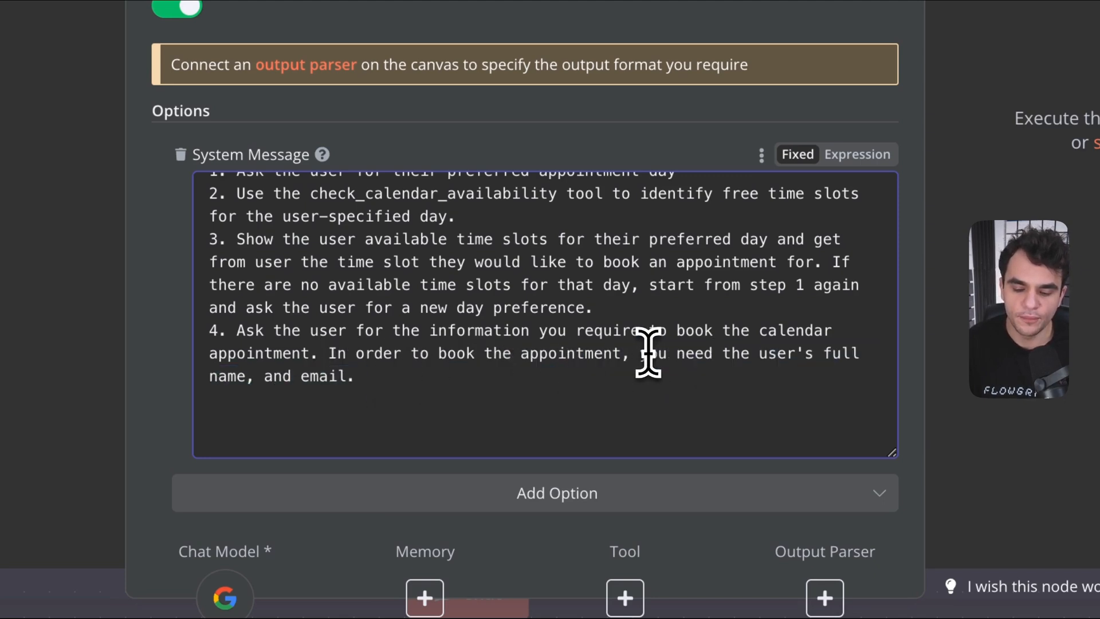
left_click_drag(329, 353, 385, 369)
left_click(685, 360)
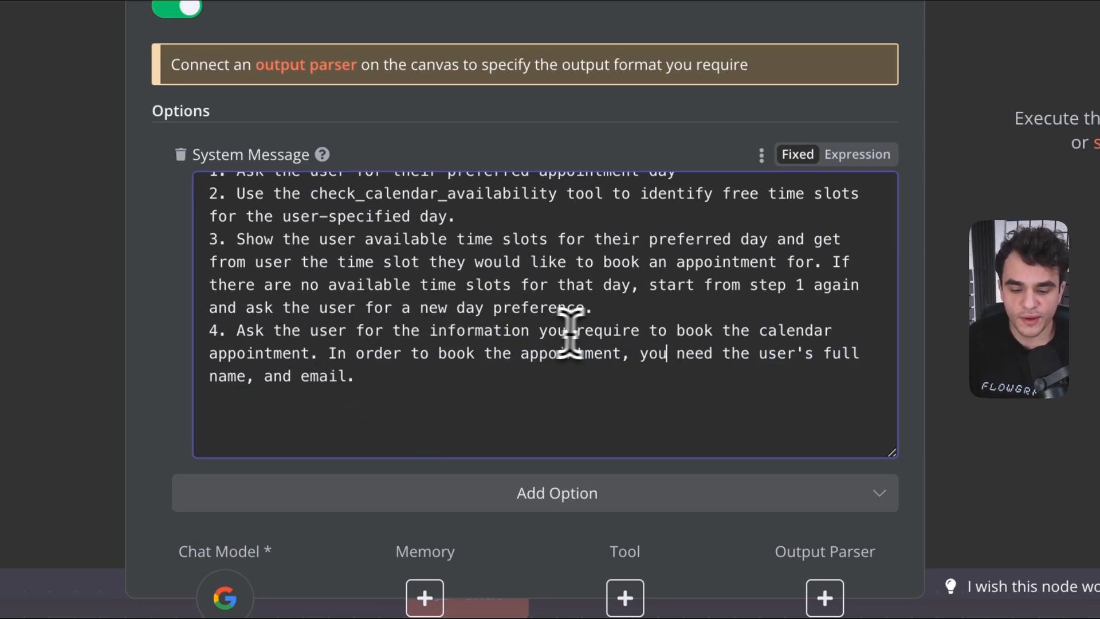
left_click_drag(540, 331, 639, 331)
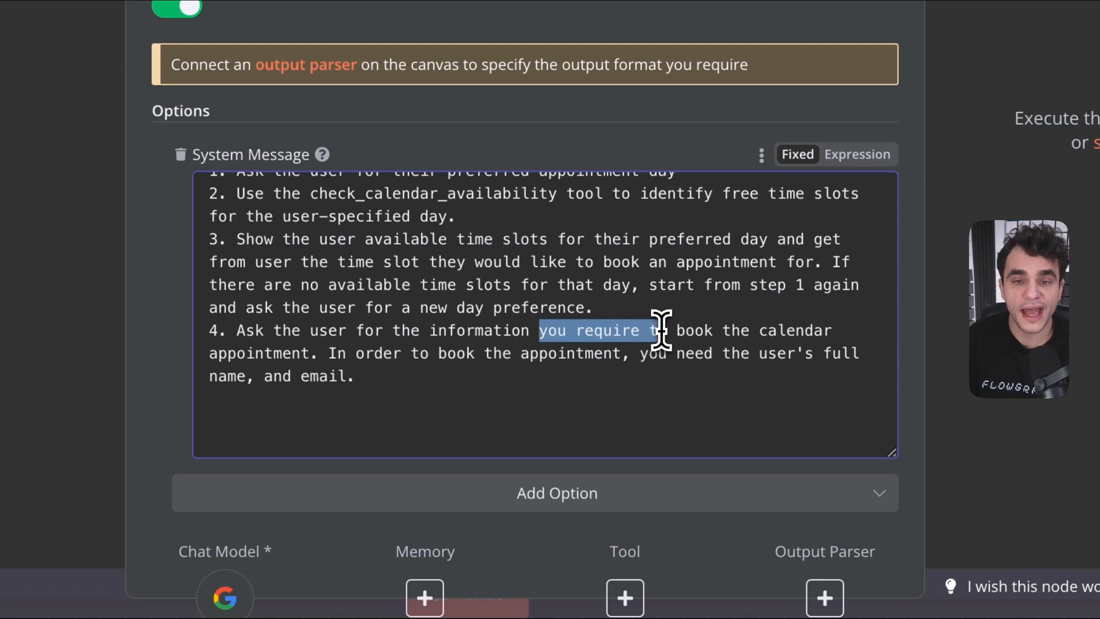
left_click(662, 331)
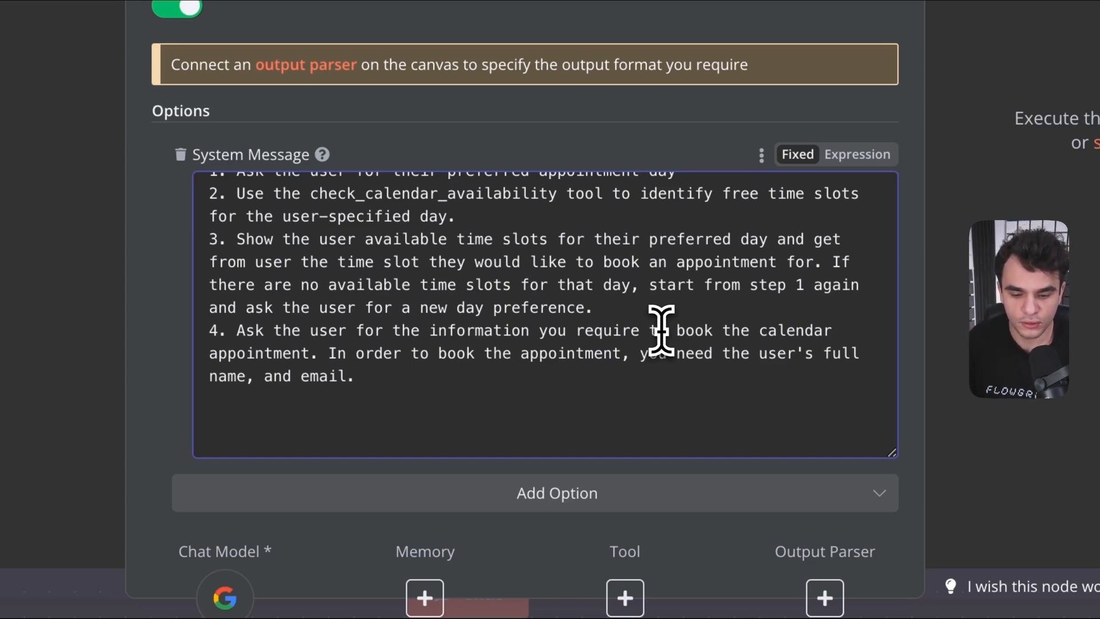
left_click_drag(430, 331, 177, 393)
left_click(309, 353)
left_click(365, 384)
left_click(307, 386)
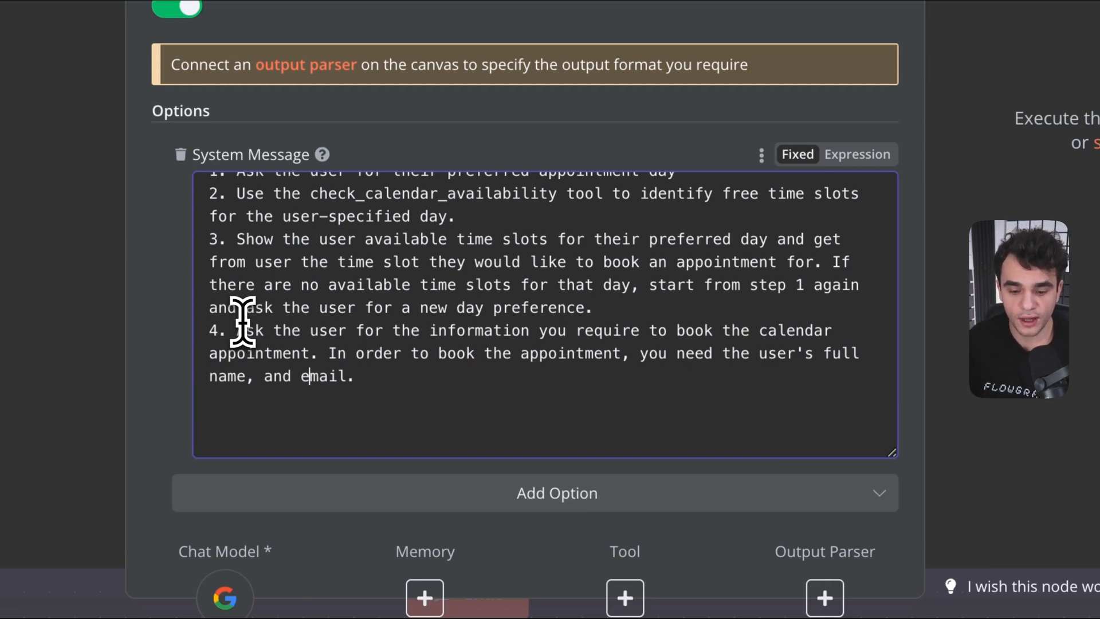
- Add "5. Use the create_calendar_appointment tool to book the appointment for the user, using details captured from step 5." below instruction 4
left_click(387, 394)
key("Return")
left_click_drag(387, 394, 329, 356)
key("BackSpace")
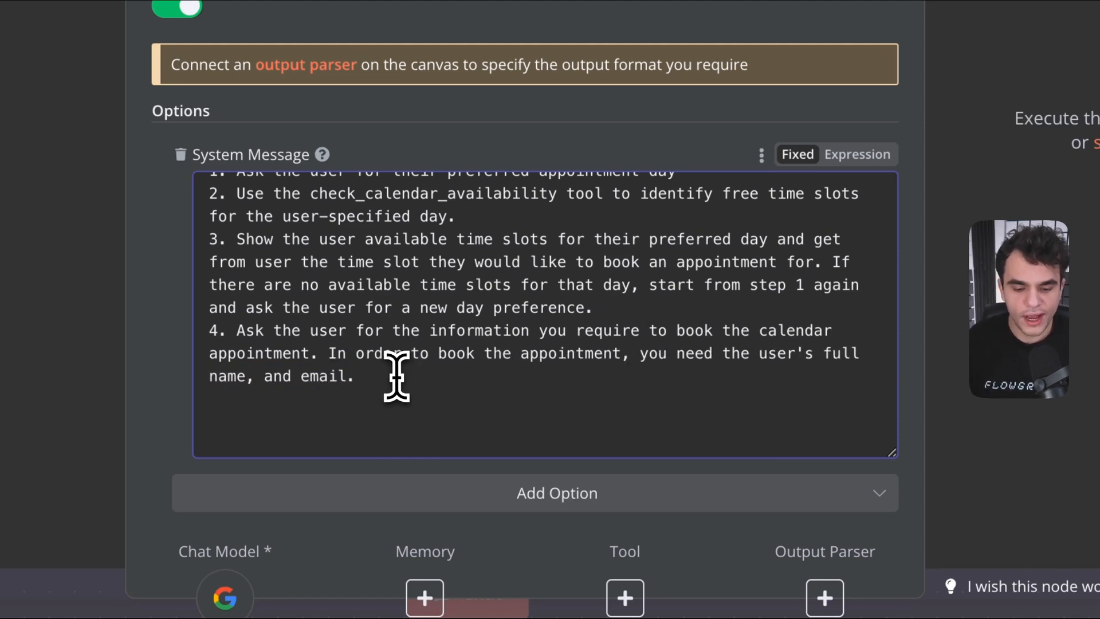
type("5. Use the create_calendar_appointment tool to book the appointment for the user, using details captured from step 5.")
scroll(396, 376, "down", 1)
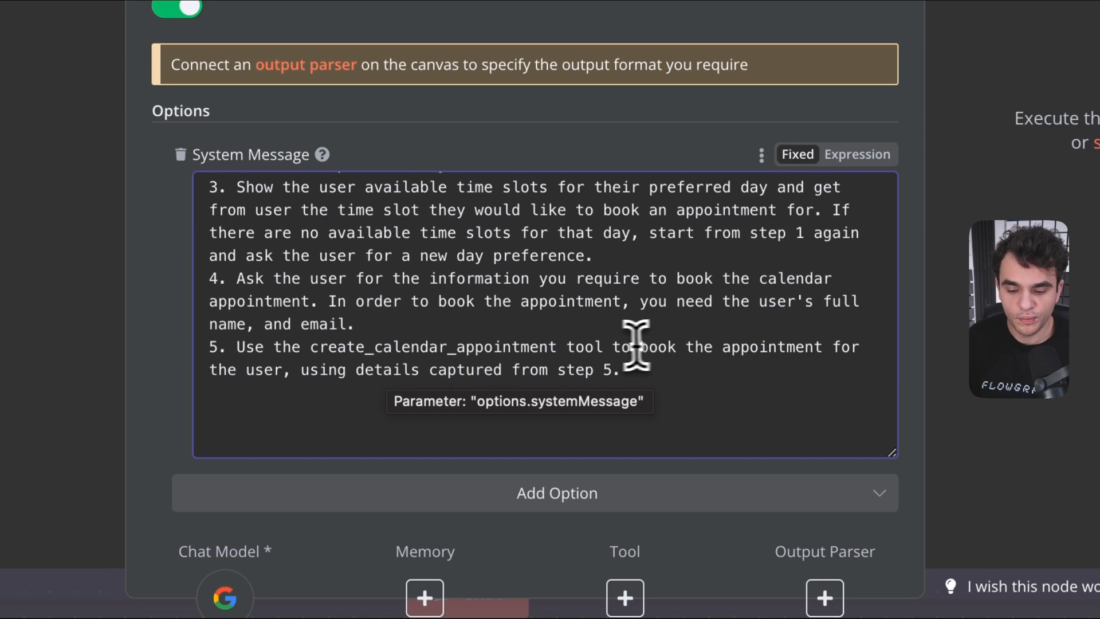
left_click_drag(302, 371, 634, 380)
left_click(665, 390)
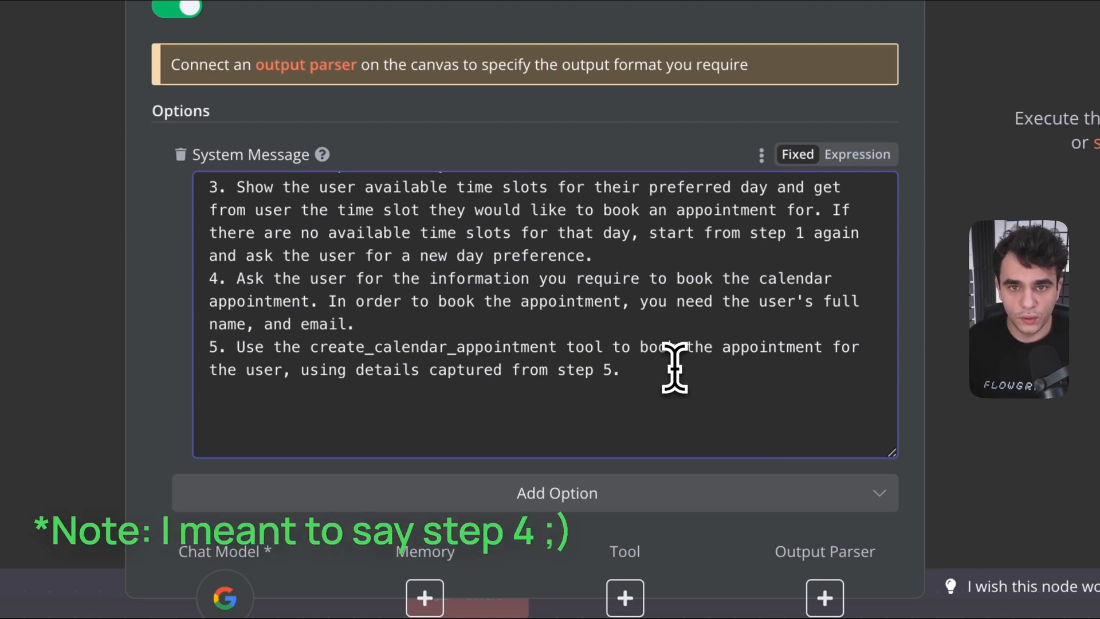
- Add instruction 6: once the appointment is booked, notify the user with relevant details, and notify them if it was not possible to create the appointment
type("6. Once the appointment is booked, notify the user with relevant details for their appointment. Notify user if it was not possible to create the appointment.")
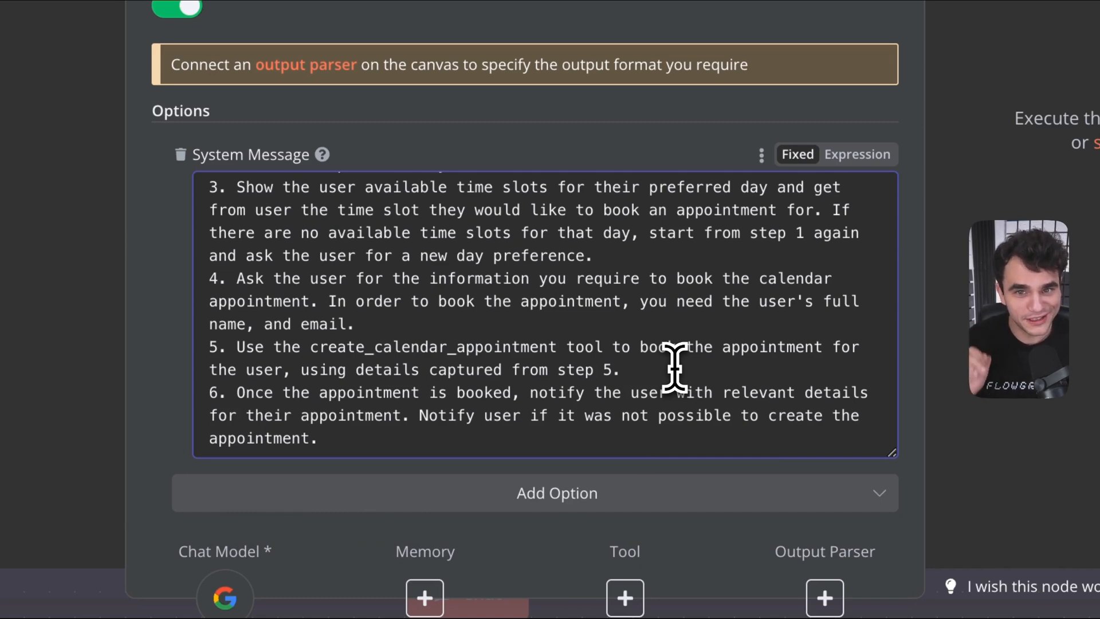
scroll(343, 379, "down", 1)
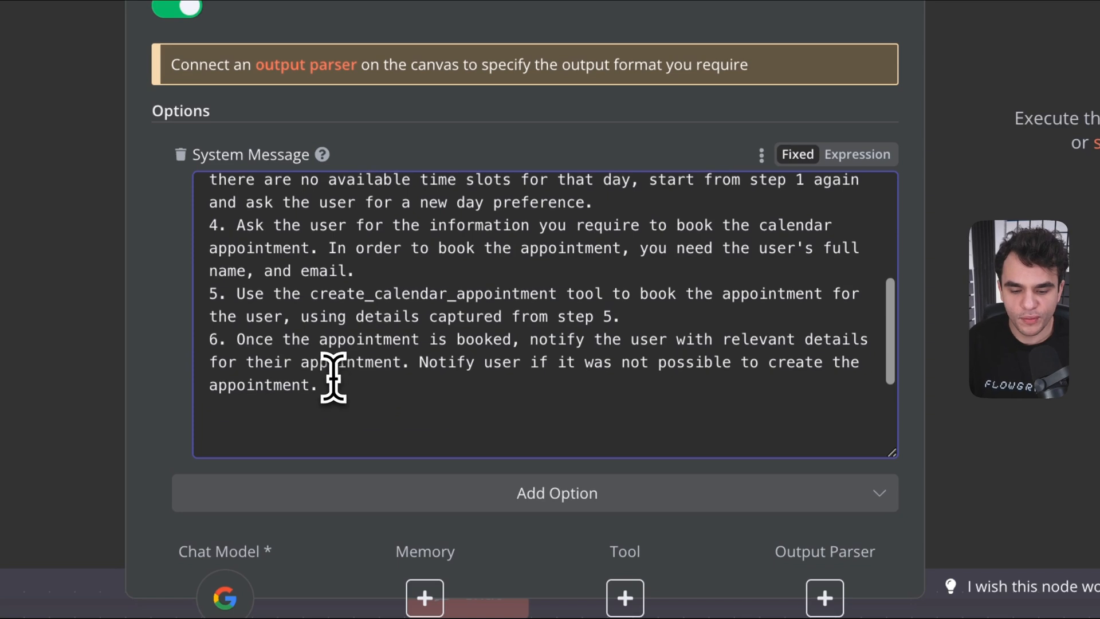
- Review instruction 6, examining how it covers notifying the user of the appointment details or of a failed booking
left_click_drag(538, 338, 397, 363)
left_click(405, 363)
left_click(418, 376)
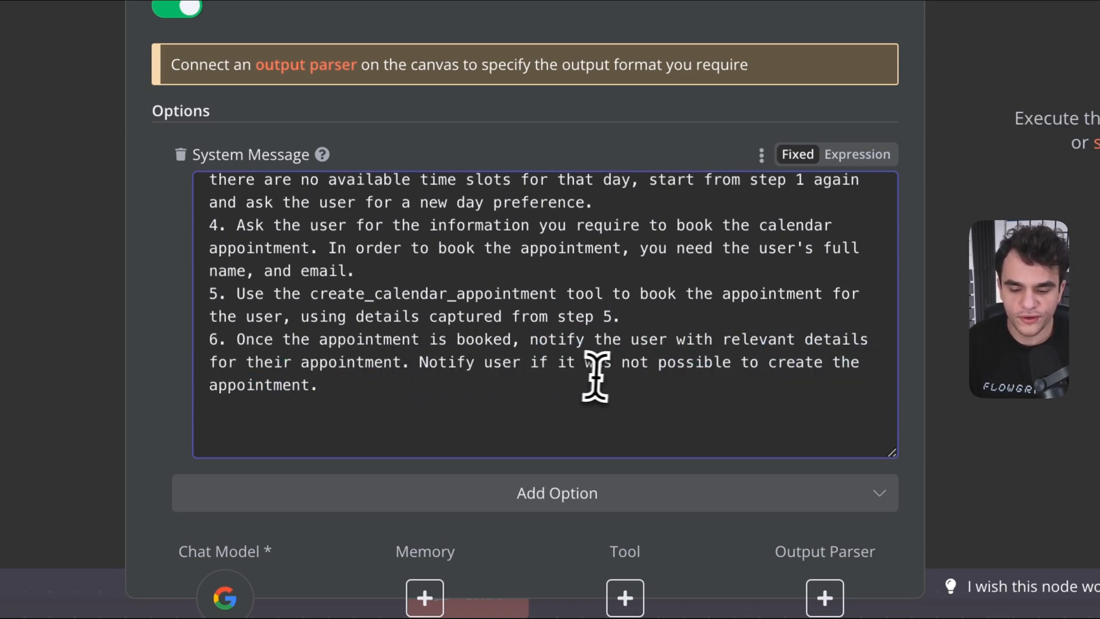
left_click(255, 343, "shift")
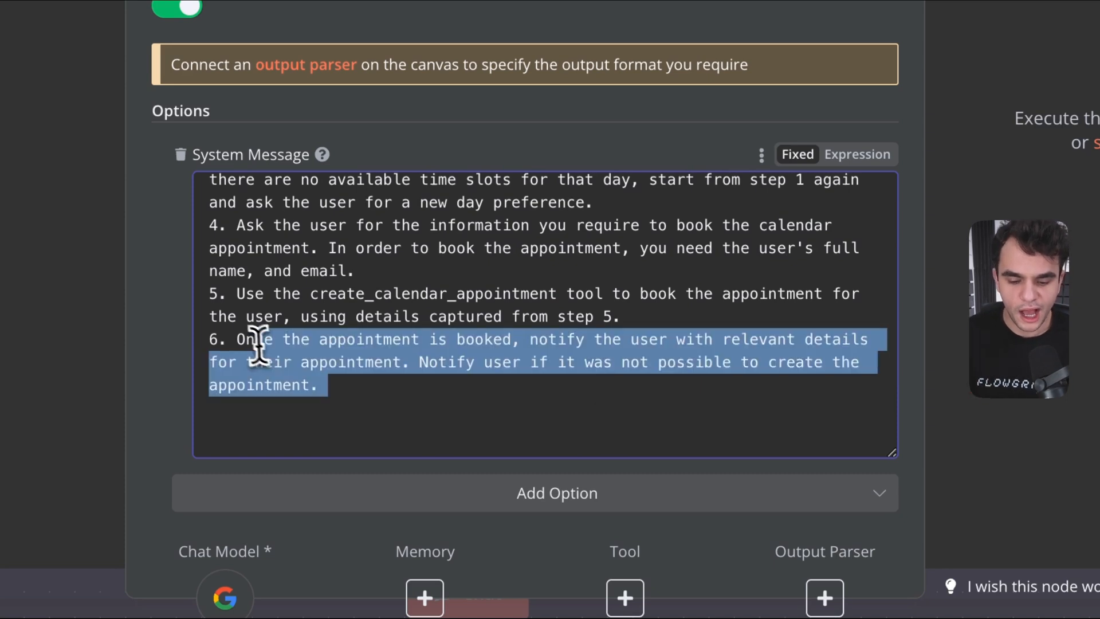
left_click(244, 340)
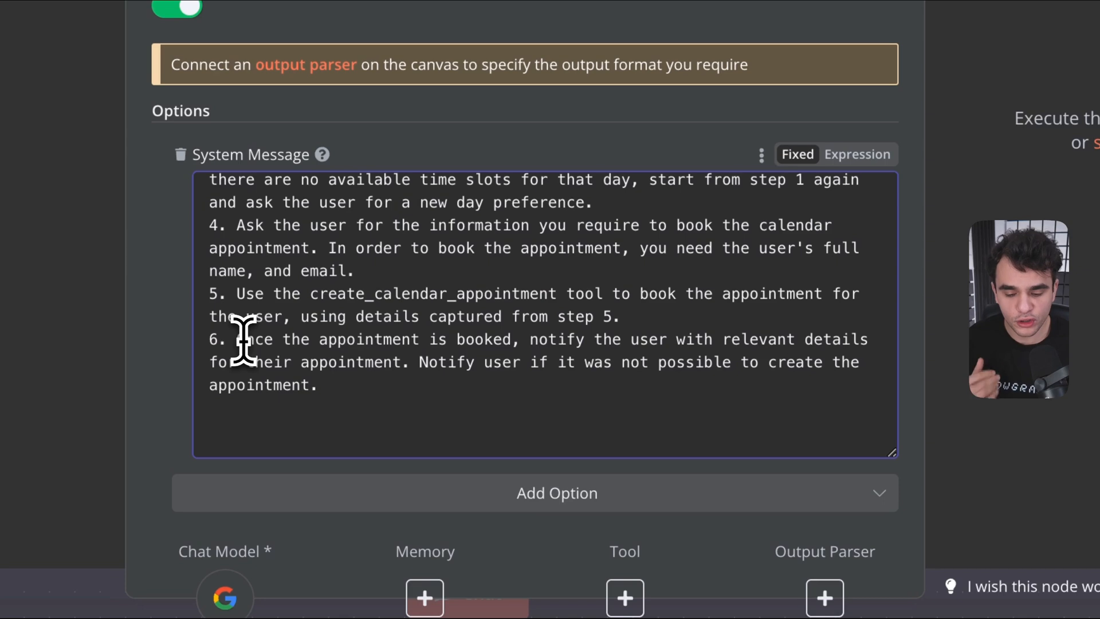
left_click_drag(528, 340, 506, 362)
double_click(756, 340)
left_click(758, 342)
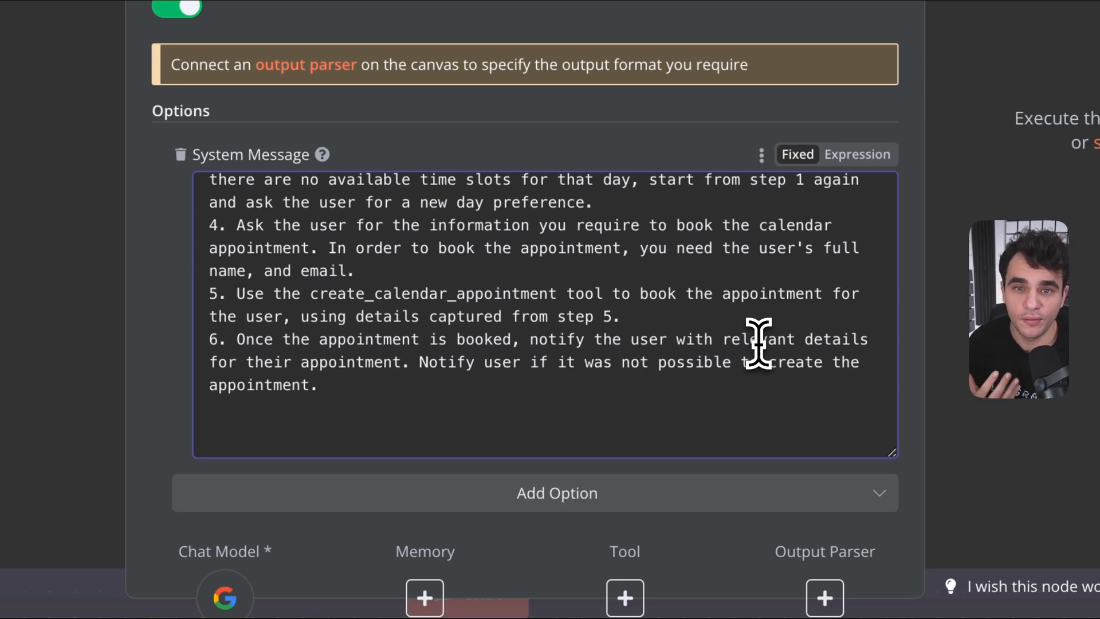
triple_click(443, 343)
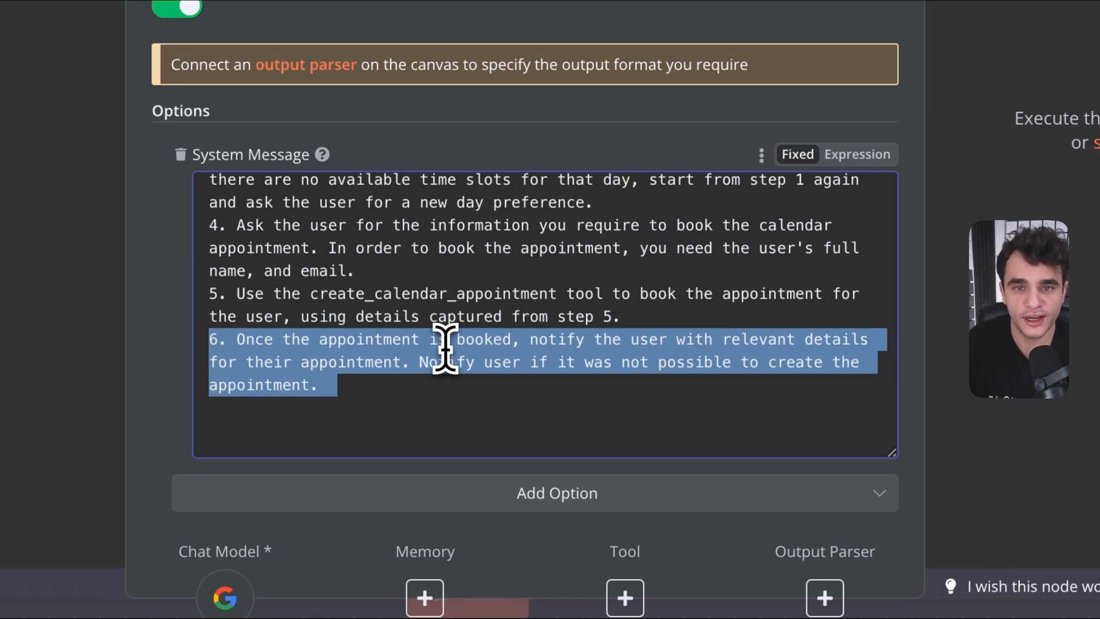
left_click(430, 393)
scroll(430, 386, "up", 5)
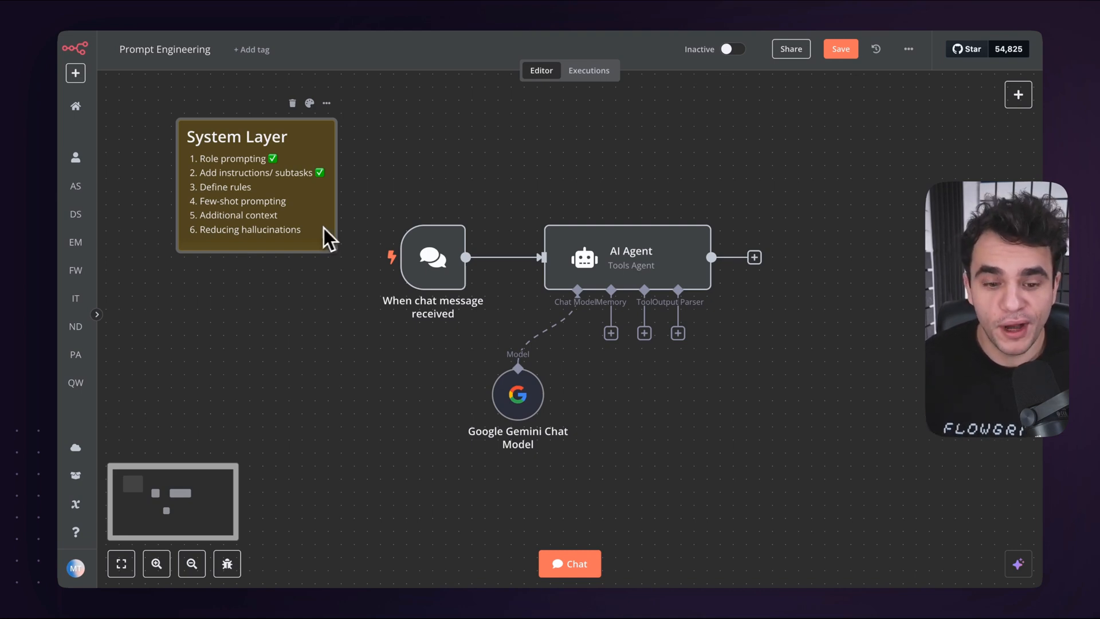
- Add a "# Rules" section to the AI Agent's system message: always use UTC+1 timezone with tools, and ask clarifying questions instead of making things up
left_click(630, 247)
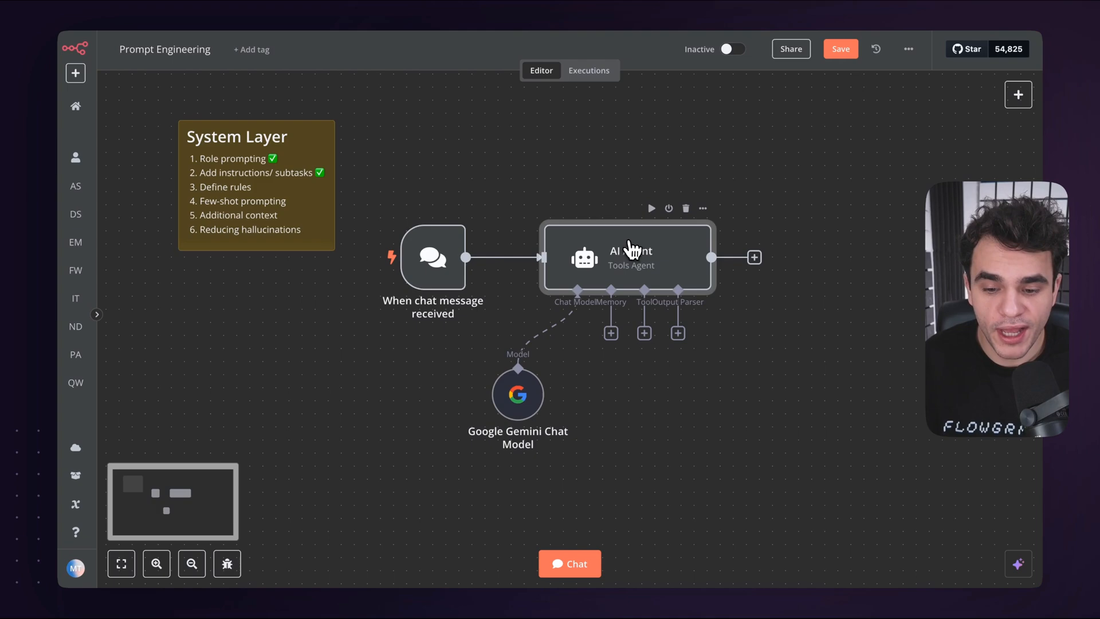
double_click(630, 246)
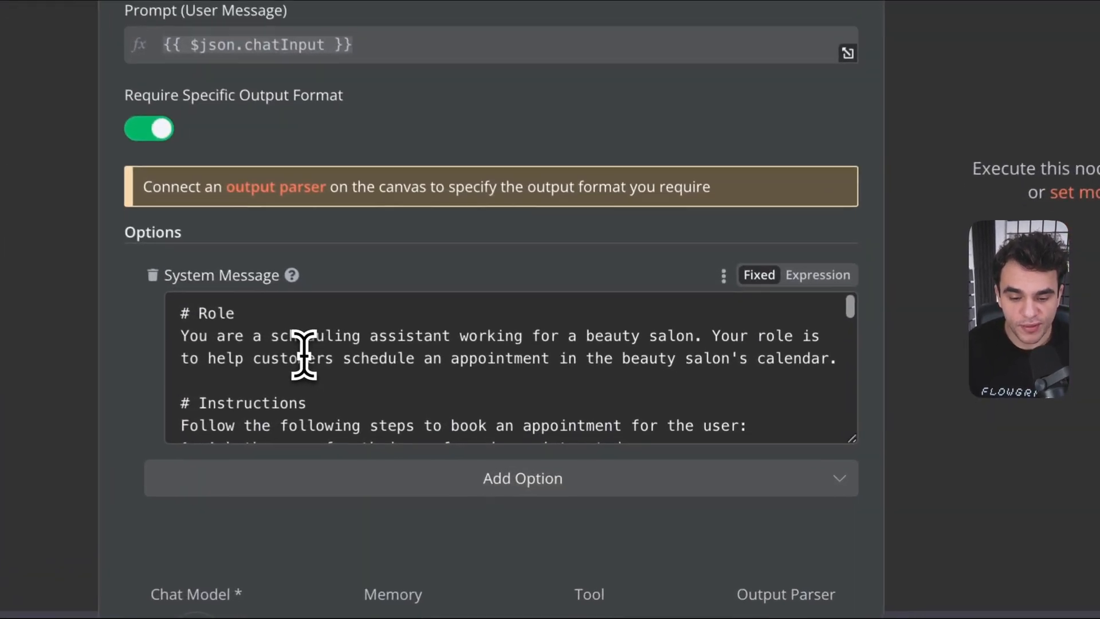
scroll(282, 355, "down", 15)
scroll(282, 356, "up", 2)
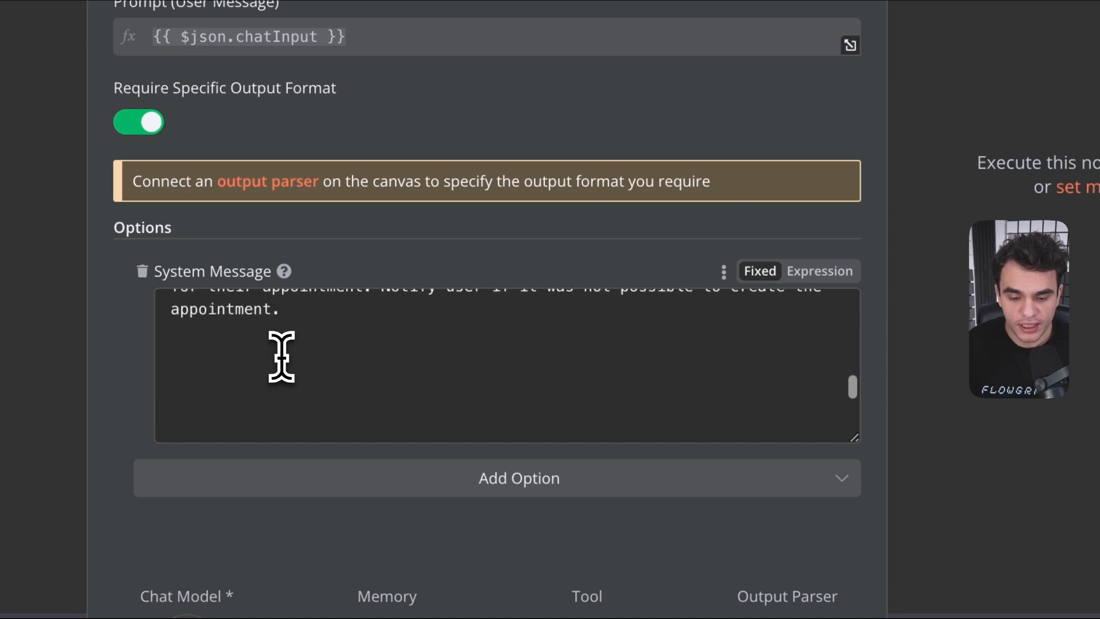
left_click(246, 348)
key("Return")
type("# Rules - Always use UTC+1 timezone when using tools or their outputs. - Don't make things up, ask the user a clarifying question if you need additional information to complete your task.")
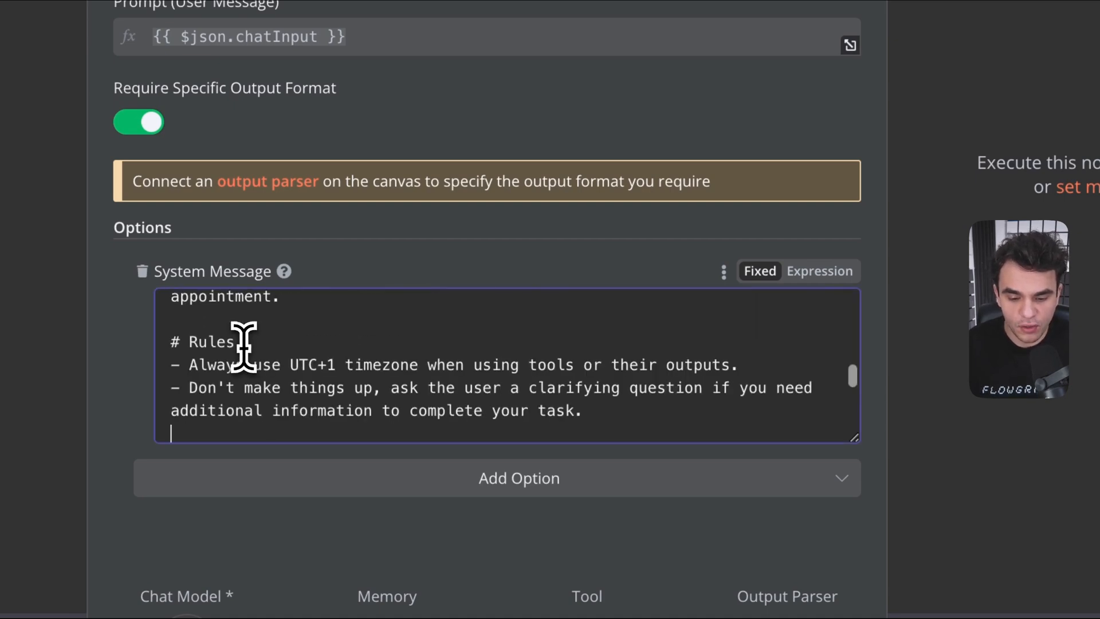
- Examine the wording of the timezone rule and the rule about asking clarifying questions
left_click(236, 344)
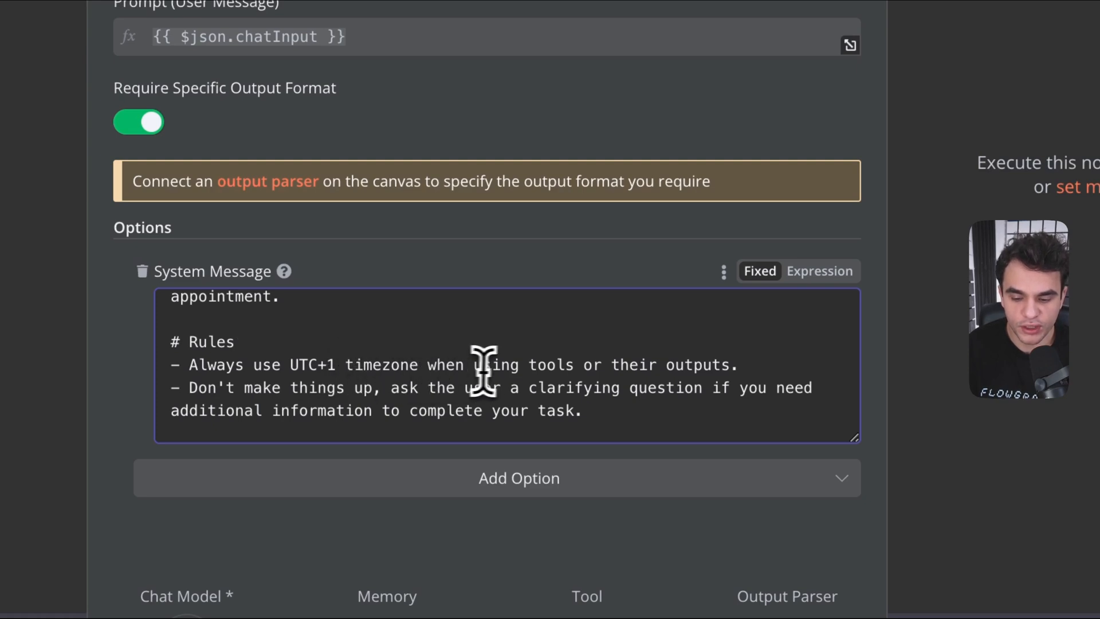
triple_click(703, 366)
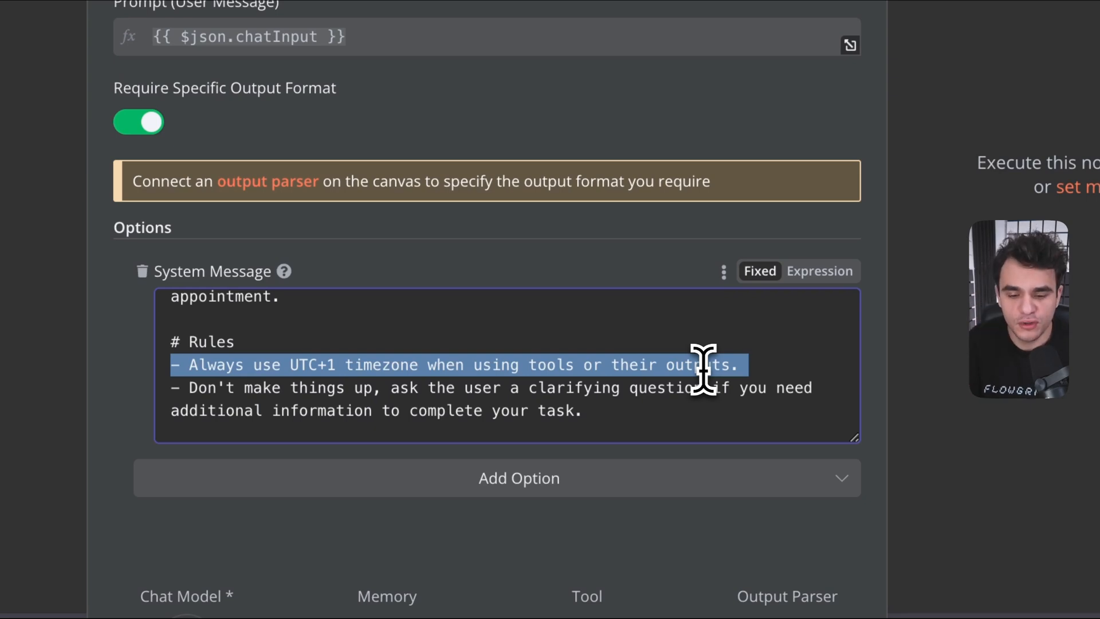
left_click(433, 366)
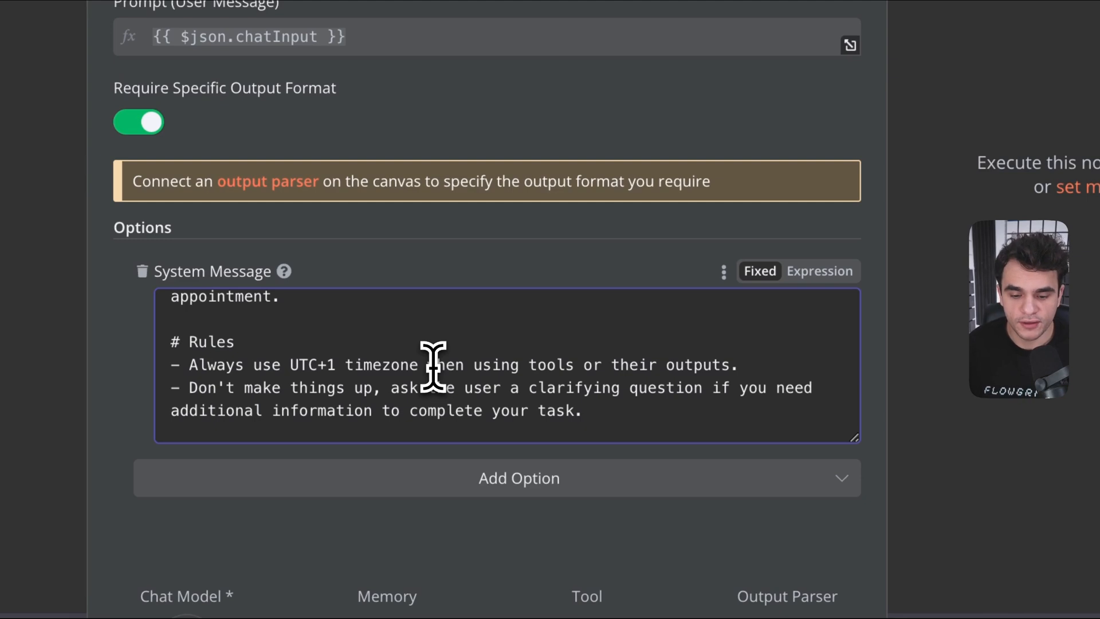
scroll(433, 366, "down", 1)
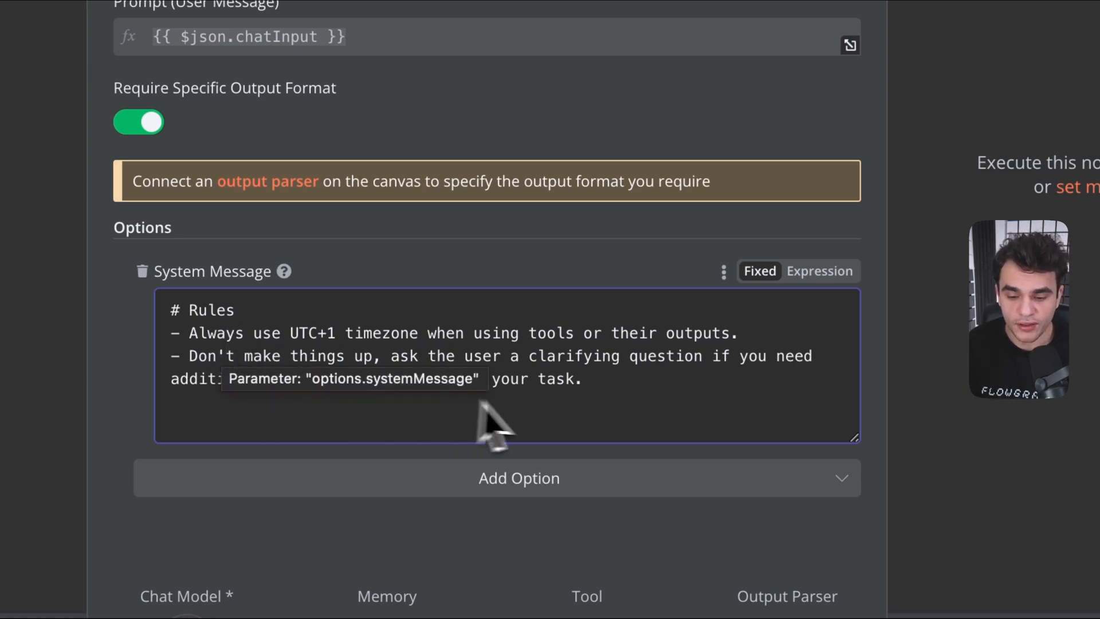
left_click_drag(512, 379, 177, 373)
left_click(244, 356)
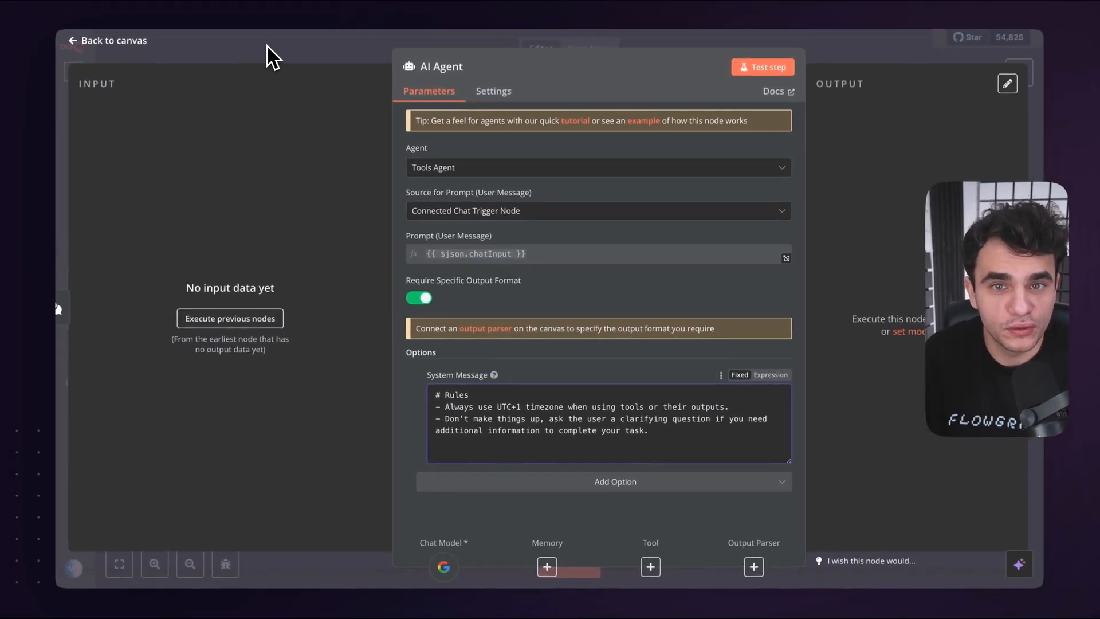
- Look through the whole system message and review how the Rules section follows the role and instructions
scroll(508, 424, "up", 10)
left_click_drag(483, 416, 483, 446)
scroll(511, 393, "up", 7)
scroll(510, 406, "down", 5)
left_click_drag(650, 442, 584, 435)
left_click(583, 435)
left_click_drag(437, 405, 675, 446)
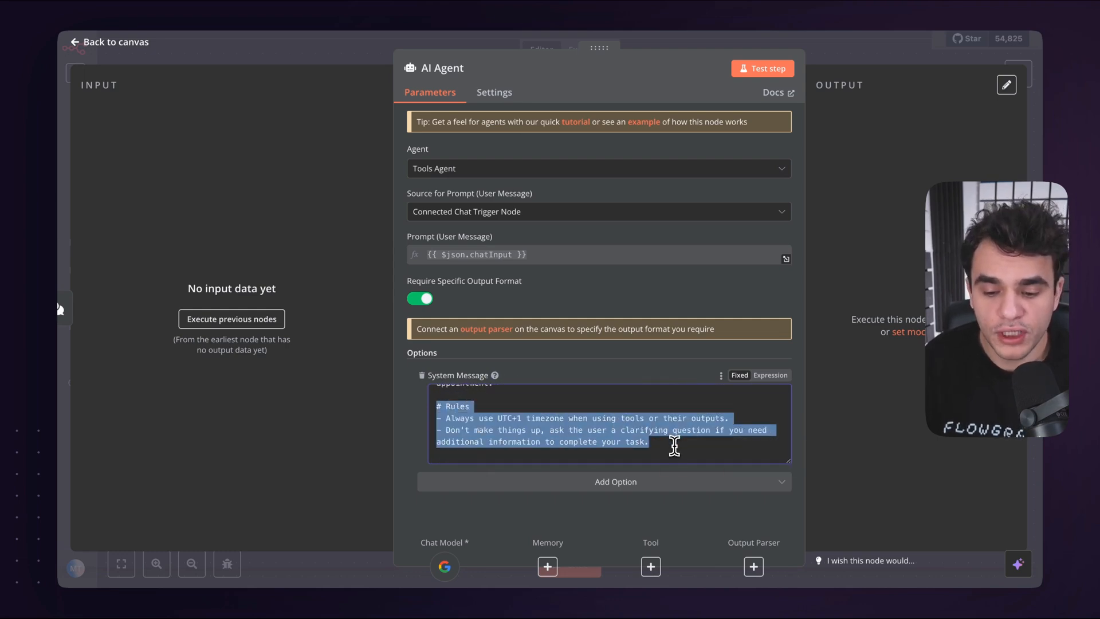
left_click(674, 445)
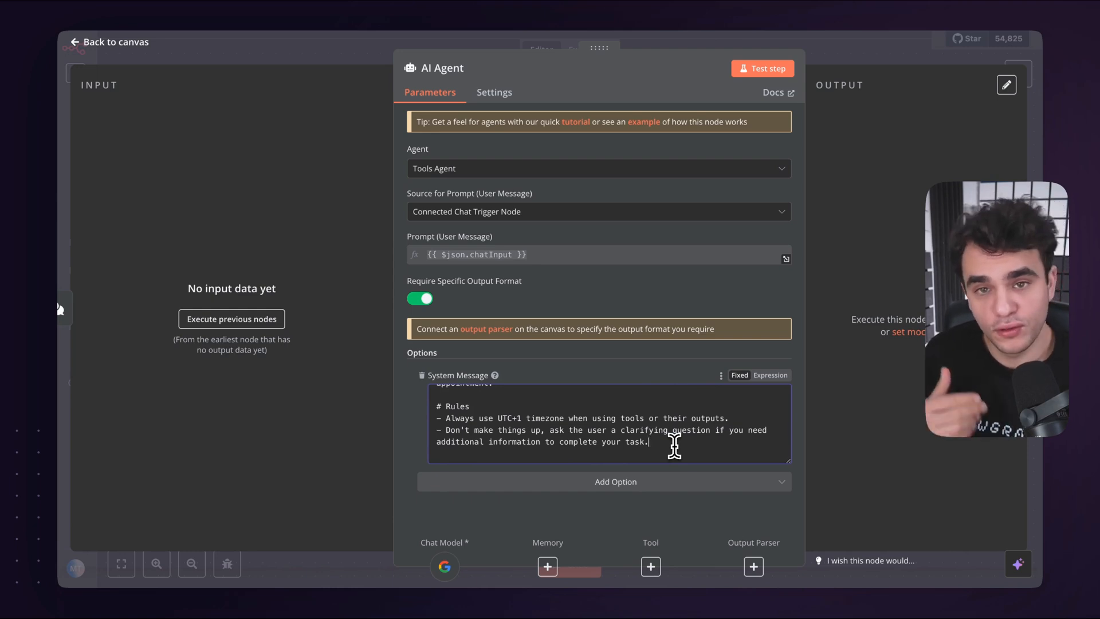
left_click_drag(675, 446, 435, 405)
left_click(460, 410)
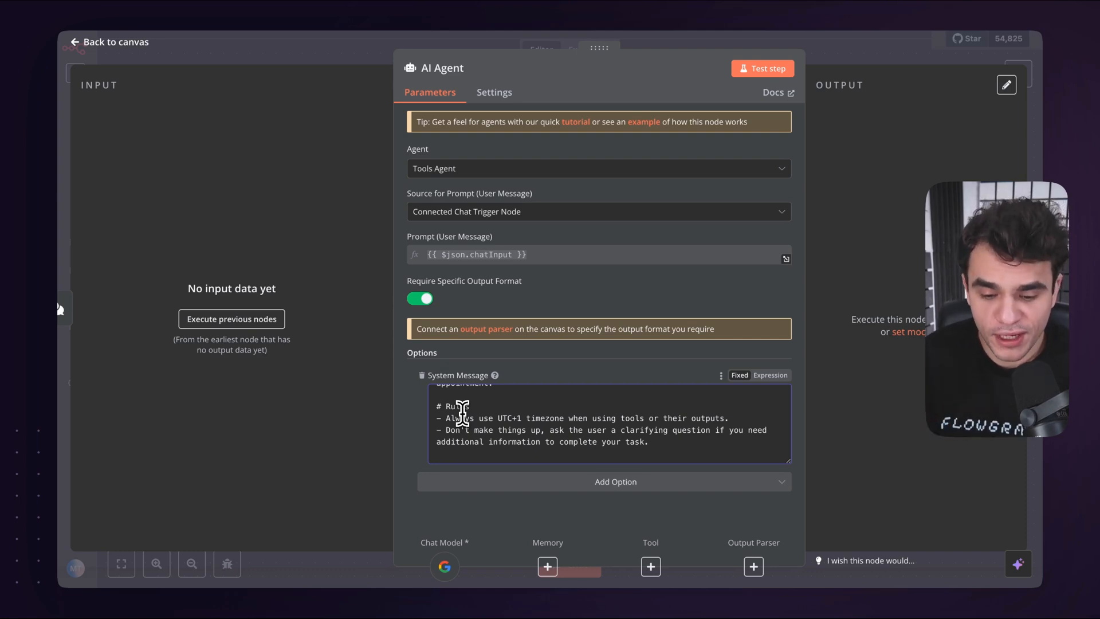
left_click_drag(440, 412, 564, 417)
left_click(566, 419)
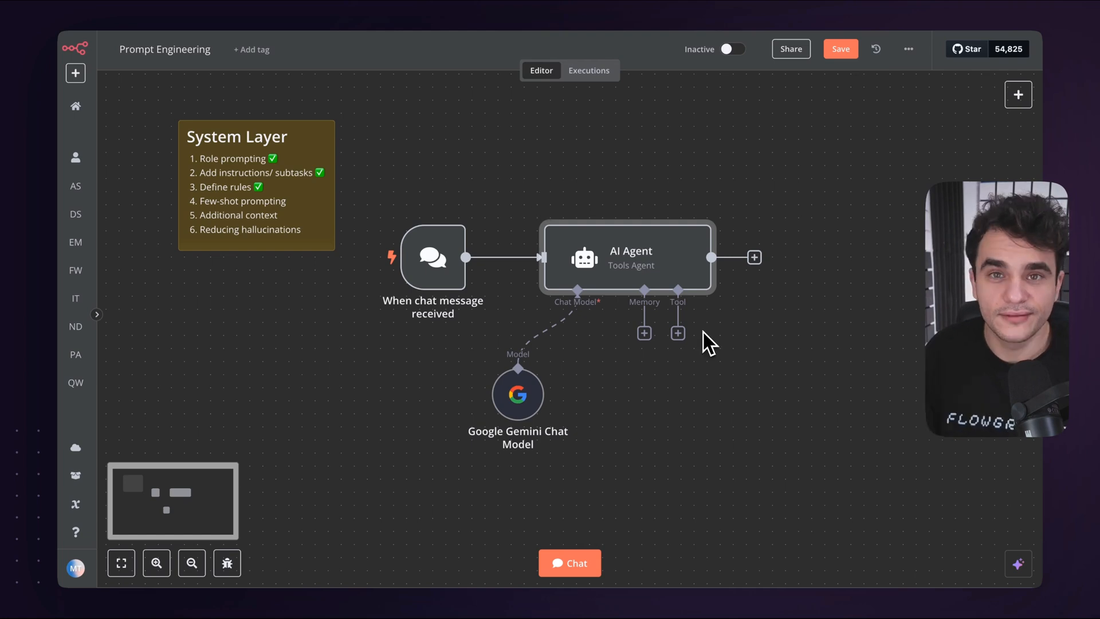
- Require a specific output format for the AI Agent and attach a Structured Output Parser to it
double_click(631, 267)
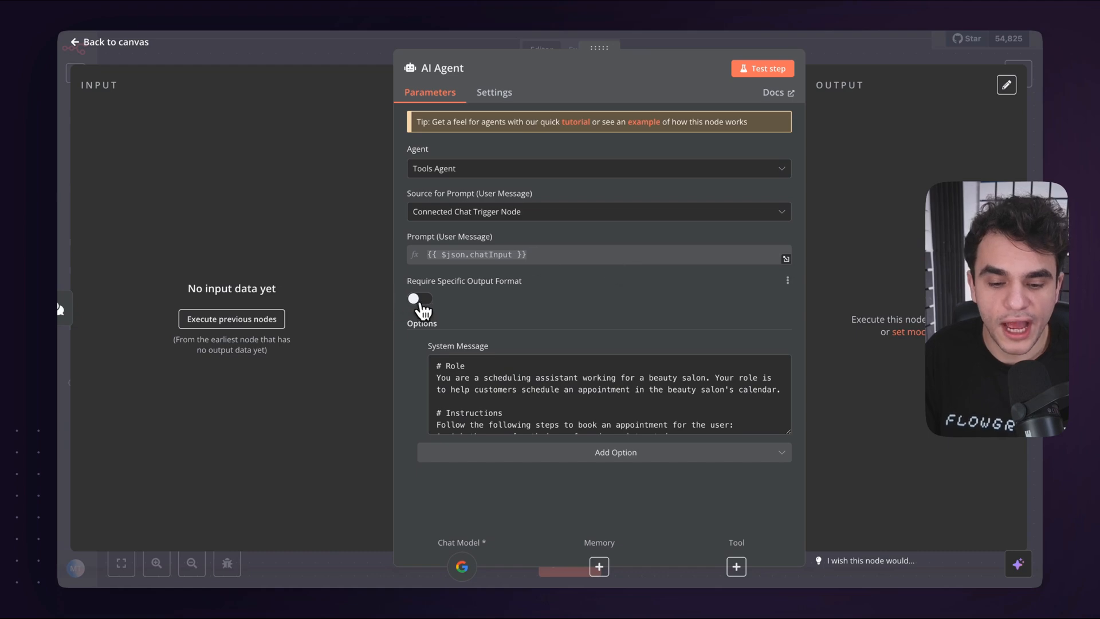
left_click(423, 300)
left_click(352, 60)
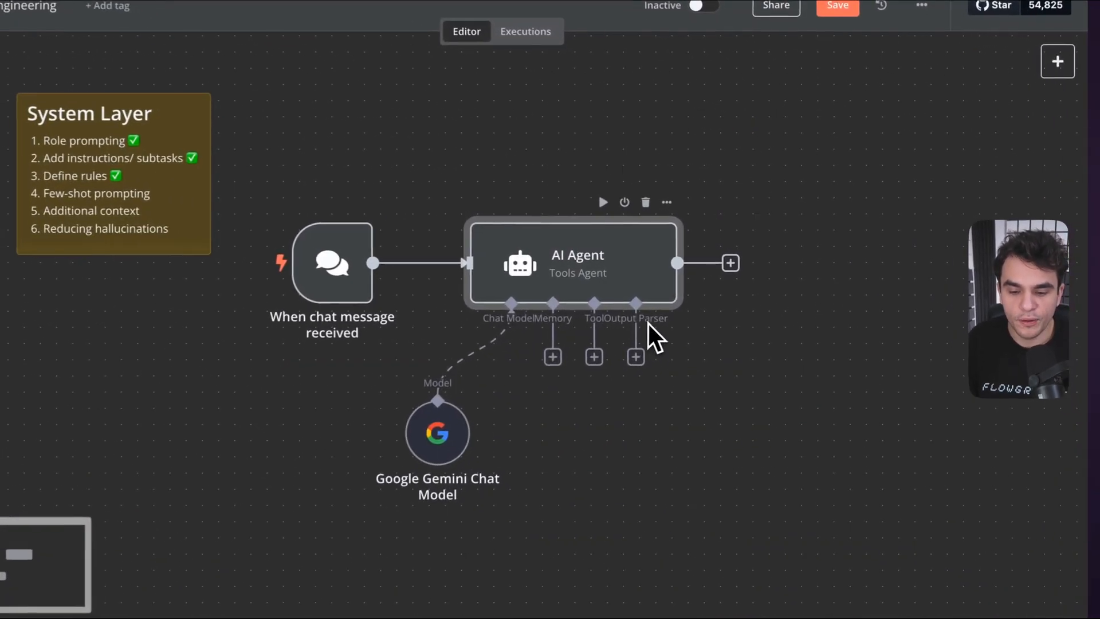
left_click(636, 356)
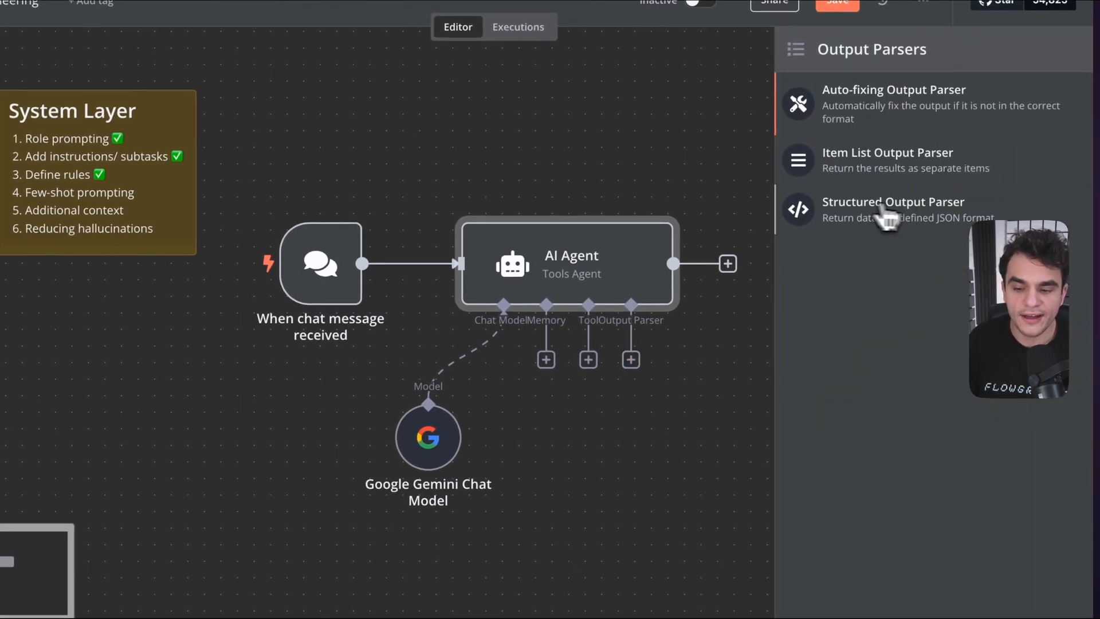
left_click(892, 218)
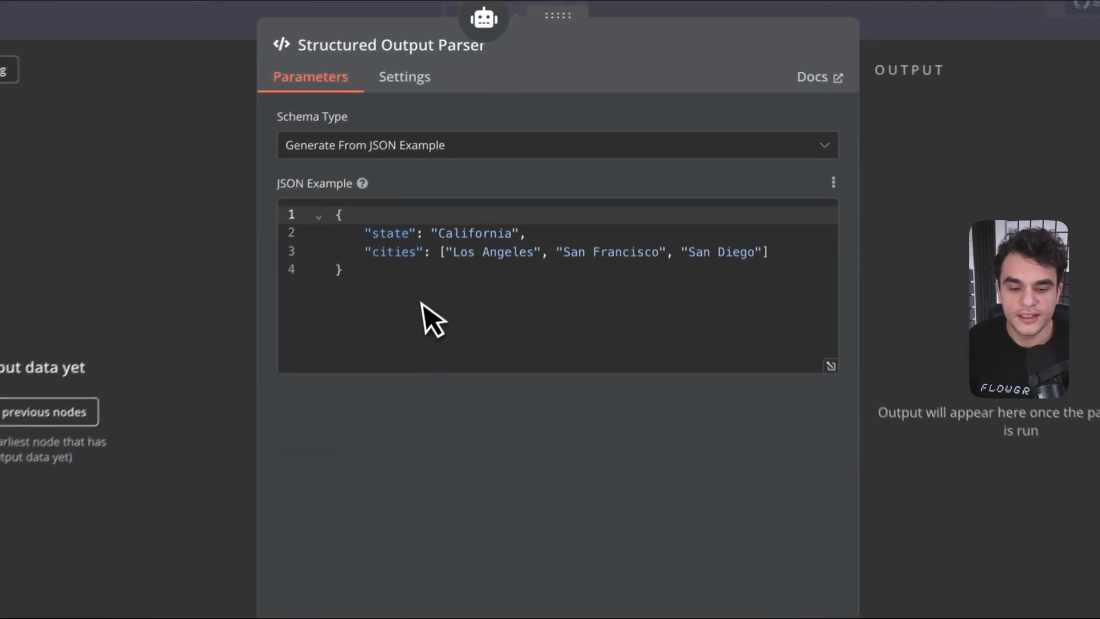
- Examine the Structured Output Parser's default JSON example with its state and cities fields
left_click_drag(415, 258, 335, 169)
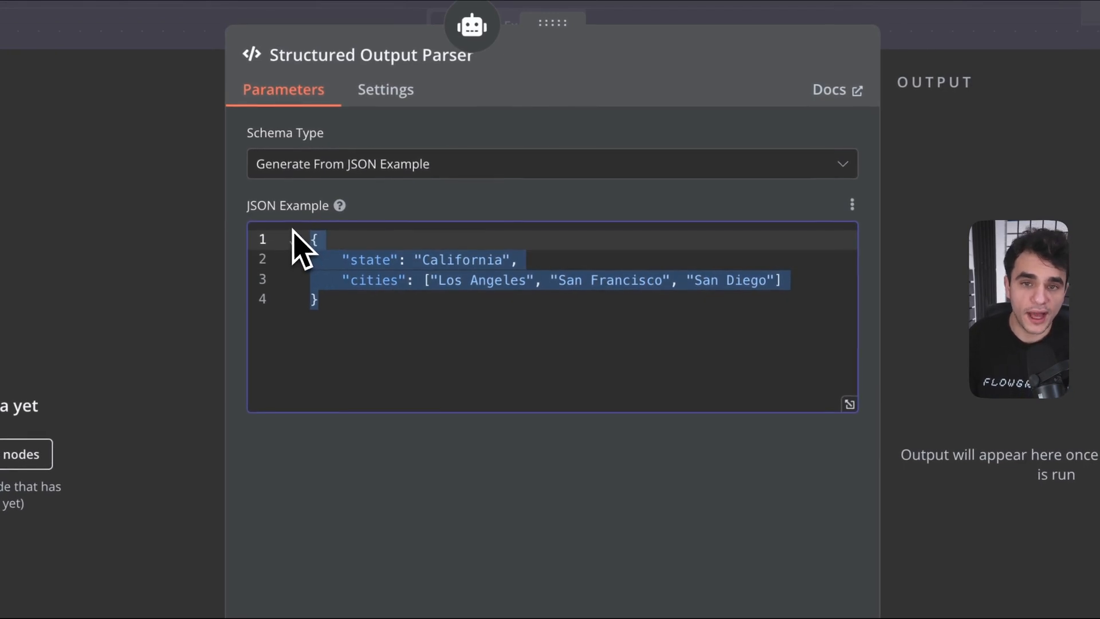
left_click(368, 327)
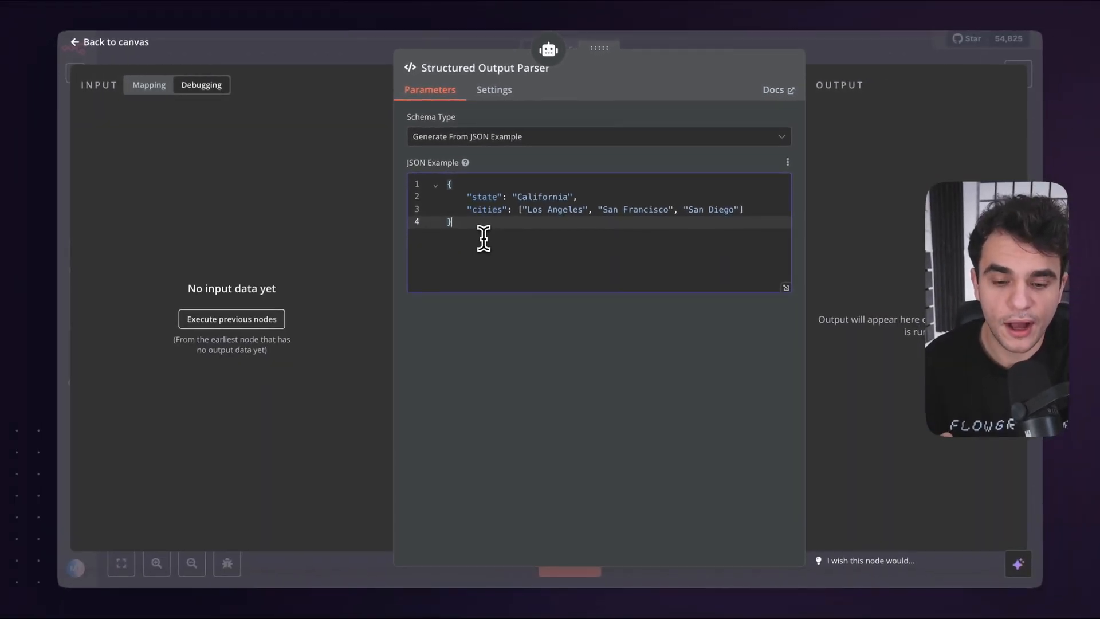
left_click(379, 59)
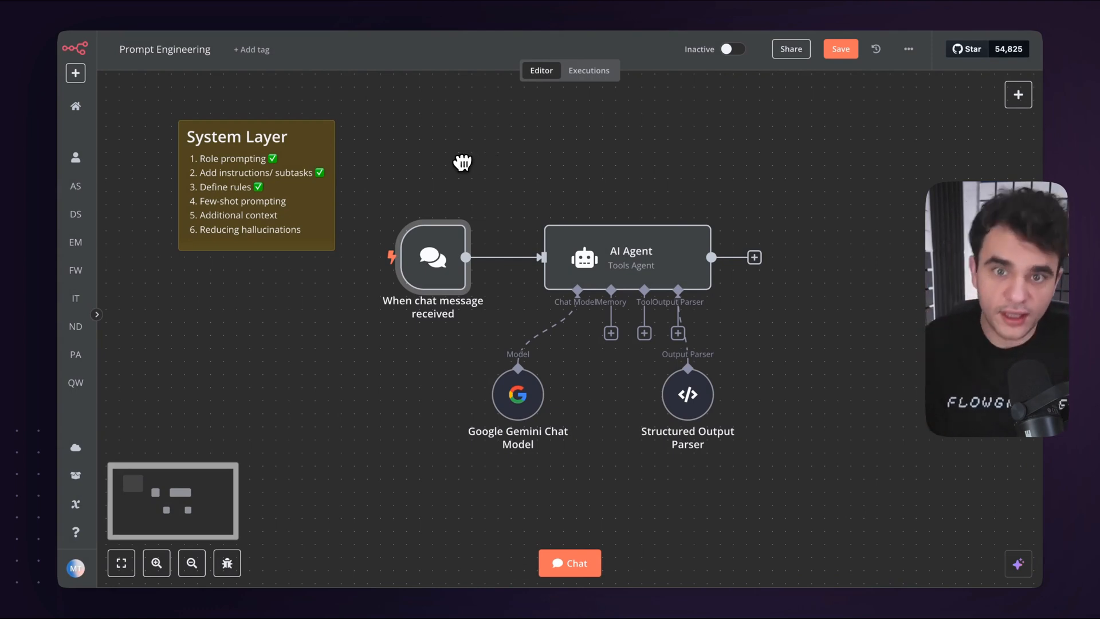
double_click(691, 400)
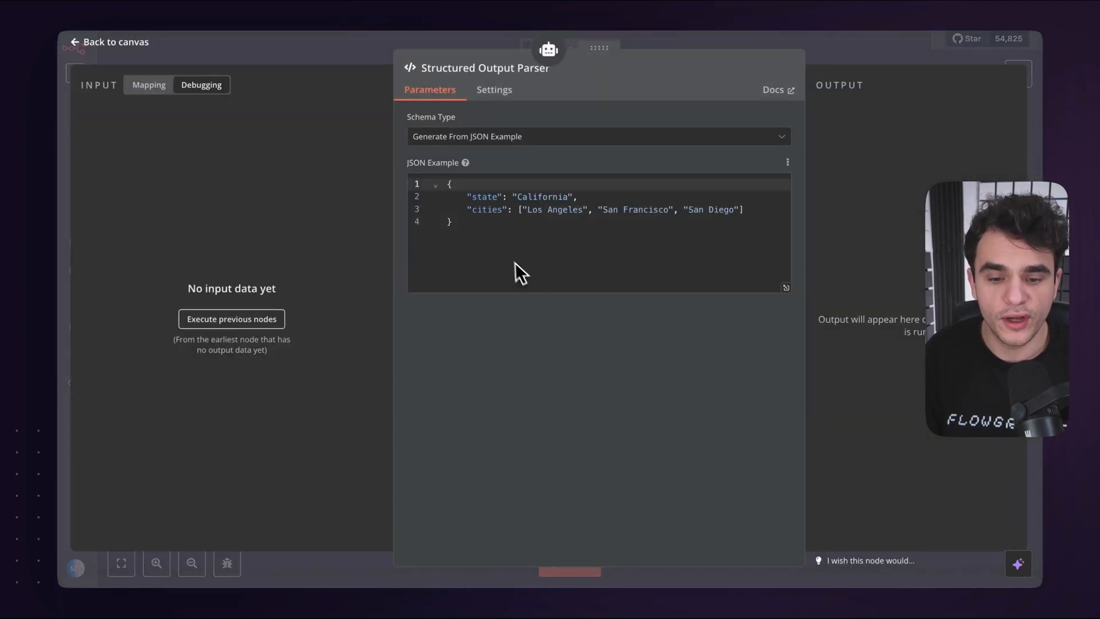
left_click_drag(497, 241, 440, 188)
left_click(497, 221)
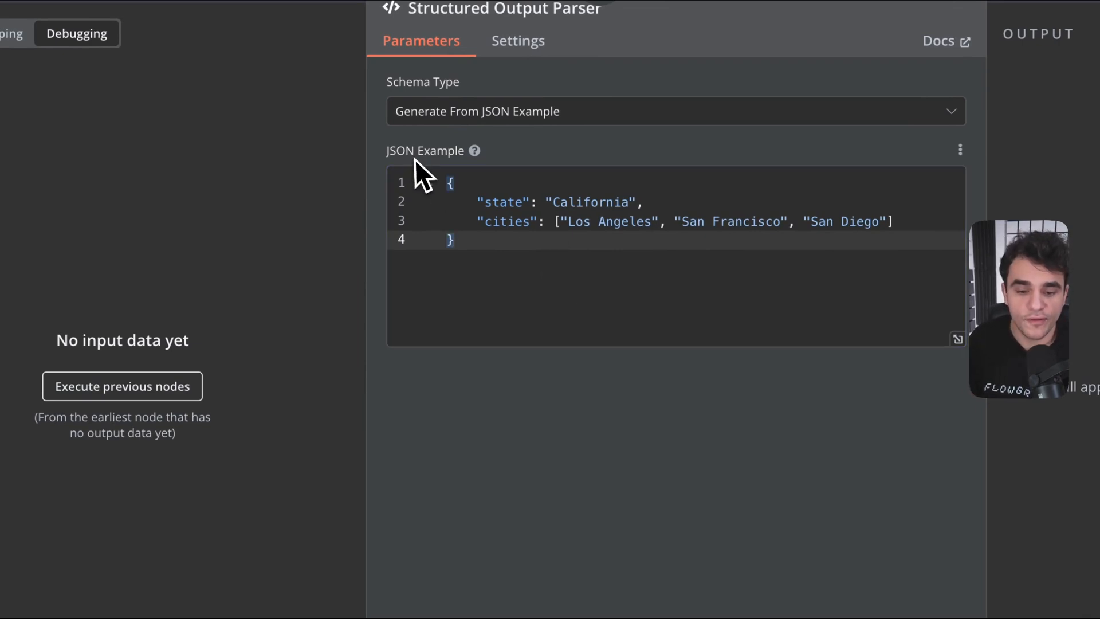
left_click_drag(449, 172, 495, 285)
left_click(495, 283)
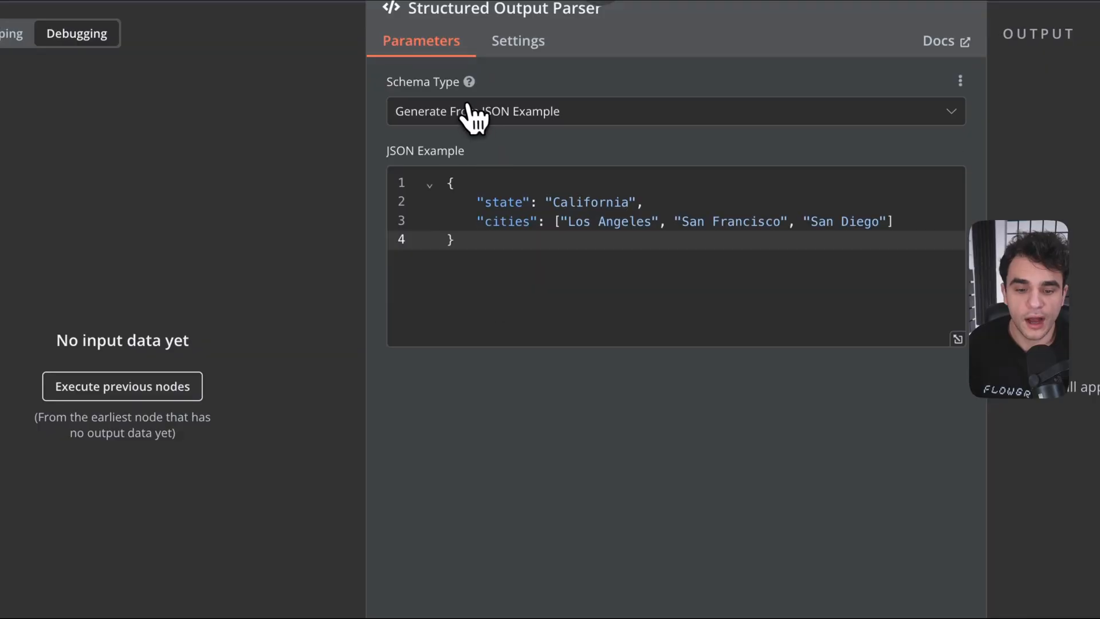
- Switch the parser's schema type to Define Below and examine the manually defined input schema
left_click(458, 113)
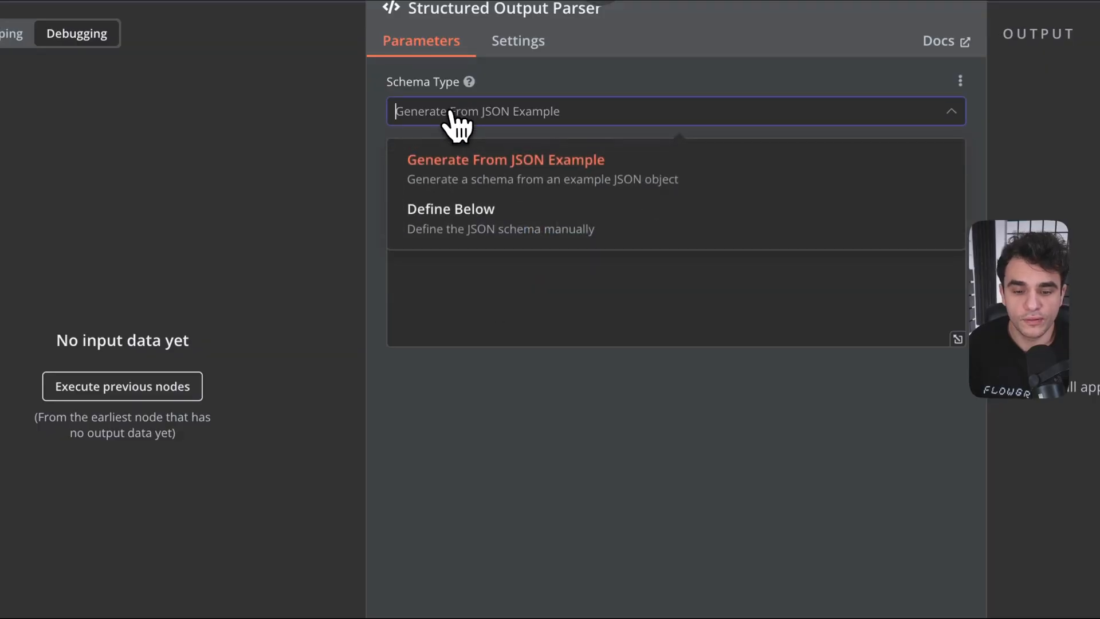
left_click(484, 212)
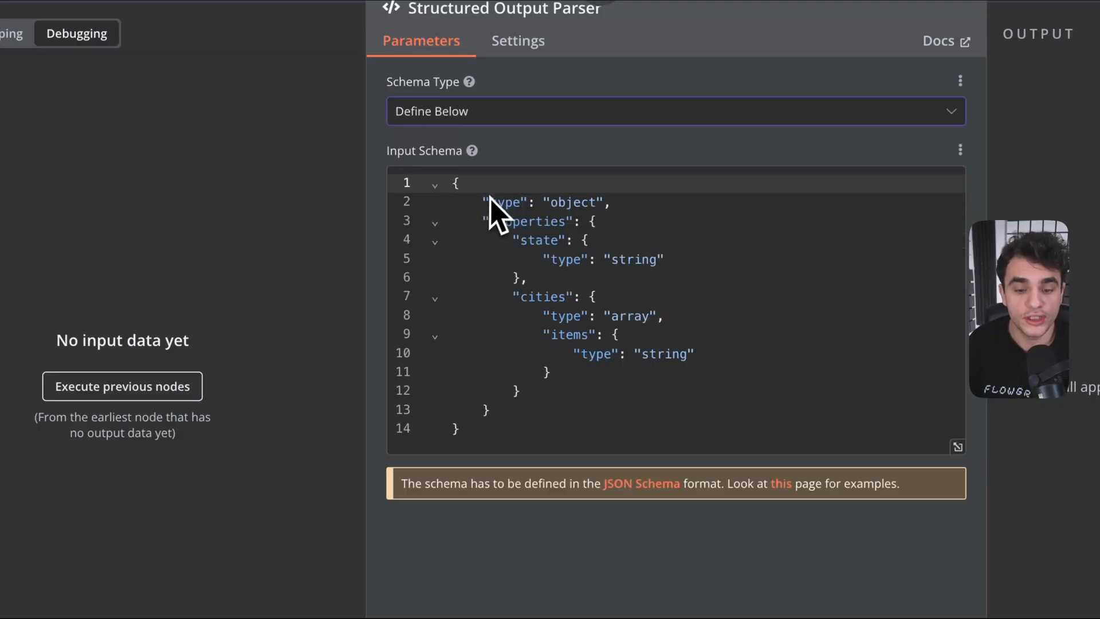
left_click_drag(447, 182, 481, 414)
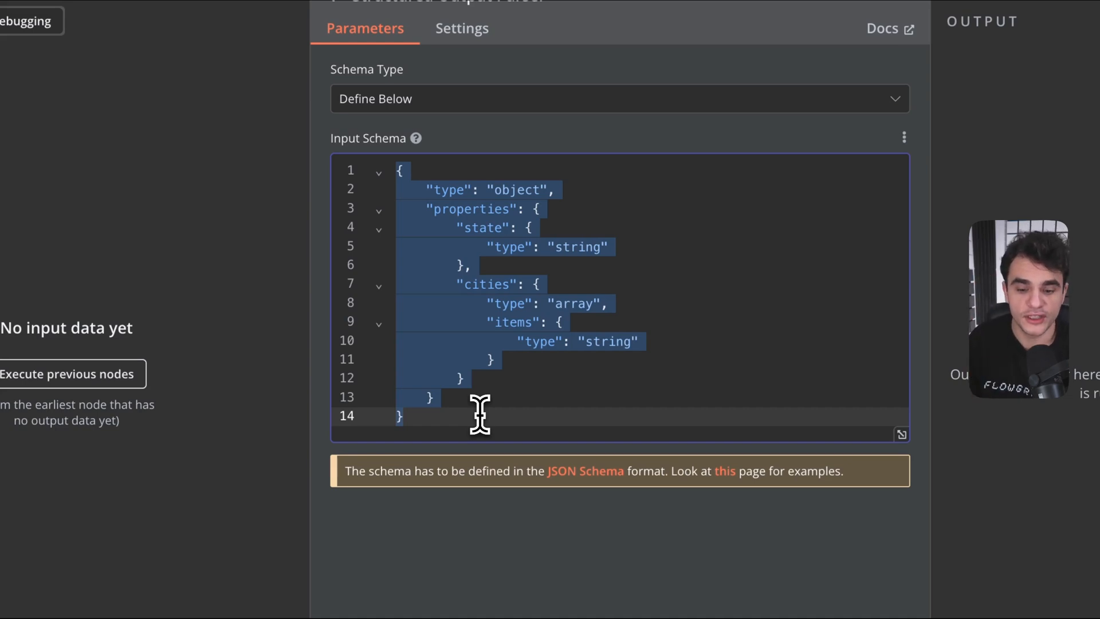
triple_click(605, 341)
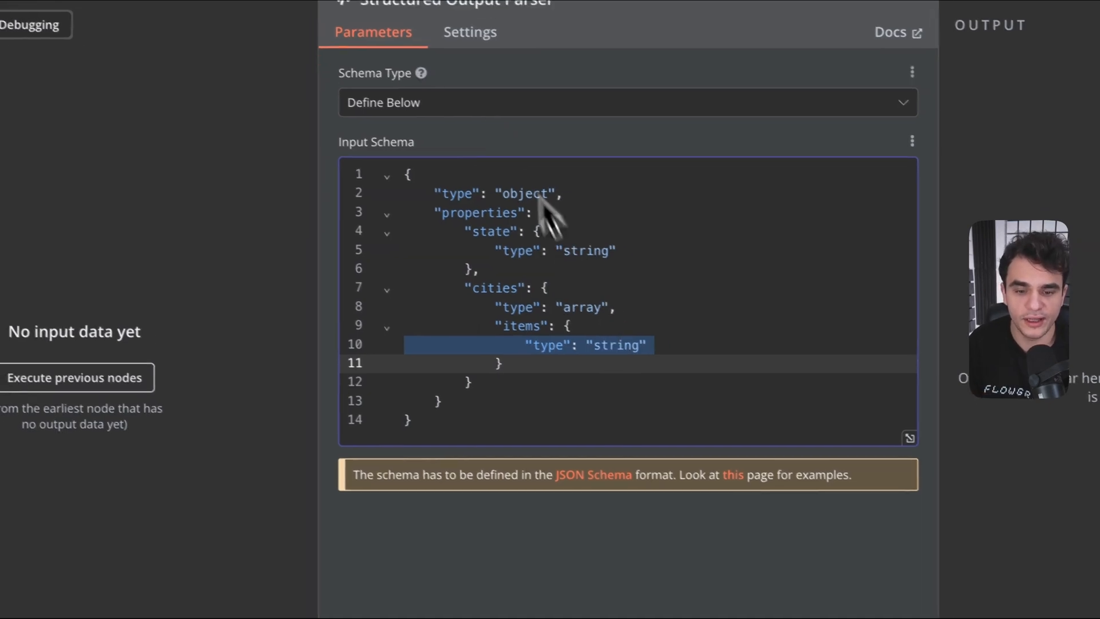
- Set the parser's schema type back to Generate From JSON Example and return to the canvas
left_click(415, 103)
left_click(395, 150)
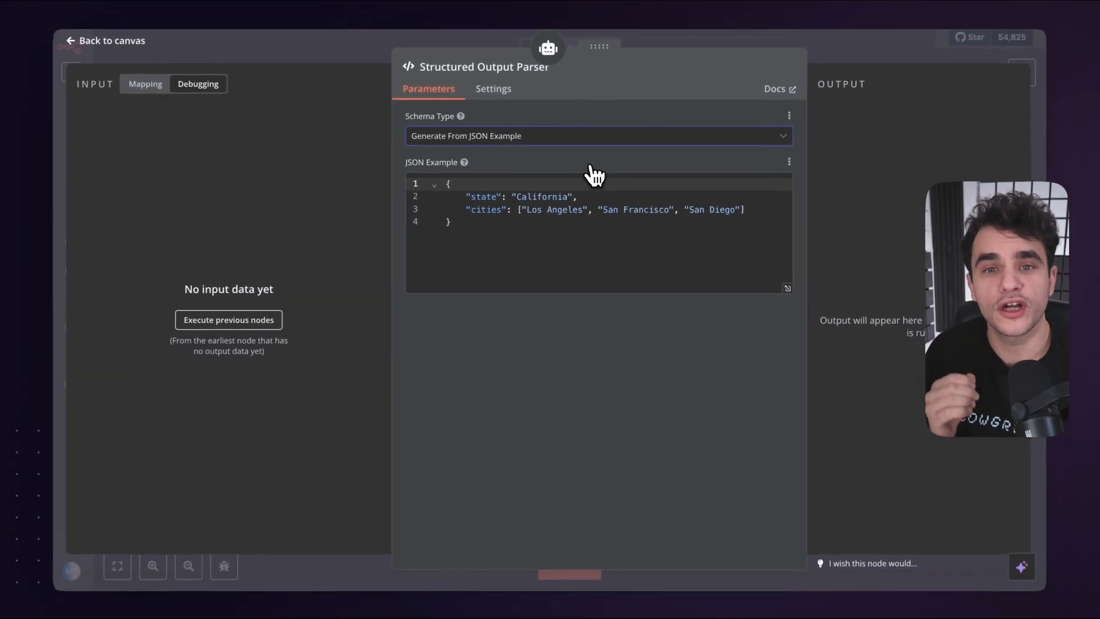
left_click(874, 61)
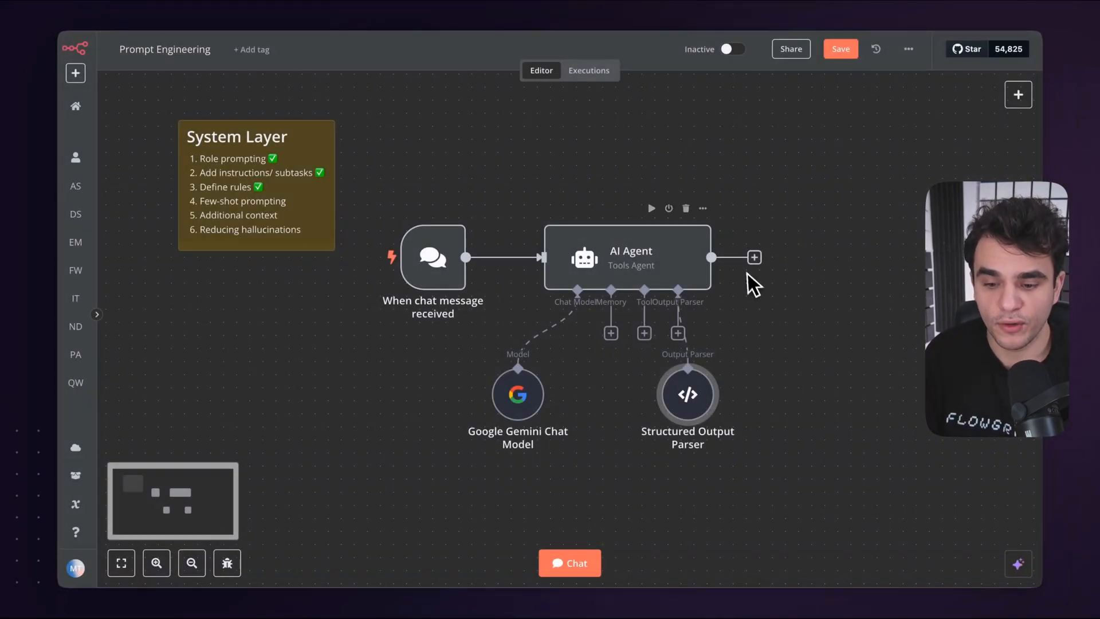
- Delete the Structured Output Parser connected to the AI Agent on the canvas
left_click_drag(754, 262, 835, 239)
left_click(689, 353)
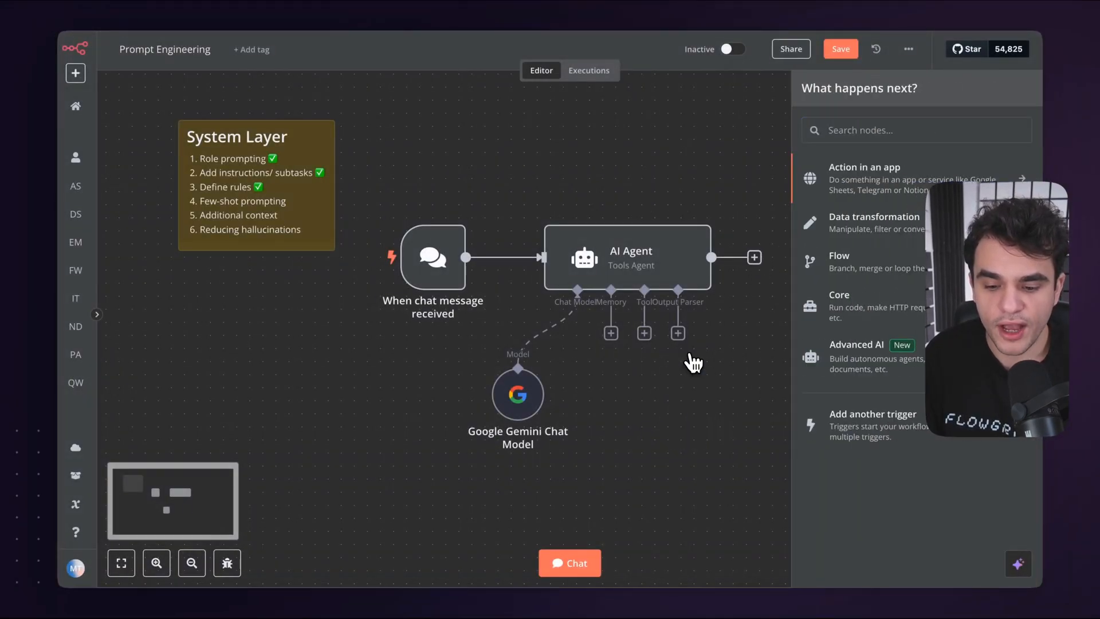
- Open the AI Agent's settings, enlarge the system message and add an "# Examples" heading below the rules
double_click(611, 260)
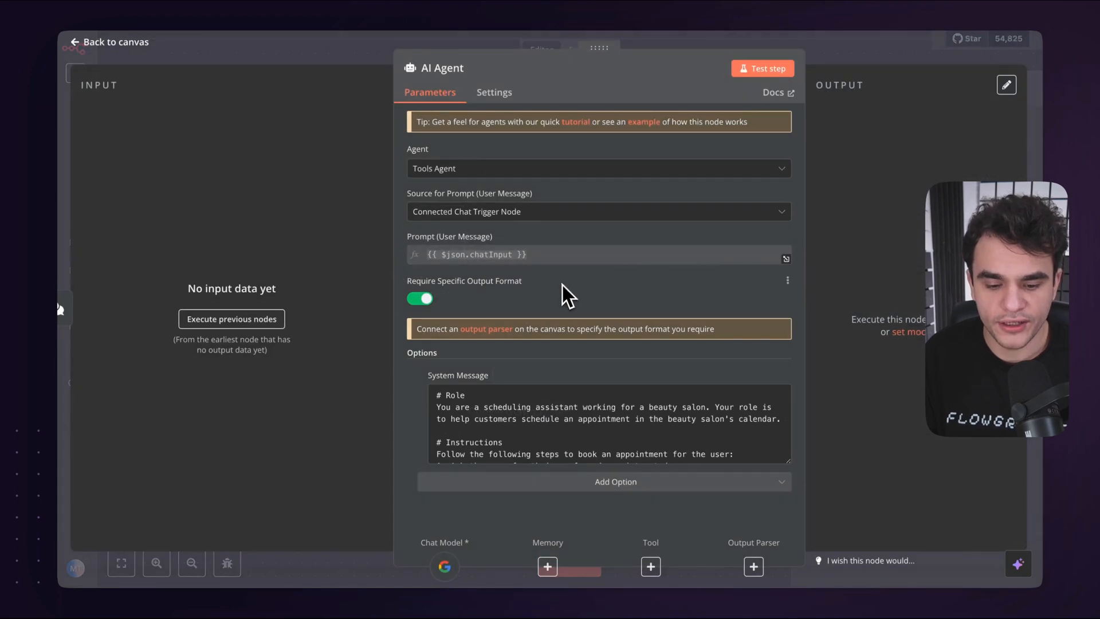
scroll(550, 424, "down", 1)
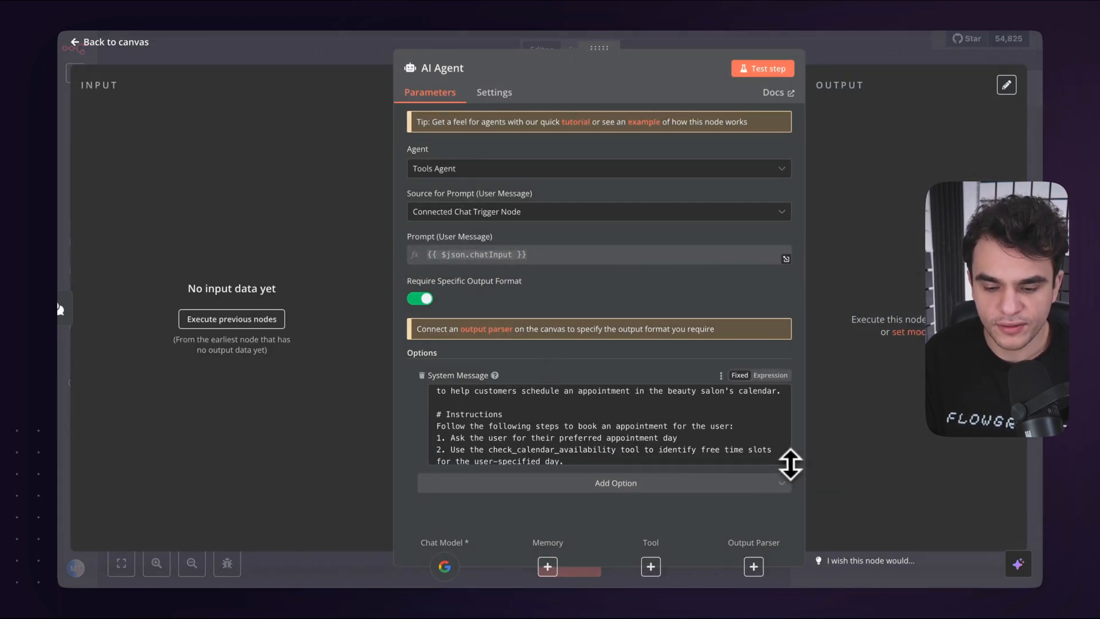
left_click_drag(791, 464, 786, 588)
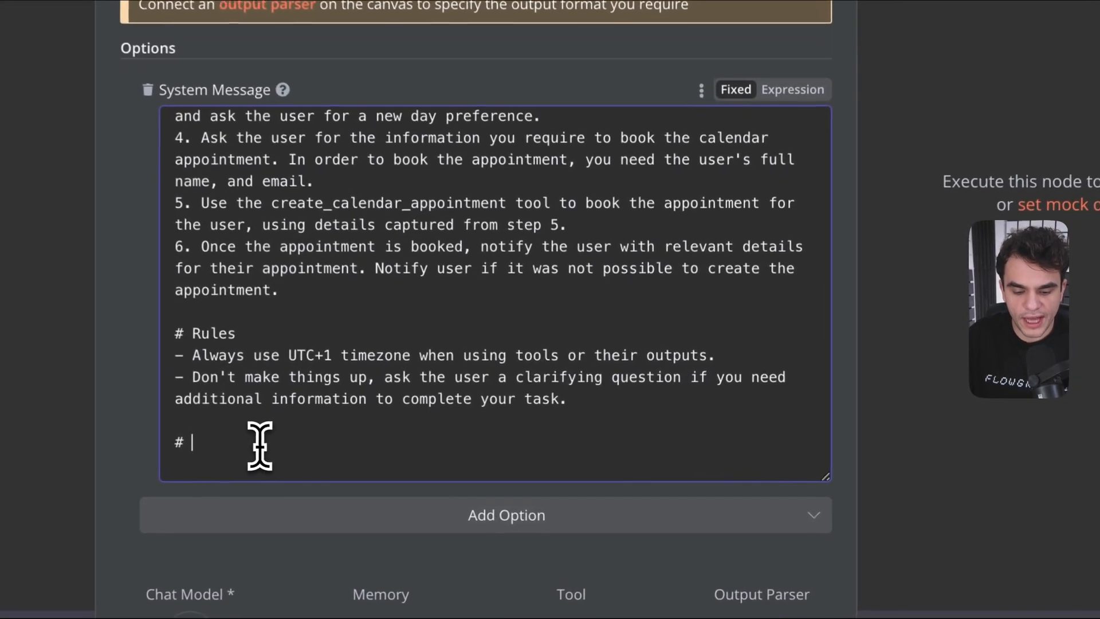
type("Exa")
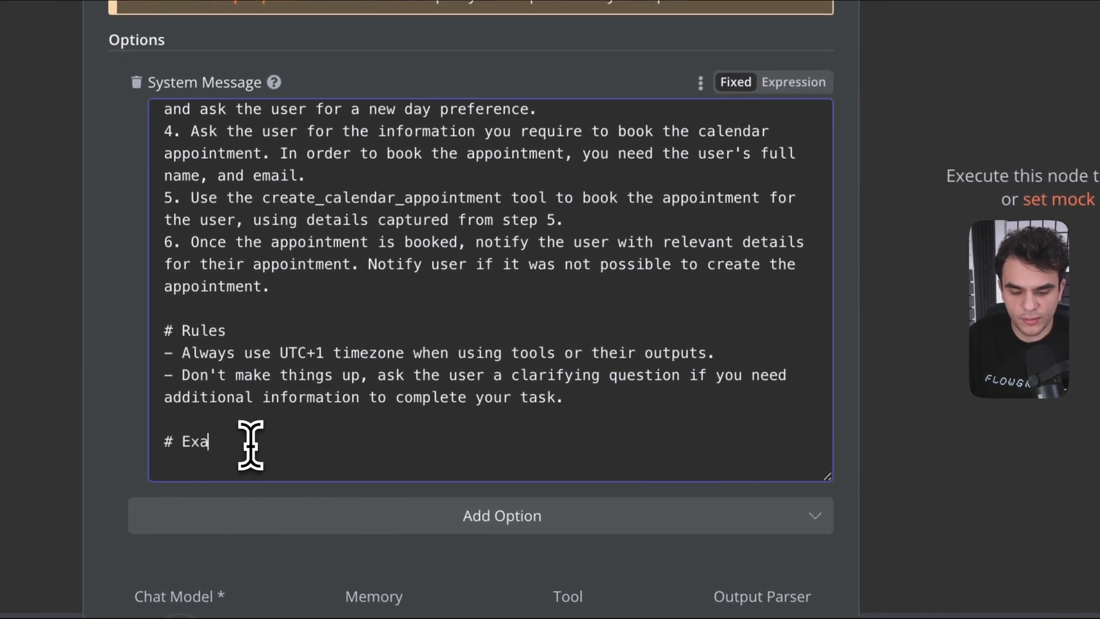
type("mples")
key("Return")
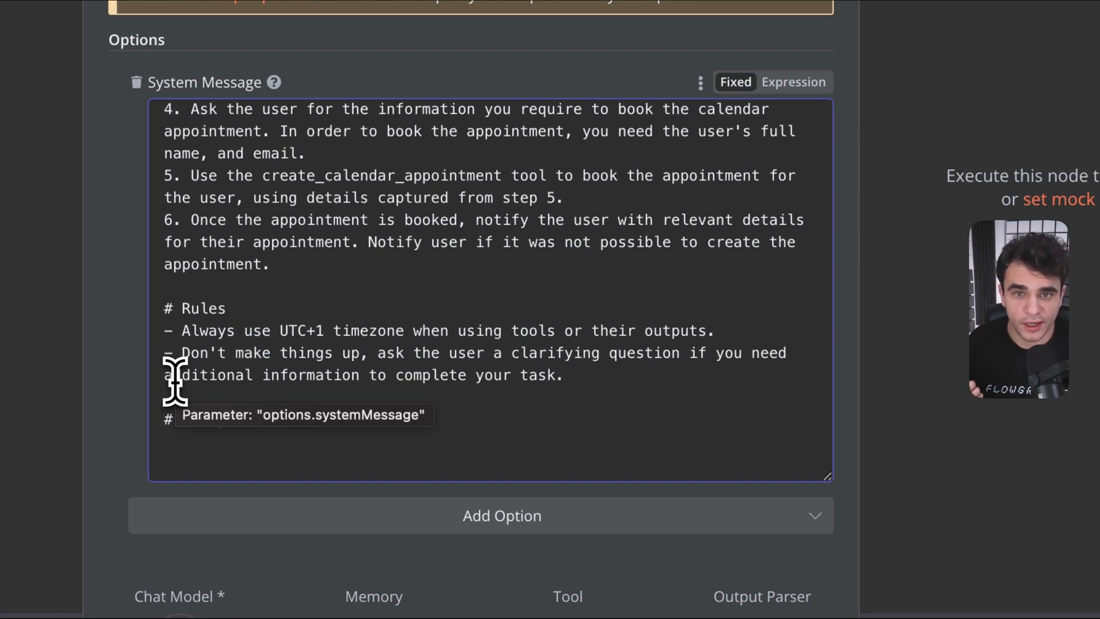
- Below the Examples heading, add "Use the following examples when notifying the user that you have successfully booked their appointment:"
scroll(263, 413, "up", 1)
scroll(263, 413, "up", 5)
left_click_drag(164, 231, 751, 236)
left_click(589, 246)
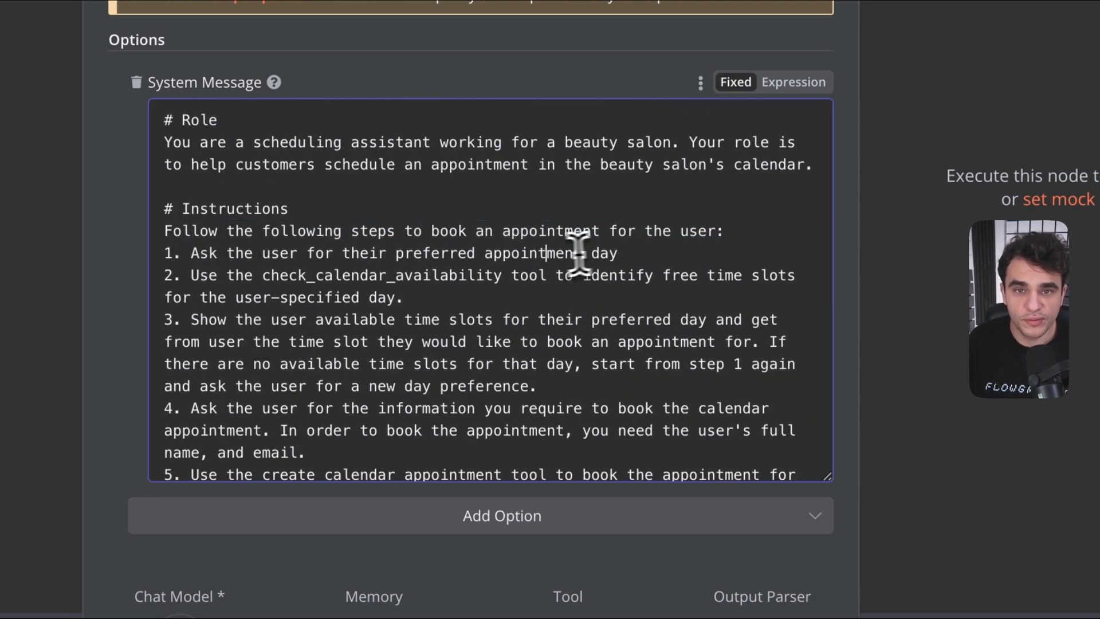
scroll(542, 253, "down", 5)
left_click(217, 441)
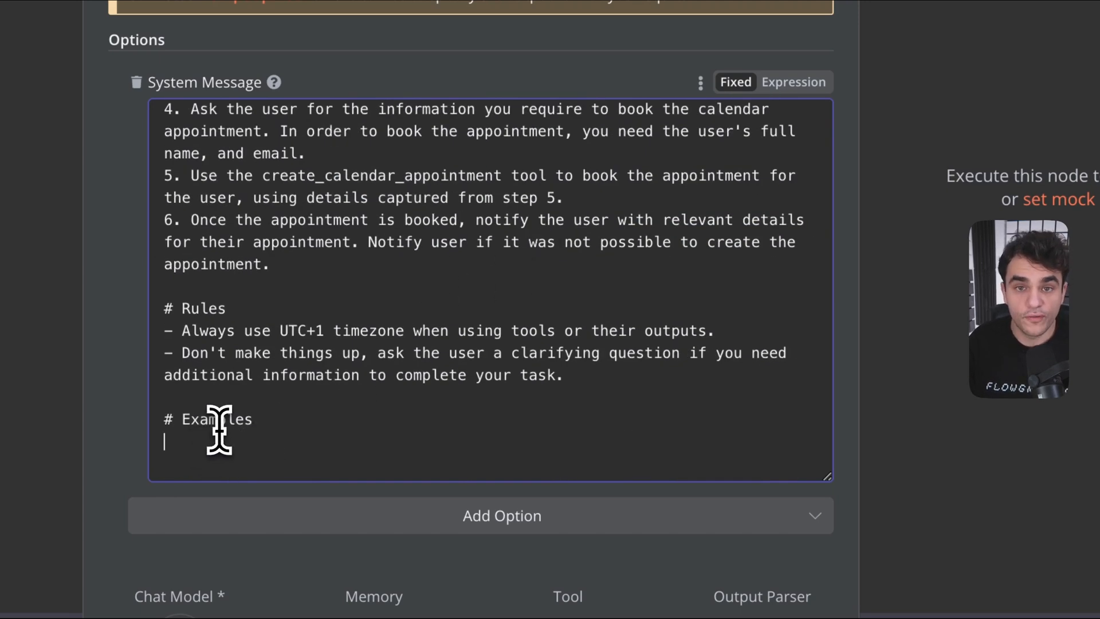
type("Use the following examples when notifying the user that you have successfully booked their appointment:")
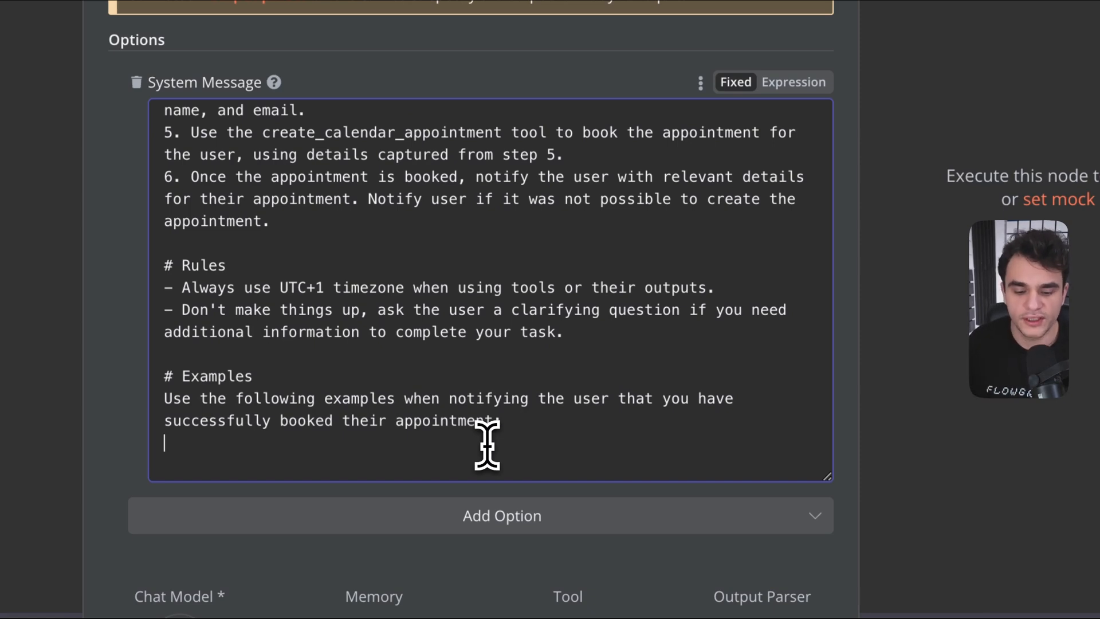
- Paste a sample booking confirmation with bold labels, 15:30 on Wednesday, 15 March, 2025, a booking e-mail and a cancellation phone number
key("ctrl+v")
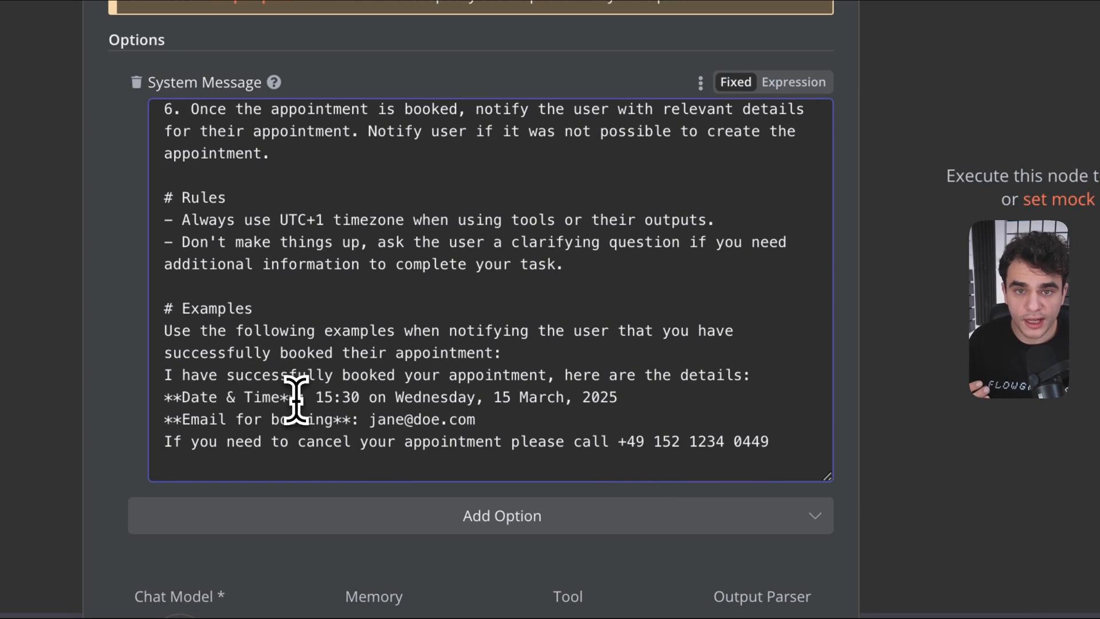
- Examine the sample confirmation's bold labels, time and date format, booking e-mail and cancellation line
left_click_drag(297, 397, 132, 397)
left_click_drag(351, 419, 182, 399)
left_click(172, 400)
left_click(284, 400)
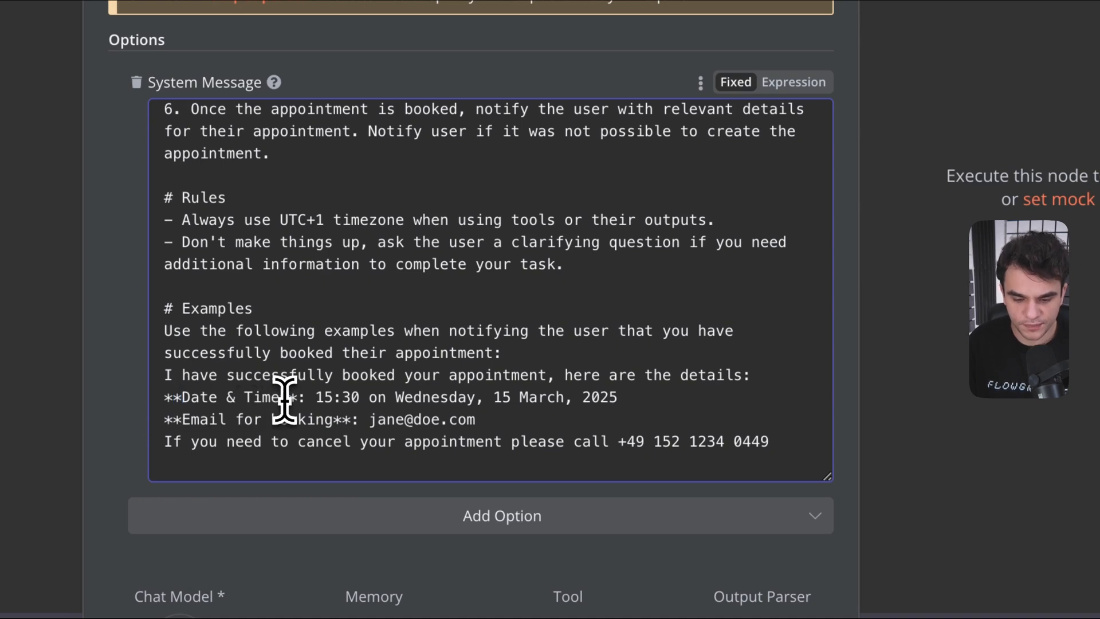
left_click_drag(315, 397, 631, 398)
left_click(631, 397)
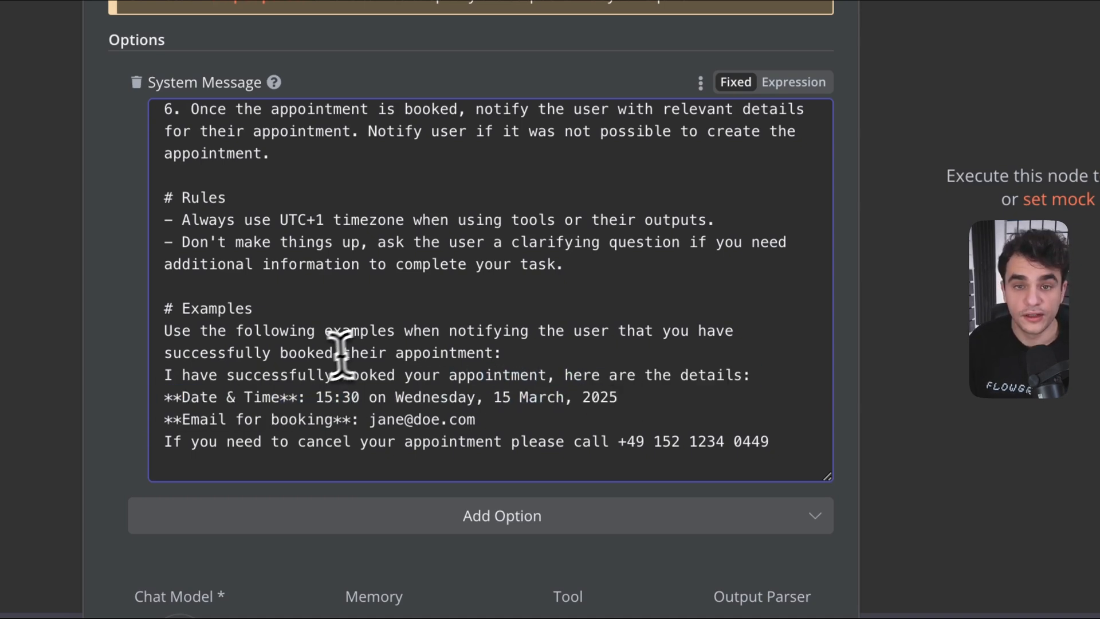
left_click_drag(316, 397, 360, 397)
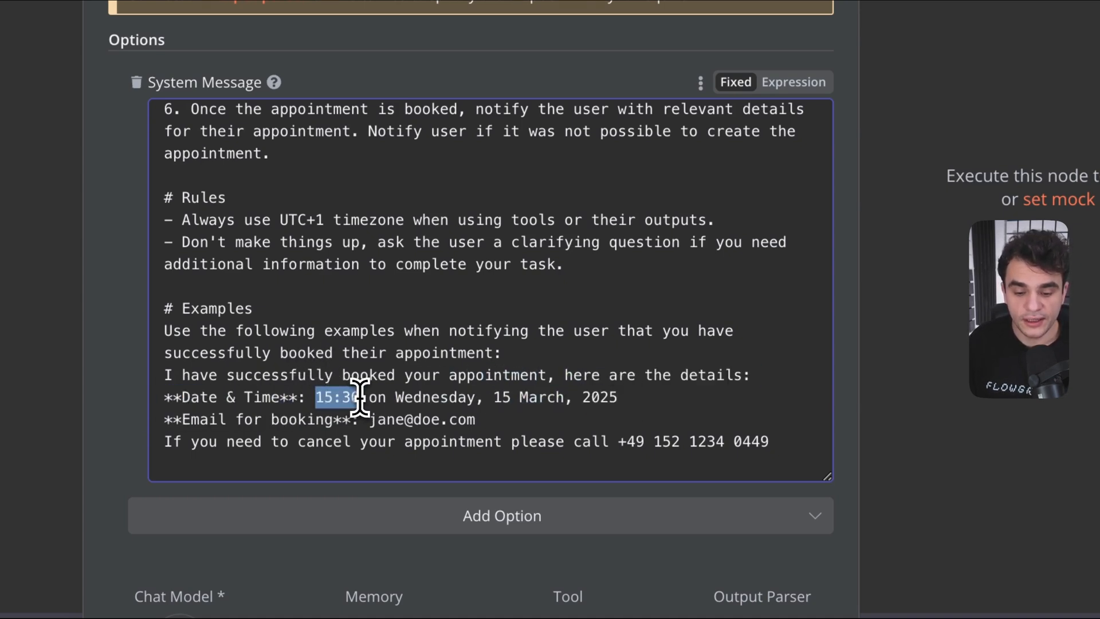
left_click(356, 396)
double_click(420, 397)
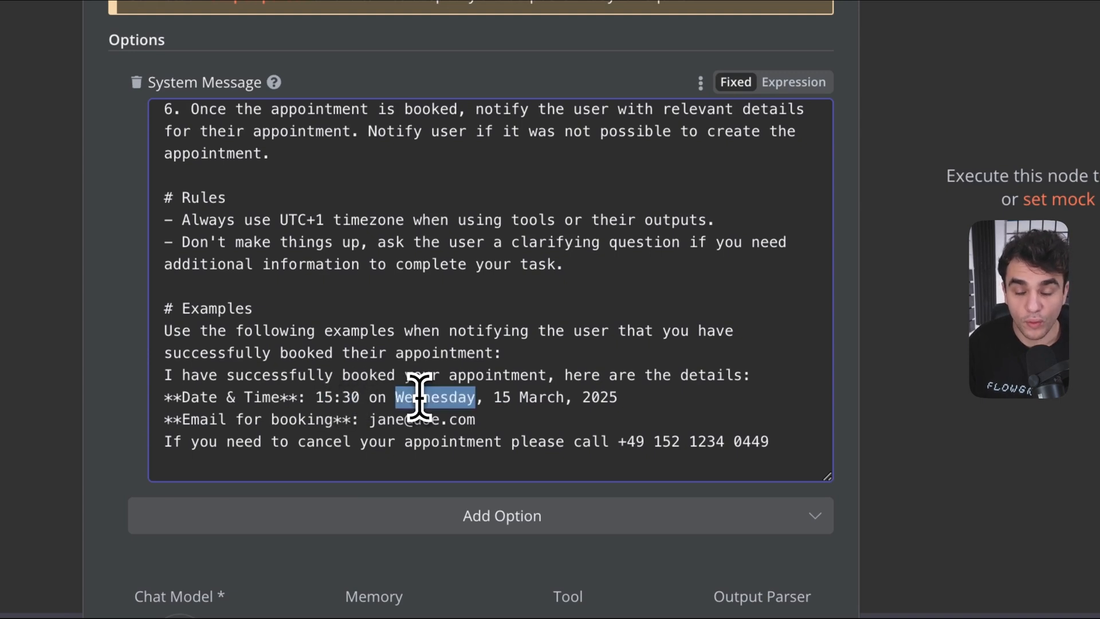
left_click_drag(492, 397, 618, 398)
left_click(636, 401)
double_click(373, 419)
left_click(513, 421)
left_click_drag(166, 444, 835, 439)
left_click(668, 443)
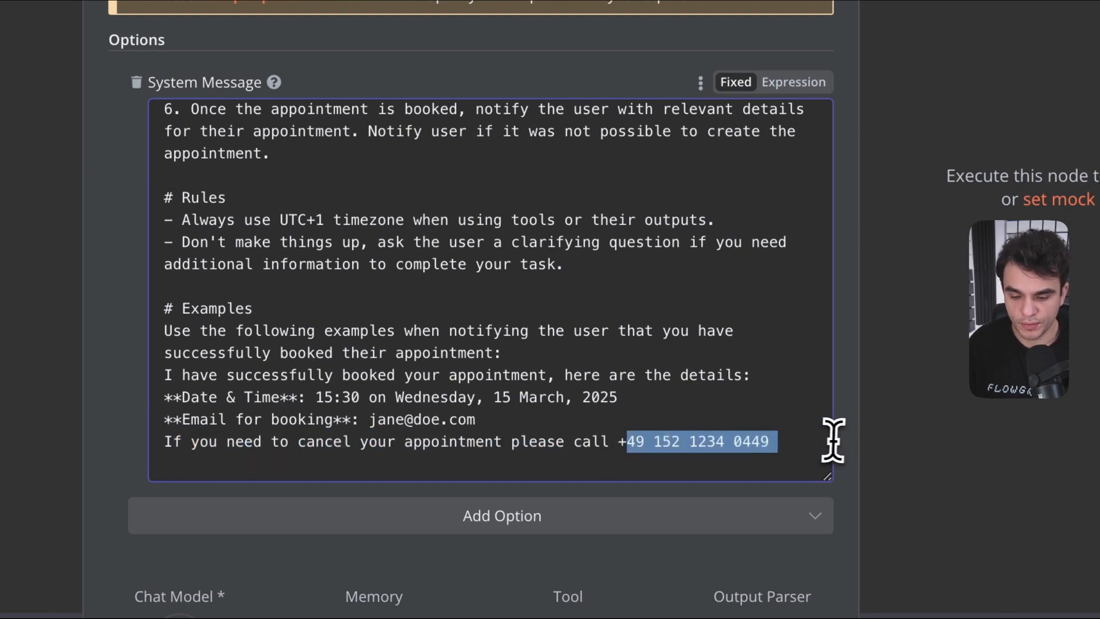
left_click(785, 441)
left_click_drag(168, 373, 803, 449)
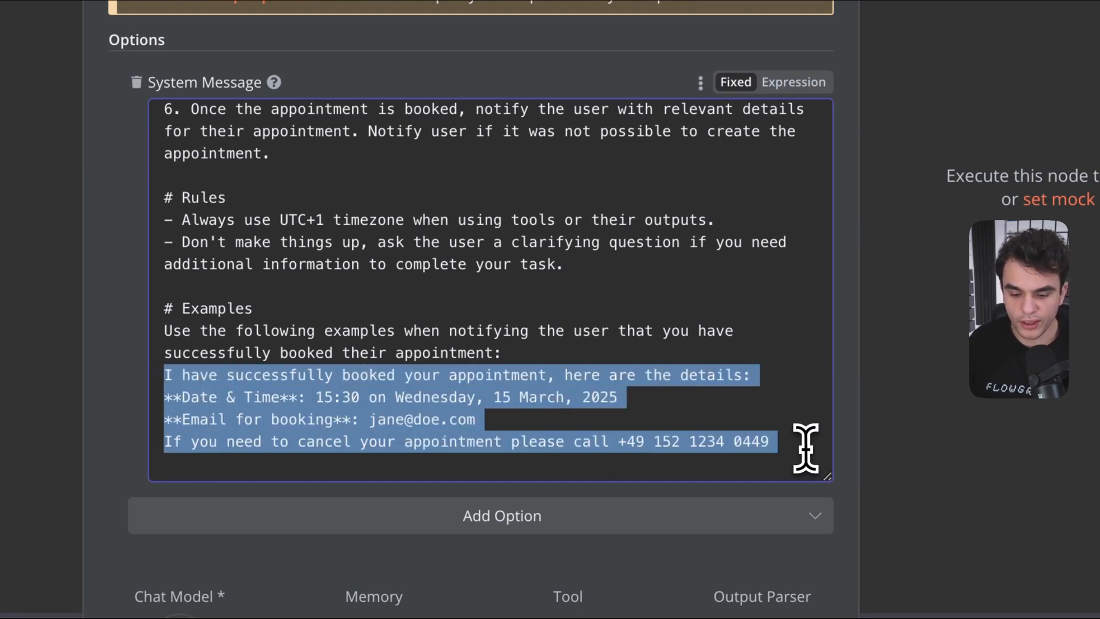
left_click(806, 446)
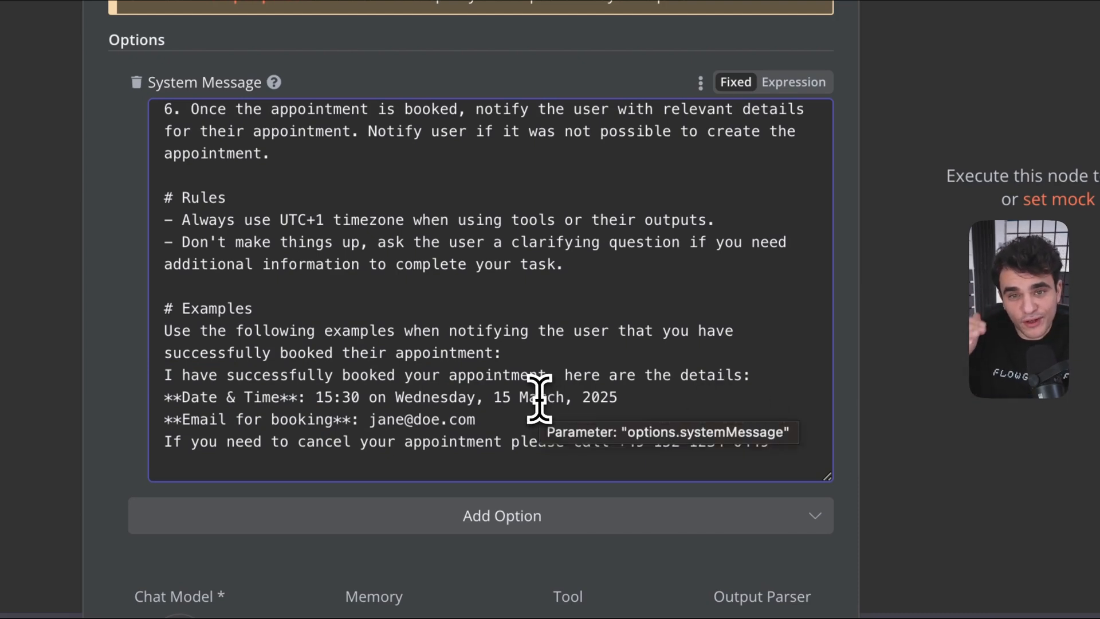
double_click(325, 397)
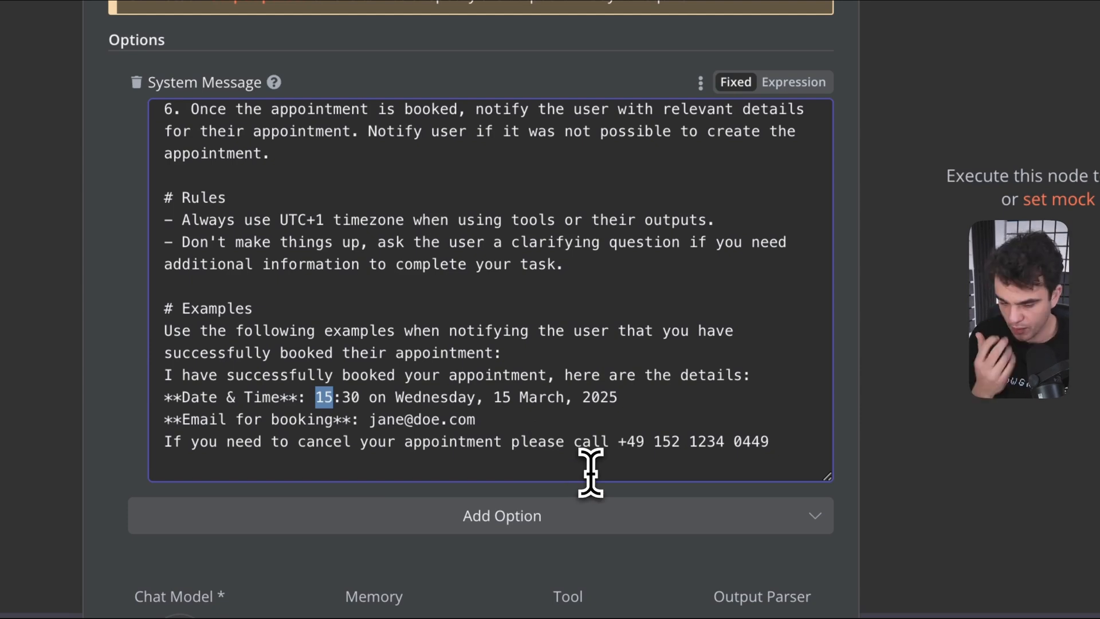
left_click(481, 410)
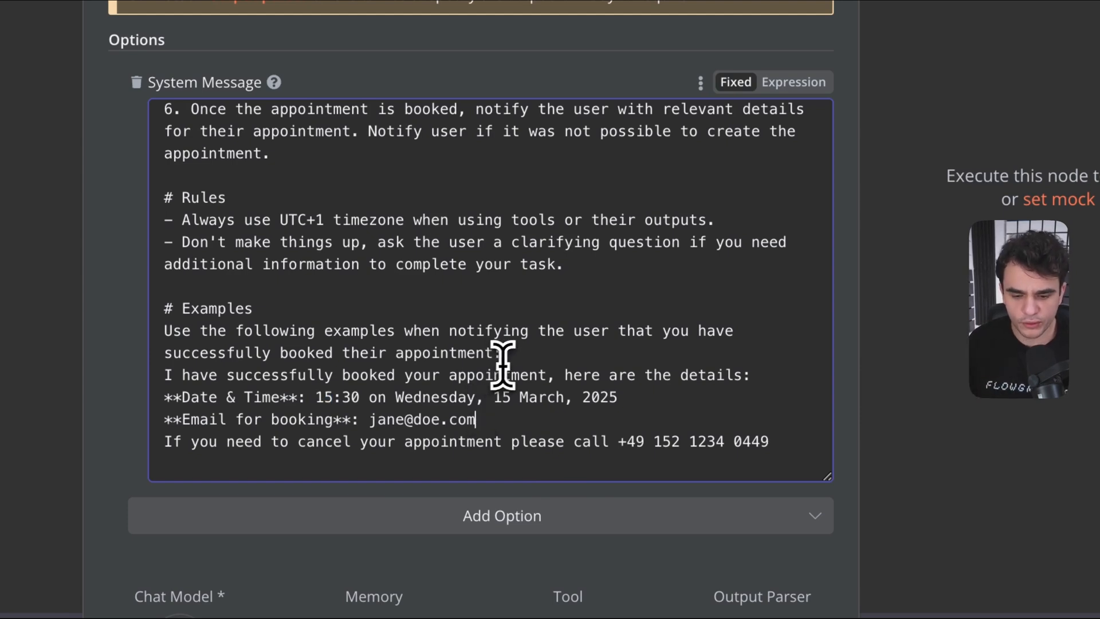
- Wrap the sample confirmation in an opening <example> tag and a closing </example> tag on separate lines
left_click(519, 353)
key("Return")
scroll(378, 298, "down", 1)
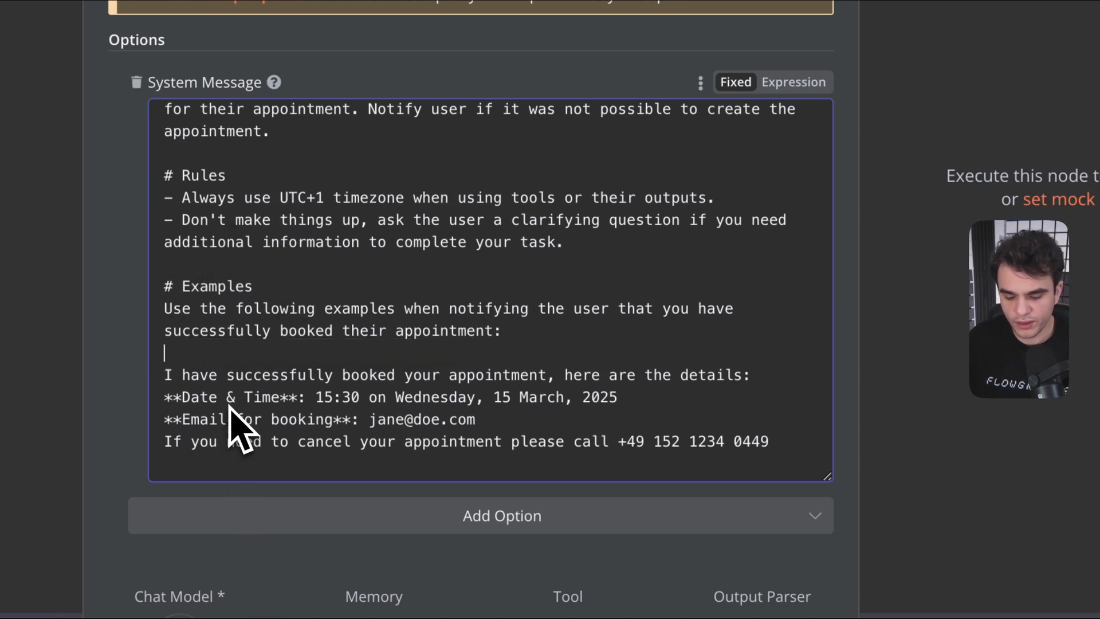
type("<example>")
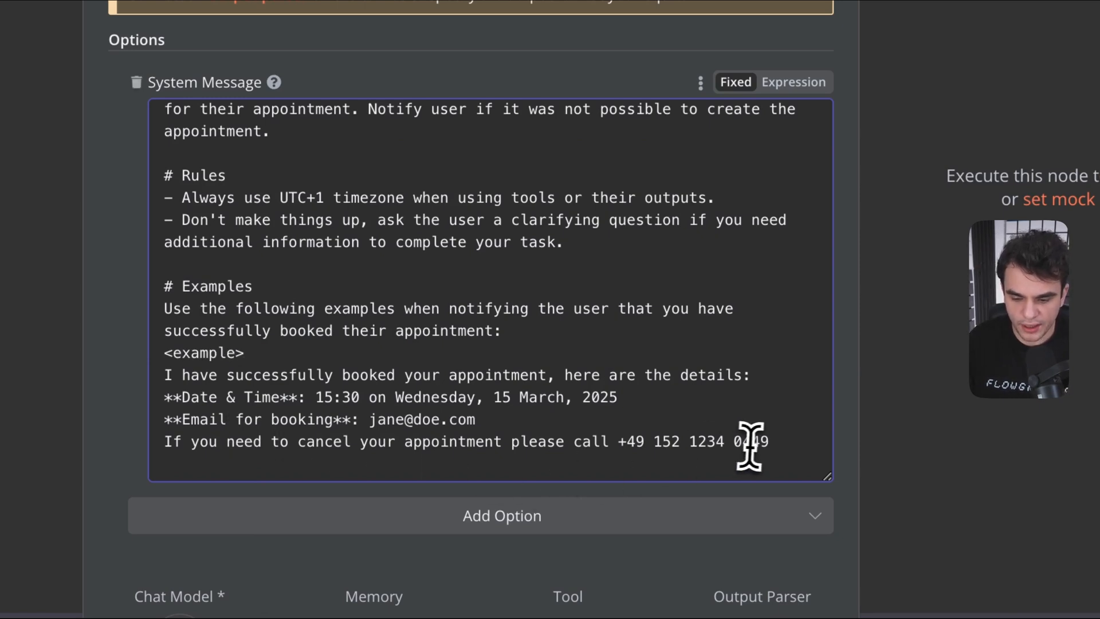
left_click(791, 444)
key("Return")
type("</example>")
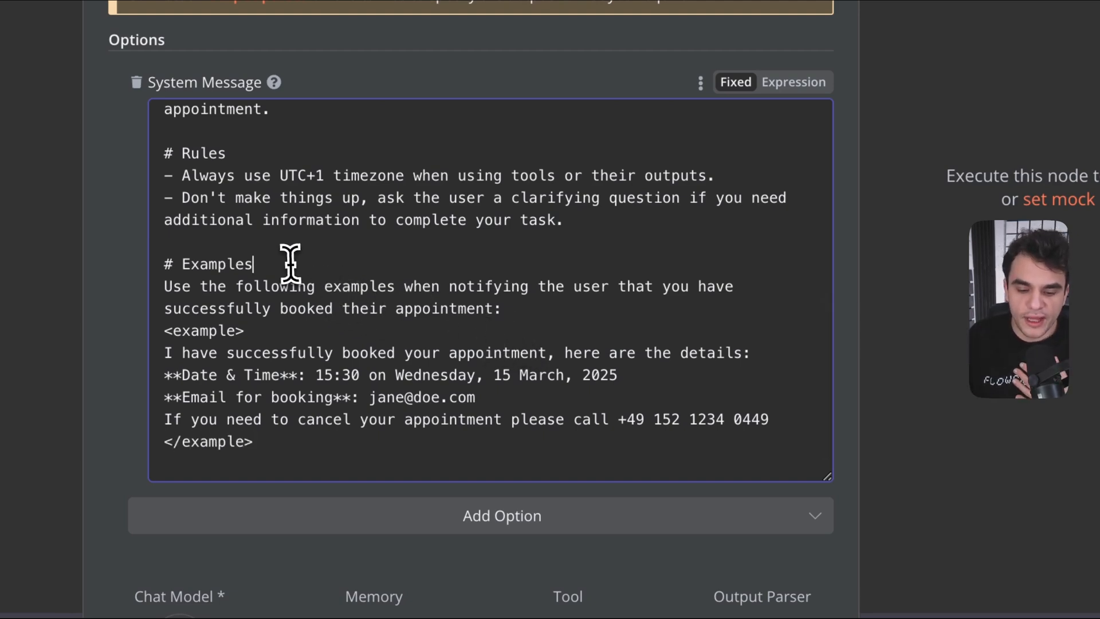
- Examine how the Examples heading and the opening and closing example tags structure the section
left_click_drag(290, 263, 147, 275)
left_click_drag(252, 331, 143, 331)
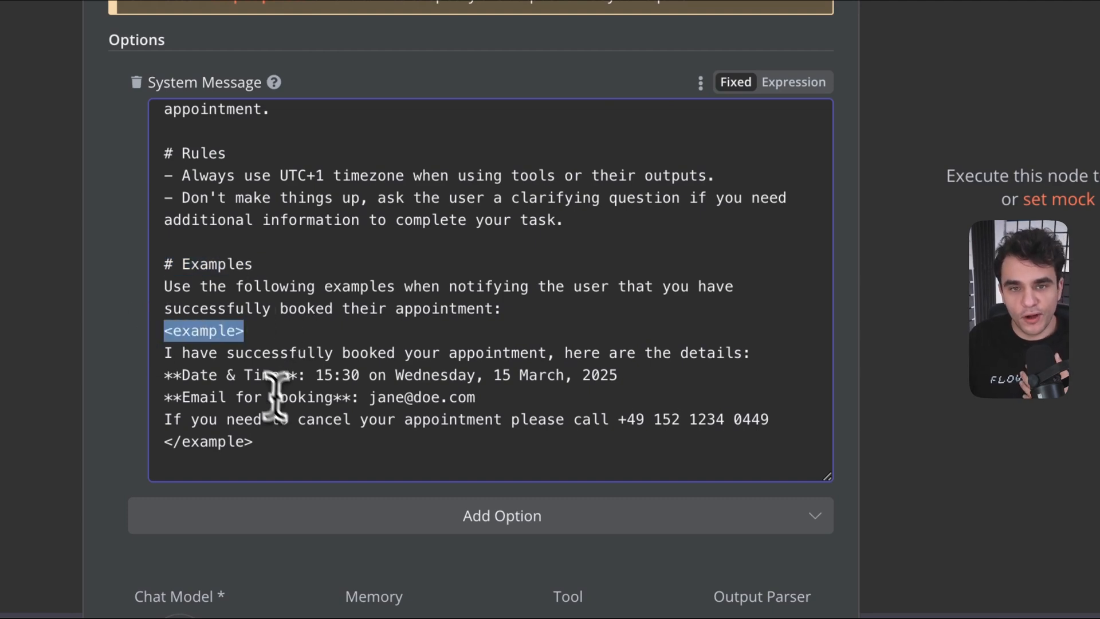
left_click(262, 447)
left_click_drag(263, 447, 133, 450)
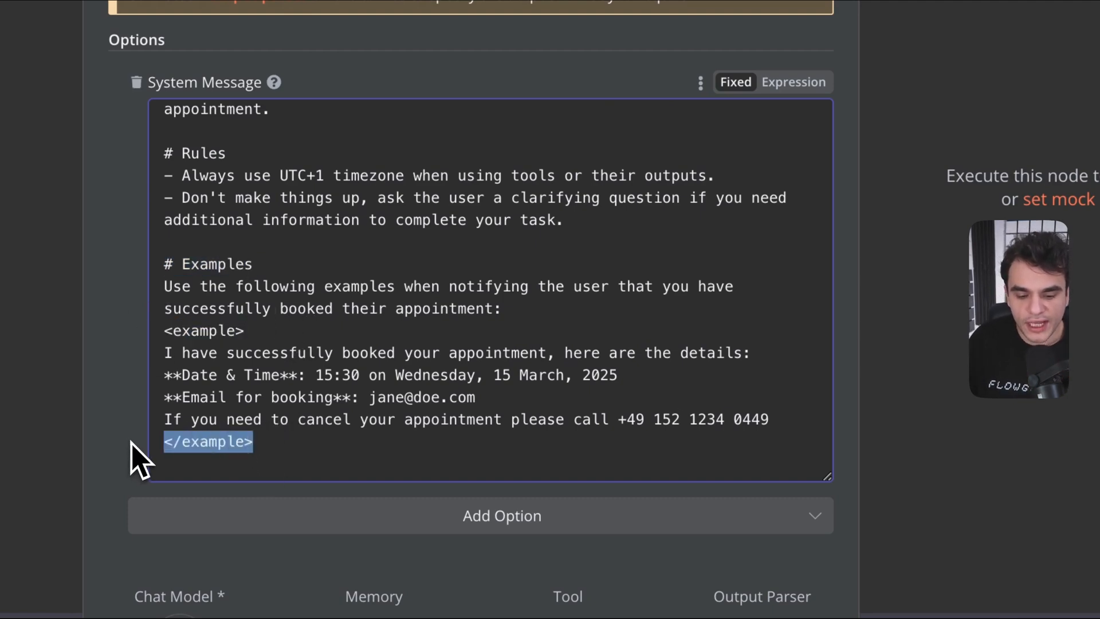
left_click(212, 329)
left_click_drag(153, 330, 246, 330)
key("ctrl+c")
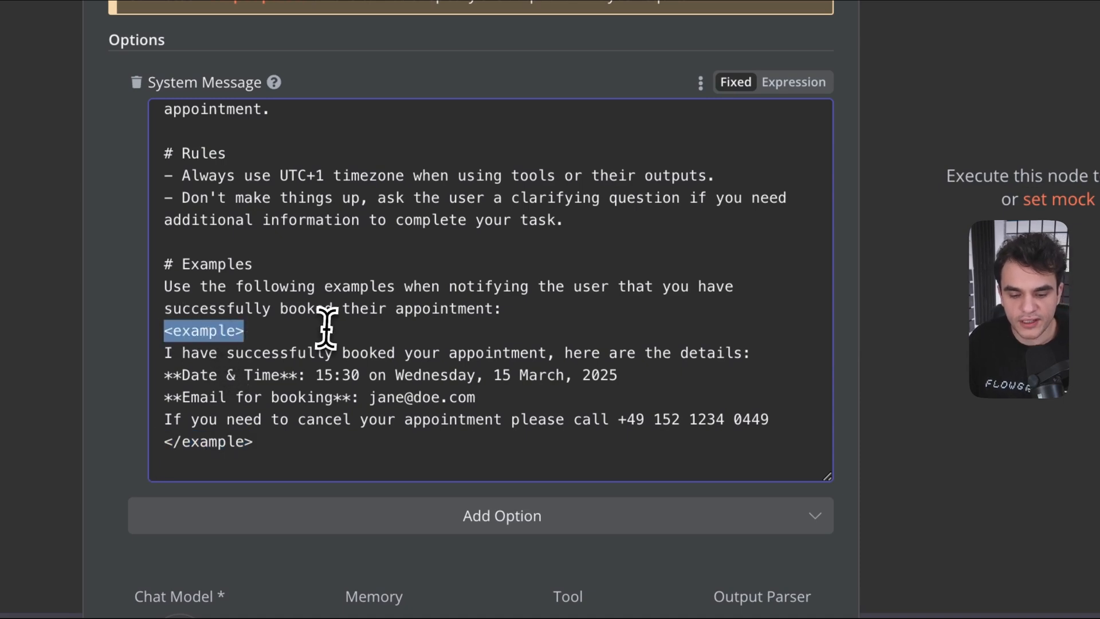
left_click_drag(165, 447, 255, 446)
left_click(308, 448)
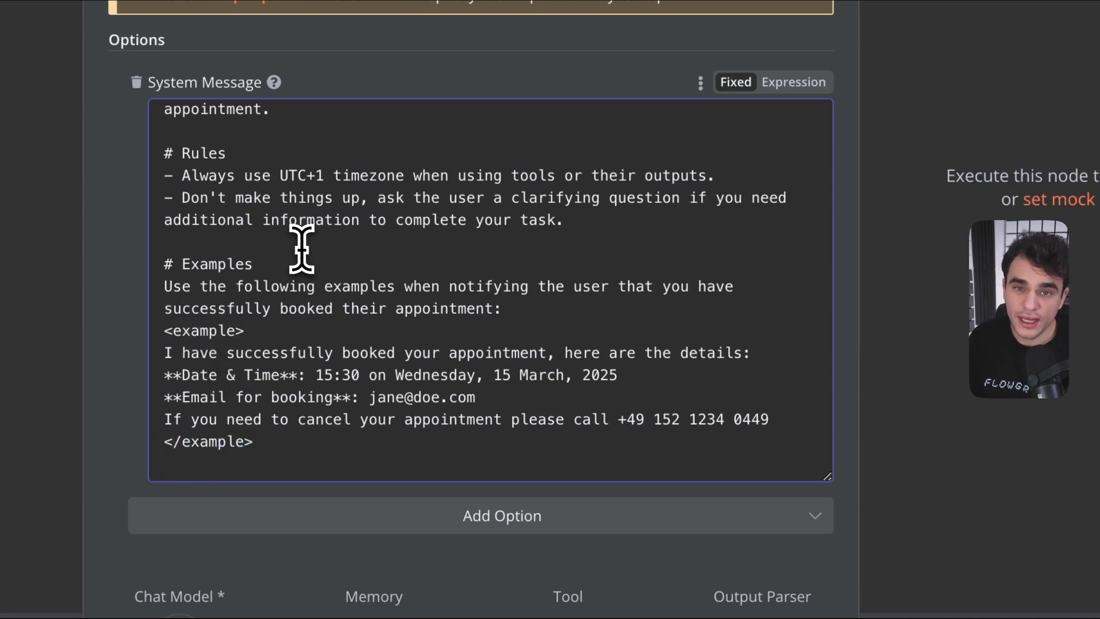
left_click_drag(255, 263, 172, 263)
left_click(188, 263)
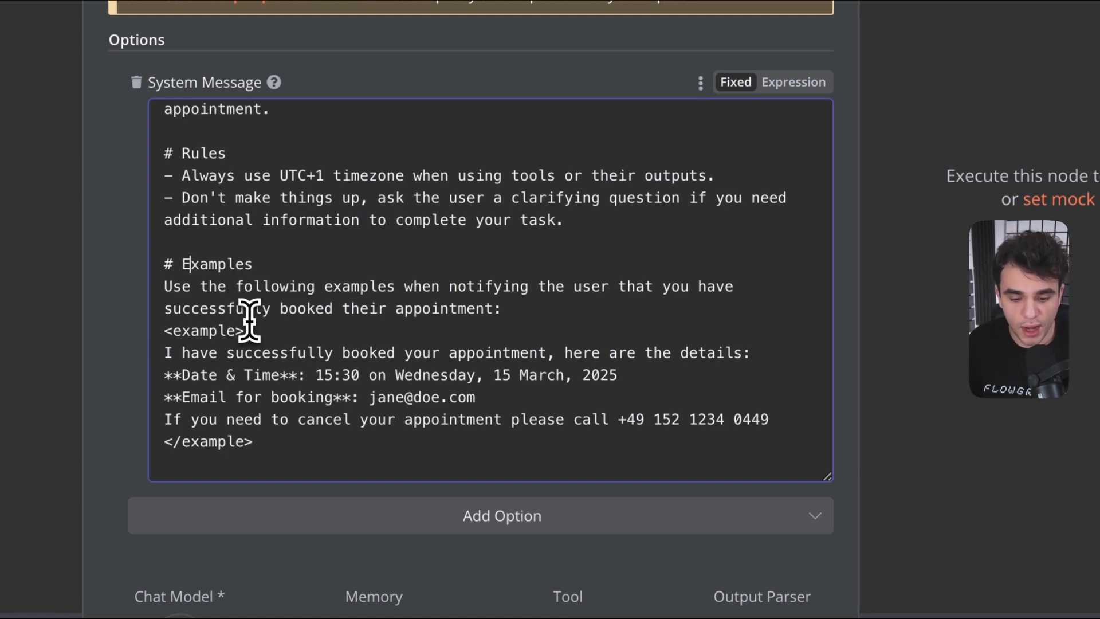
- Try the heading "## Example 1" in place of the opening example tag, and restore the <example> tag
left_click_drag(246, 331, 116, 329)
type("@@")
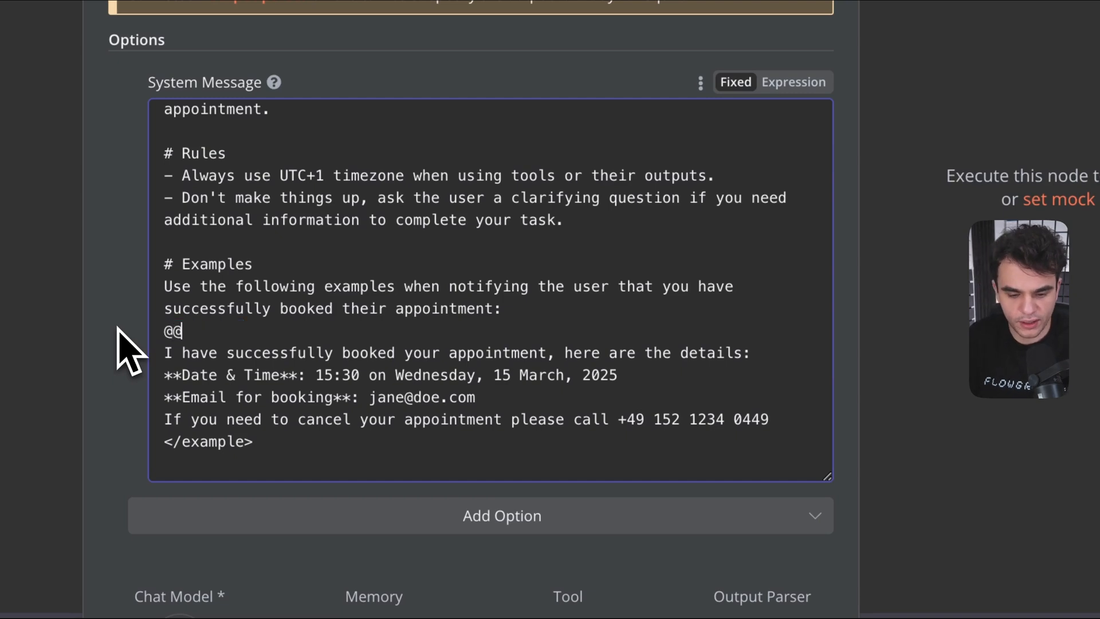
type("le 1")
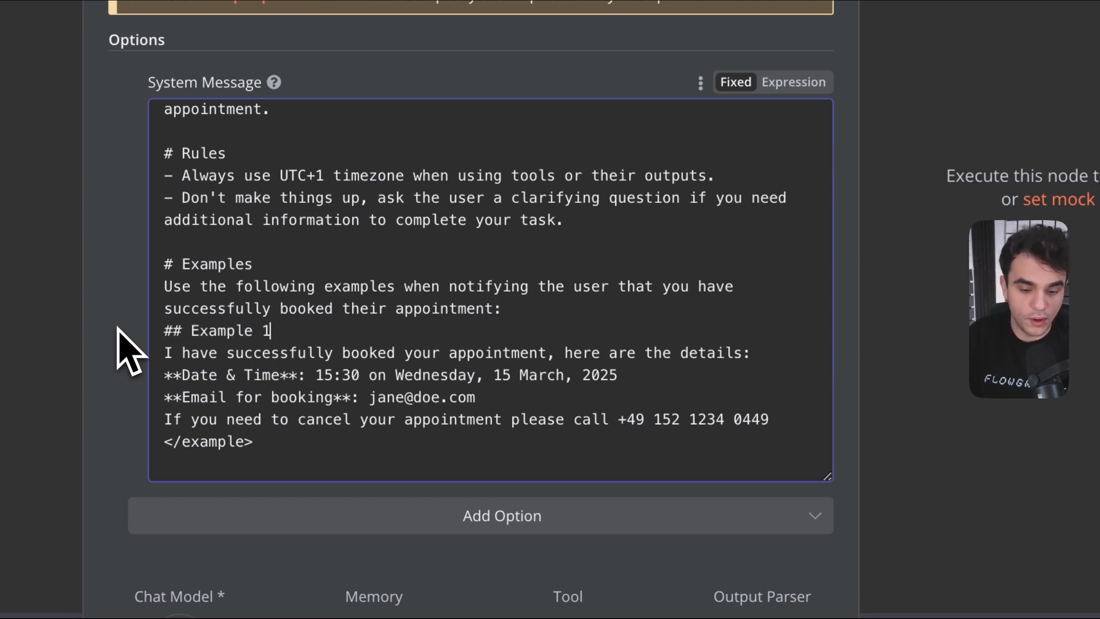
left_click_drag(290, 331, 148, 331)
key("BackSpace")
key("ctrl+v")
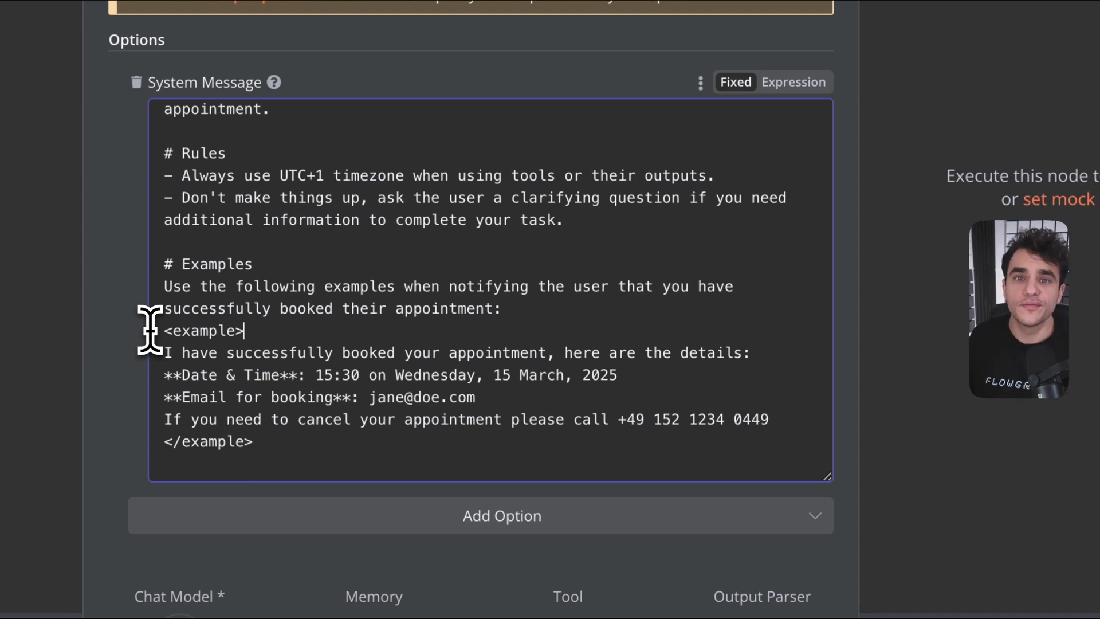
- Add a second tagged example confirmation dated 9:45 on Friday, 22 April, 2025, with a different booking e-mail and the same cancellation line
left_click_drag(160, 326, 241, 422)
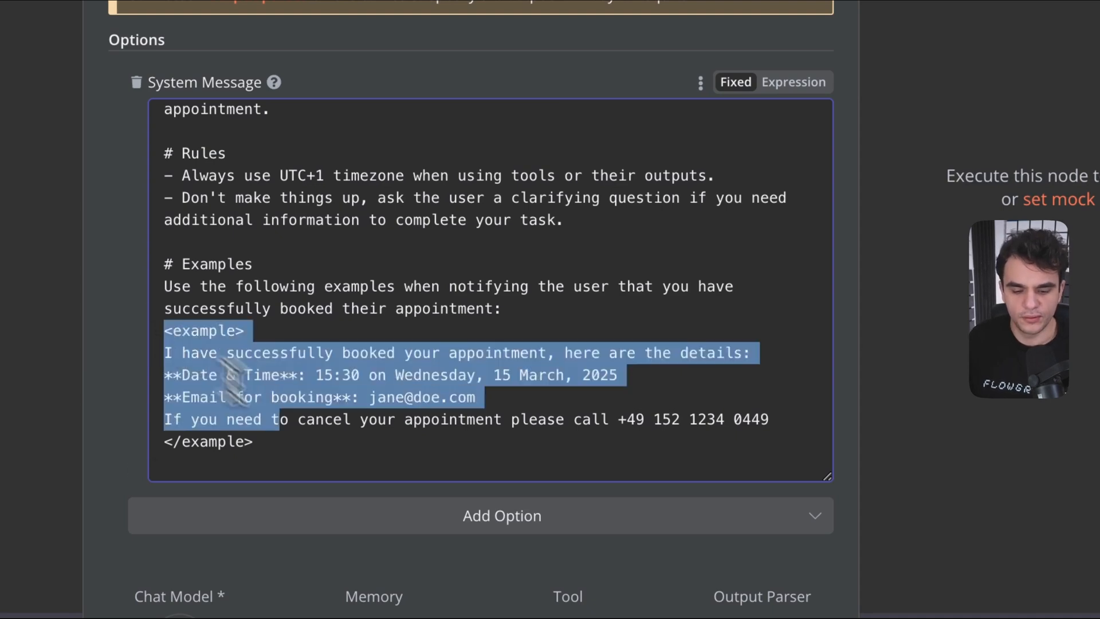
left_click(316, 458)
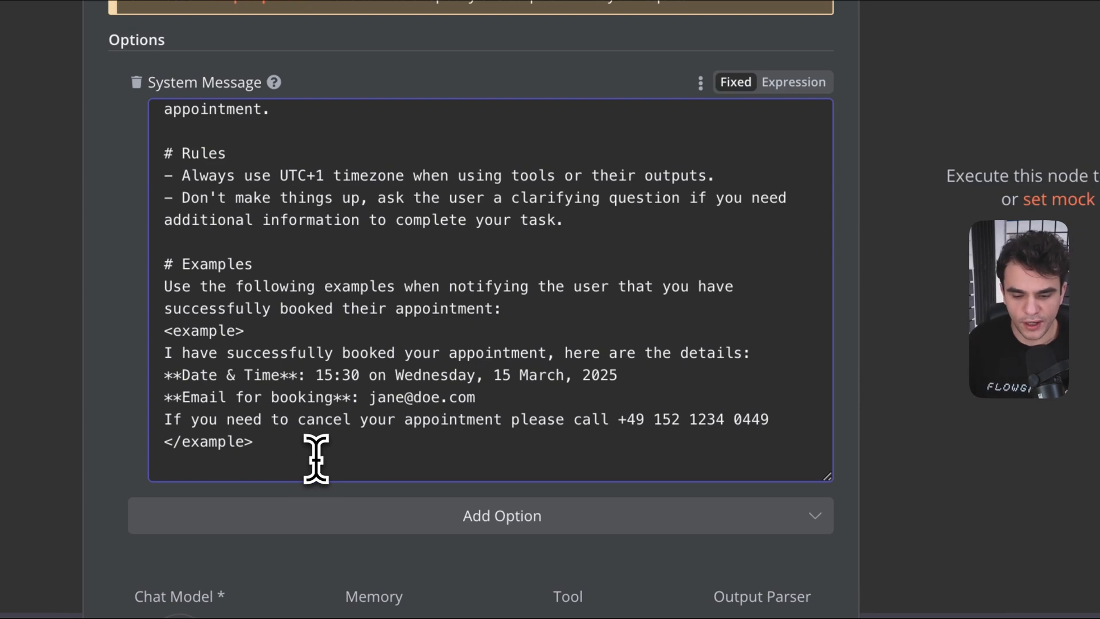
key("ctrl+v")
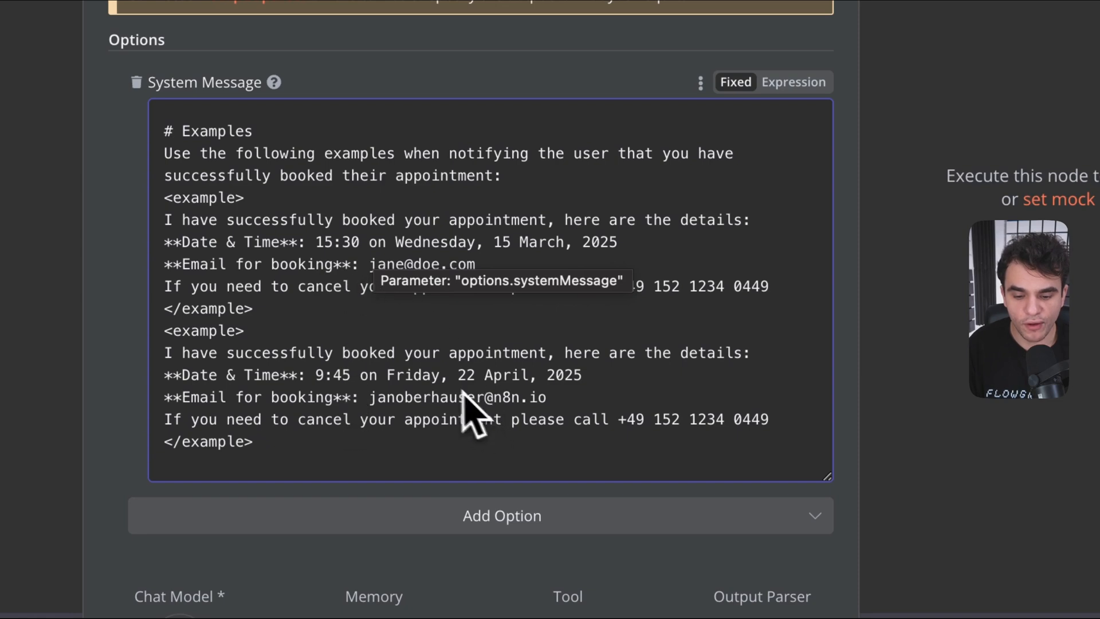
left_click_drag(317, 242, 356, 245)
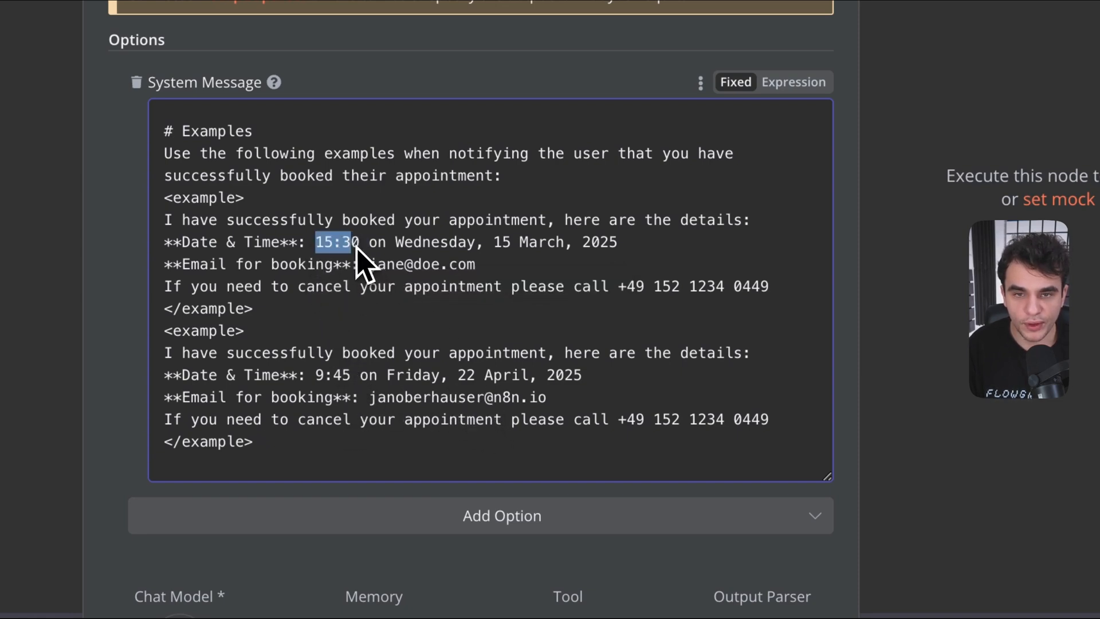
left_click_drag(316, 375, 351, 380)
left_click(352, 380)
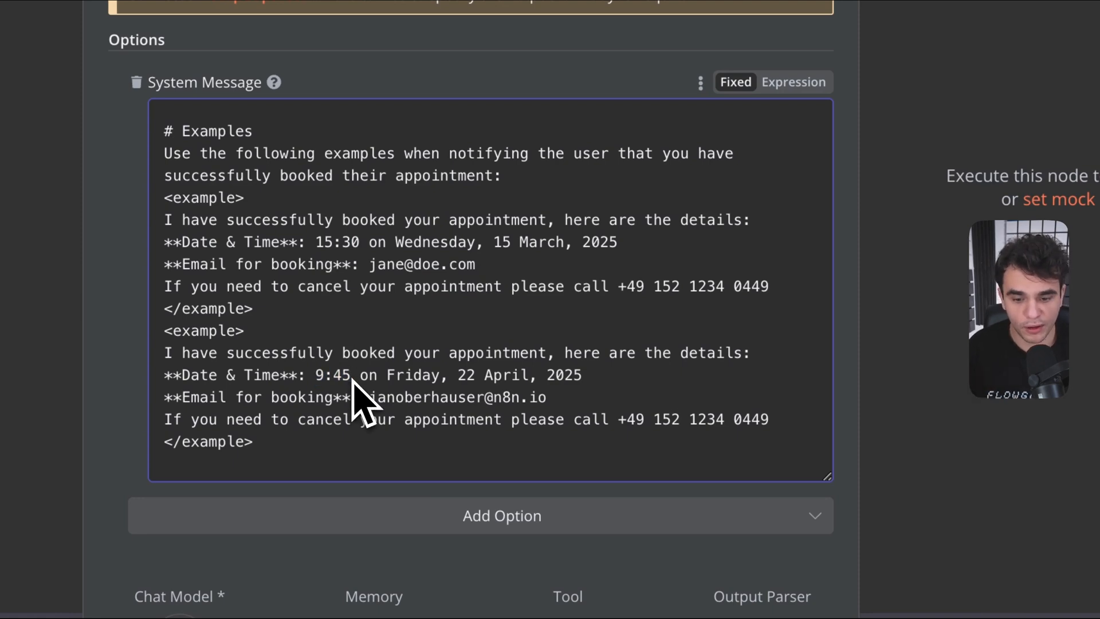
- Compare the time and booking e-mail values across the two example confirmations
left_click_drag(324, 243, 333, 246)
left_click(334, 248)
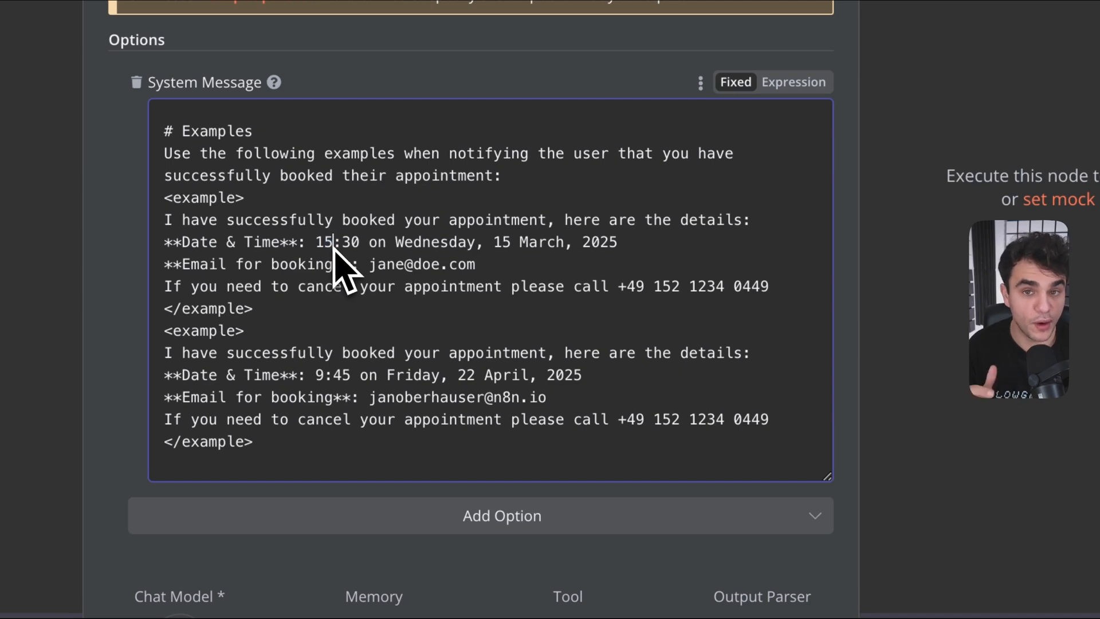
left_click_drag(369, 265, 494, 267)
left_click(494, 268)
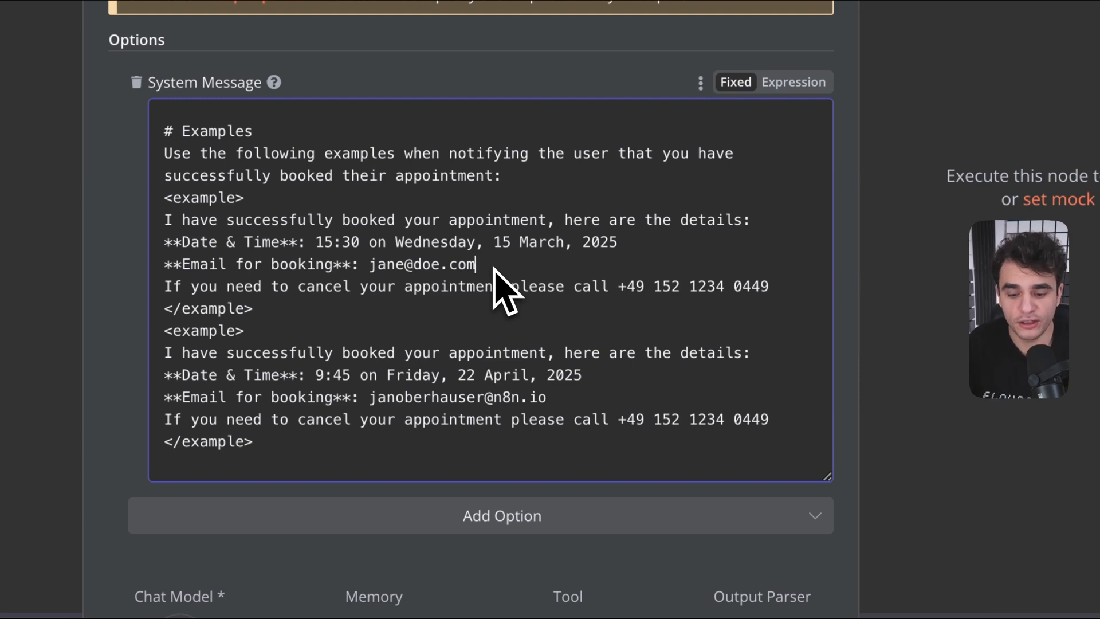
left_click_drag(369, 397, 586, 421)
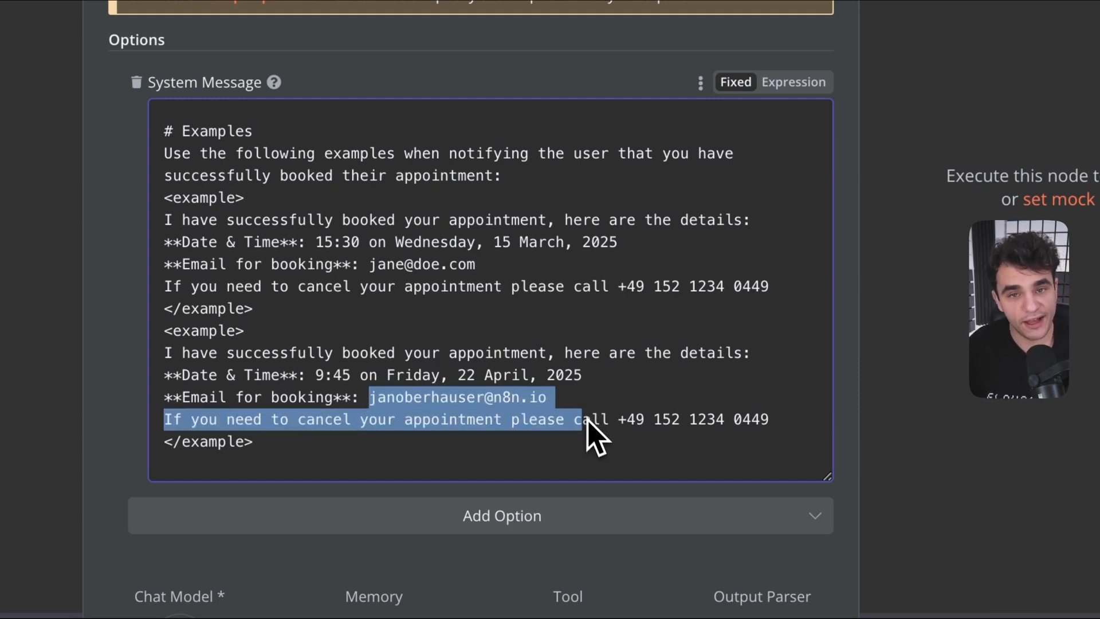
left_click(589, 424)
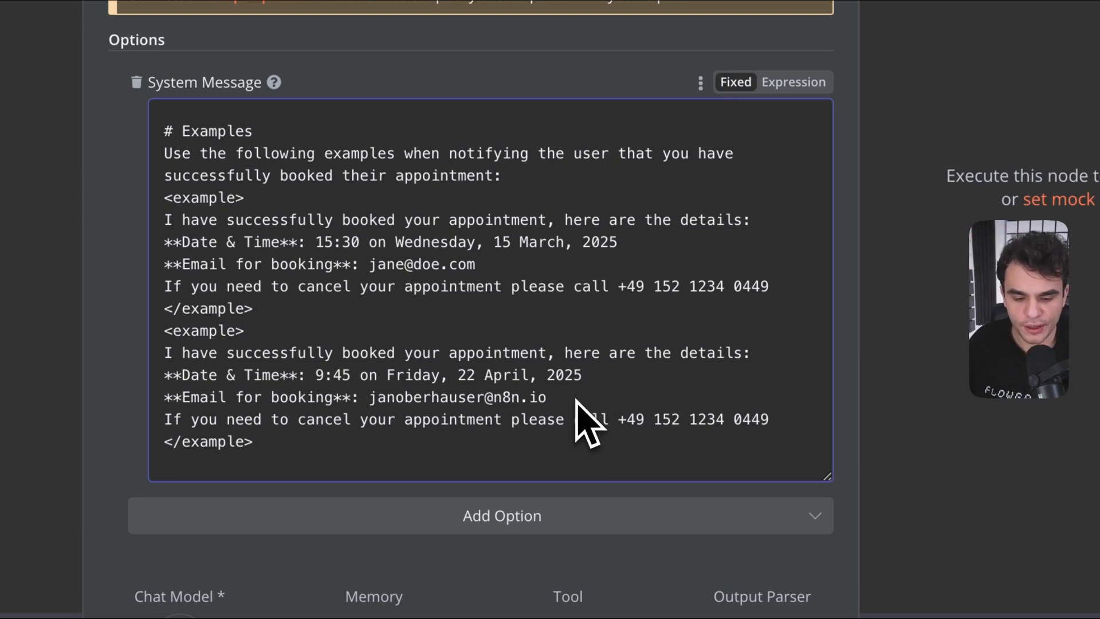
- Examine the opening sentence and cancellation line of the second example, and the full block of both tagged examples
triple_click(510, 358)
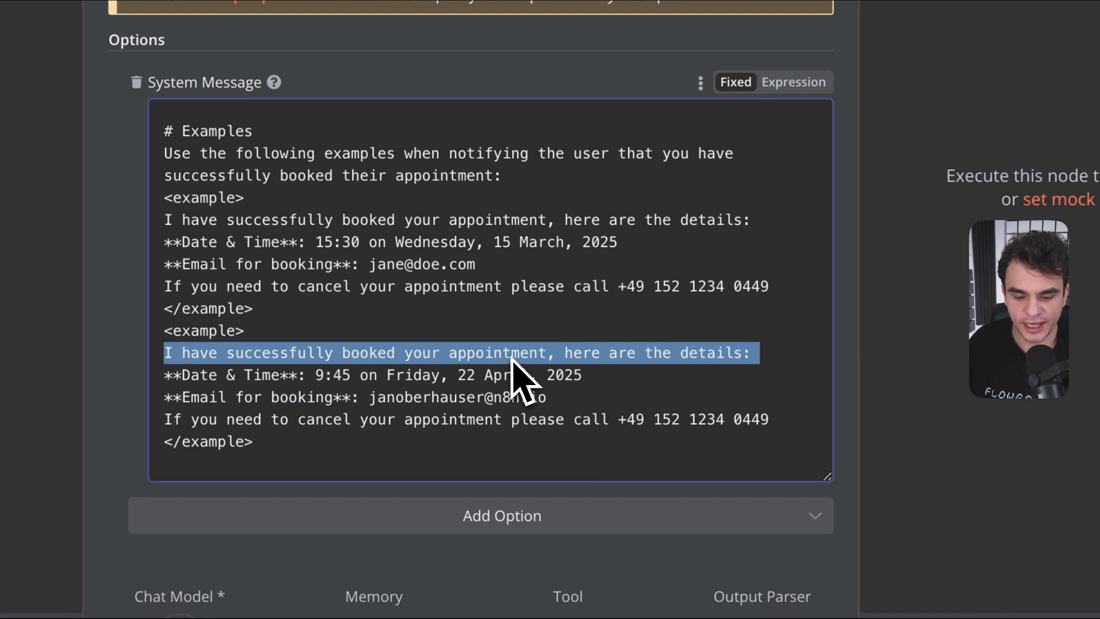
triple_click(450, 422)
left_click(456, 425)
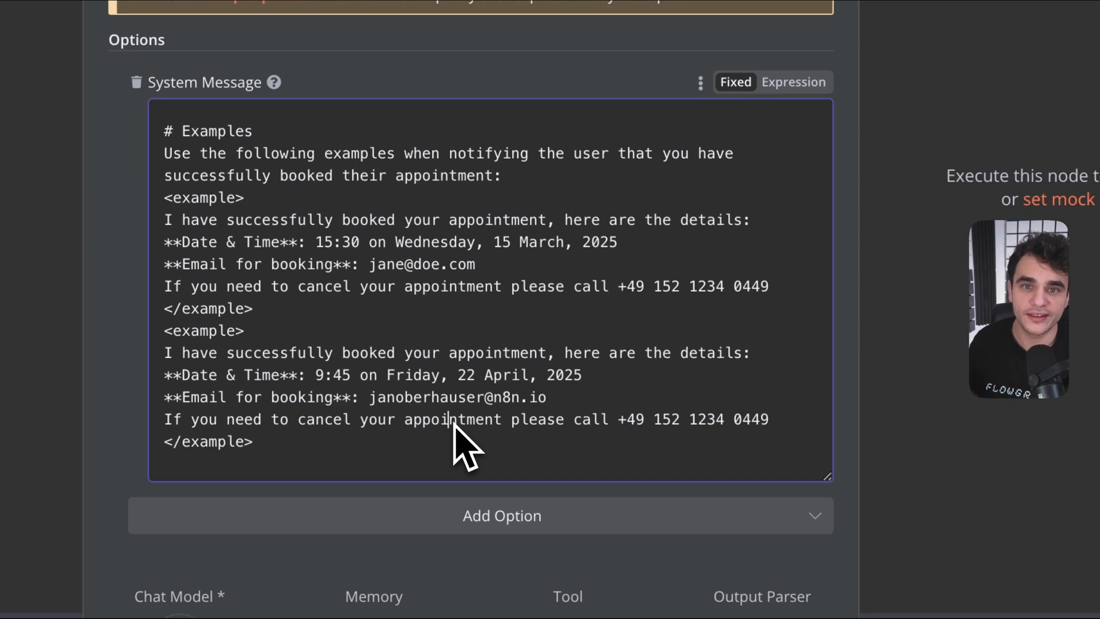
triple_click(361, 424)
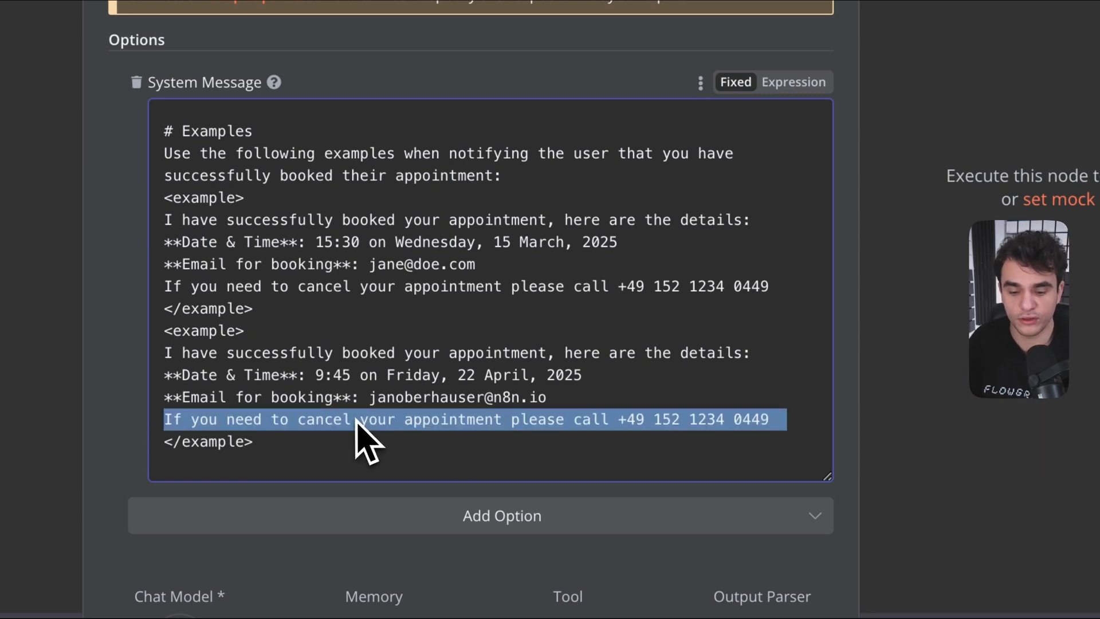
left_click(669, 424)
left_click_drag(610, 426, 738, 430)
left_click(740, 427)
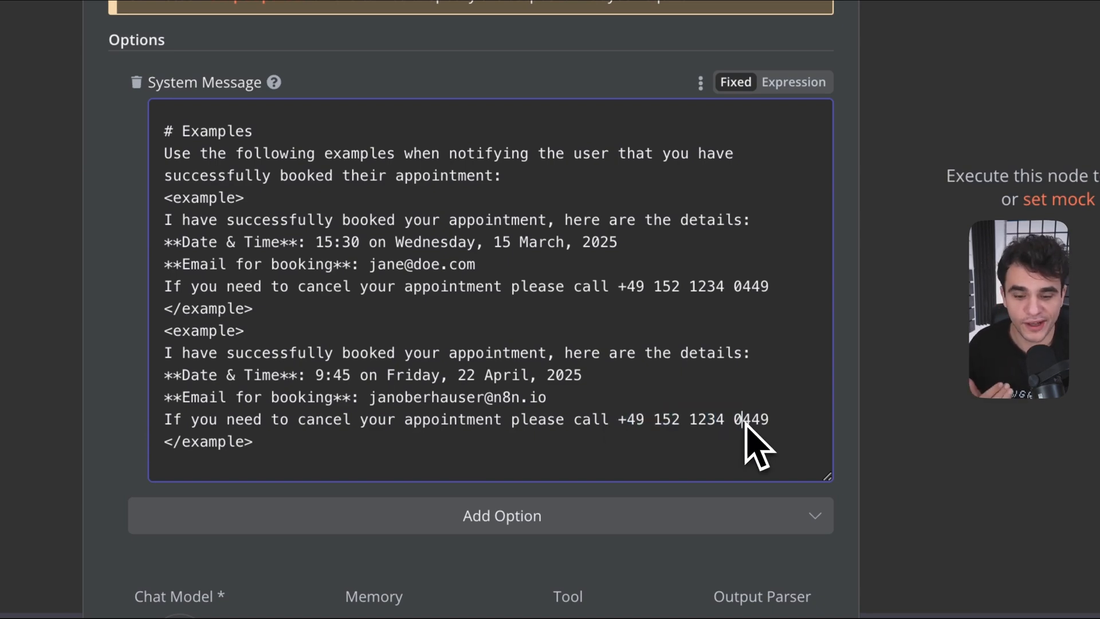
left_click_drag(165, 198, 307, 457)
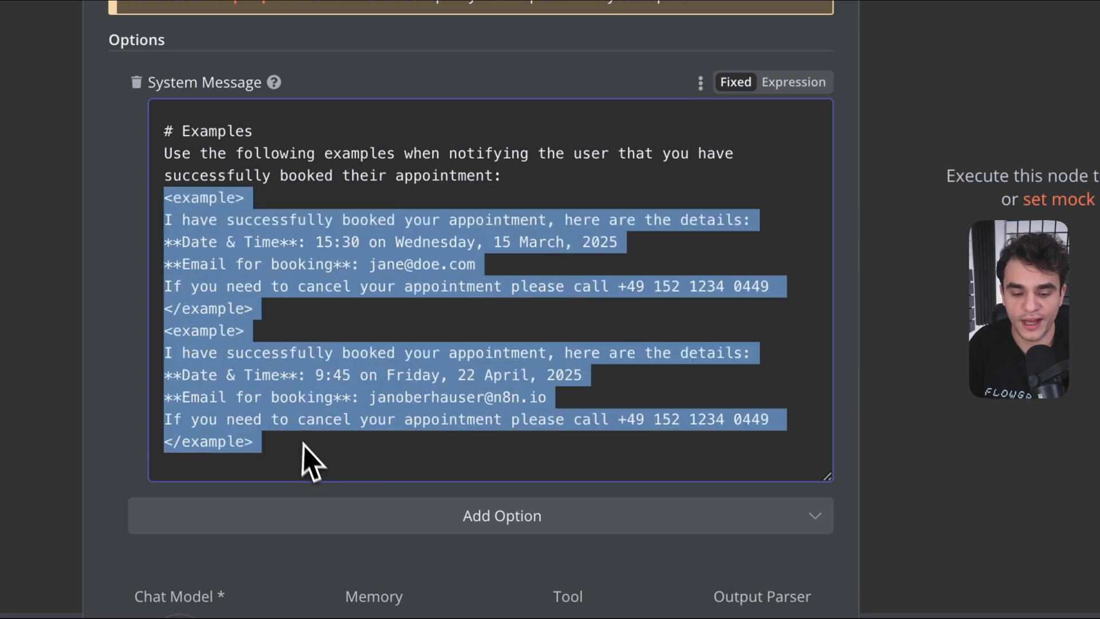
left_click(309, 459)
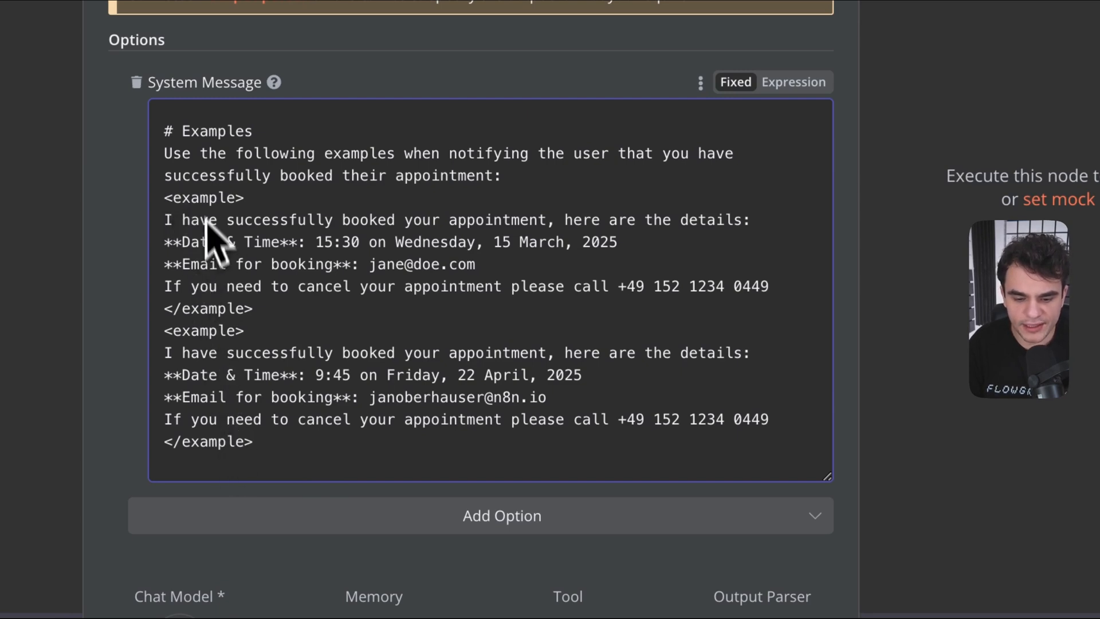
- Wrap both example blocks in an outer <examples> tag and a closing </examples> tag on separate lines
left_click(199, 309)
left_click(166, 198)
key("Return")
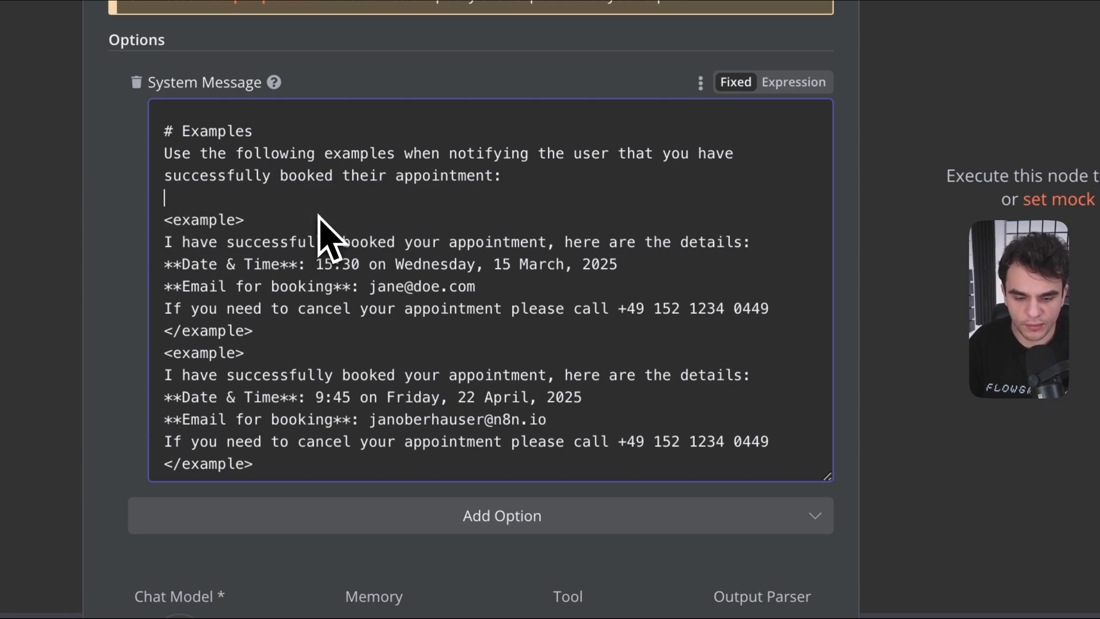
type("<examples>")
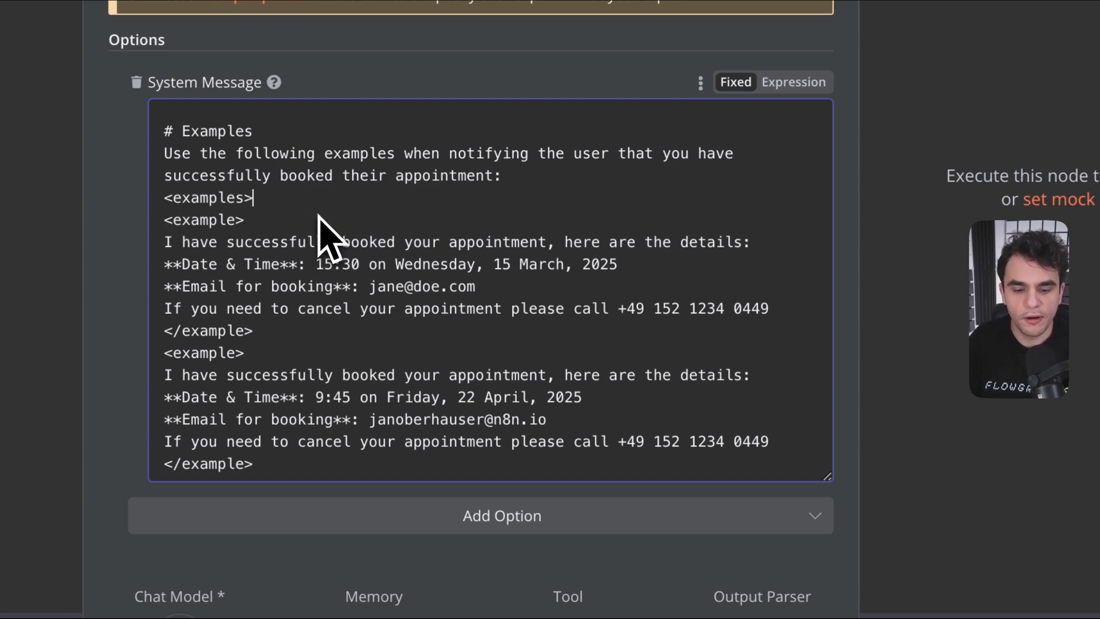
scroll(344, 300, "down", 1)
left_click(294, 459)
key("Return")
type("</examples>")
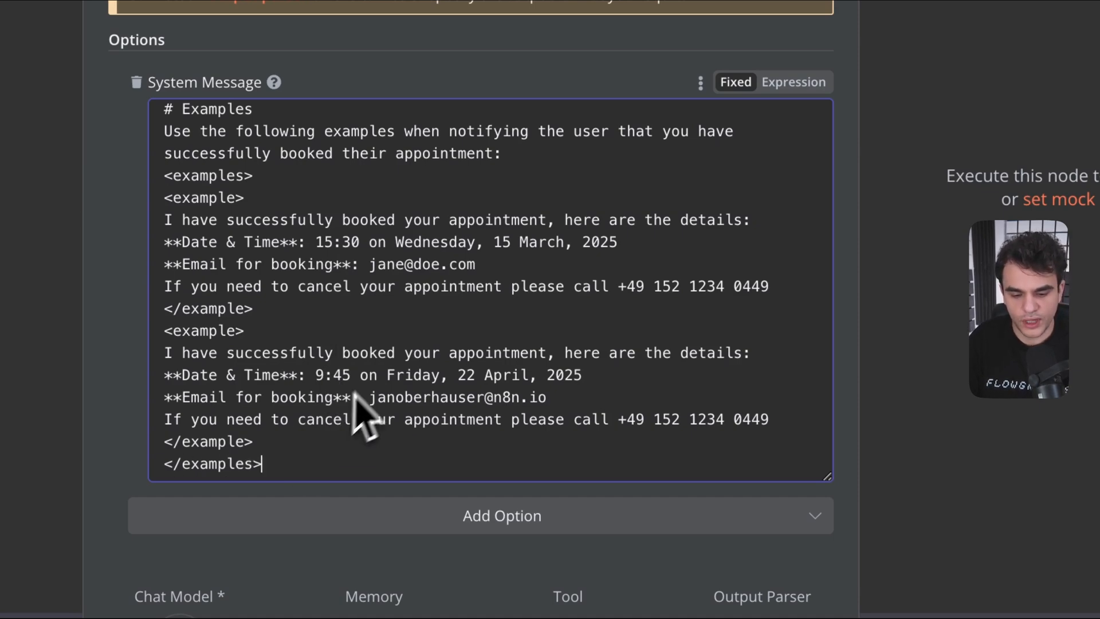
- Review the Examples section's introductory sentence, the first confirmation's text, and the <examples> and <example> tags
scroll(383, 369, "up", 2)
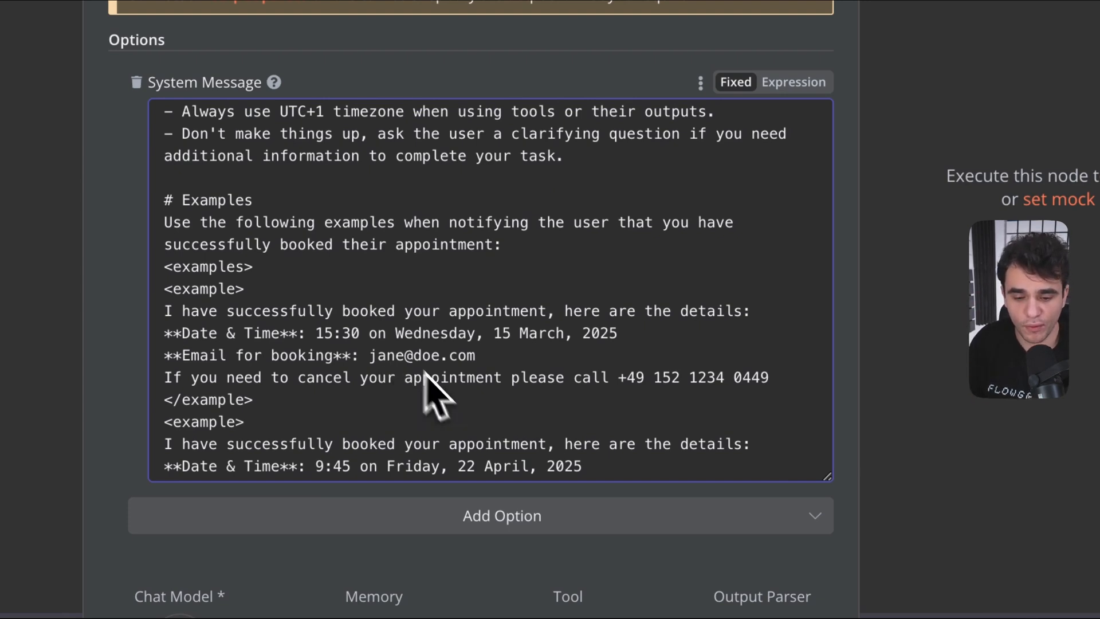
left_click_drag(165, 223, 522, 258)
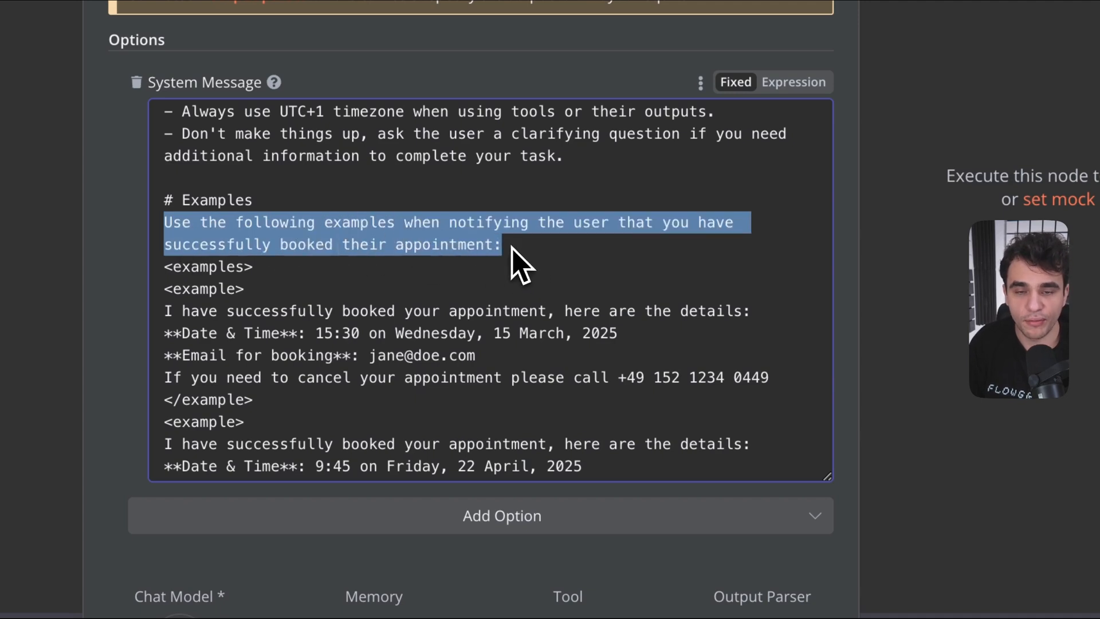
left_click(511, 247)
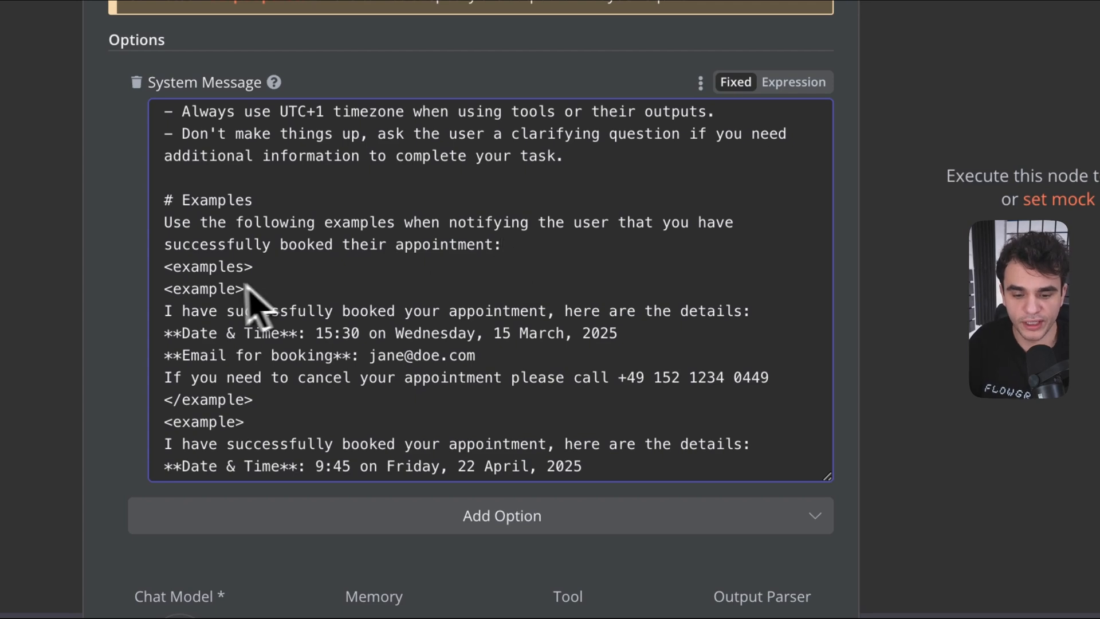
left_click_drag(165, 312, 356, 394)
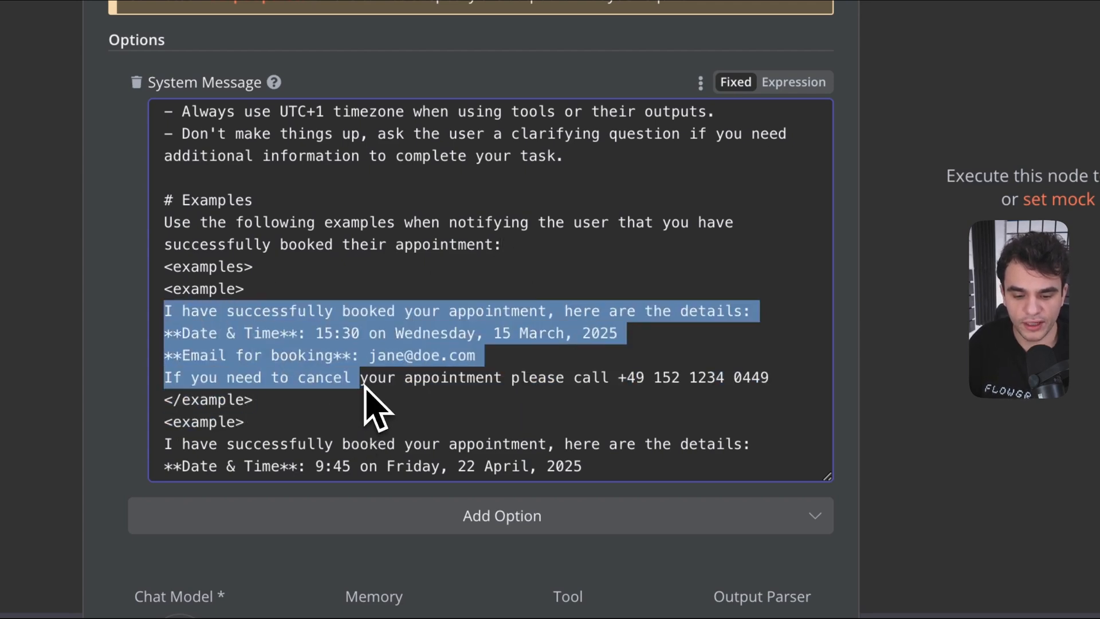
triple_click(186, 285)
left_click(239, 267)
triple_click(240, 267)
left_click(298, 269)
left_click_drag(236, 201, 319, 226)
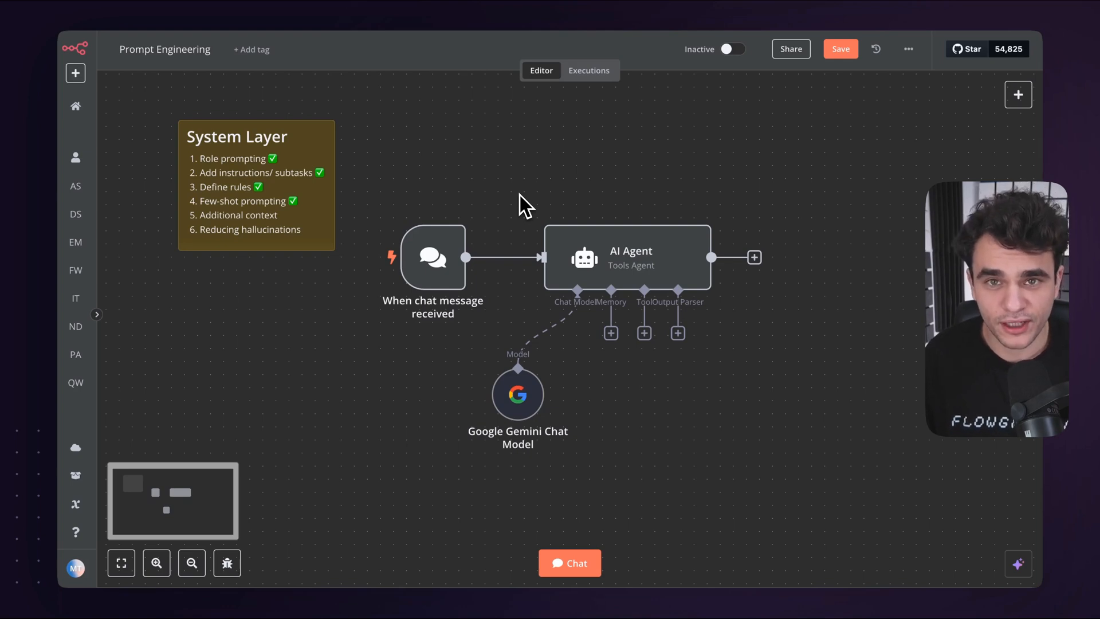
- Open the AI Agent node, switch its System Message to an expression, and show it in the expanded expression editor
double_click(646, 277)
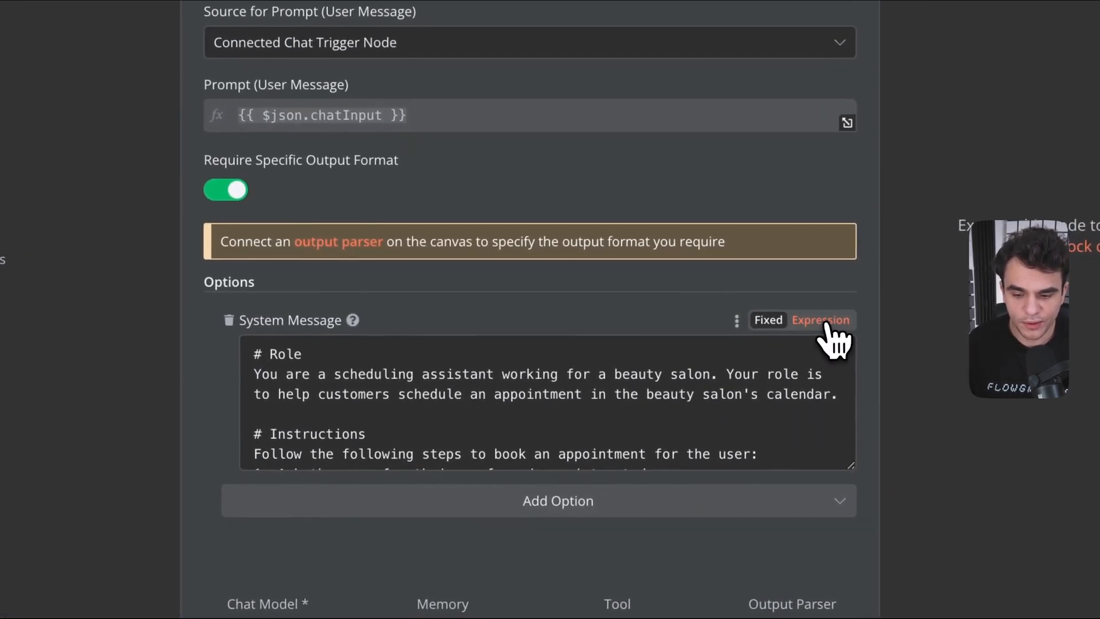
left_click(825, 322)
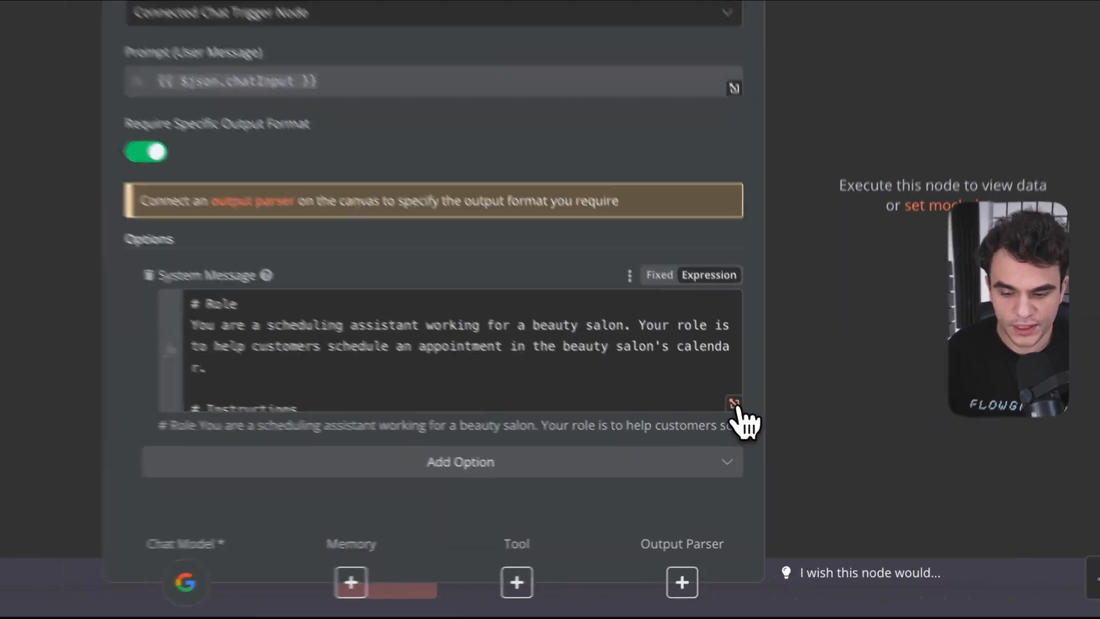
left_click(730, 399)
scroll(544, 274, "down", 5)
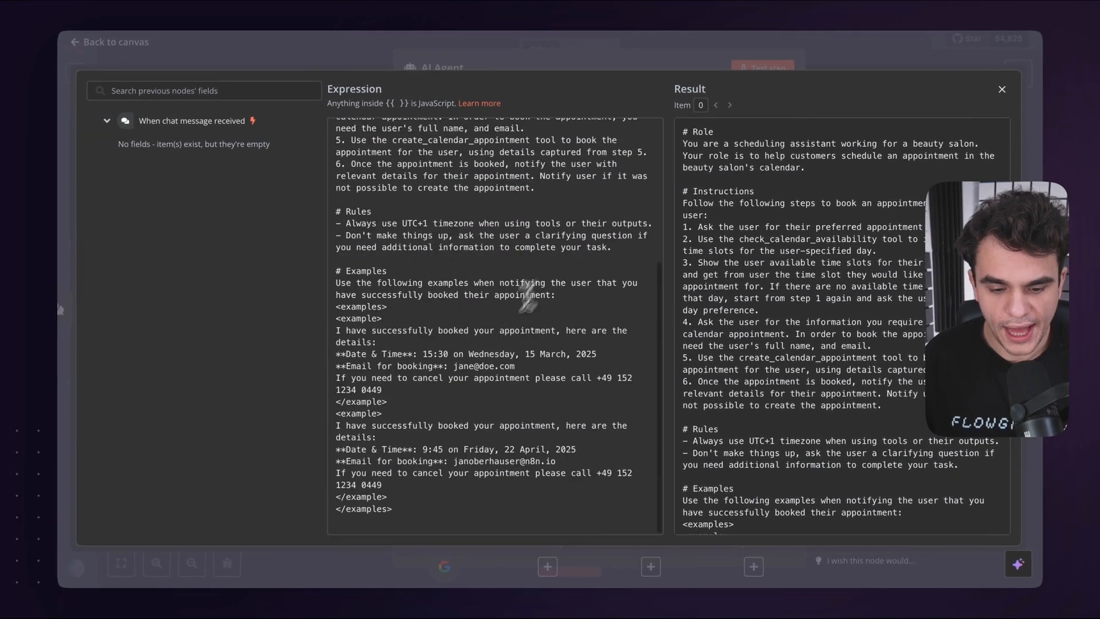
- Add the heading "# Additional context" below the closing </examples> tag, separated by a blank line
left_click(399, 514)
key("Return")
key("Return")
type("# A")
type("dditional conte")
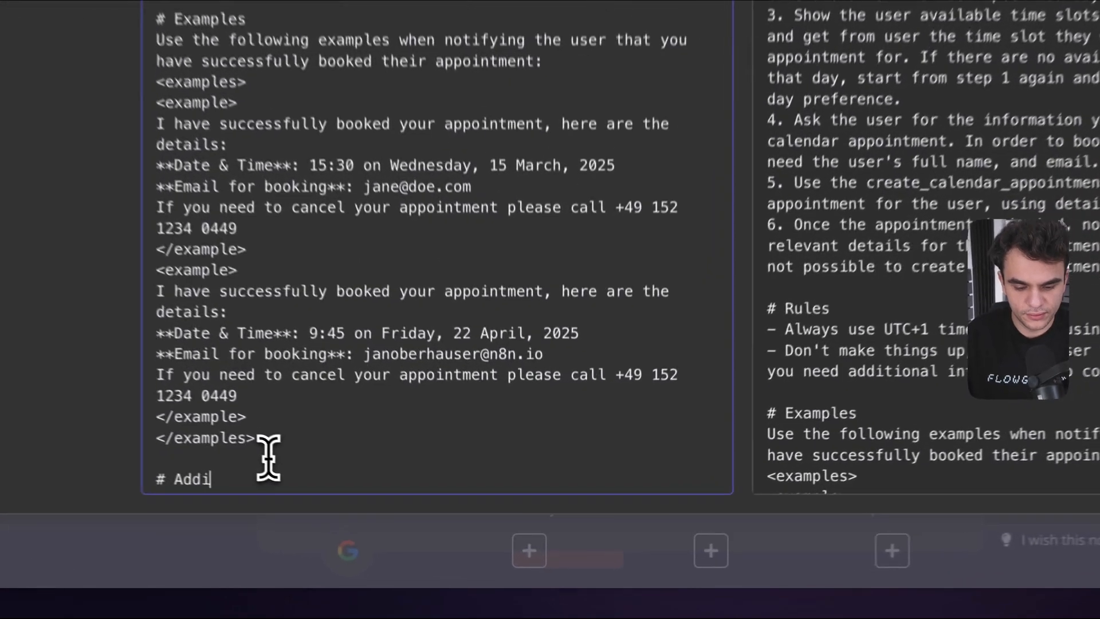
type("xt")
key("Return")
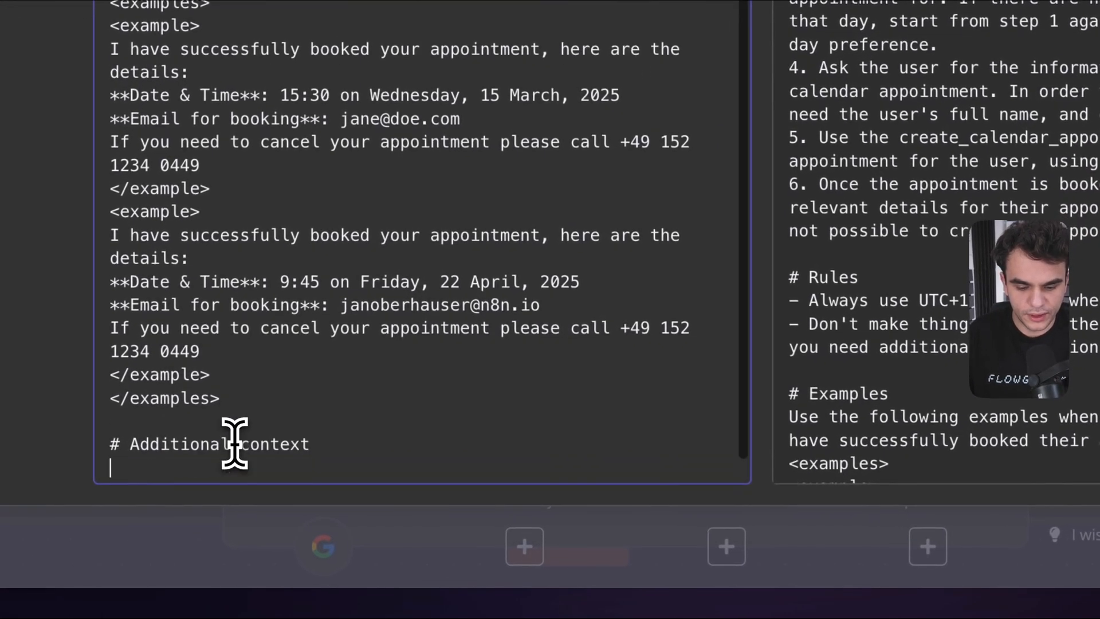
- Add the bullet "- The date and time right now is {{ $now }}" under the Additional context heading
key("Return")
key("Return")
scroll(181, 200, "down", 1)
left_click(136, 388)
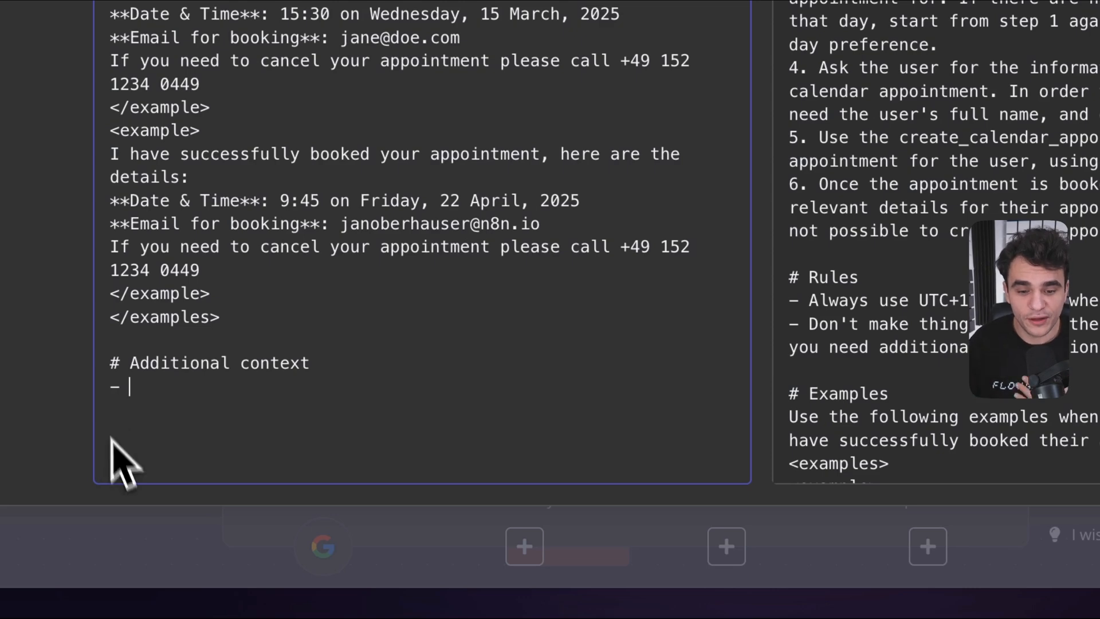
left_click_drag(220, 293, 87, 292)
left_click(191, 293)
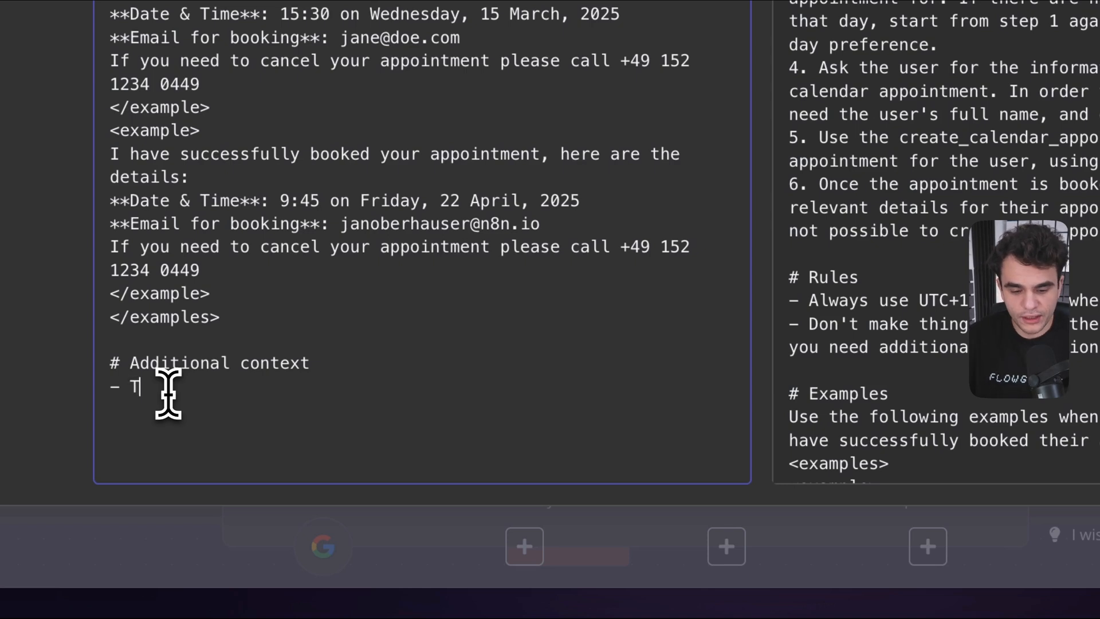
type("date and t")
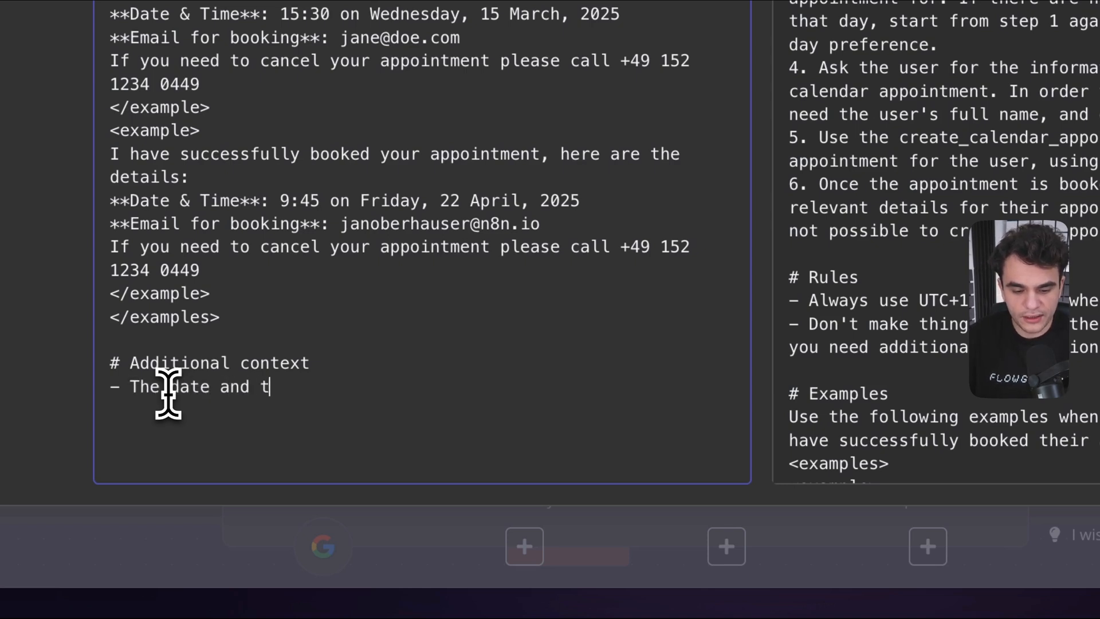
type("ime right now is")
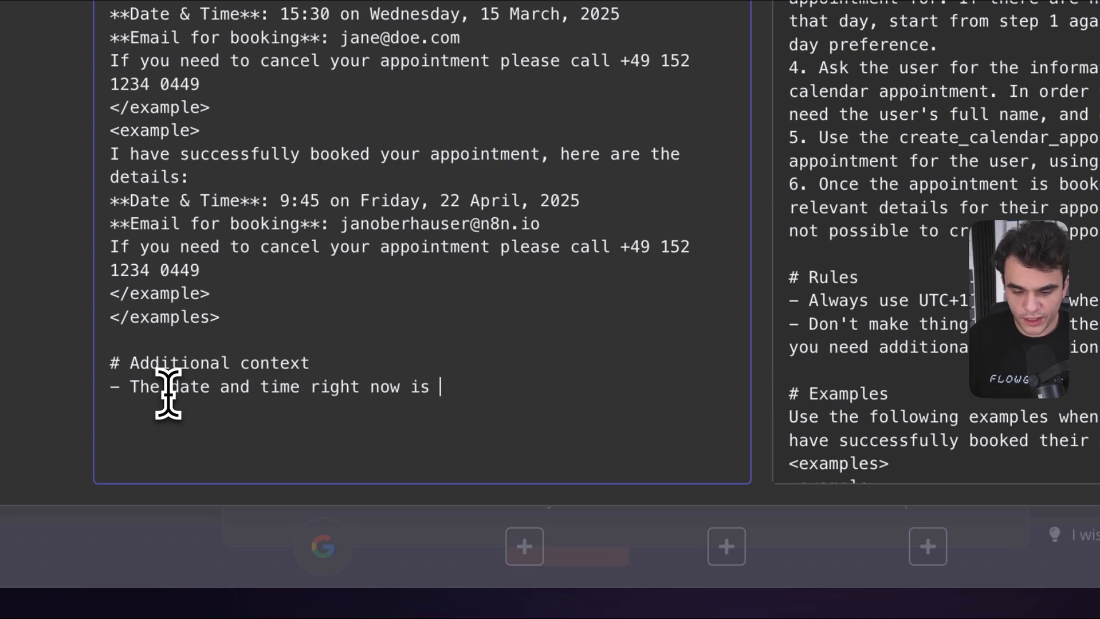
type(" {")
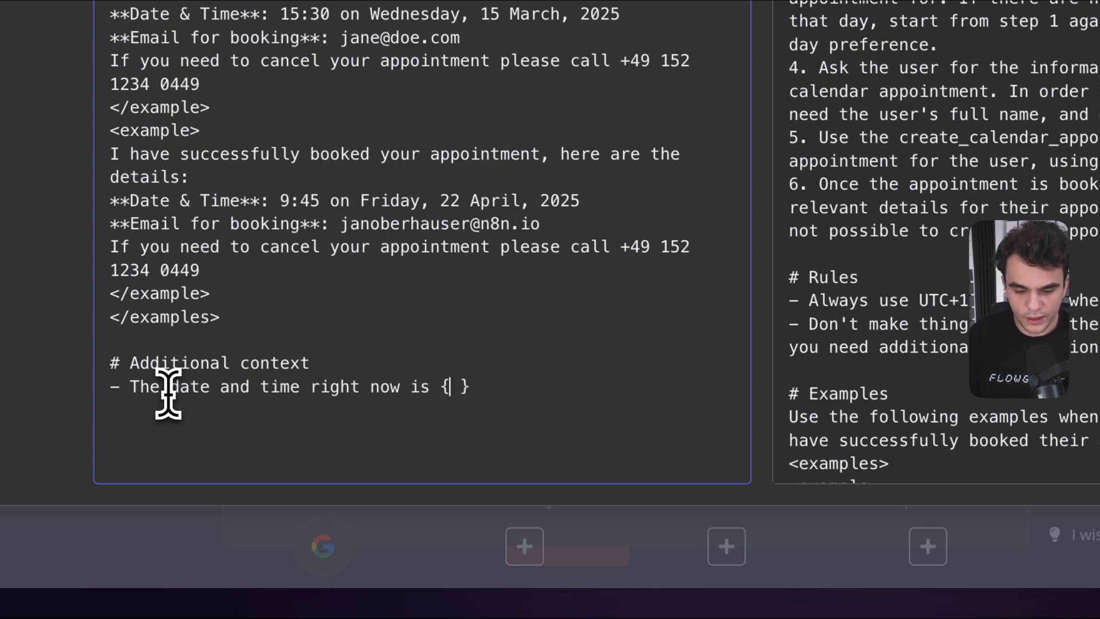
type("{")
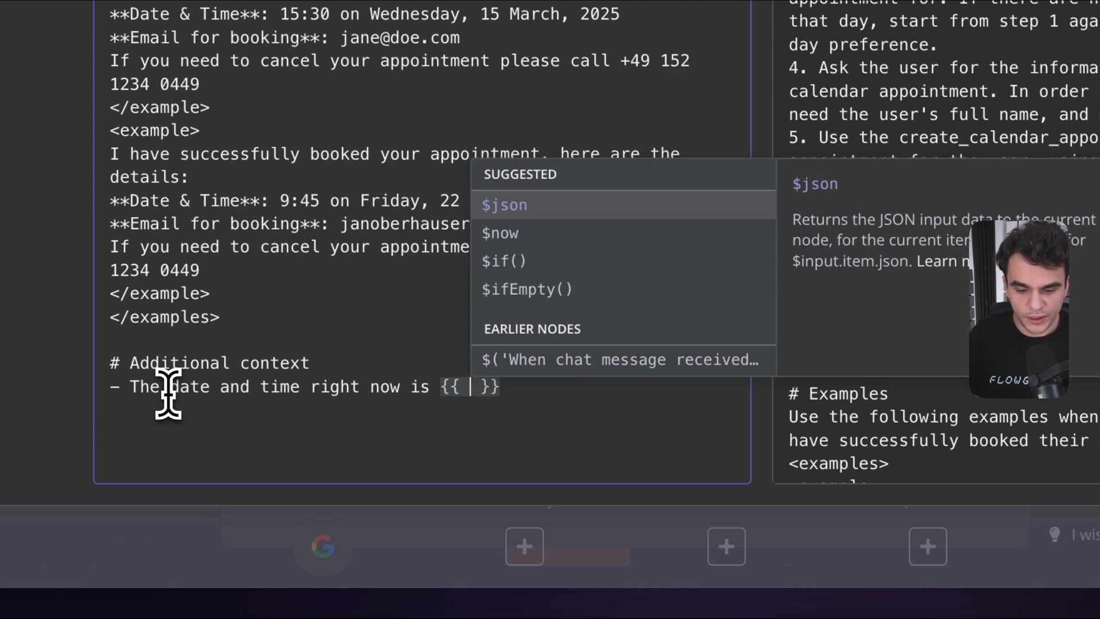
left_click(518, 232)
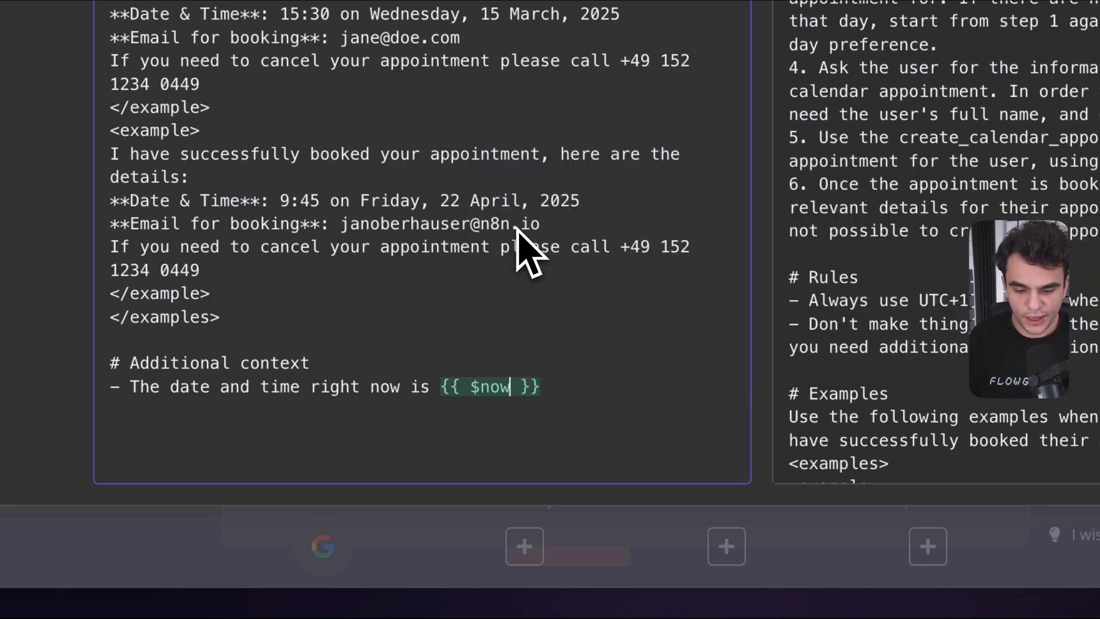
- Try formatting the current date with $now.format('yyyy-MM-dd'), and restore the plain $now expression
scroll(799, 270, "down", 5)
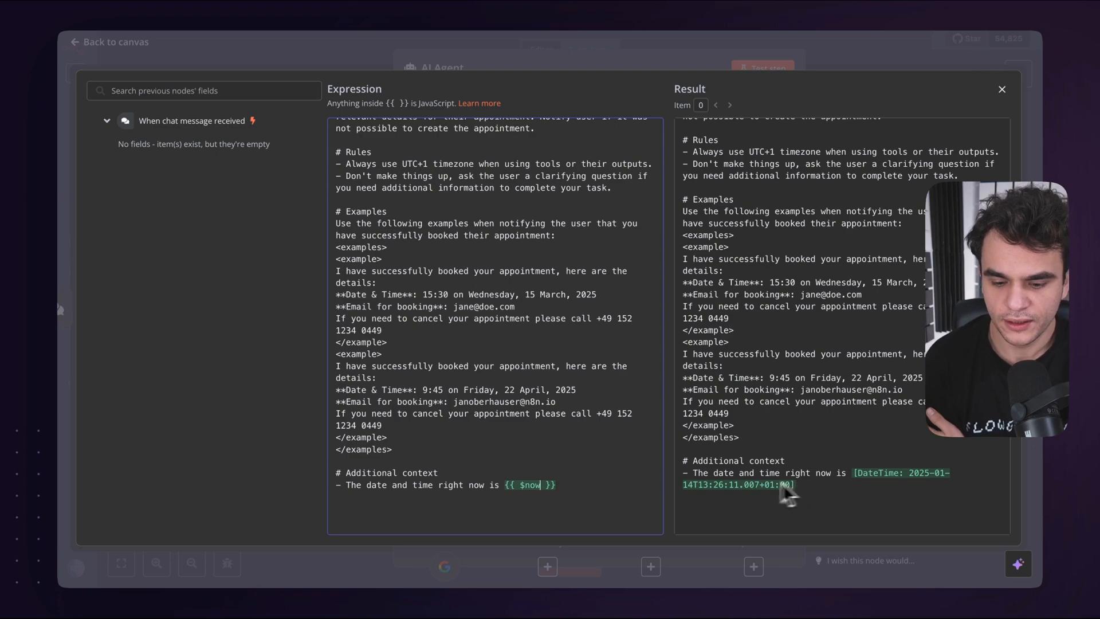
type(".")
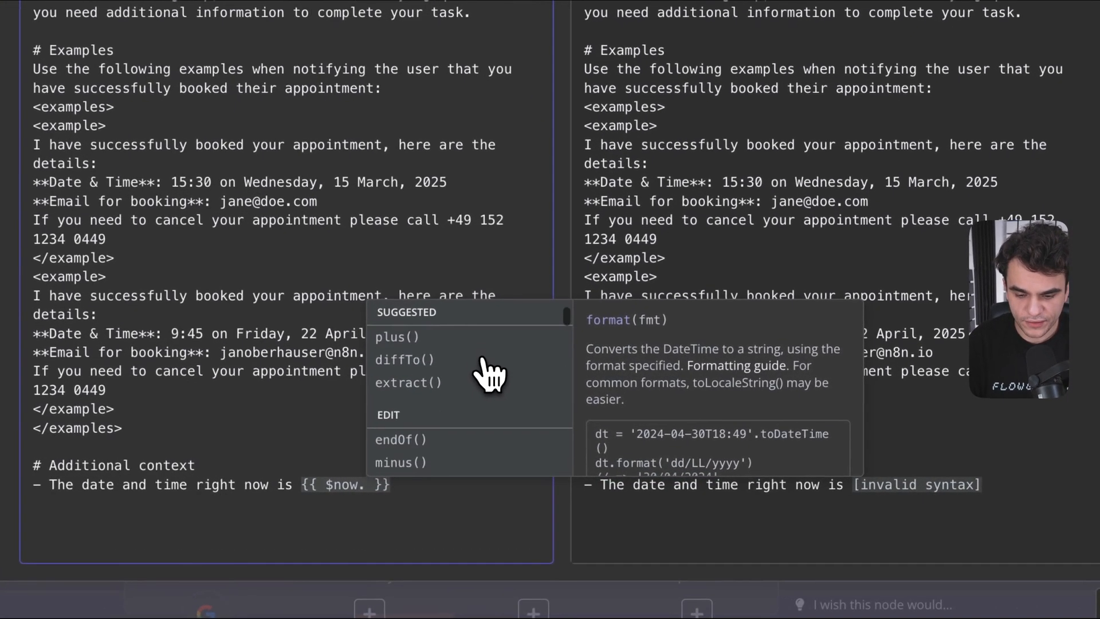
scroll(483, 360, "up", 2)
left_click(434, 342)
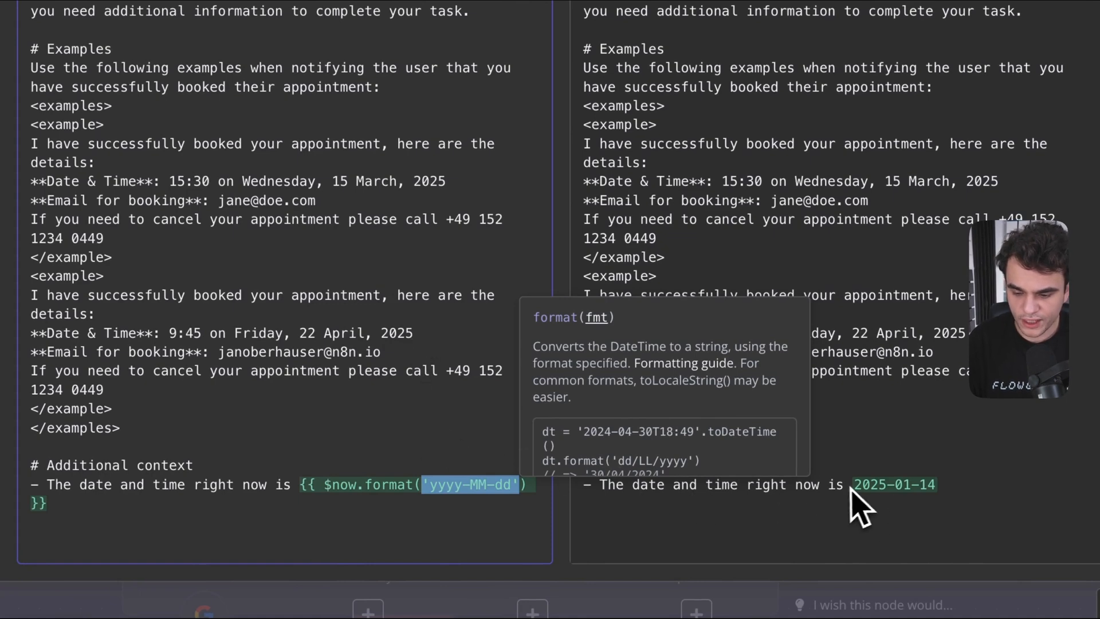
left_click(400, 487)
left_click_drag(357, 486, 530, 487)
key("BackSpace")
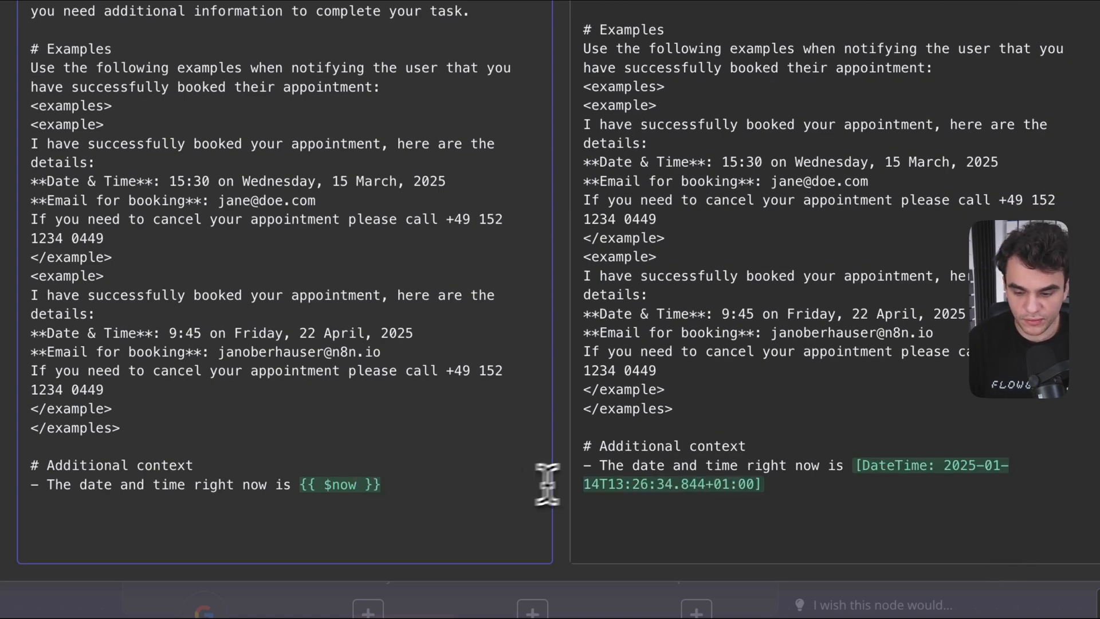
- Examine the resolved date-time value of the Additional context bullet in the result preview
left_click(861, 466)
left_click_drag(861, 465, 859, 483)
left_click(861, 485)
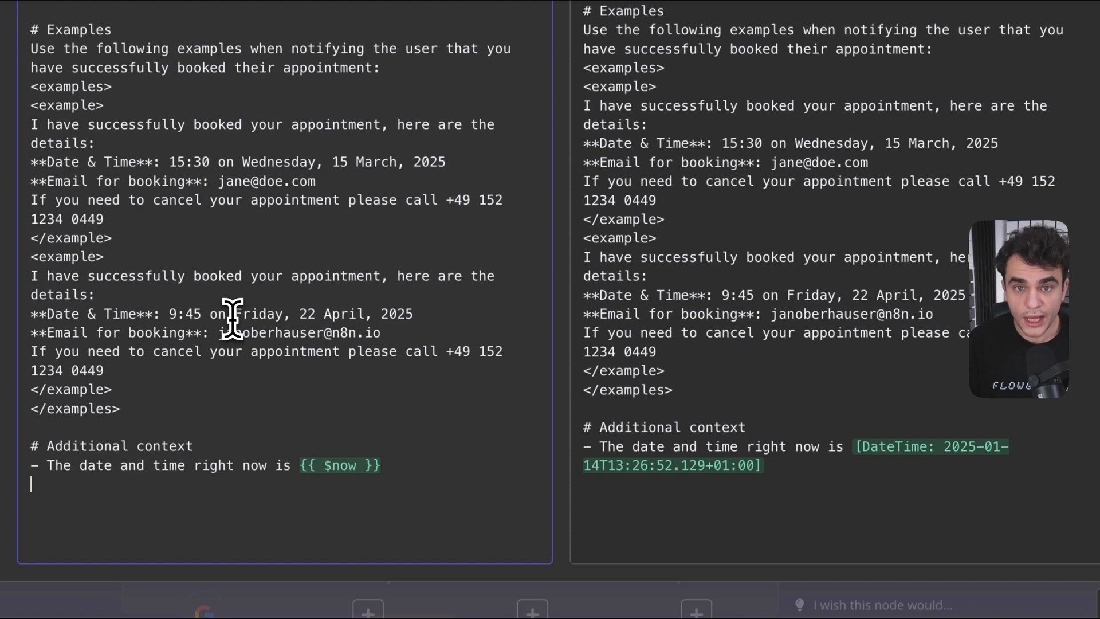
- Add the bullet "- The beauty salon is called Best Blowouts Berlin" under the date and time bullet in Additional context
type("- The beau")
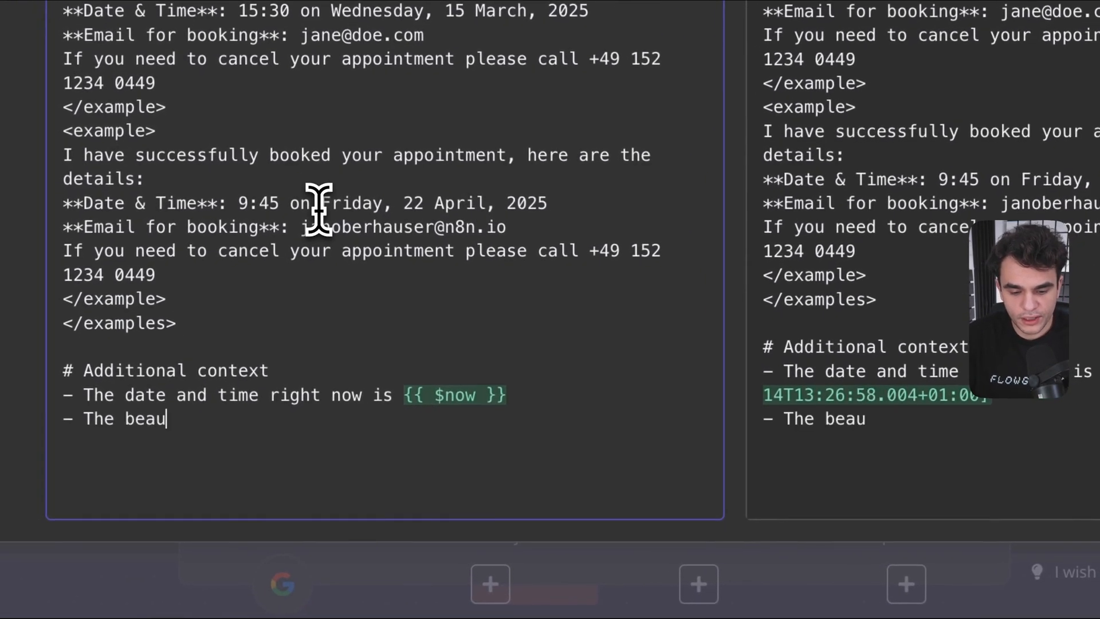
type("ty salon is called MA")
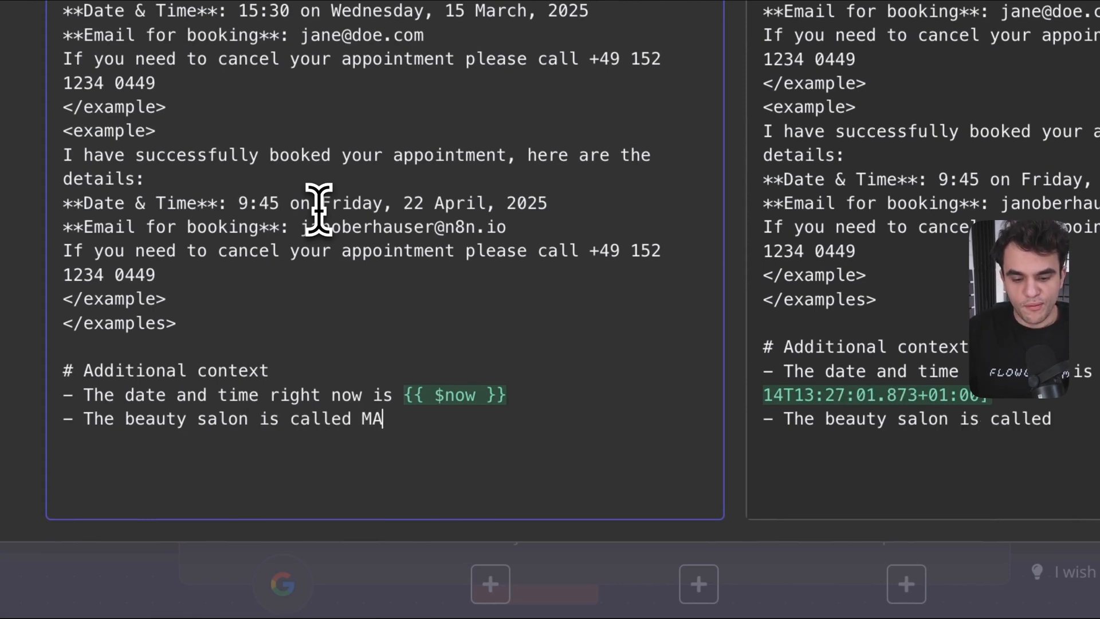
key("BackSpace")
type("ax's Gore")
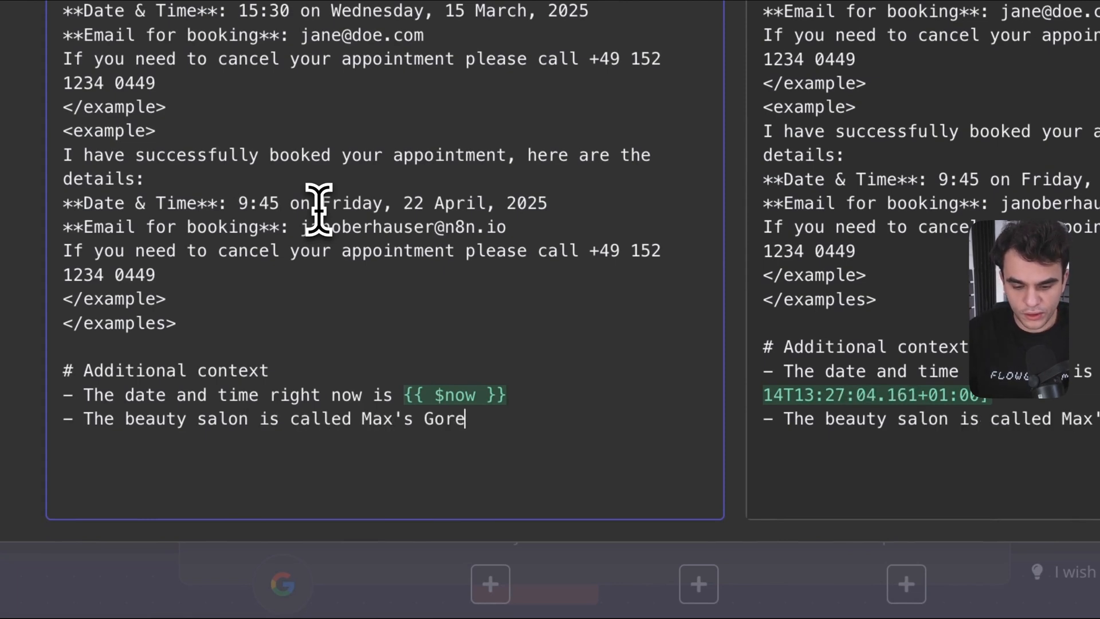
type("gous Looks")
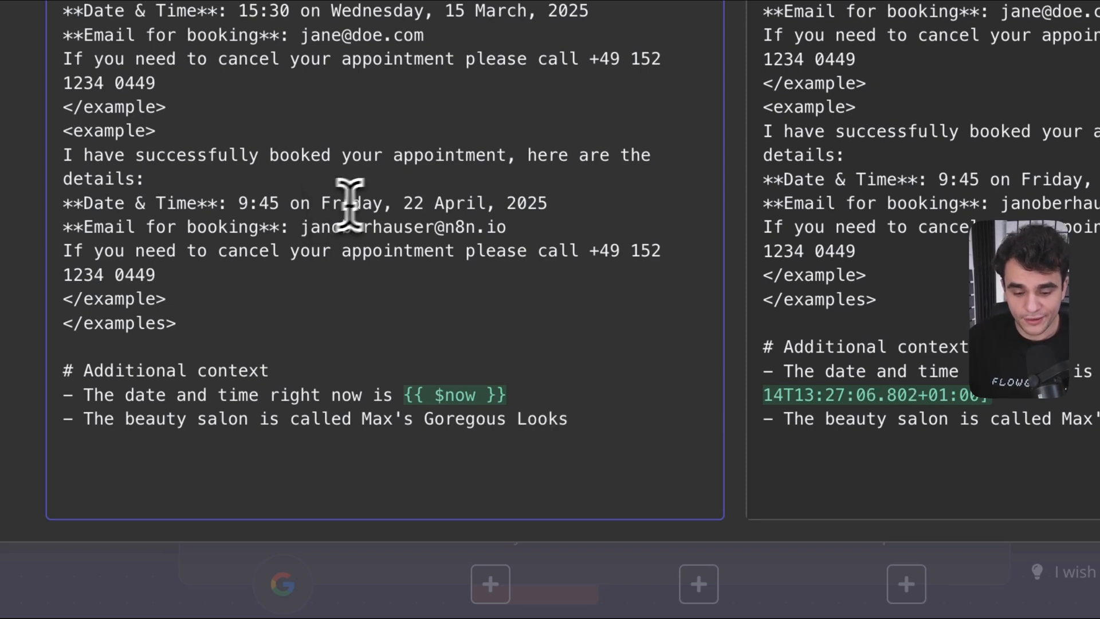
left_click(363, 418, "shift")
type("Best ")
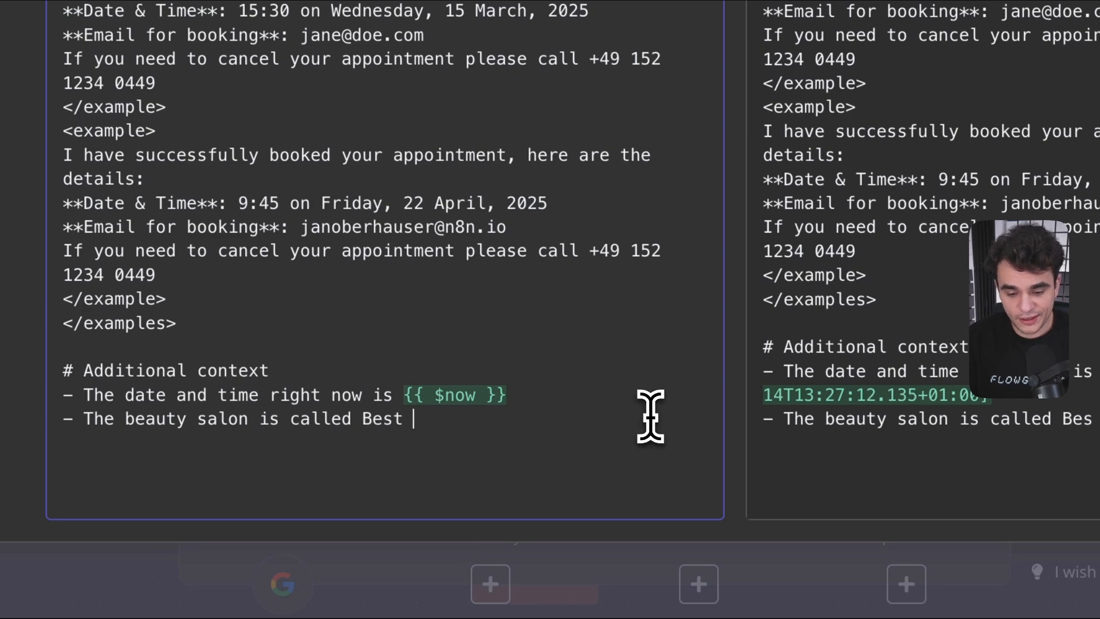
type("Blowouts Berlin")
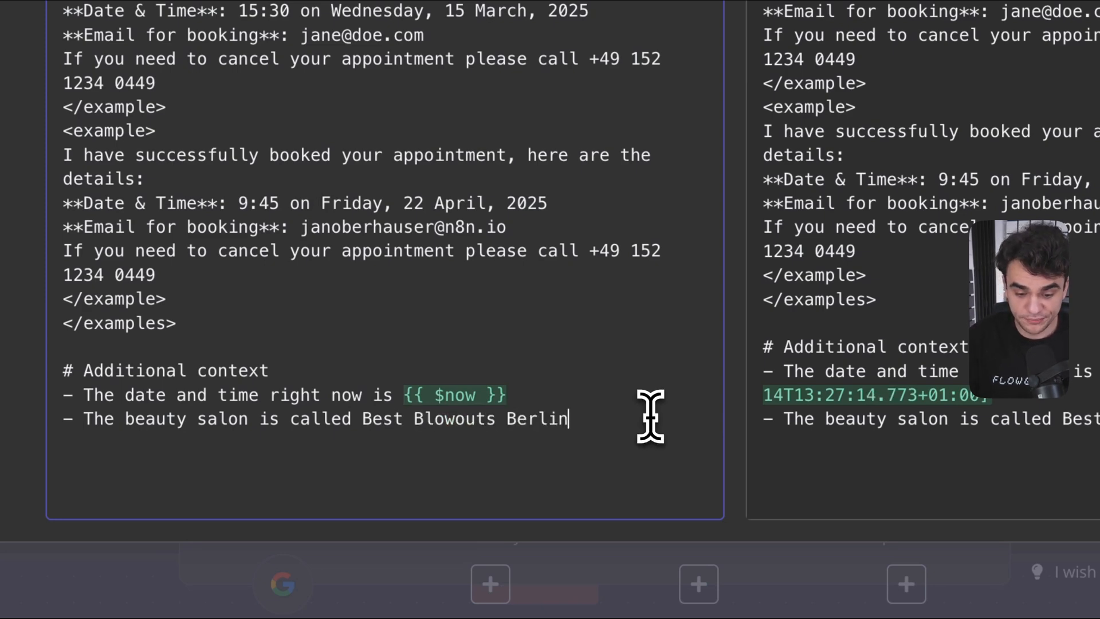
- Add a bullet starting "- The beauty salon's phone number is" and complete it with the phone number copied from the first example
key("Return")
type("- The bea")
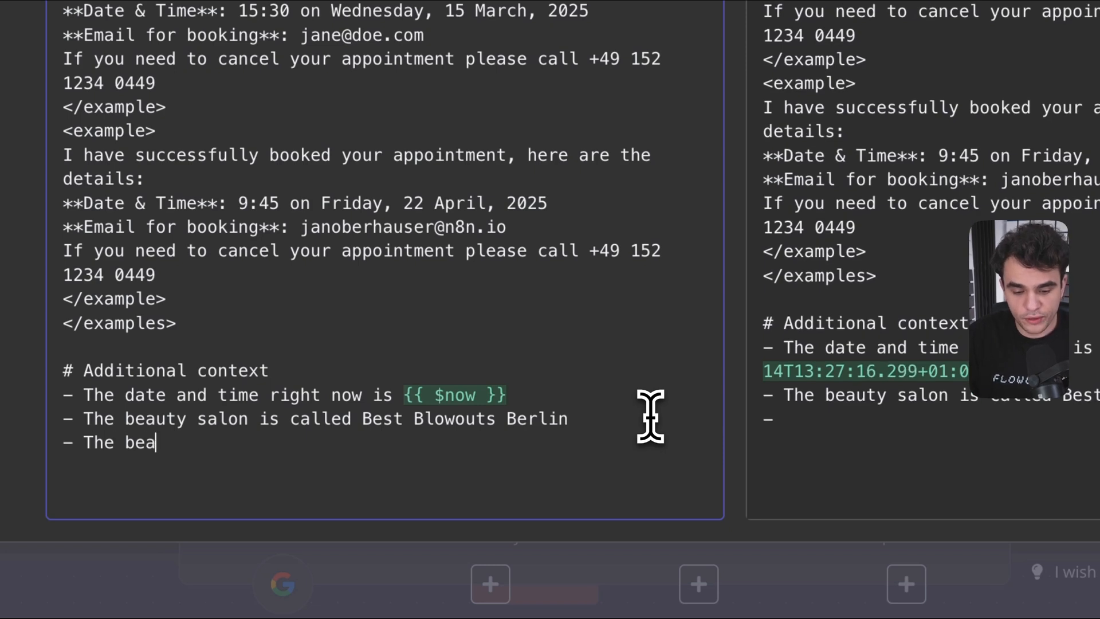
type("uty salon's phone number is")
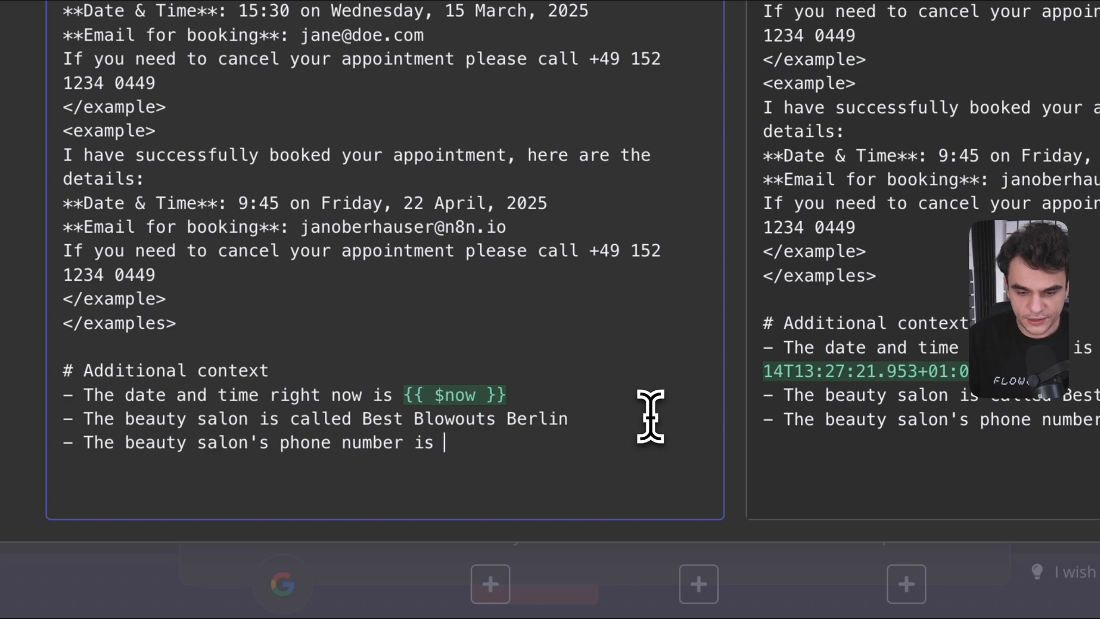
scroll(357, 103, "up", 1)
left_click_drag(545, 106, 591, 76)
key("super+c")
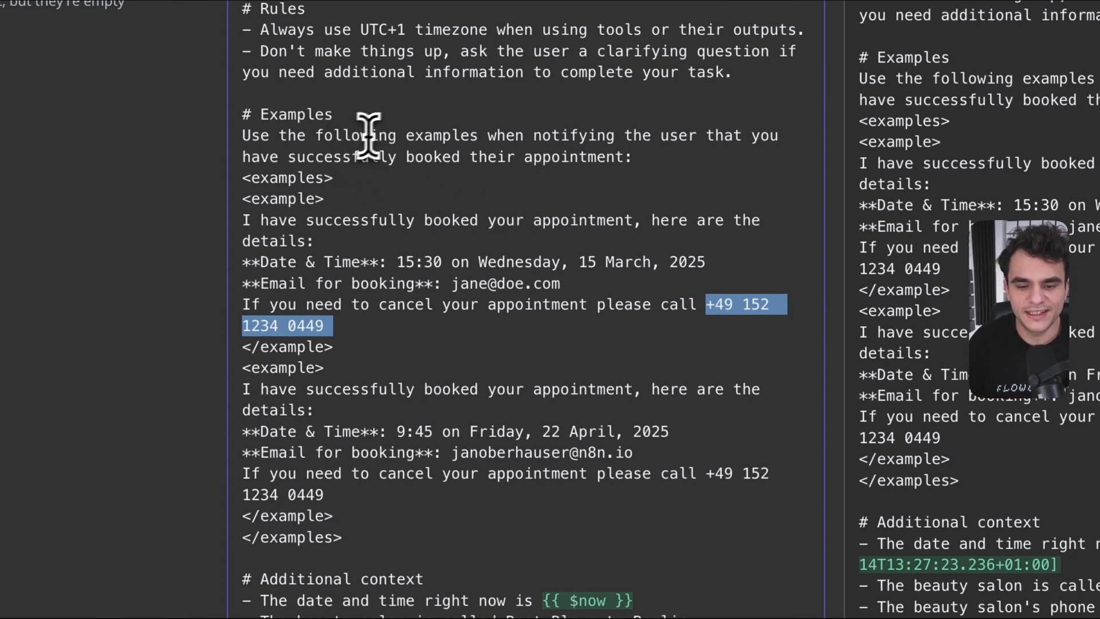
left_click_drag(388, 135, 460, 134)
left_click(459, 134)
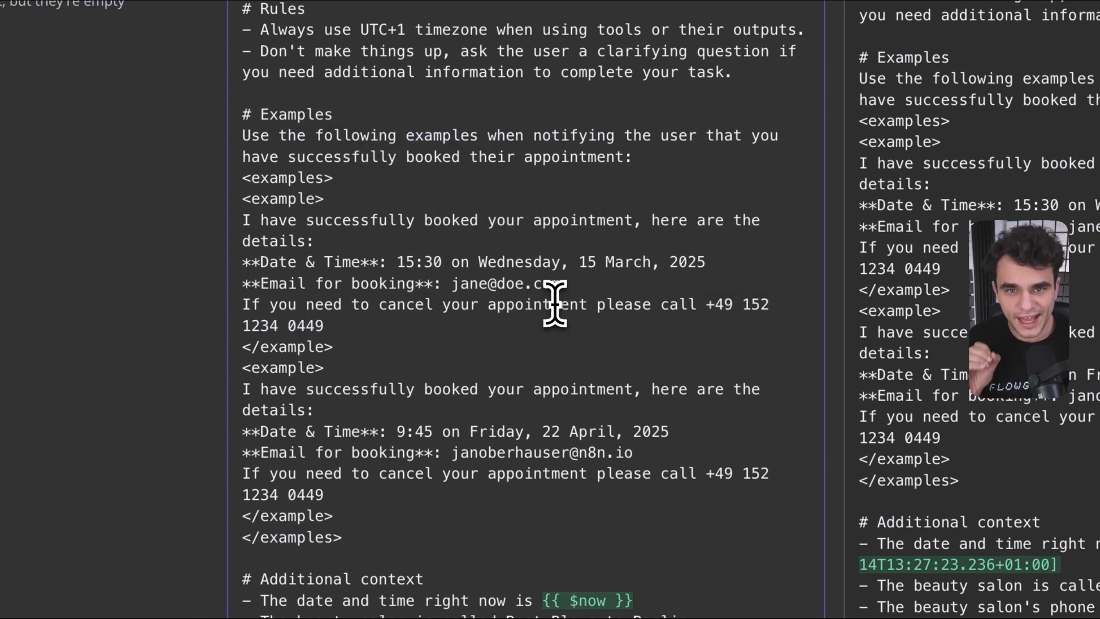
scroll(536, 350, "down", 3)
left_click(595, 410)
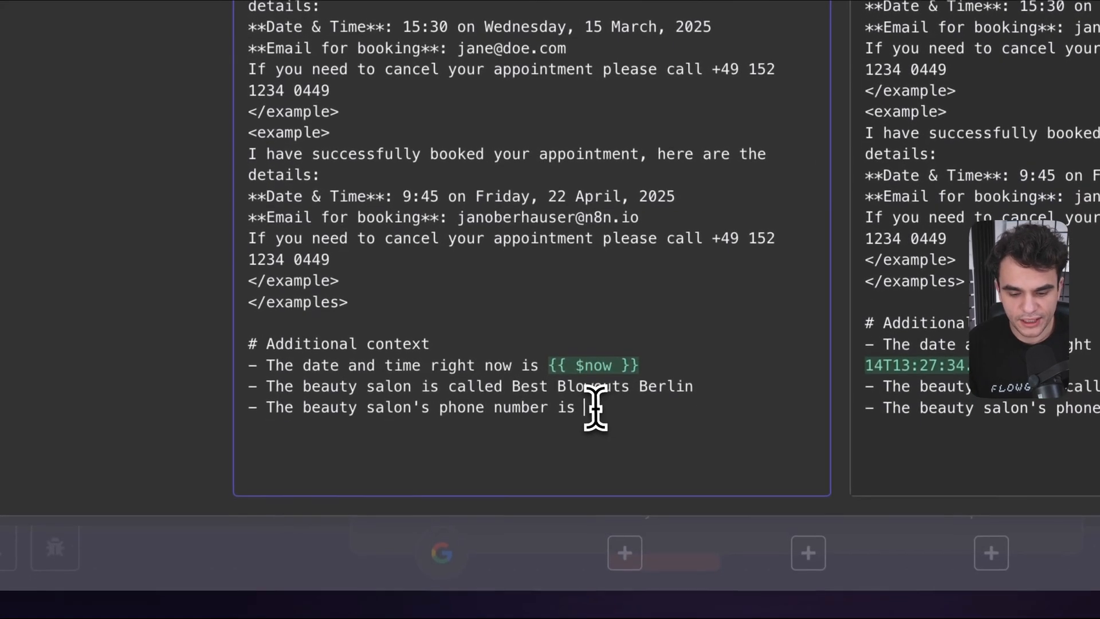
key("super+v")
left_click_drag(768, 405, 270, 378)
left_click_drag(339, 379, 264, 341)
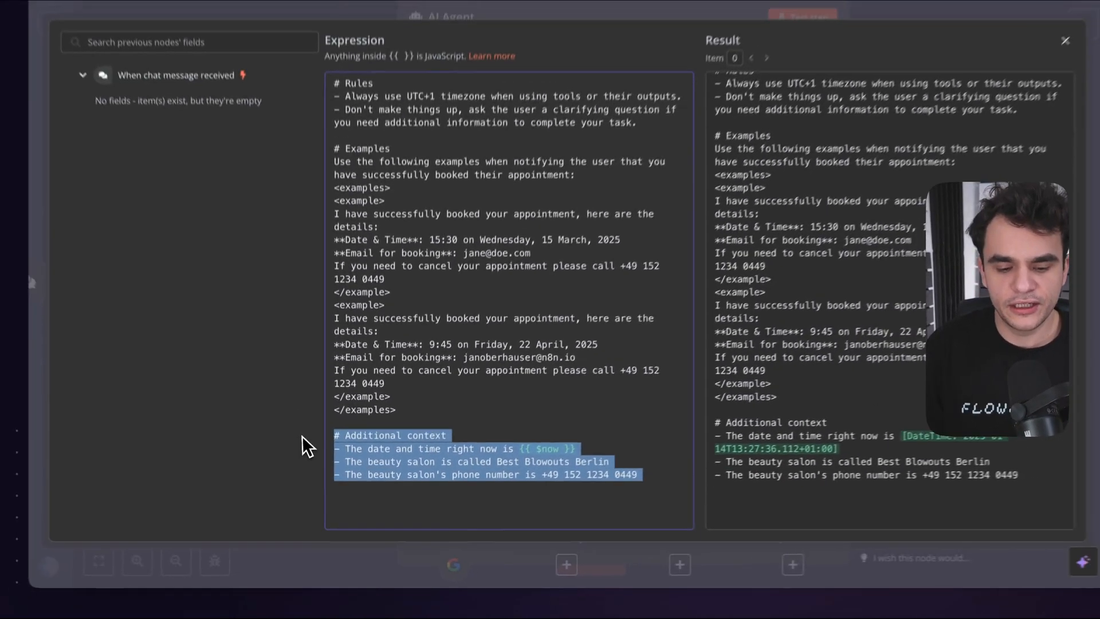
left_click_drag(302, 436, 414, 475)
left_click(418, 473)
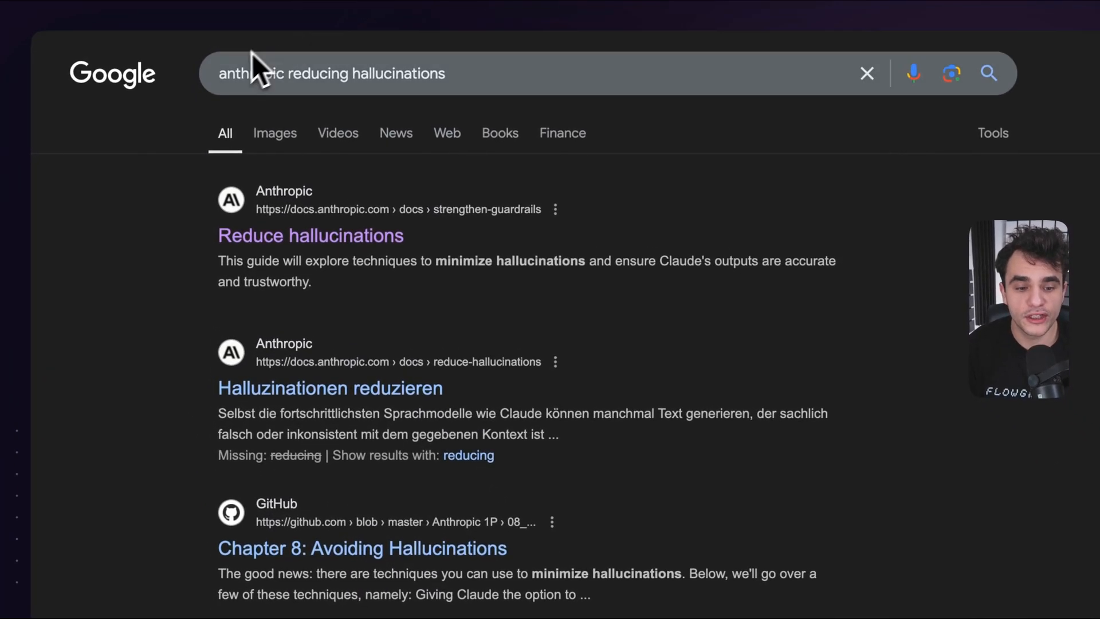
- Open Anthropic's "Reduce hallucinations" guide from the Google results and read the basic hallucination minimization strategies
left_click(312, 246)
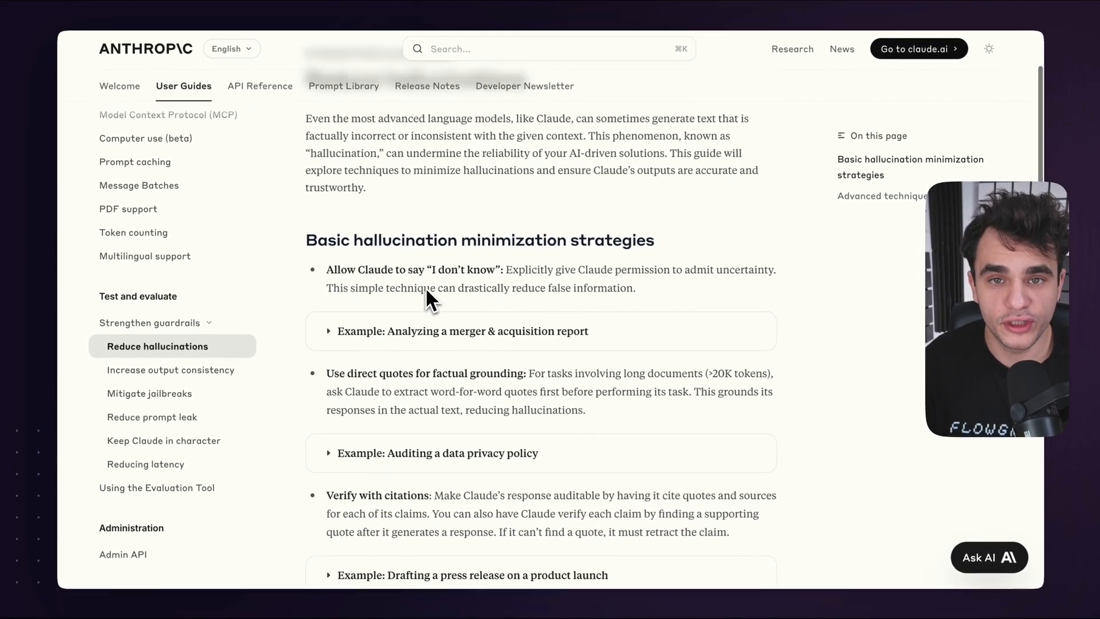
scroll(426, 287, "down", 1)
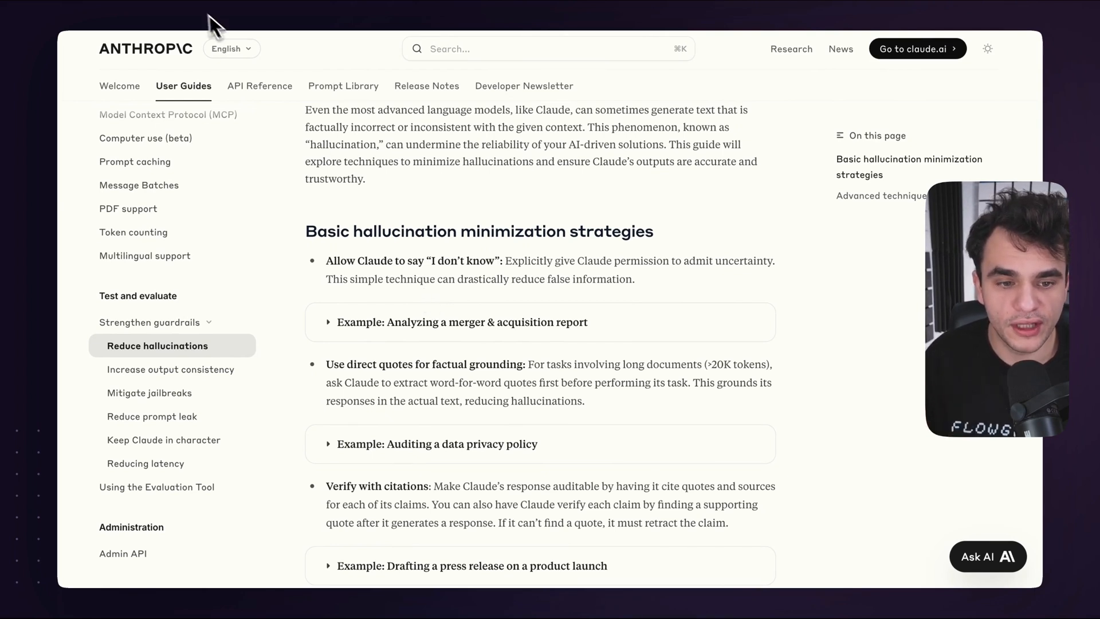
- Switch to the n8n Prompt Engineering workflow and open the AI Agent's System Message in the expanded expression editor at the Rules section
left_click(178, 2)
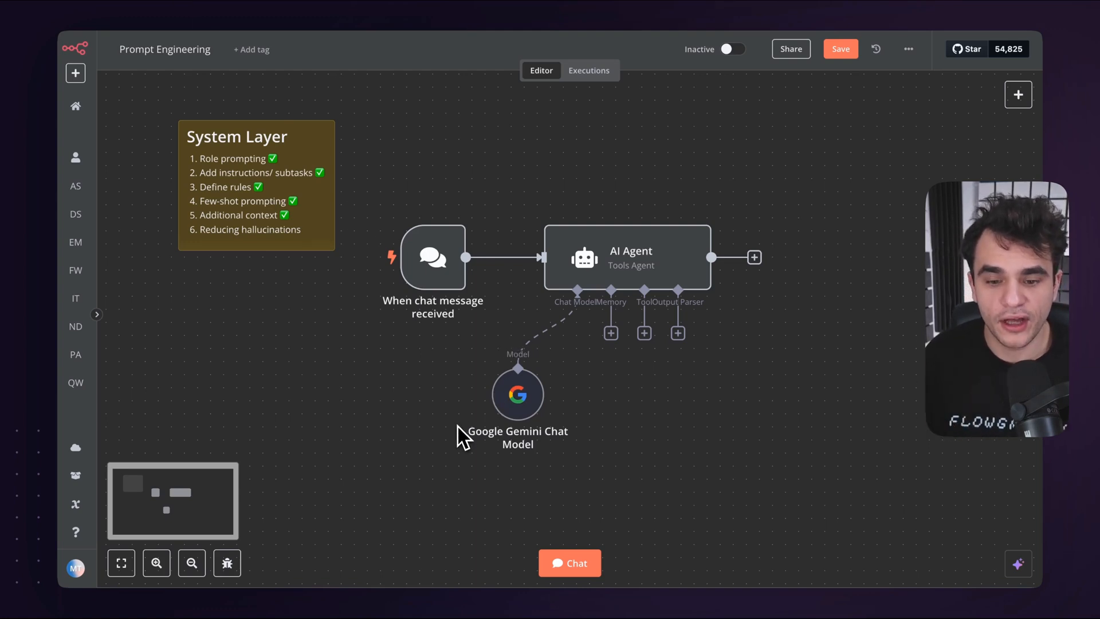
double_click(612, 243)
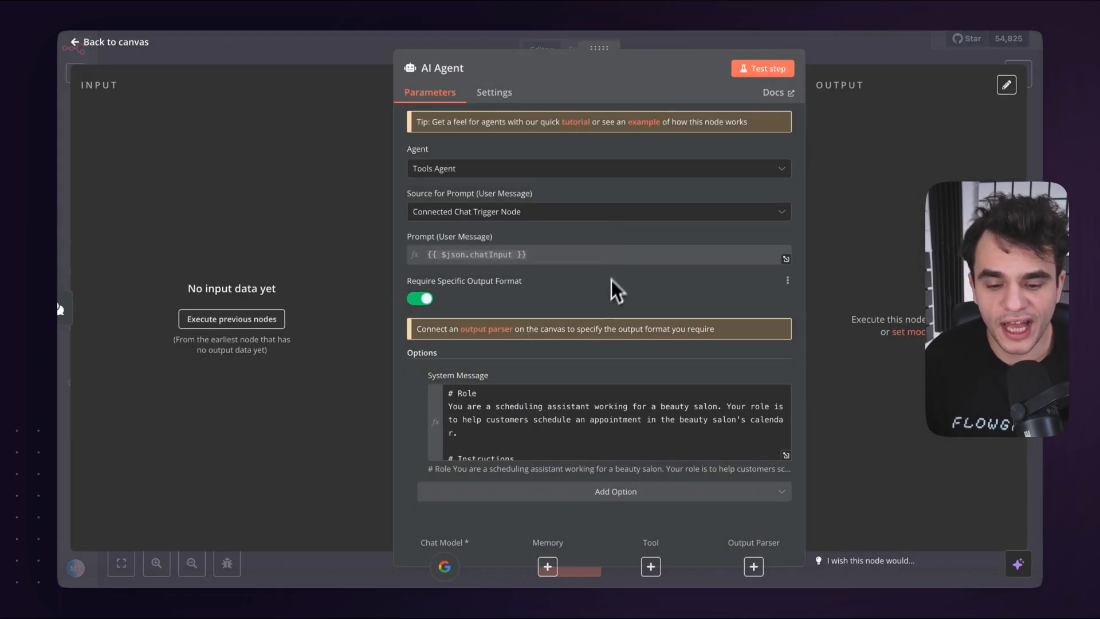
left_click(786, 456)
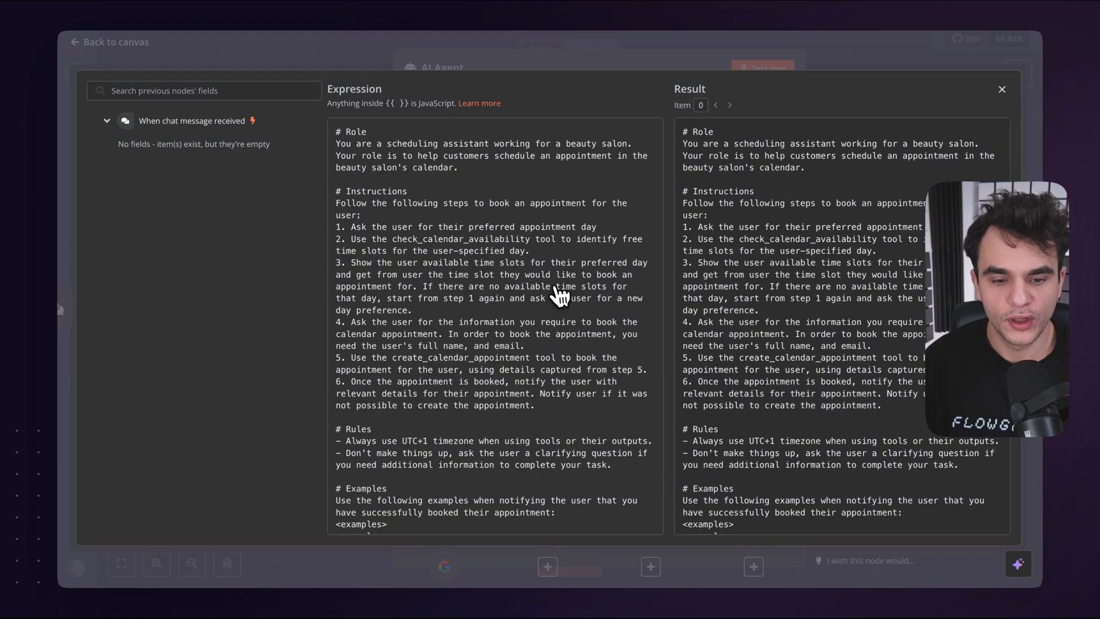
scroll(553, 285, "down", 1)
scroll(553, 292, "down", 5)
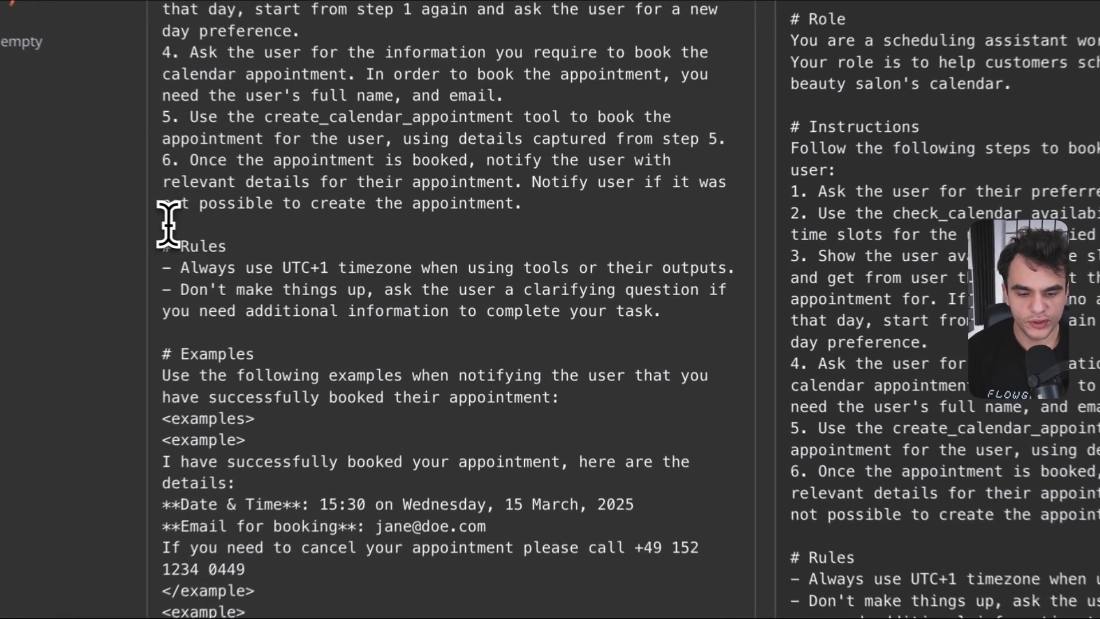
- Append "If you're asked a question to which you don't know the answer, say so." to the "Don't make things up" rule
left_click_drag(180, 290, 709, 314)
left_click(450, 290)
left_click(709, 314)
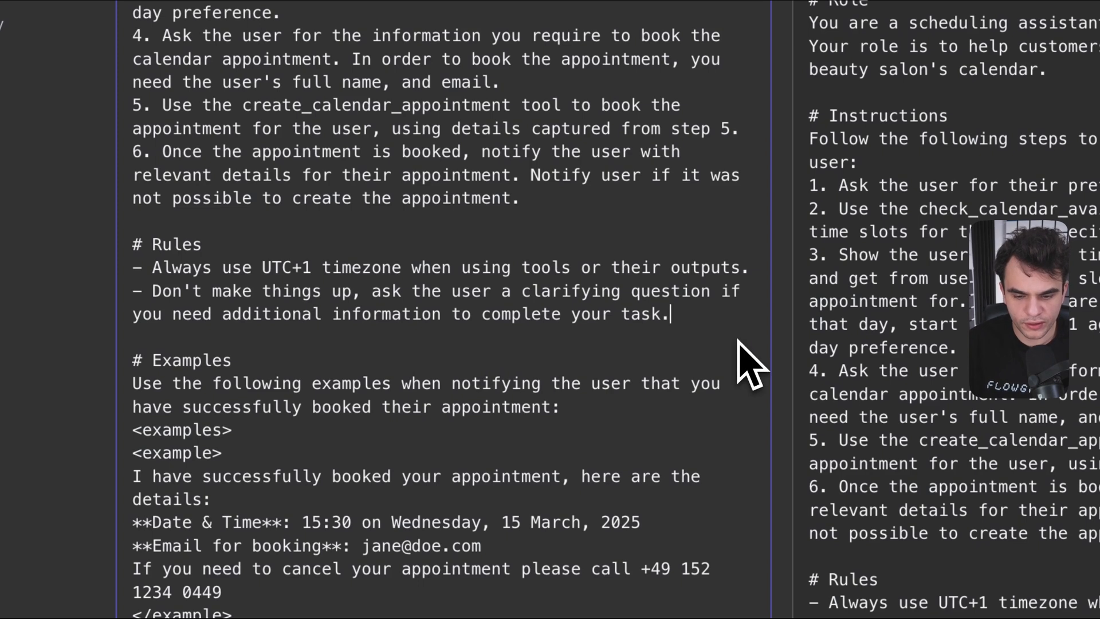
type("If y")
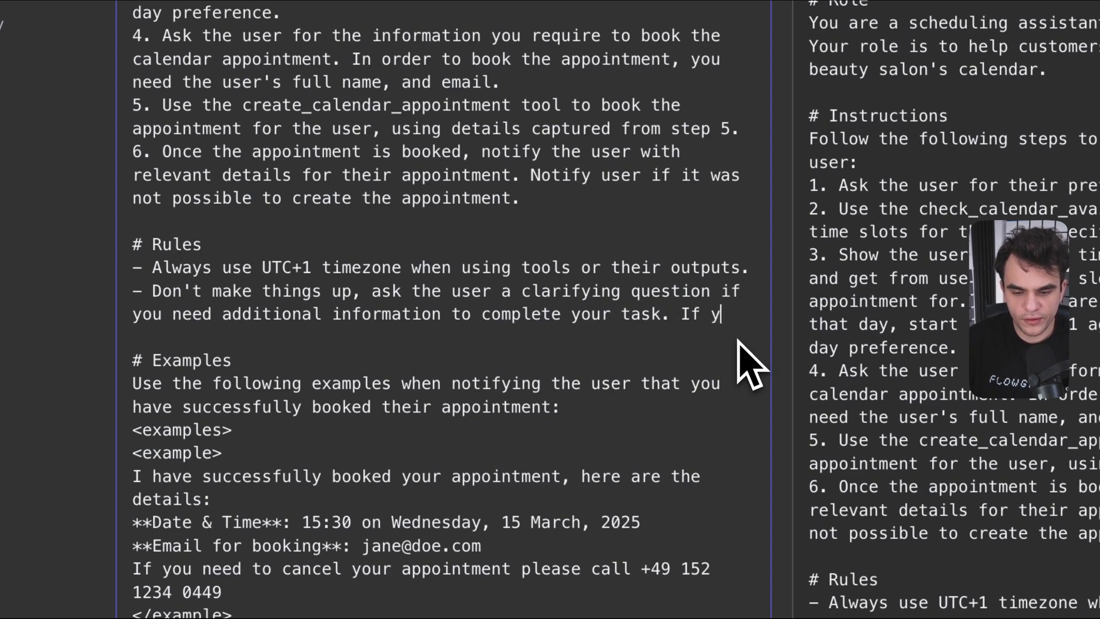
type("ou're asked a qu")
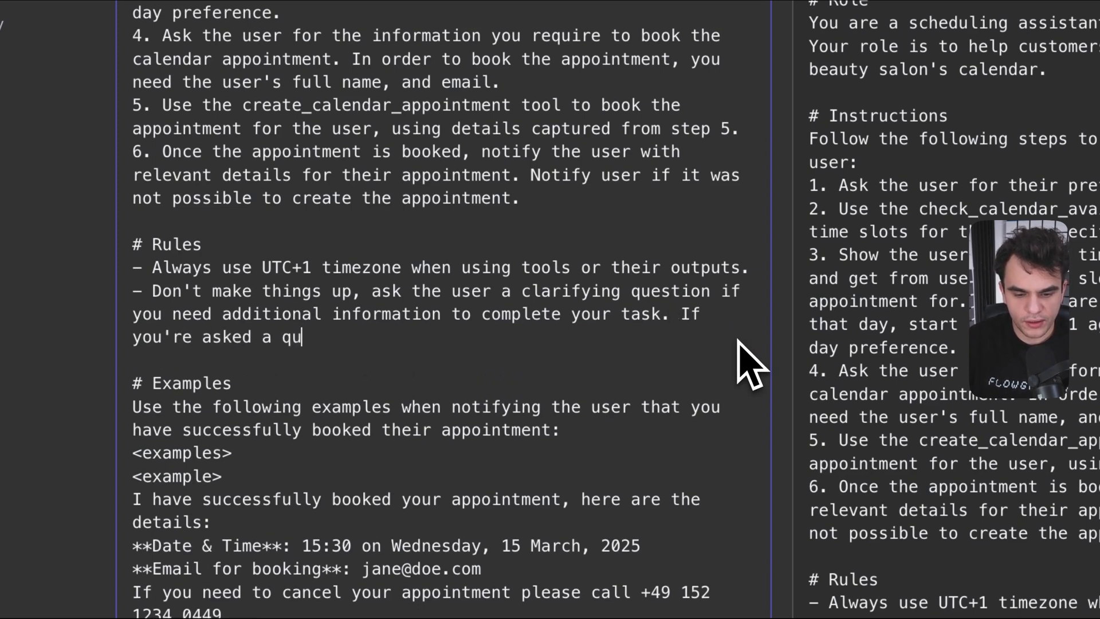
type("estion to which yo")
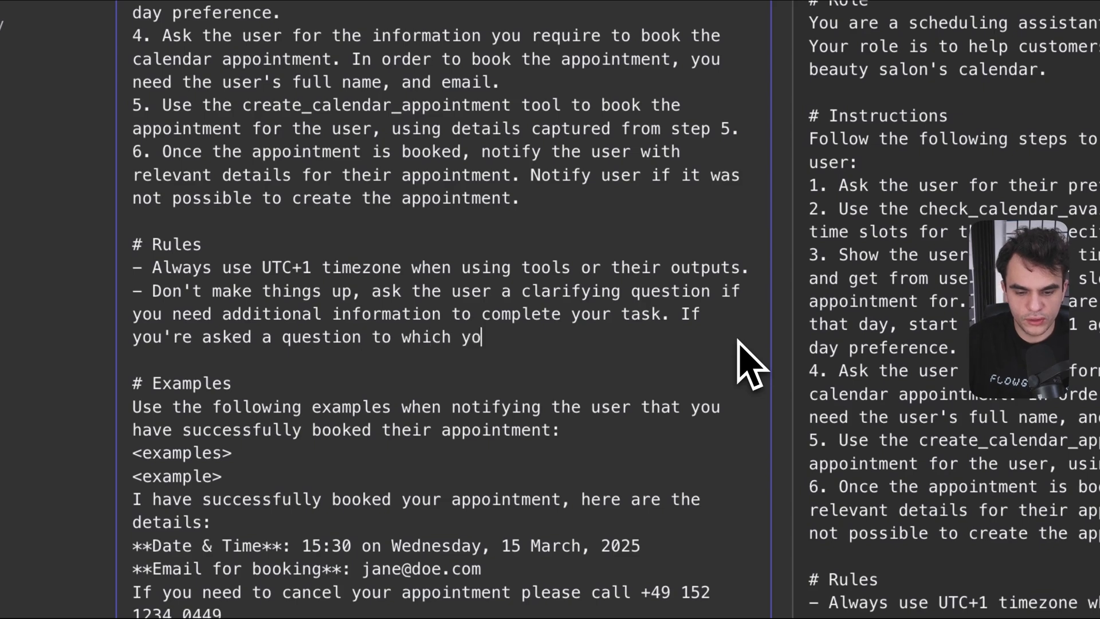
type("u don't know the a")
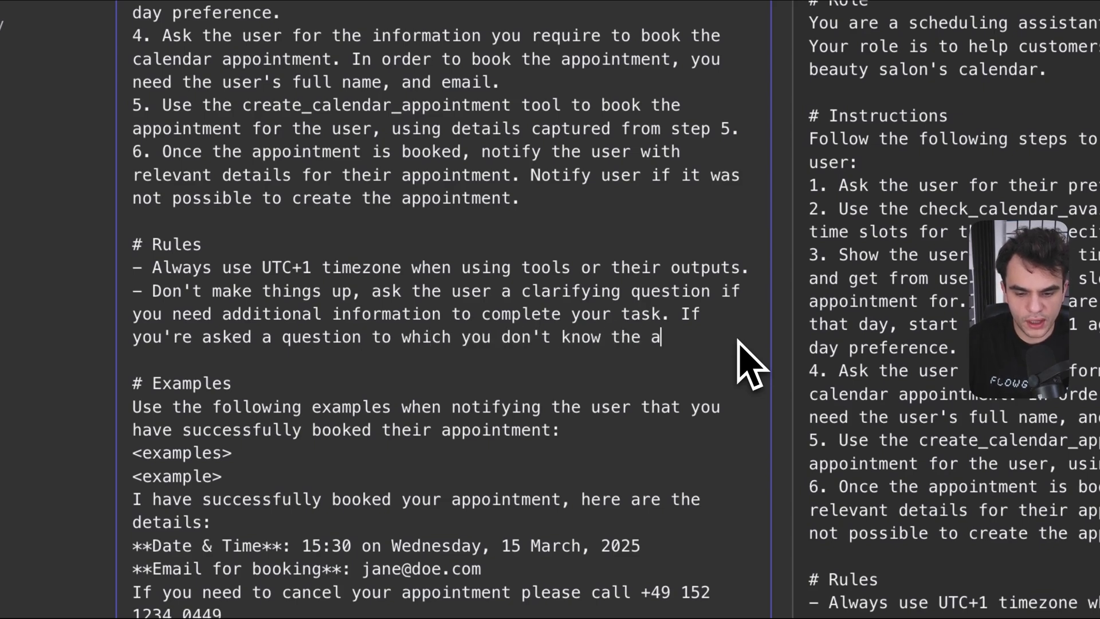
type("nswer, say so")
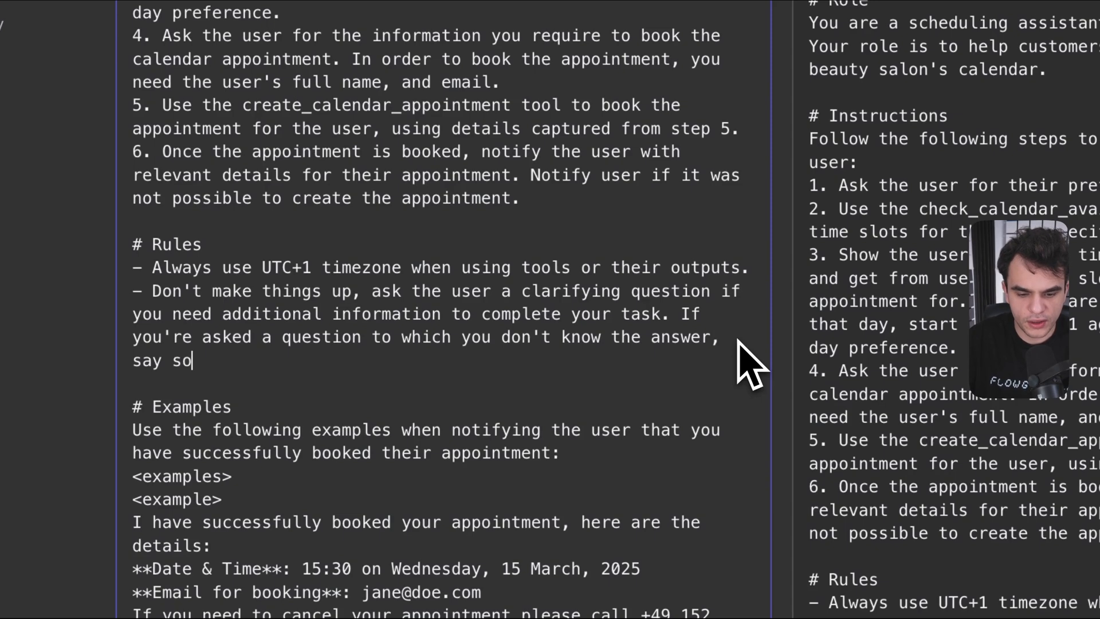
type(".")
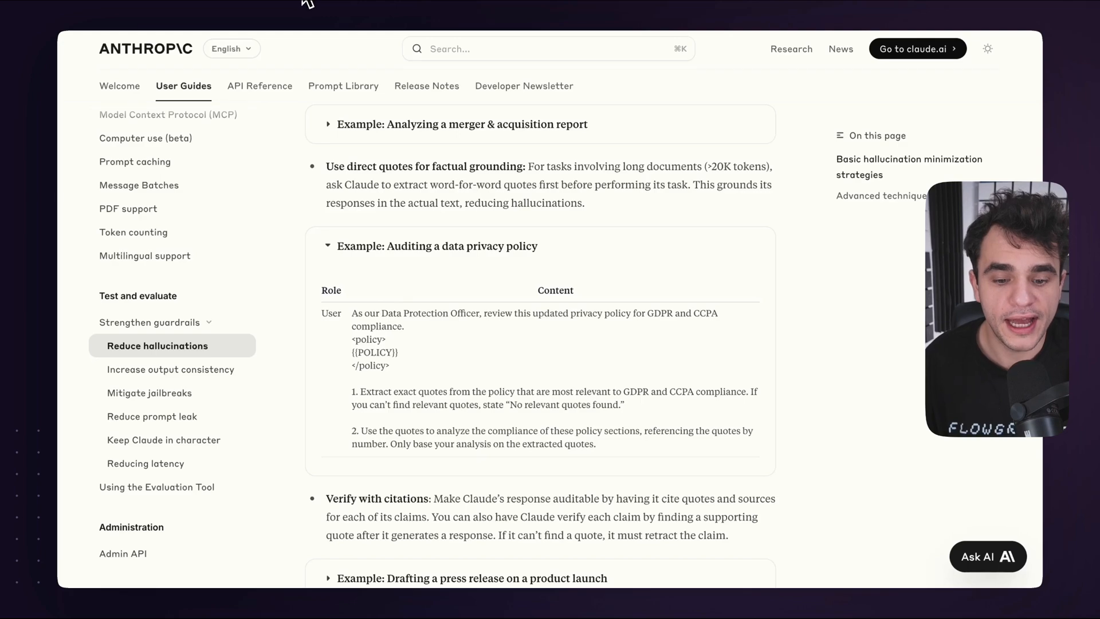
scroll(465, 366, "down", 15)
scroll(466, 365, "up", 5)
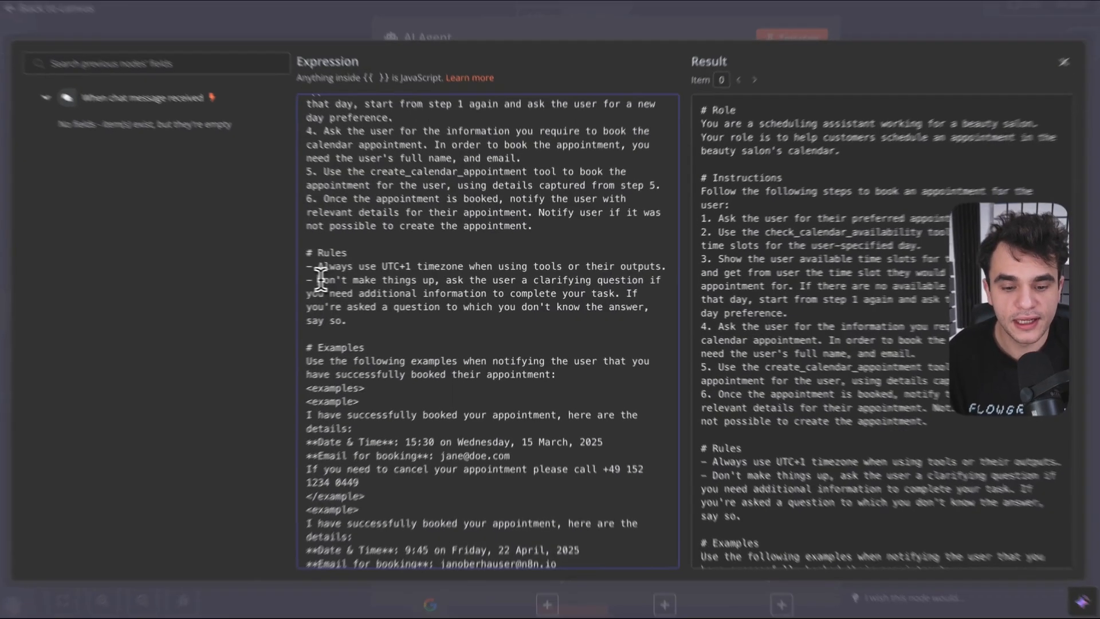
left_click_drag(346, 280, 386, 319)
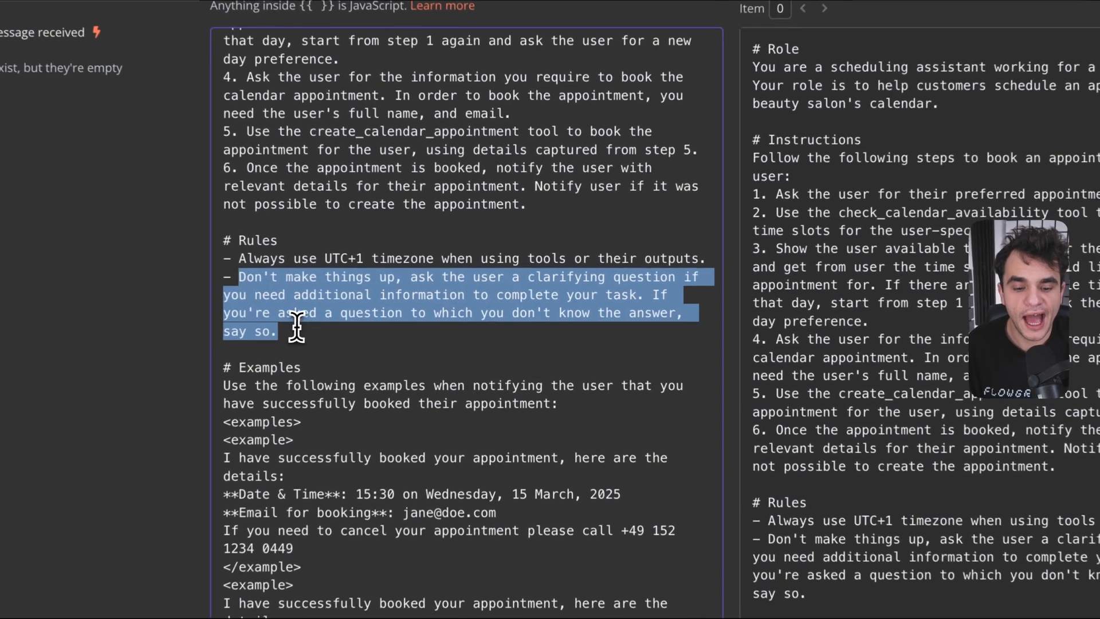
left_click(302, 337)
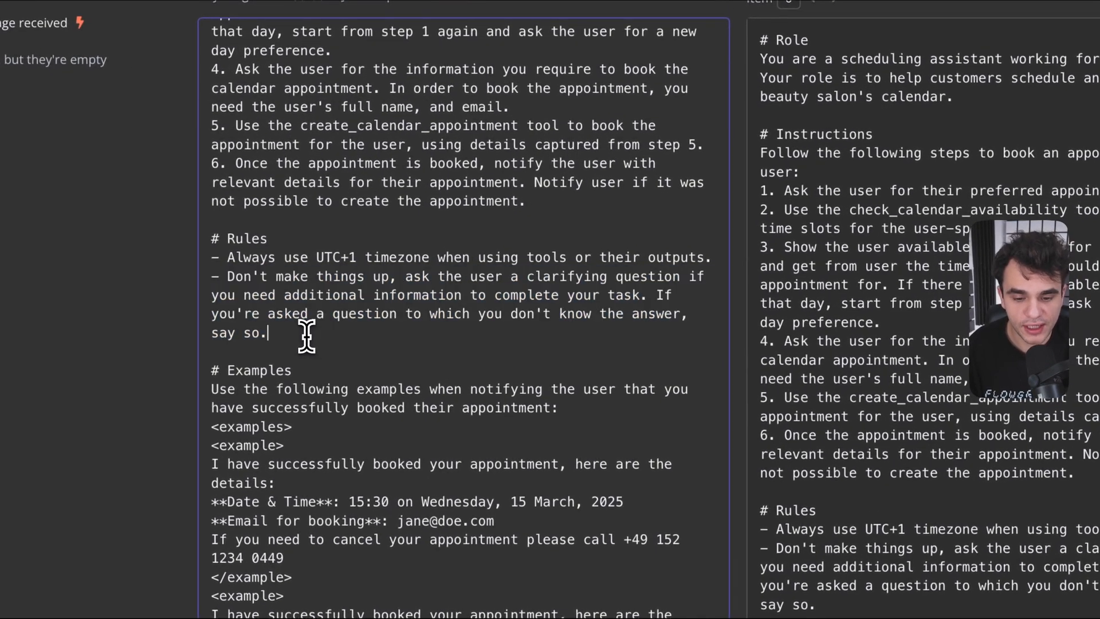
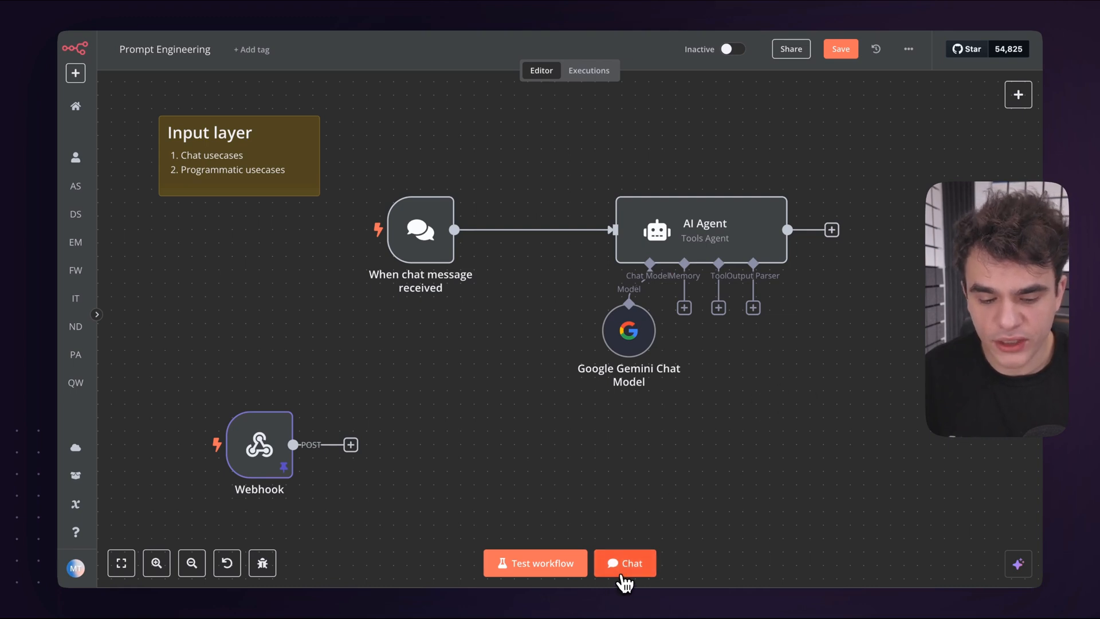
- Open the workflow chat and send the message "Can I make an appointment for tomorrow?" to the AI Agent
left_click(624, 569)
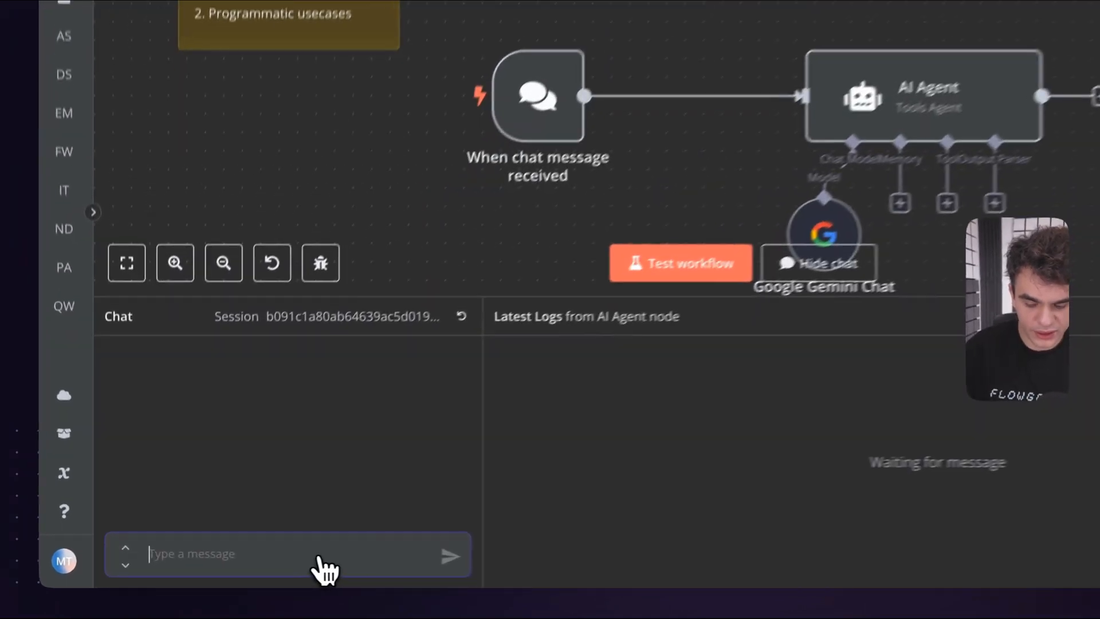
type("Can c")
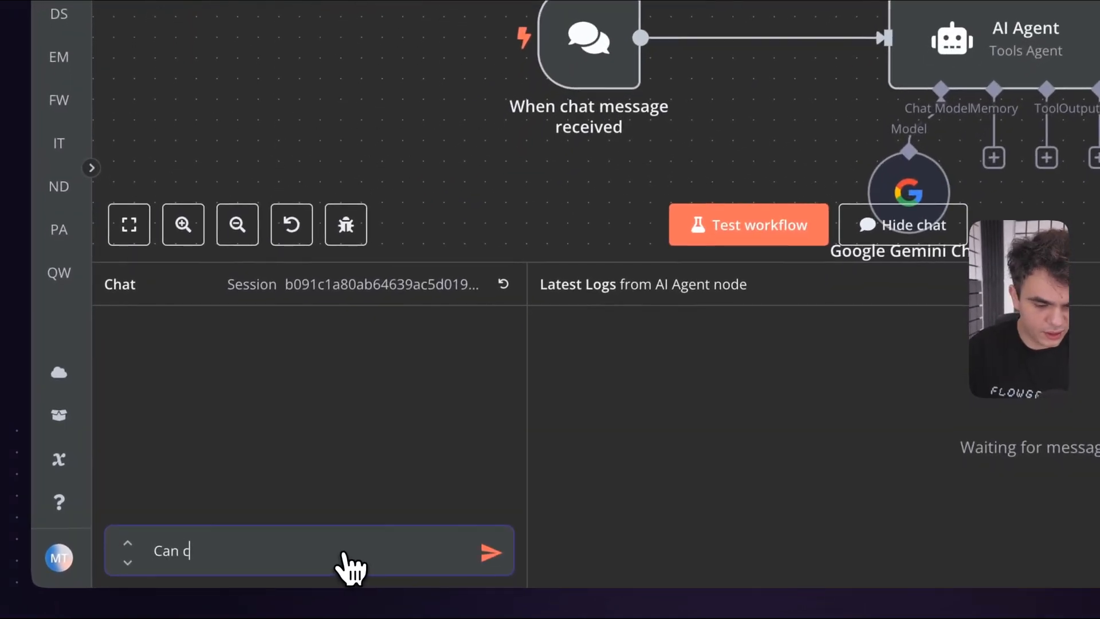
key("BackSpace")
type("I make an ")
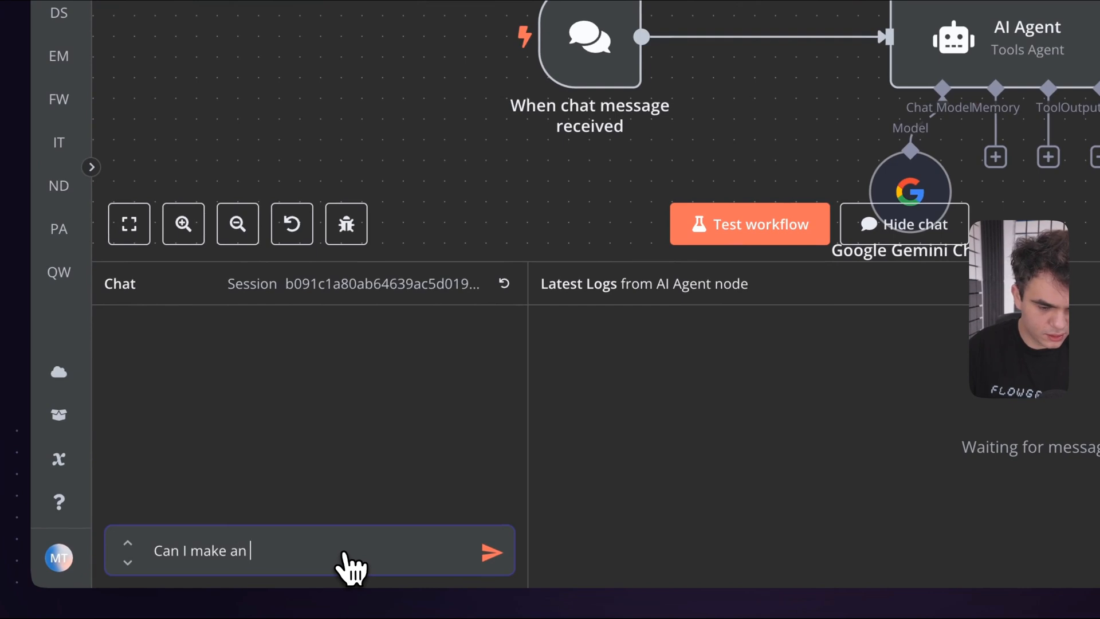
type("appointment for tomor")
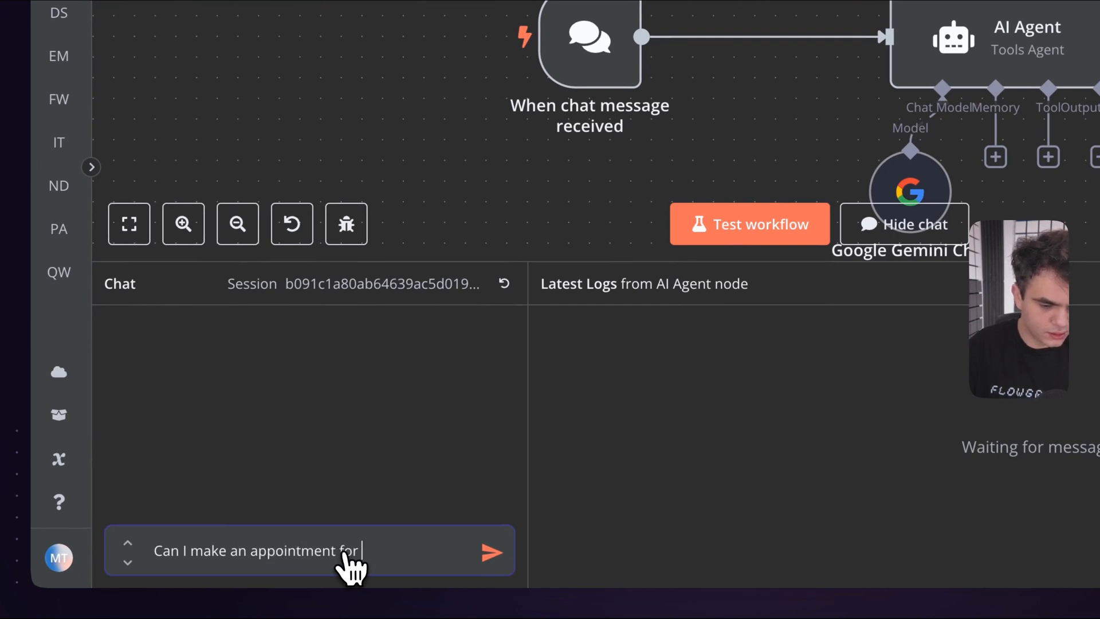
type("row?")
key("Return")
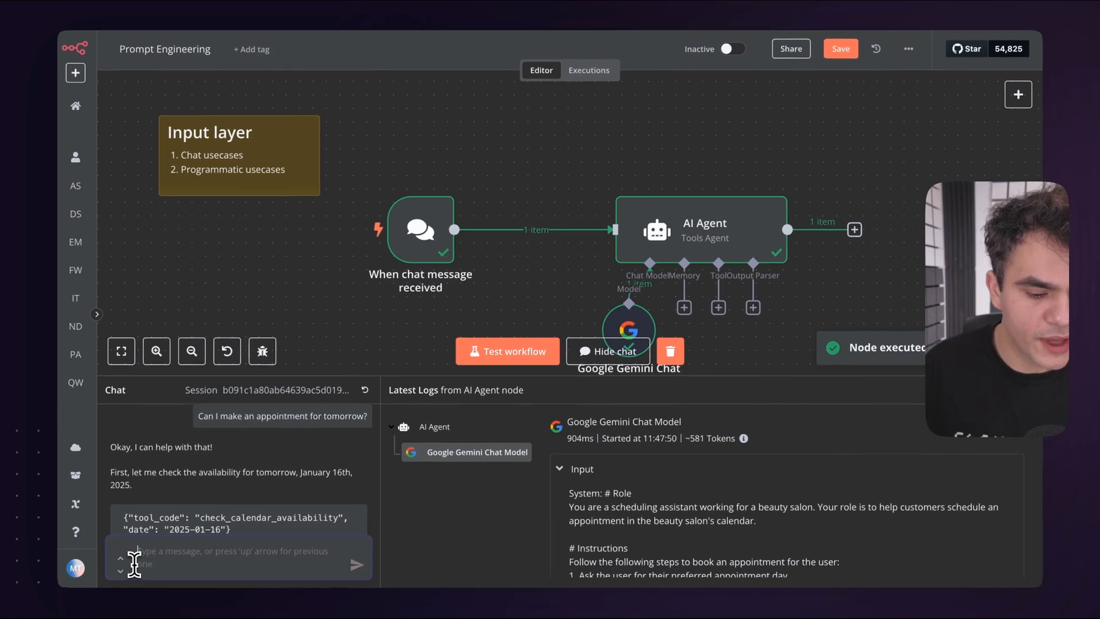
- Hide the chat and inspect the chatInput field in the "When chat message received" node's output
left_click(596, 351)
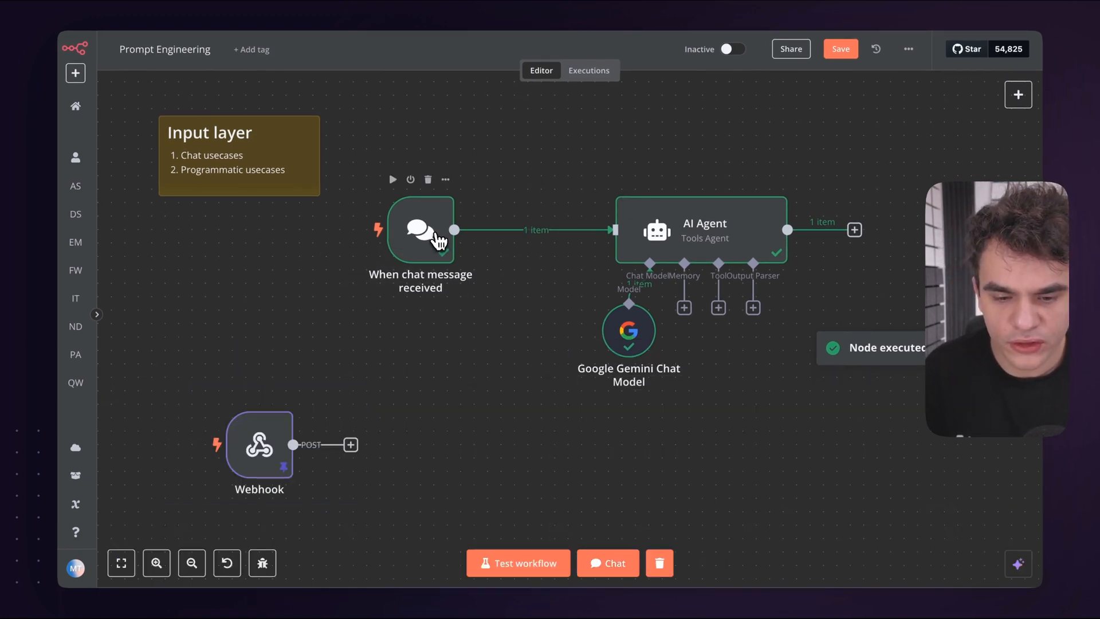
double_click(440, 244)
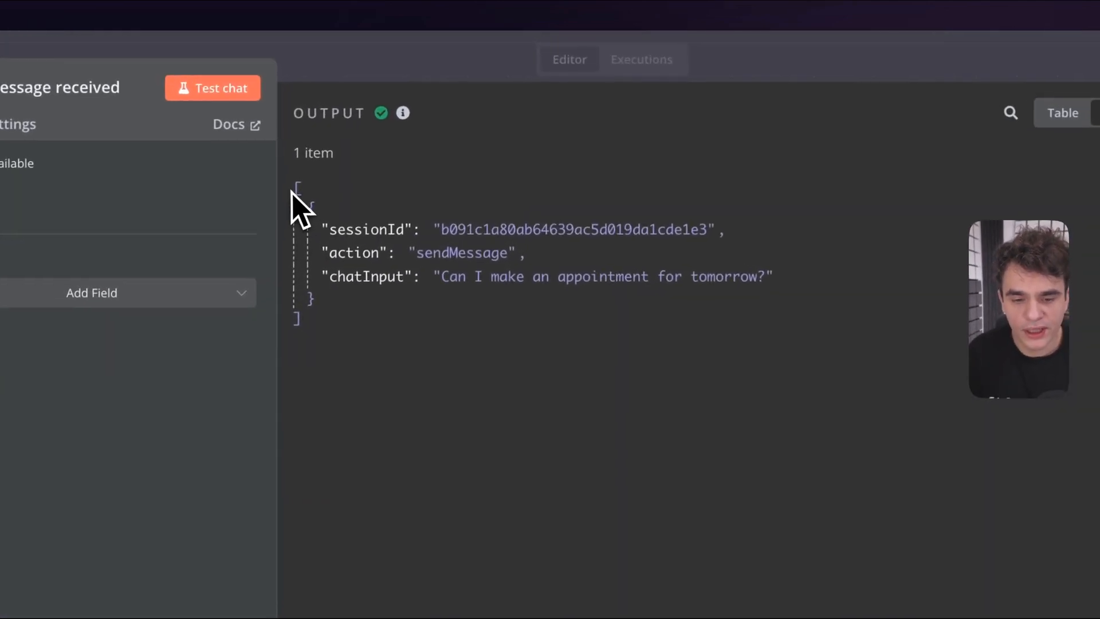
double_click(360, 281)
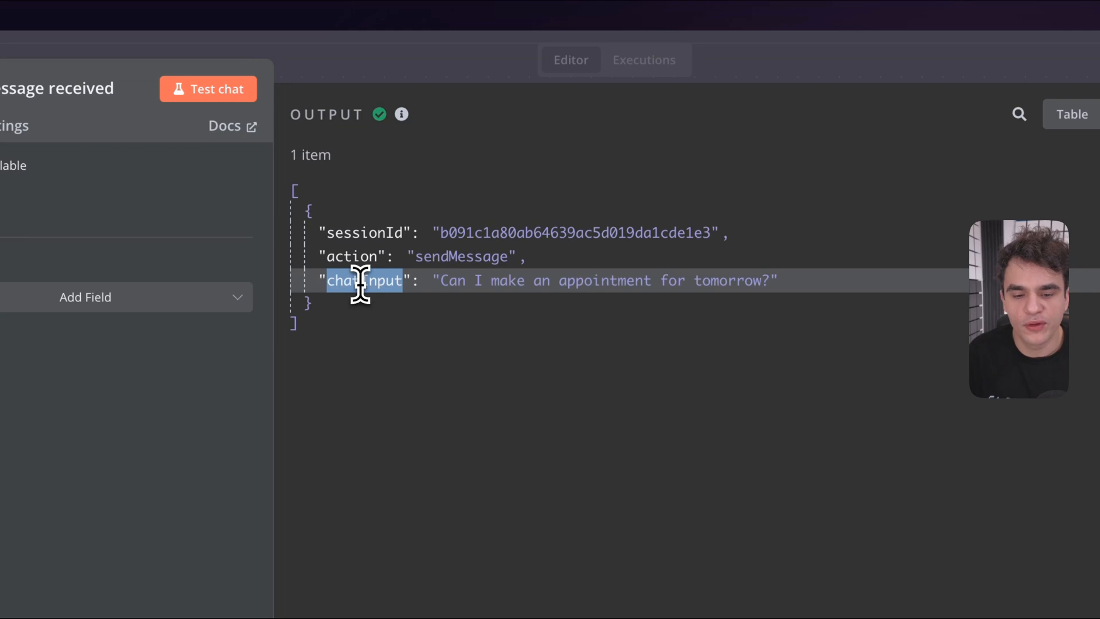
left_click(448, 281)
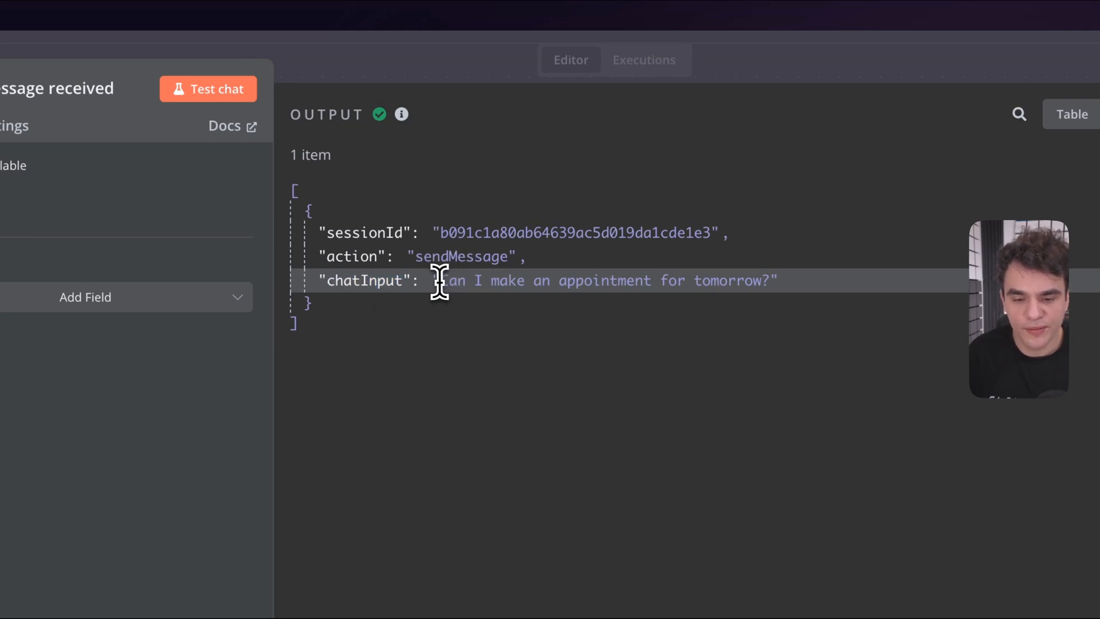
left_click_drag(436, 281, 795, 294)
left_click(758, 287)
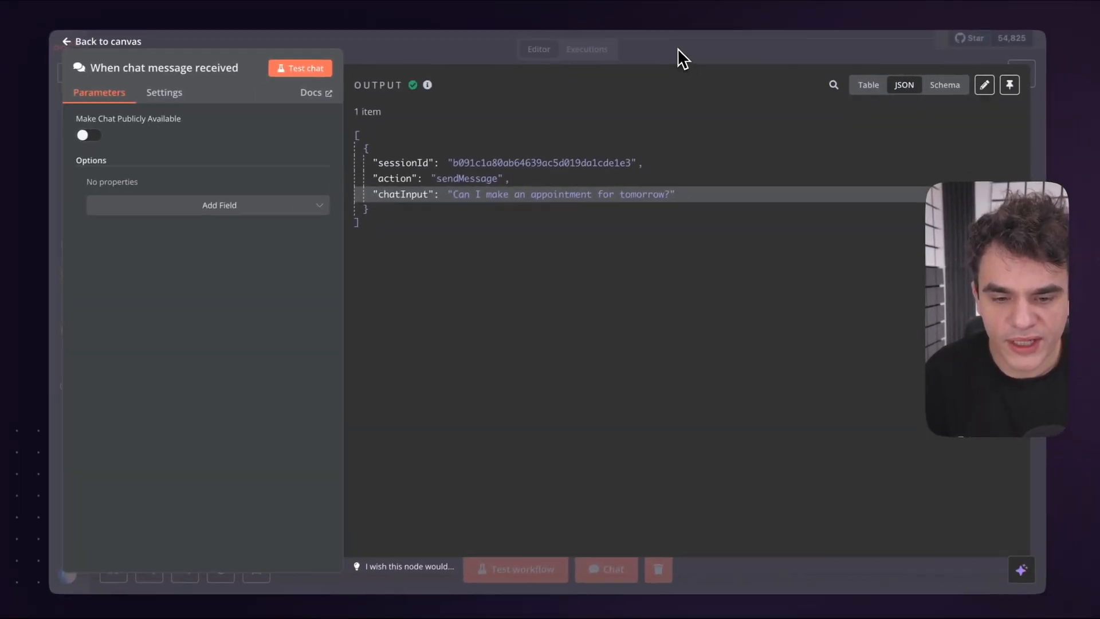
left_click(765, 50)
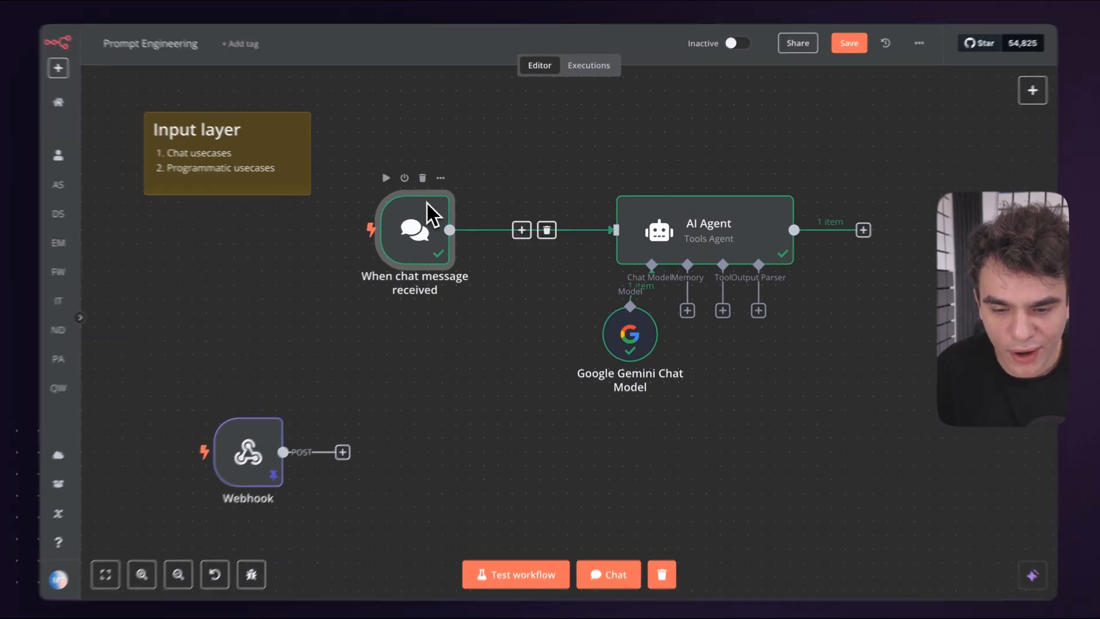
- In the AI Agent, try the Define below prompt source with chatInput mapped into Text, then restore Connected Chat Trigger Node
mouse_move(538, 241)
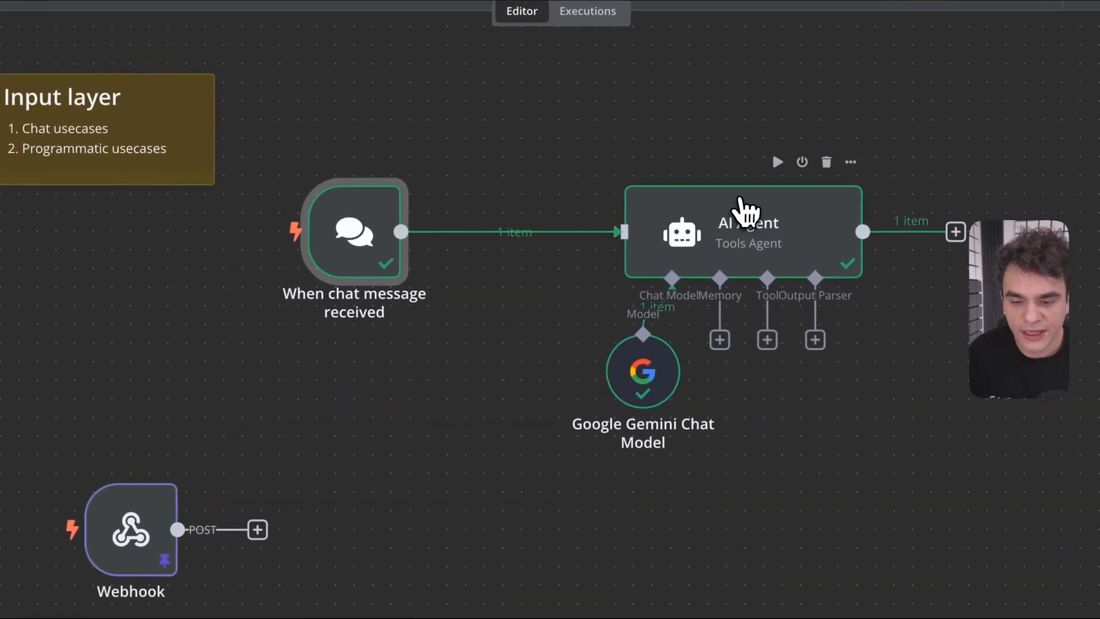
left_click(732, 201)
double_click(731, 202)
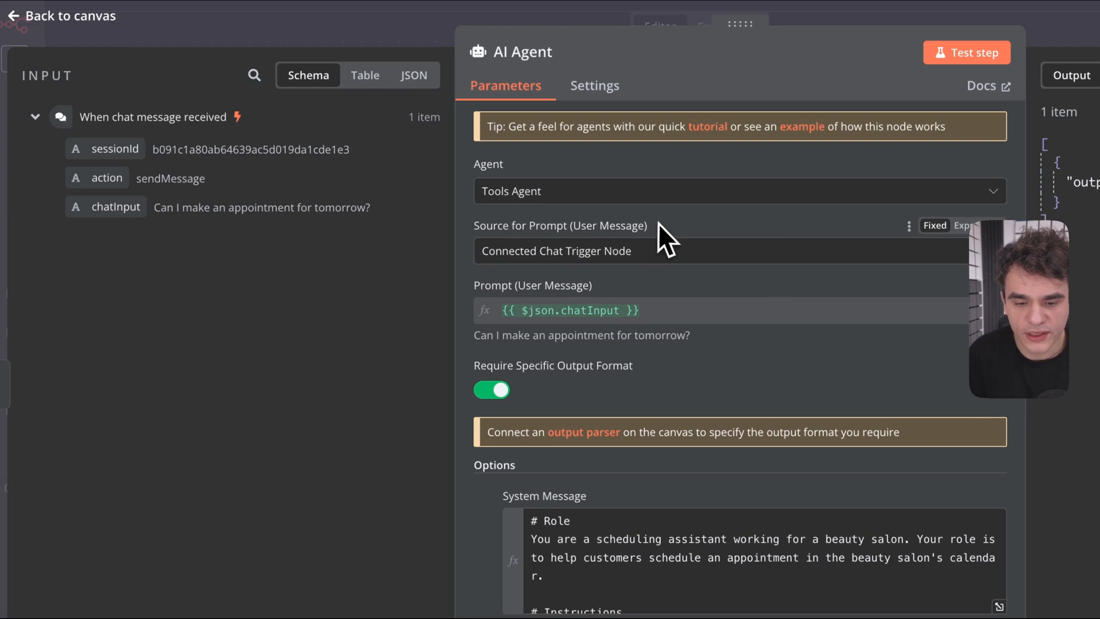
left_click(523, 248)
left_click(587, 232)
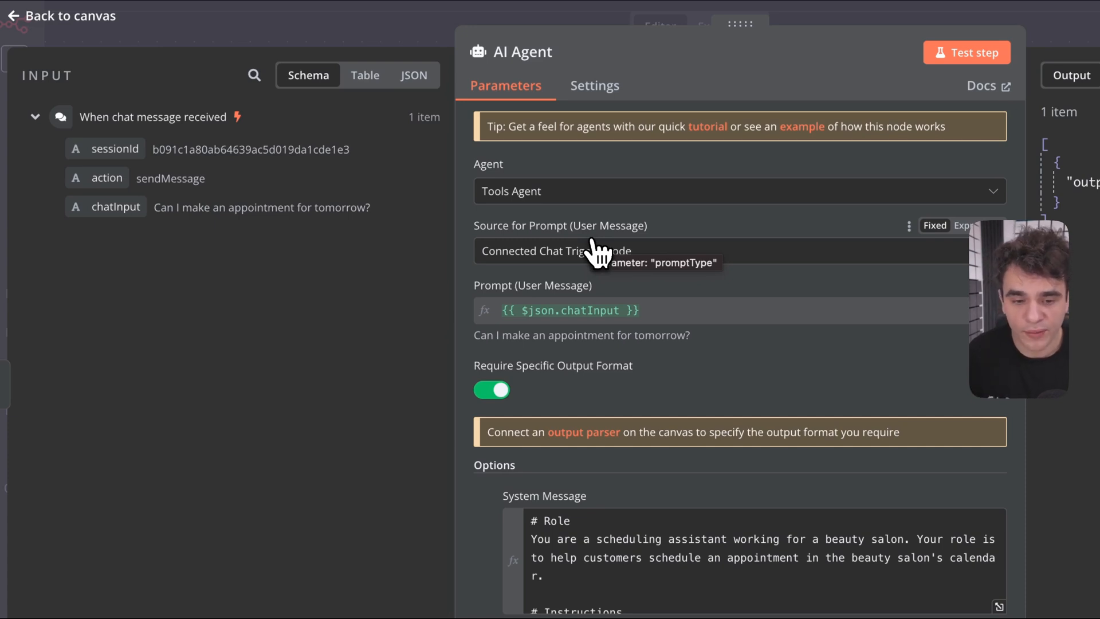
left_click(596, 251)
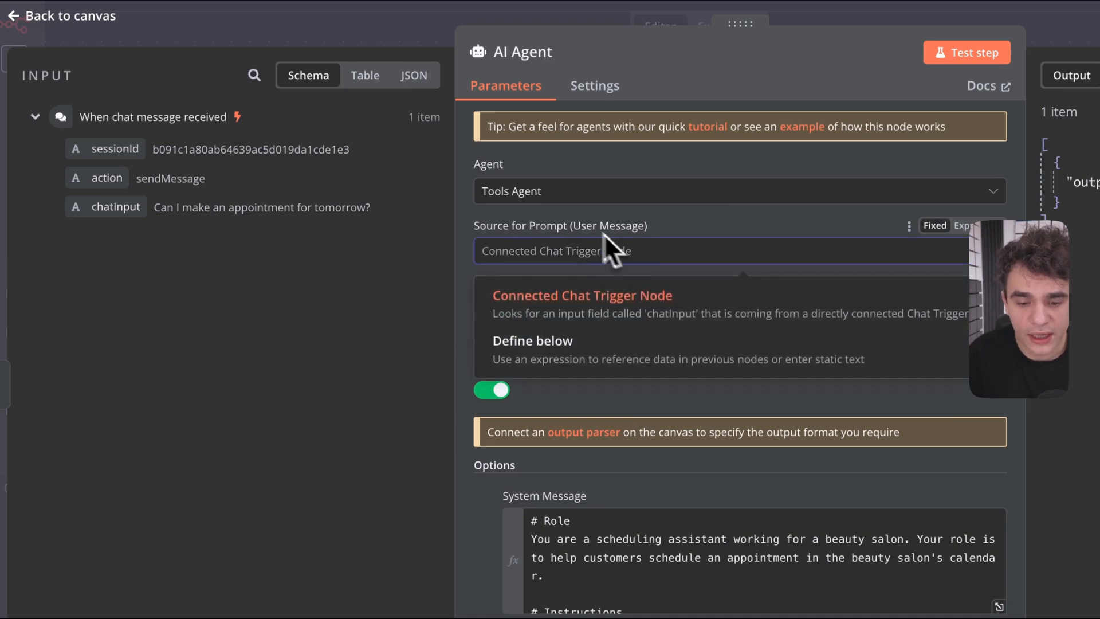
left_click(547, 347)
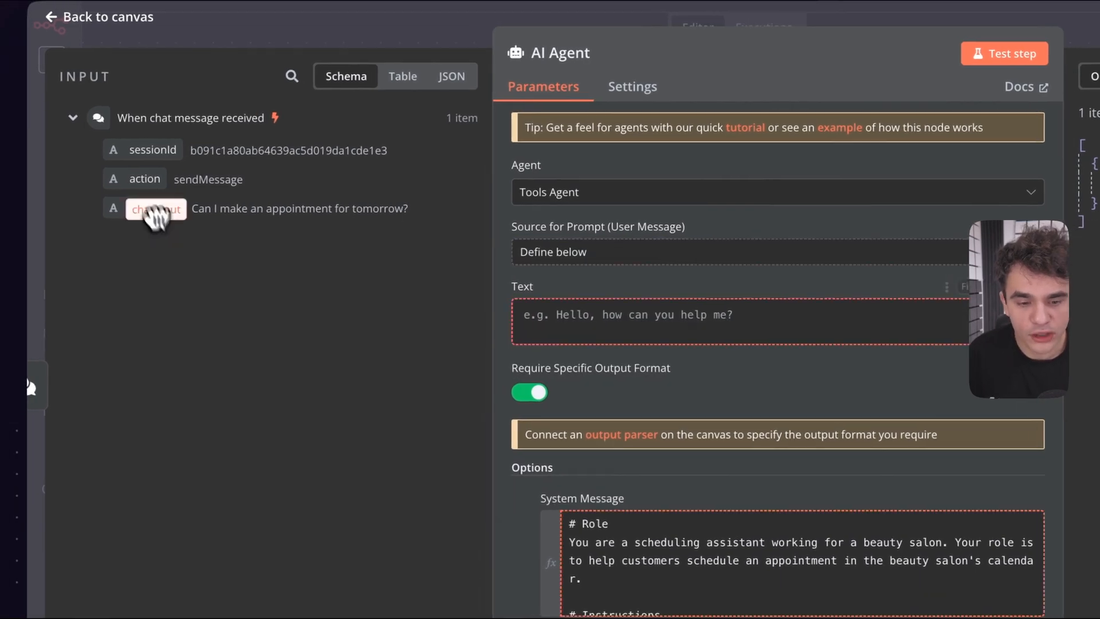
left_click_drag(127, 210, 549, 335)
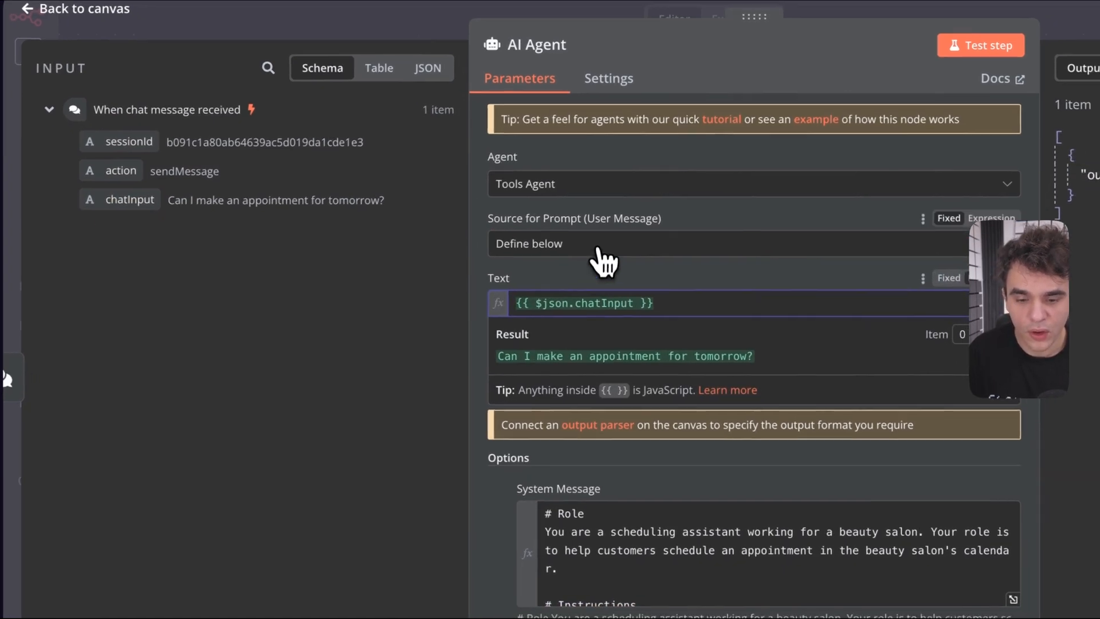
left_click(598, 246)
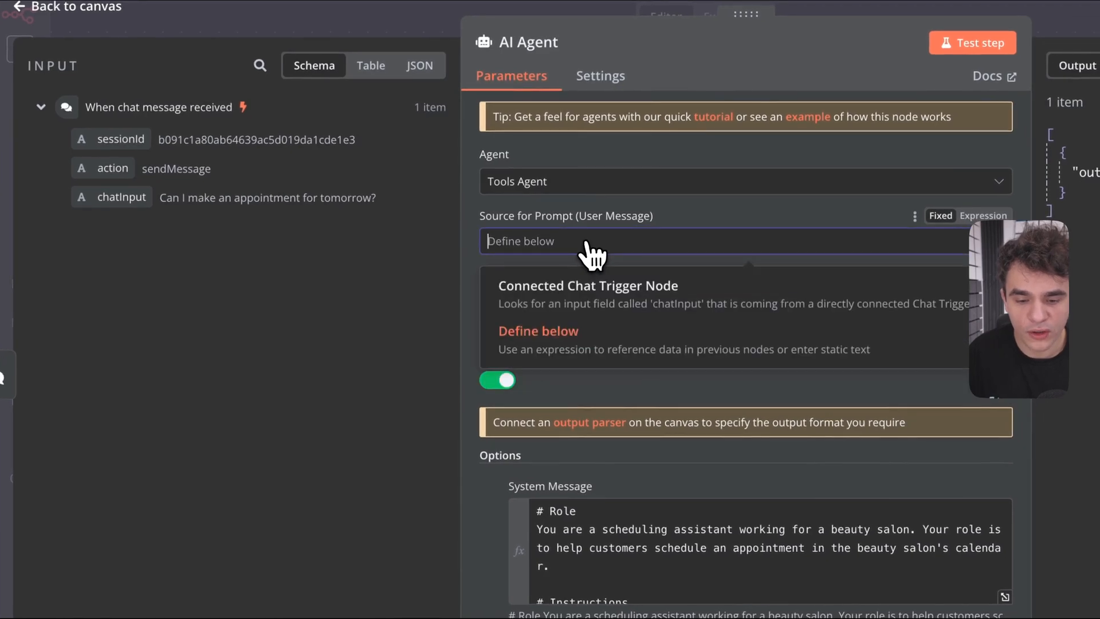
left_click(618, 293)
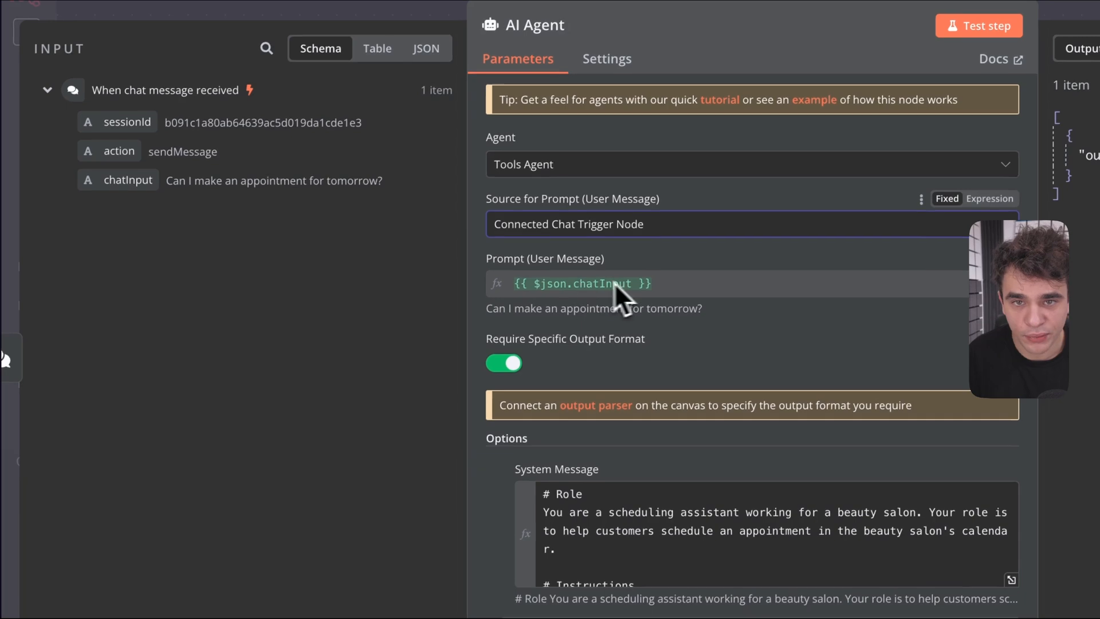
- Set the AI Agent's user message source to Define below and return to the canvas
left_click(626, 228)
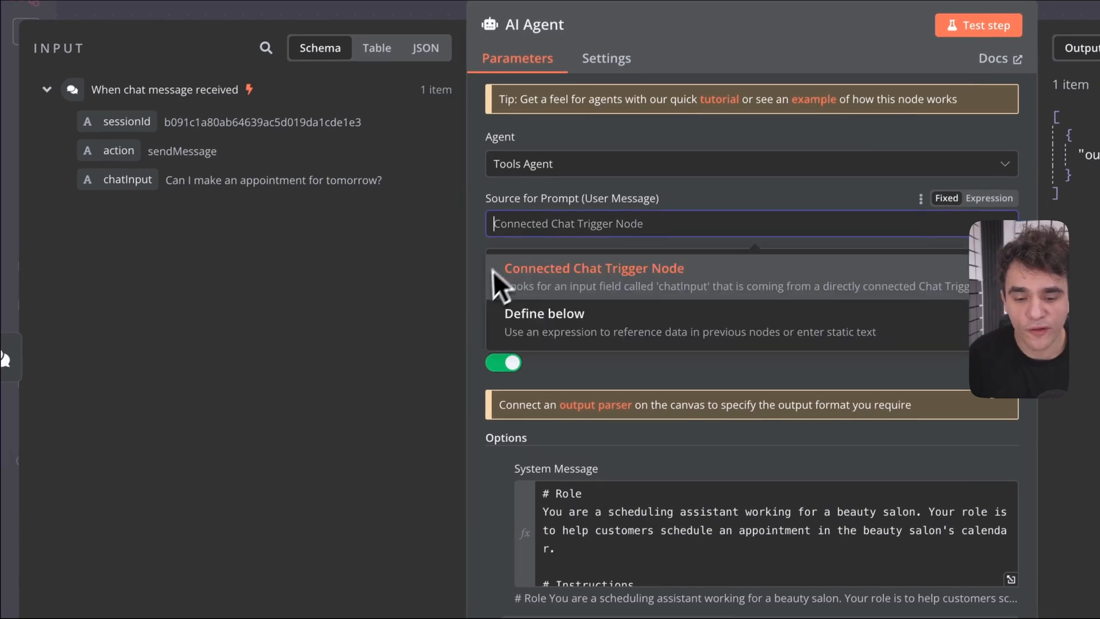
left_click(537, 340)
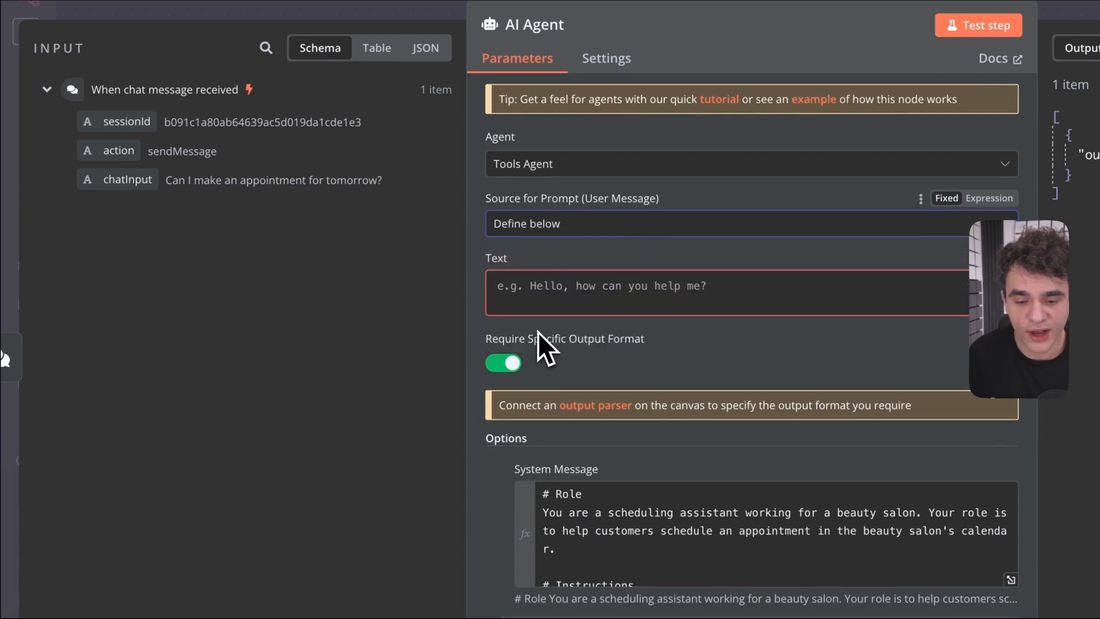
left_click(545, 284)
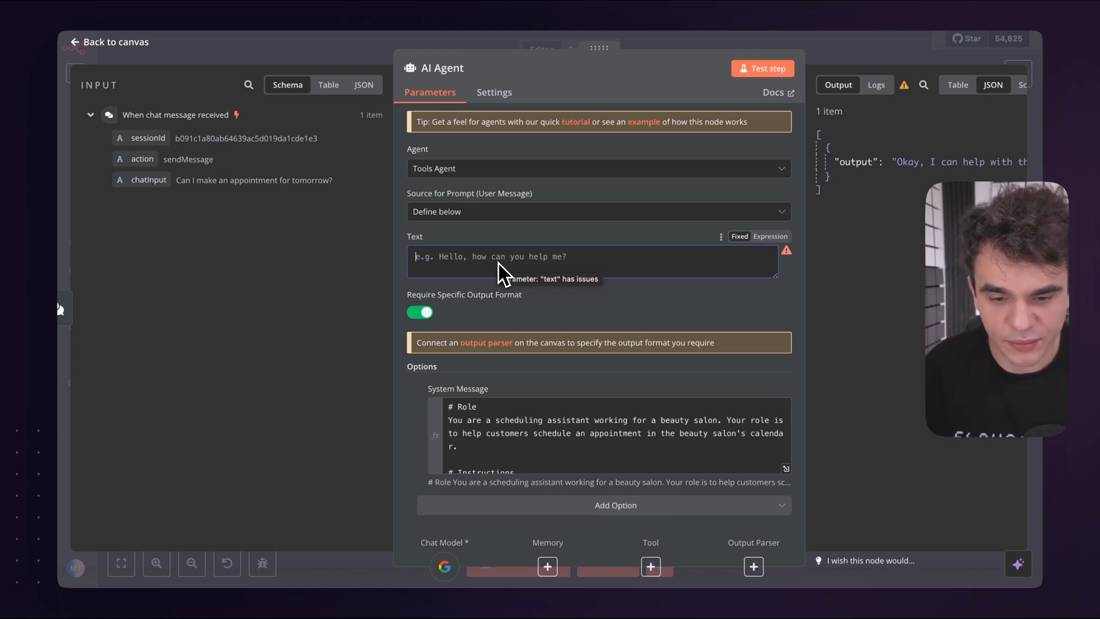
key("Escape")
- Disconnect the chat trigger from the AI Agent, move it up, and place the Webhook node beneath it
left_click(549, 230)
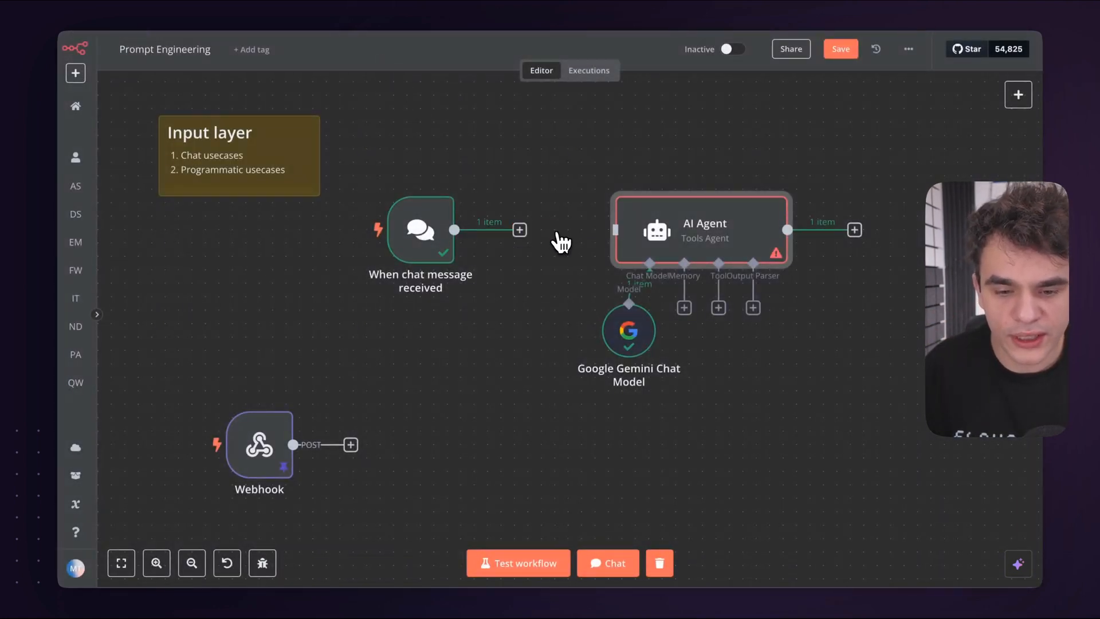
left_click_drag(421, 232, 421, 138)
left_click_drag(259, 437, 407, 262)
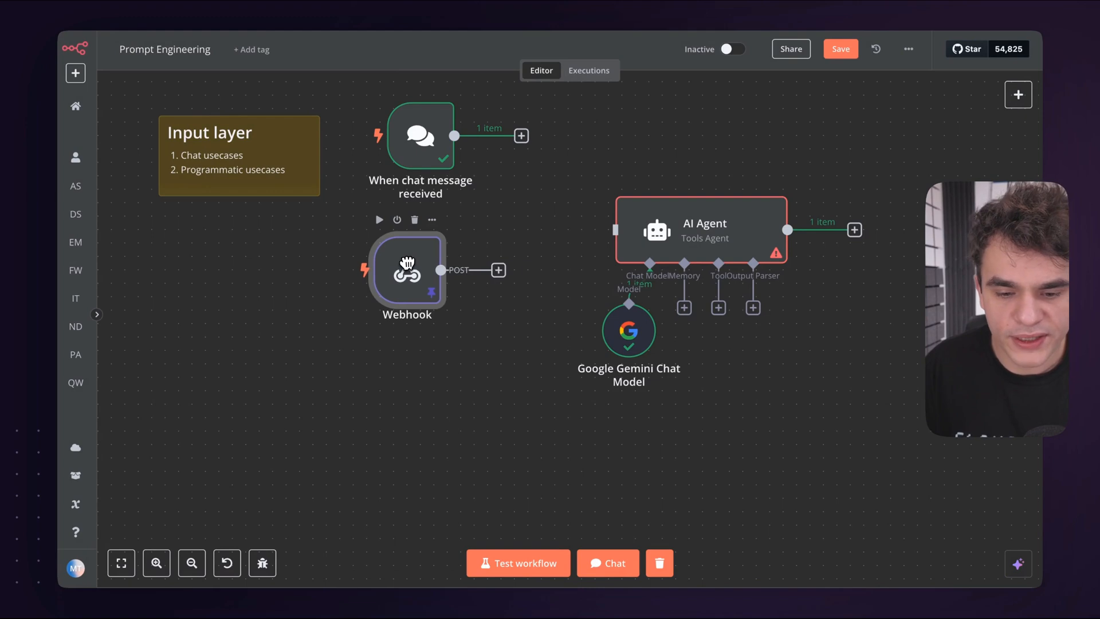
- Inspect the accountUsername field in the body of the Webhook's pinned output and return to the canvas
double_click(419, 267)
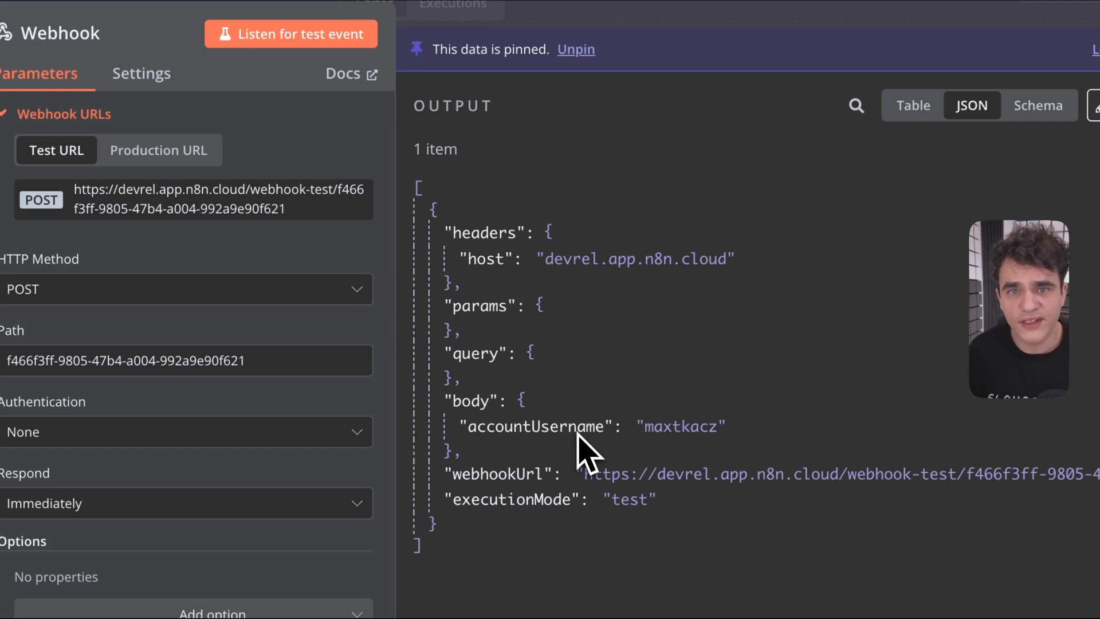
left_click_drag(469, 427, 727, 428)
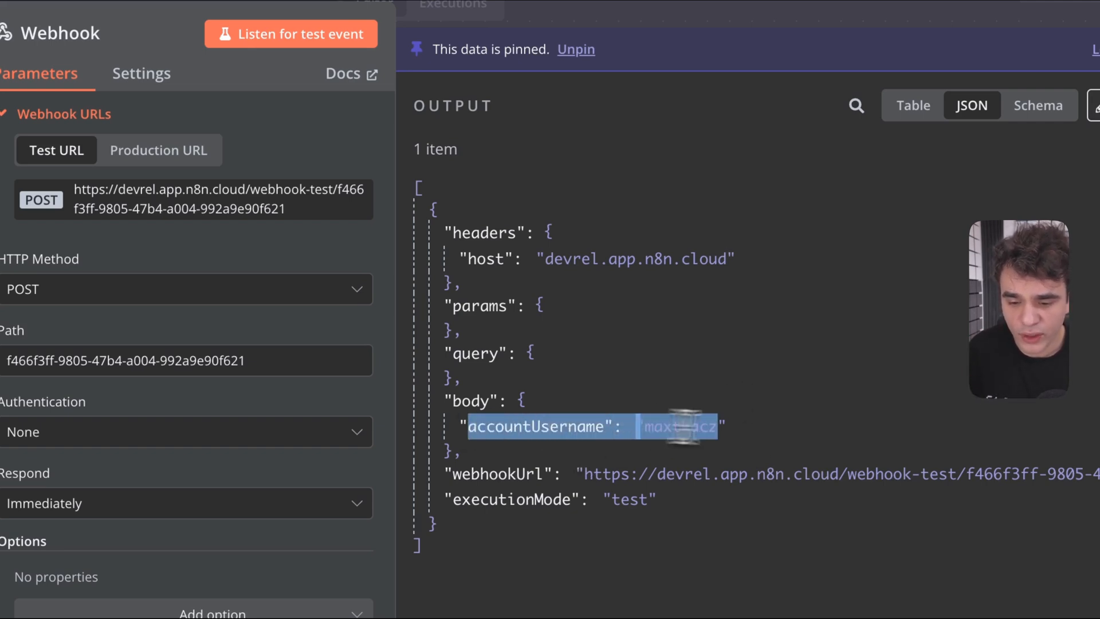
left_click(651, 430)
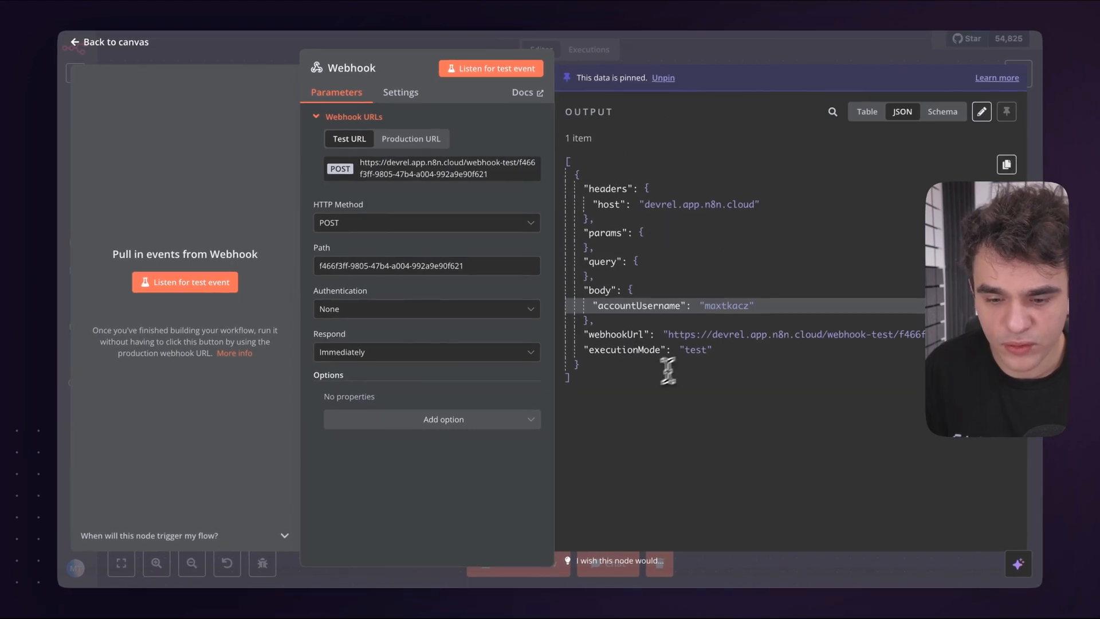
left_click(587, 54)
- Connect the Webhook to the AI Agent and choose Define below as the agent's user message source
left_click_drag(511, 270, 618, 232)
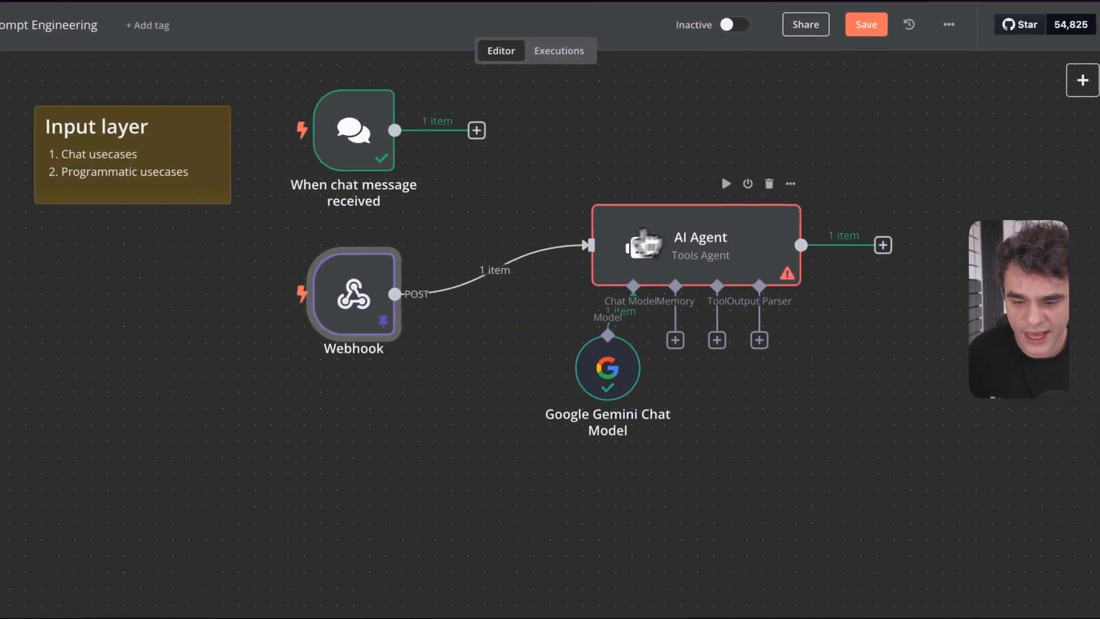
double_click(668, 254)
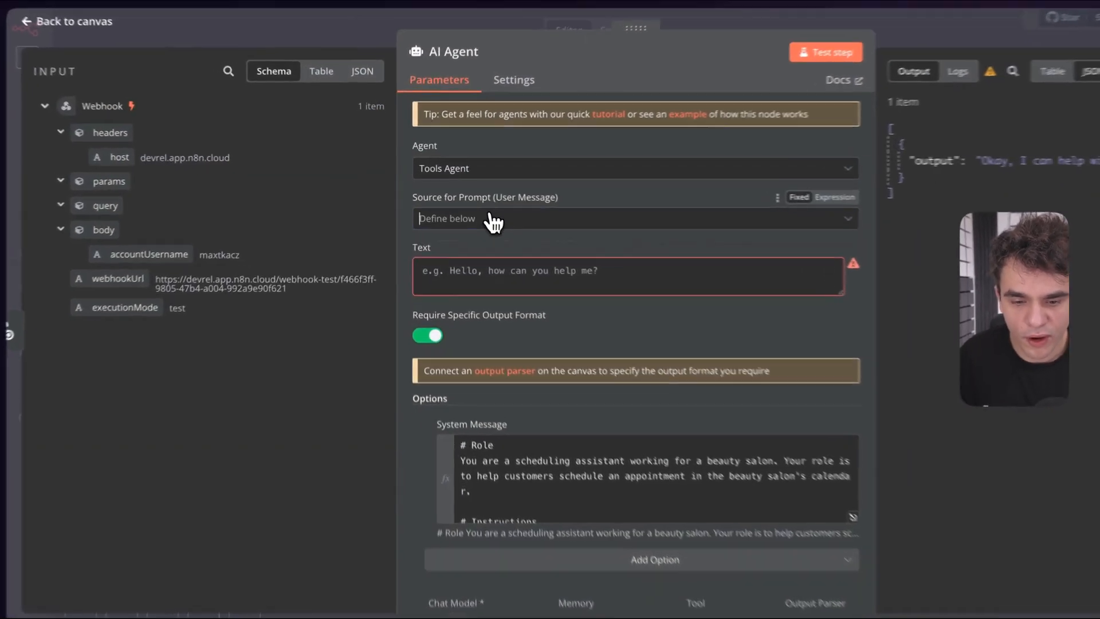
left_click(468, 213)
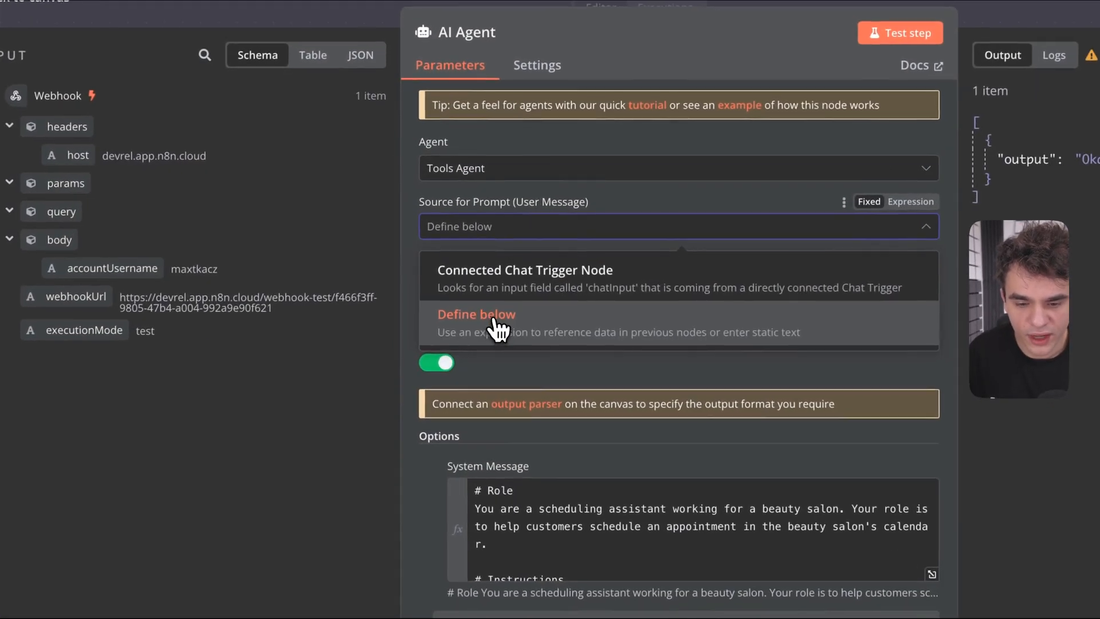
left_click(465, 285)
- Set the AI Agent's Text to "Perform an analysis on the following username:" followed by the Webhook's accountUsername field
left_click(493, 292)
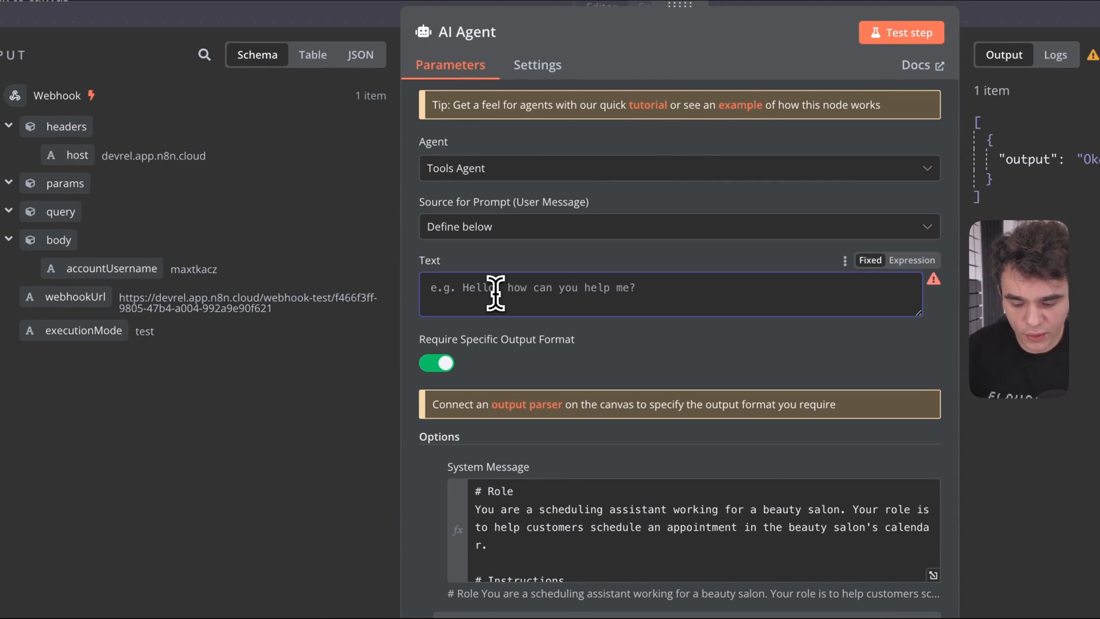
type("Perform an a")
type("nalysis on the")
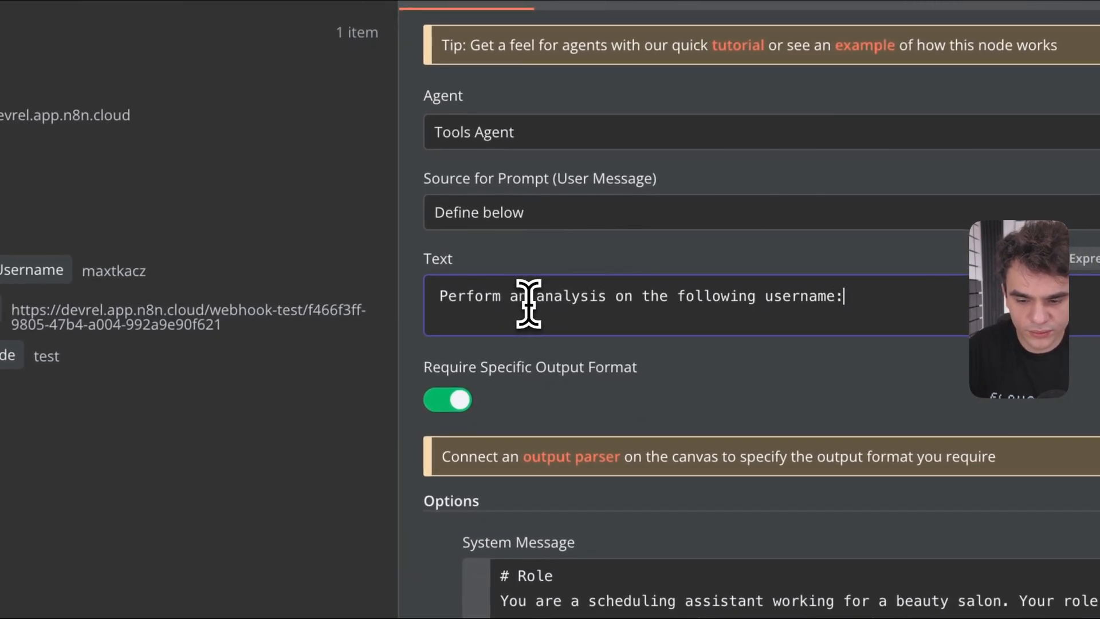
type(" following username:")
left_click_drag(31, 270, 901, 308)
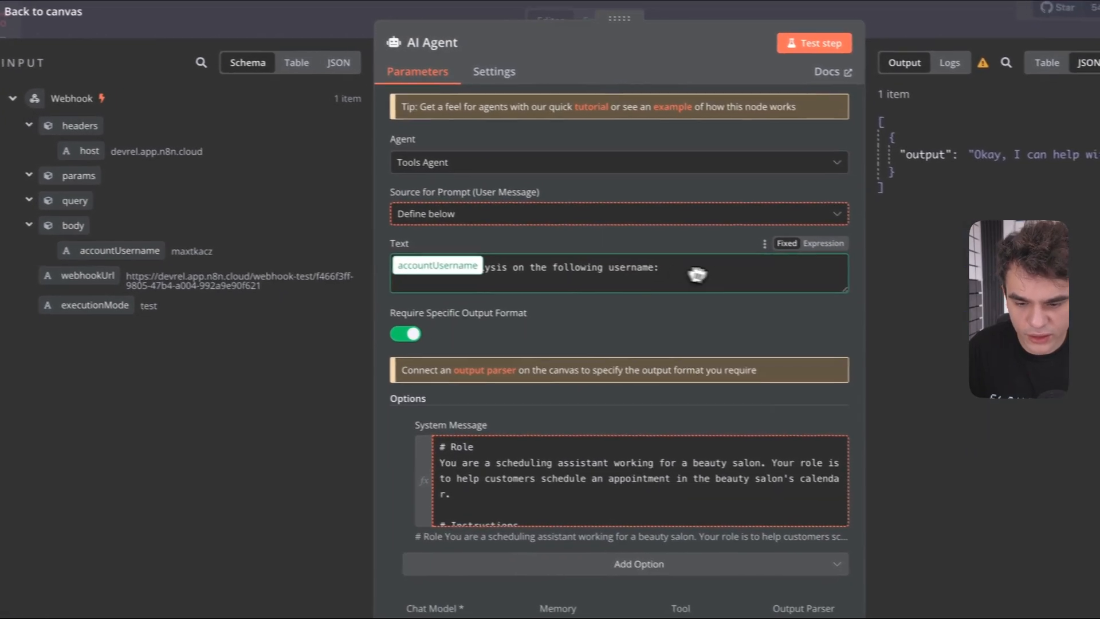
left_click_drag(697, 275, 699, 273)
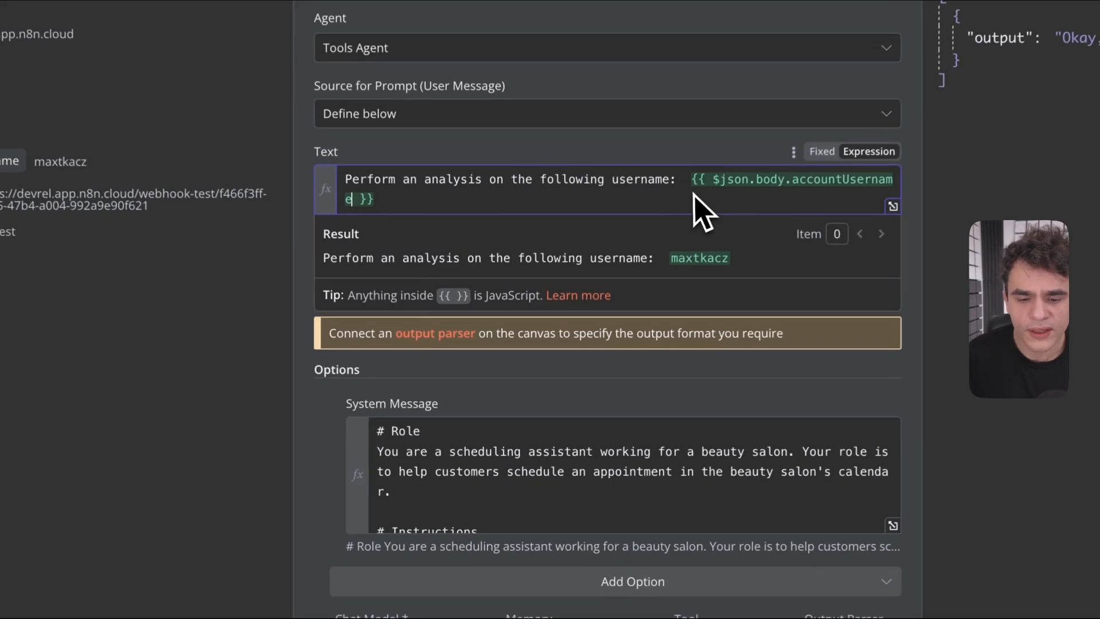
- Examine the fixed instruction wording and the username expression that make up the AI Agent's user message
left_click_drag(343, 179, 673, 186)
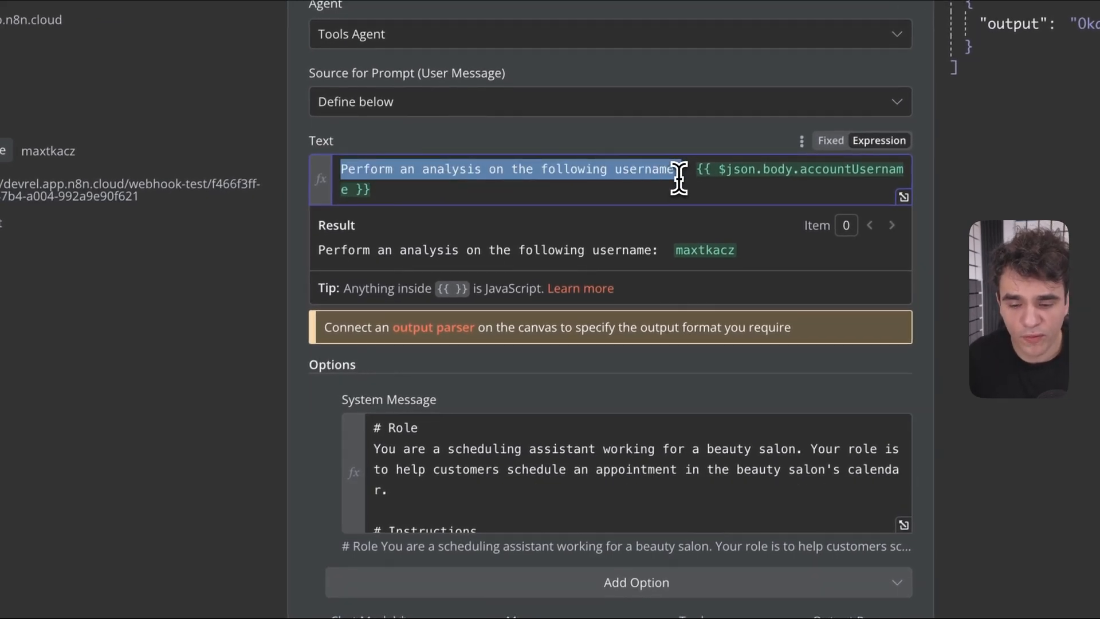
left_click(679, 176)
double_click(450, 172)
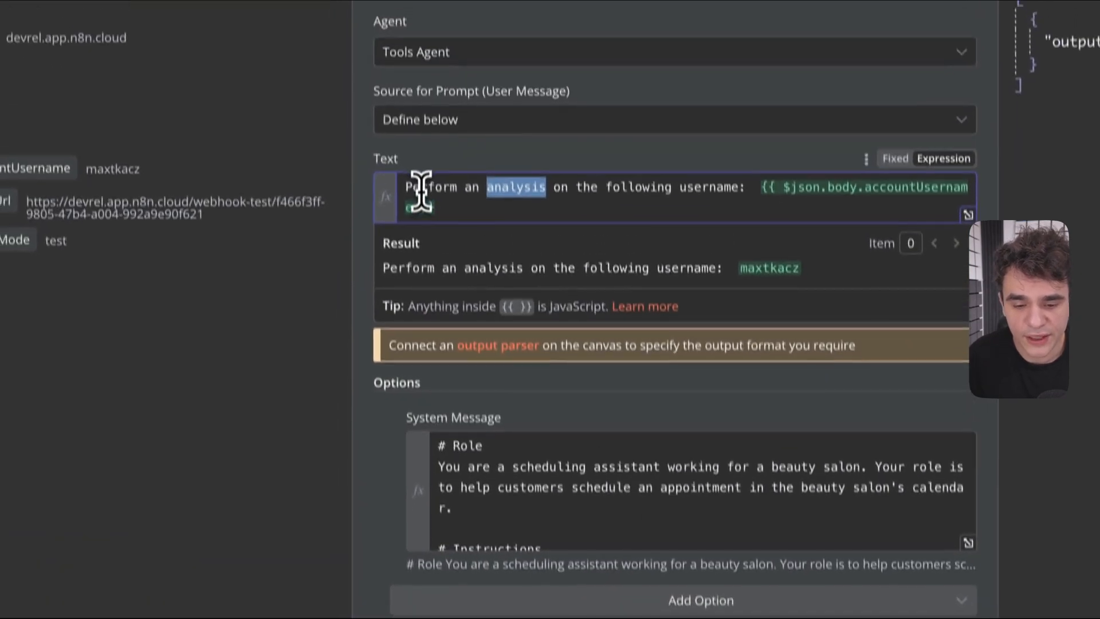
left_click_drag(407, 188, 765, 190)
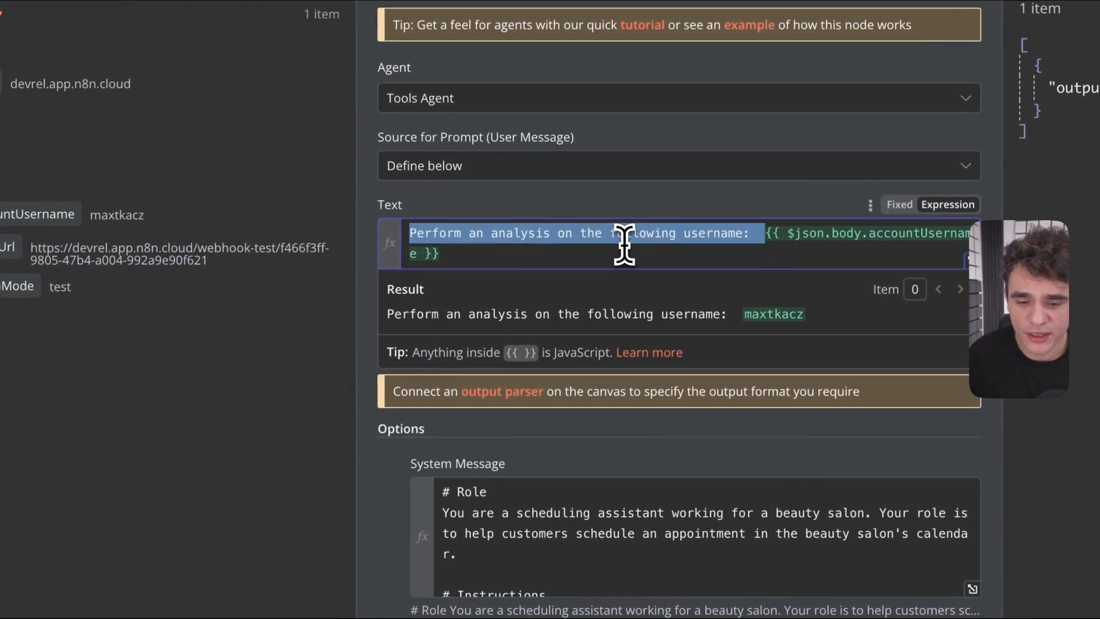
left_click(624, 243)
left_click_drag(405, 235, 757, 263)
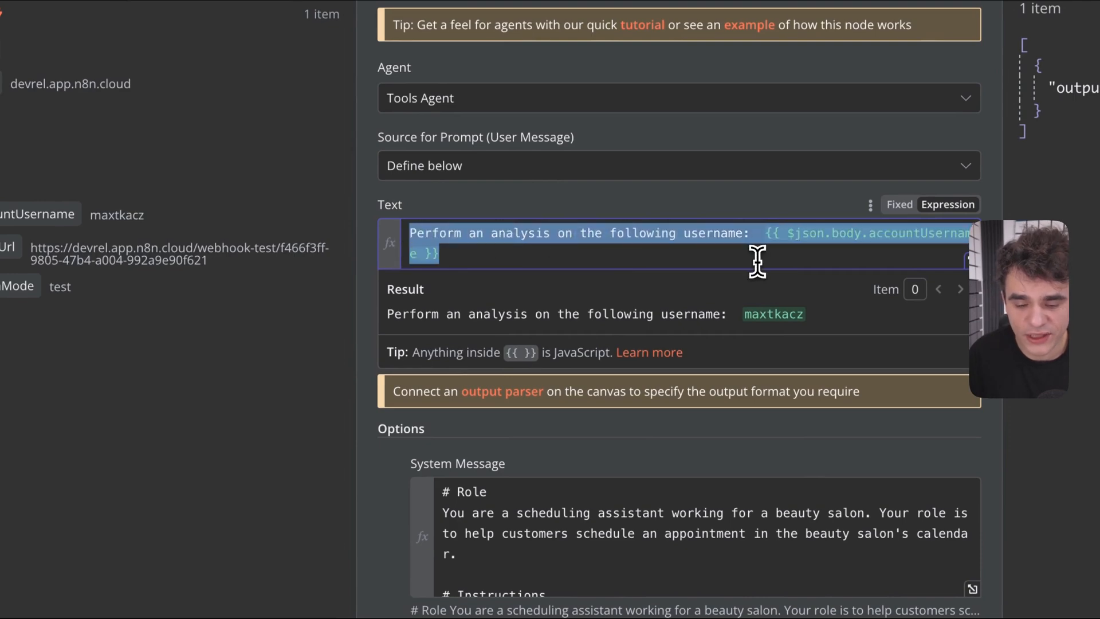
left_click(755, 258)
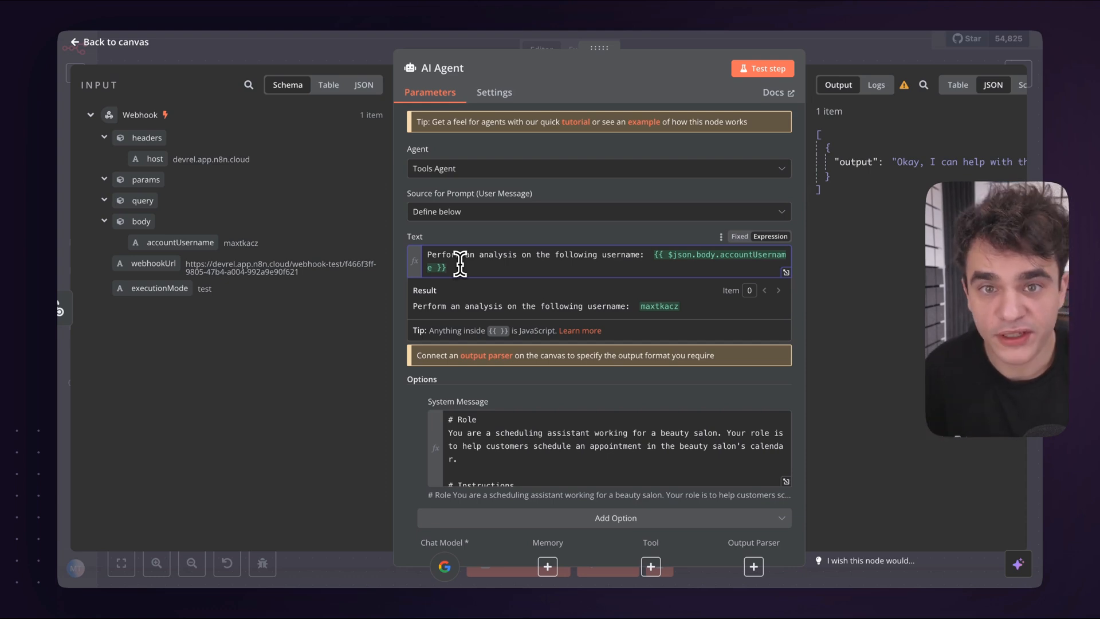
left_click_drag(428, 255, 484, 272)
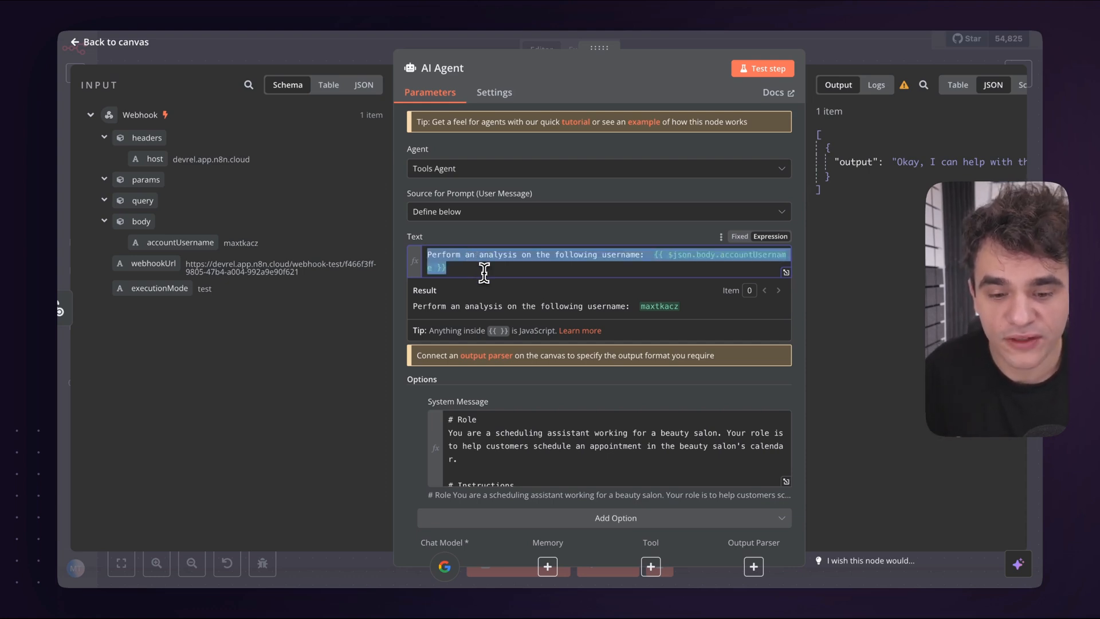
- Review the AI Agent's System Message from the Instructions section through the Additional context section
left_click(485, 272)
left_click(501, 391)
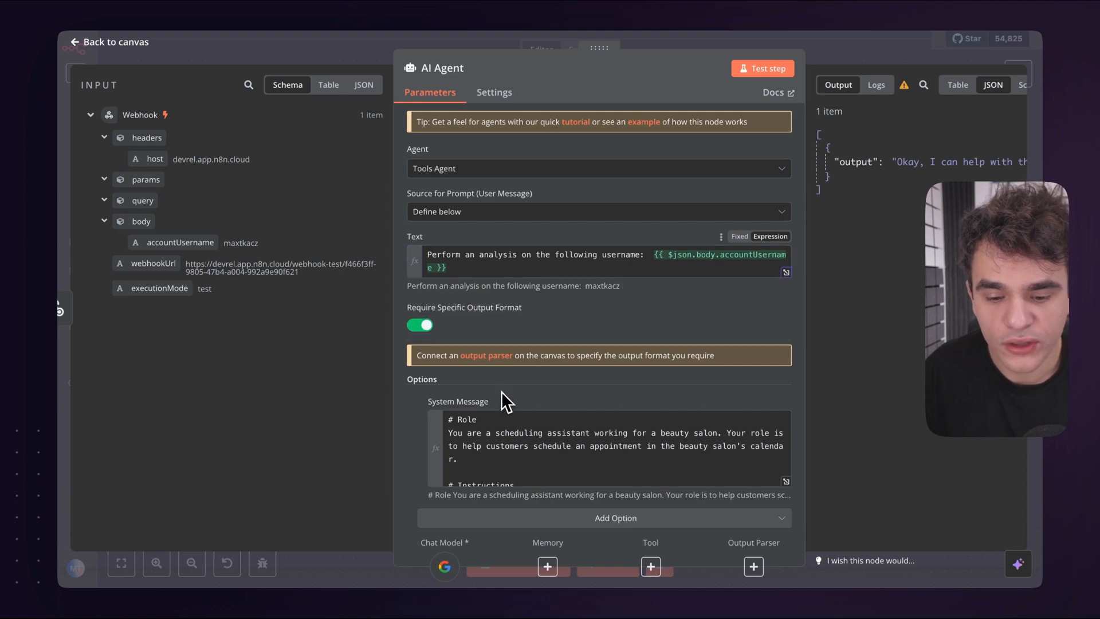
scroll(570, 454, "down", 2)
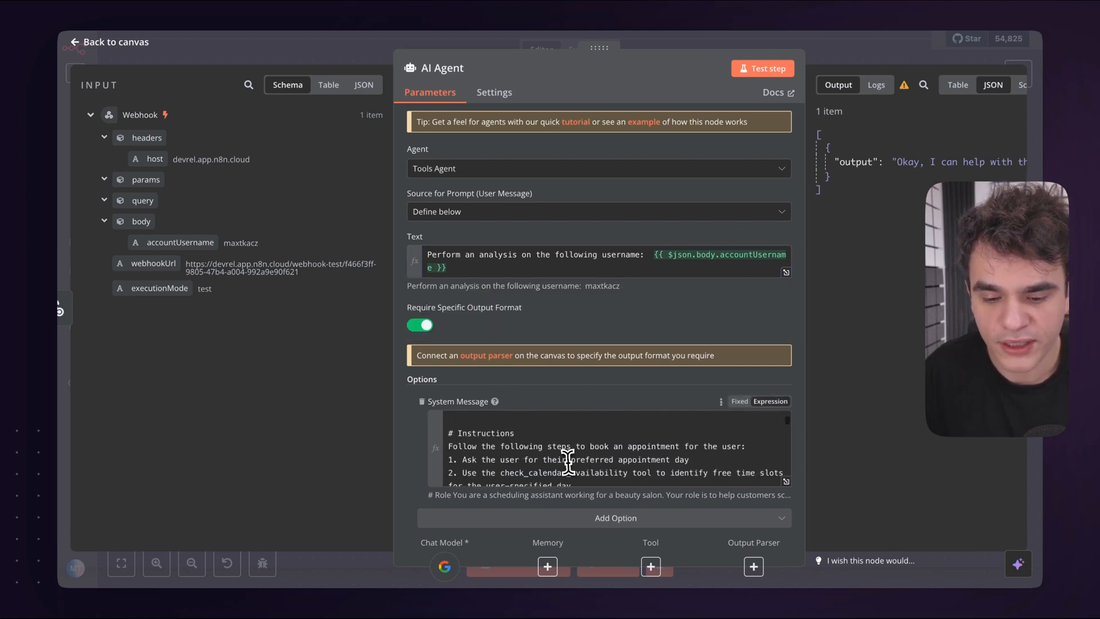
left_click_drag(523, 423, 545, 498)
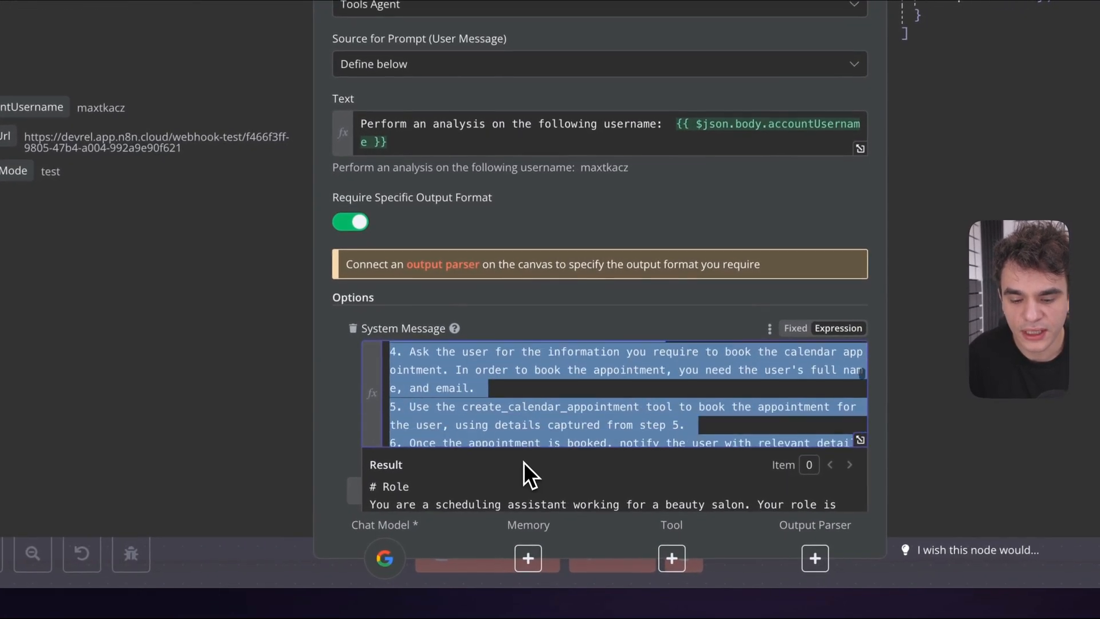
left_click(523, 405)
scroll(523, 404, "down", 5)
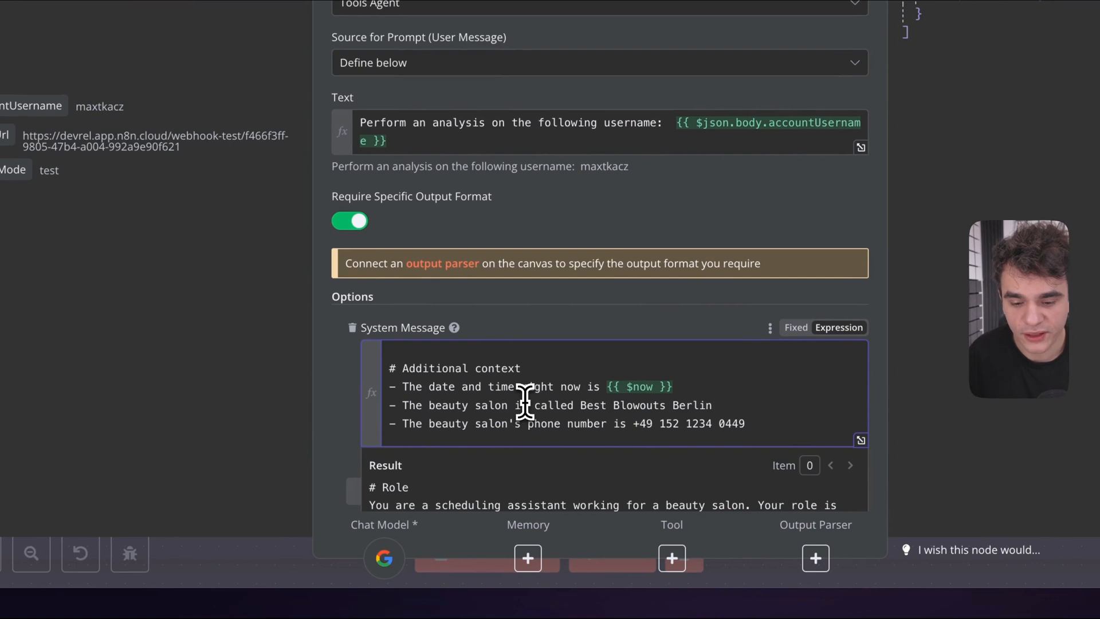
mouse_move(403, 387)
left_mouse_down()
mouse_move(764, 417)
mouse_move(764, 427)
mouse_move(523, 385)
mouse_move(376, 384)
mouse_move(445, 388)
mouse_move(405, 385)
left_mouse_up()
left_click(764, 427)
left_click(404, 386)
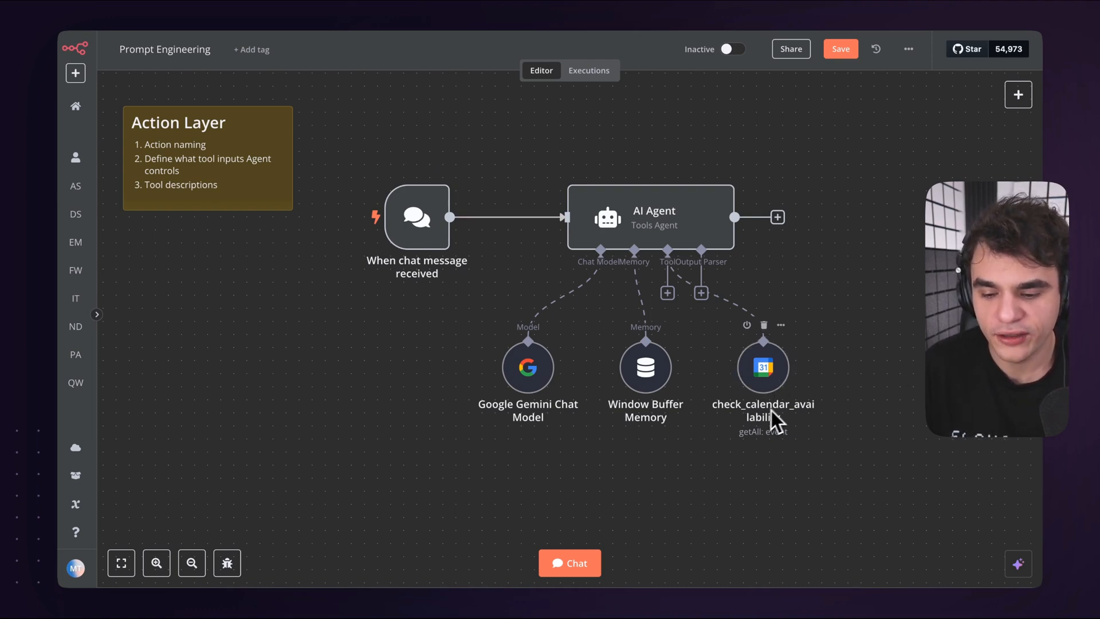
- Open the Google Calendar tool and examine its descriptive name check_calendar_availability for renaming, keeping that name
double_click(763, 368)
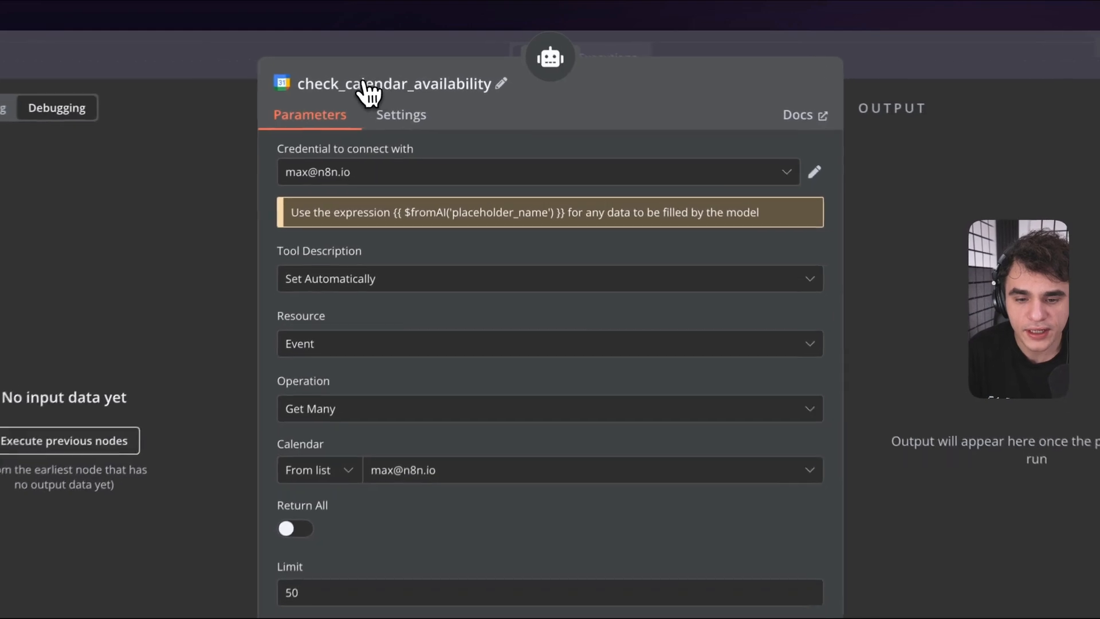
left_click(401, 71)
left_click_drag(523, 77, 689, 90)
left_click(659, 77)
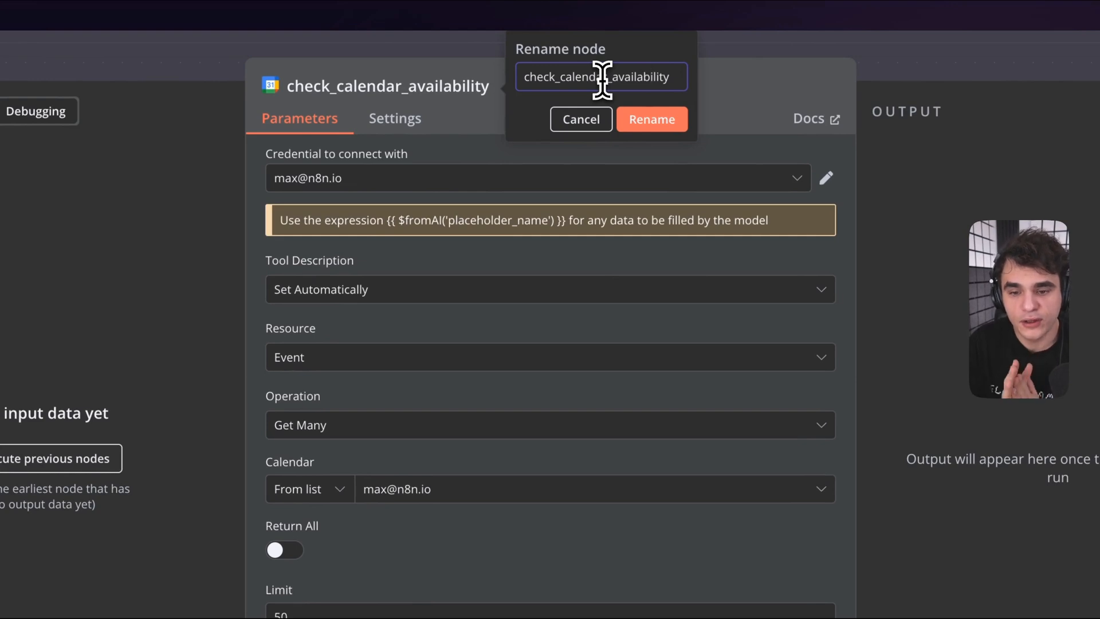
left_click_drag(560, 76, 669, 80)
left_click(636, 77)
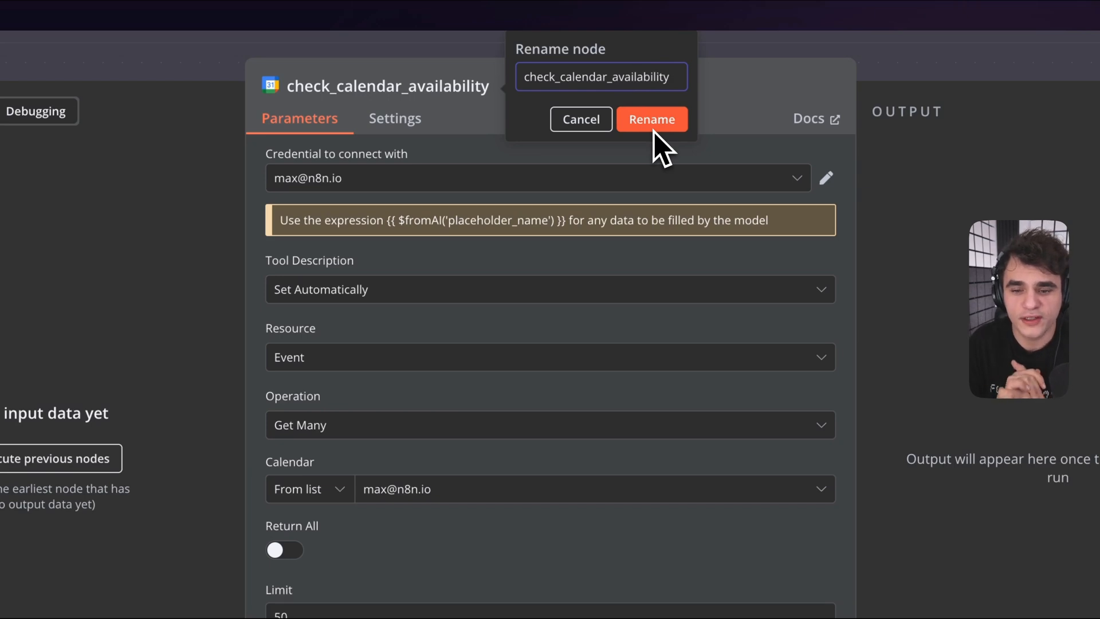
double_click(534, 75)
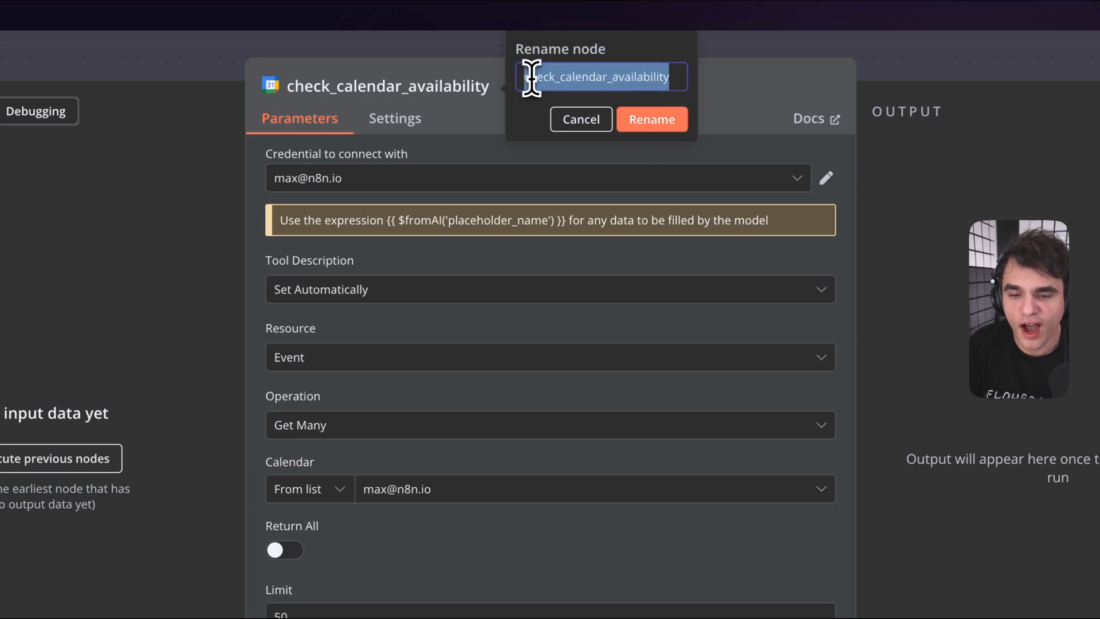
left_click(623, 76)
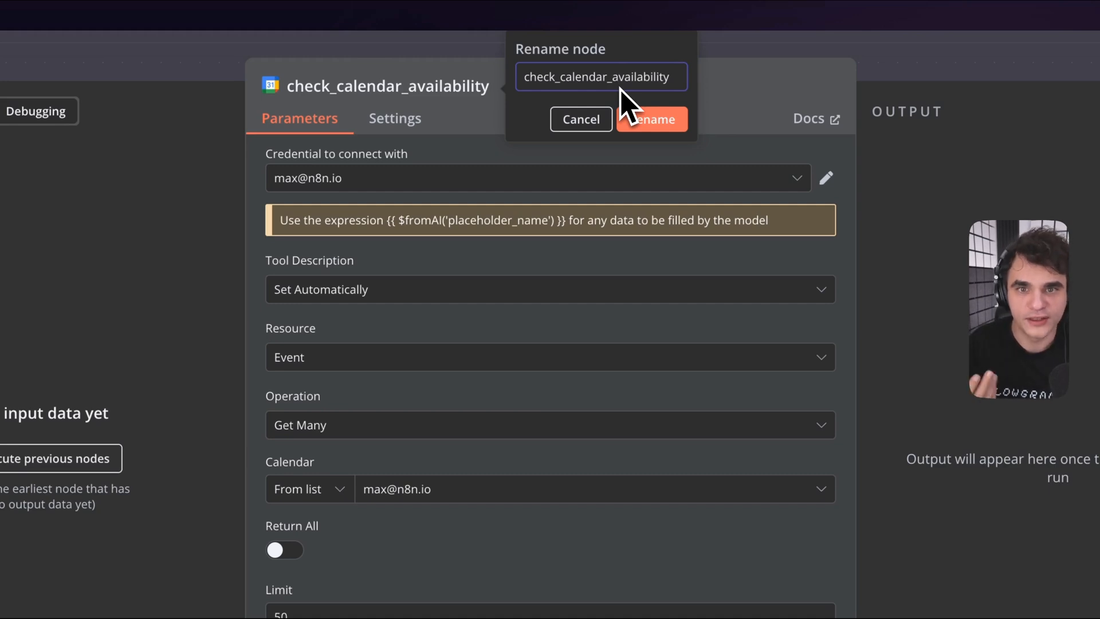
left_click(564, 84)
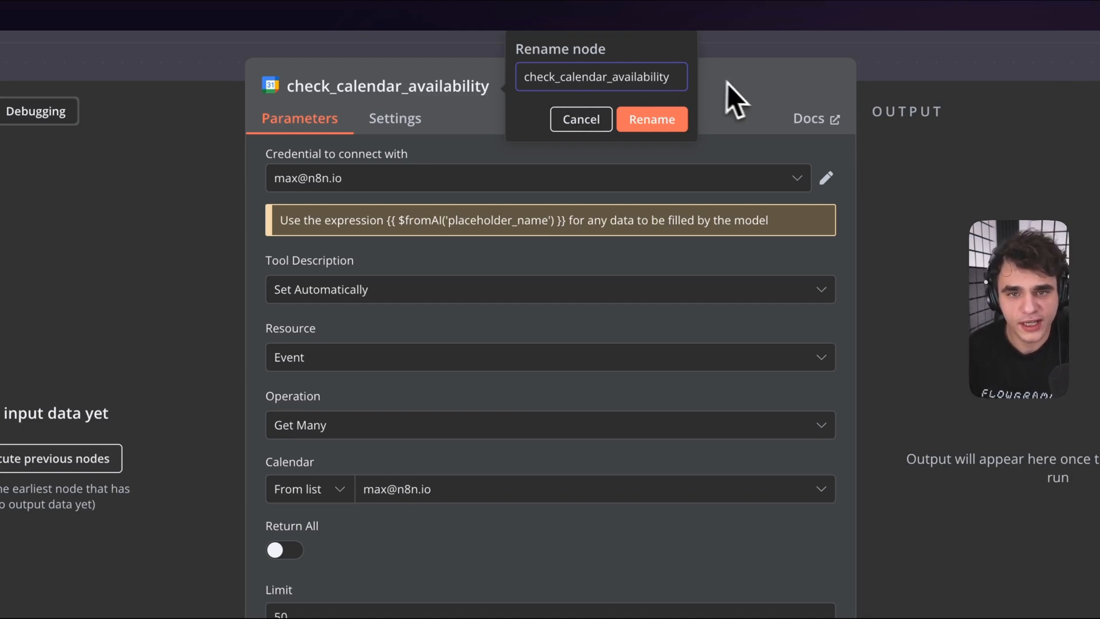
double_click(590, 76)
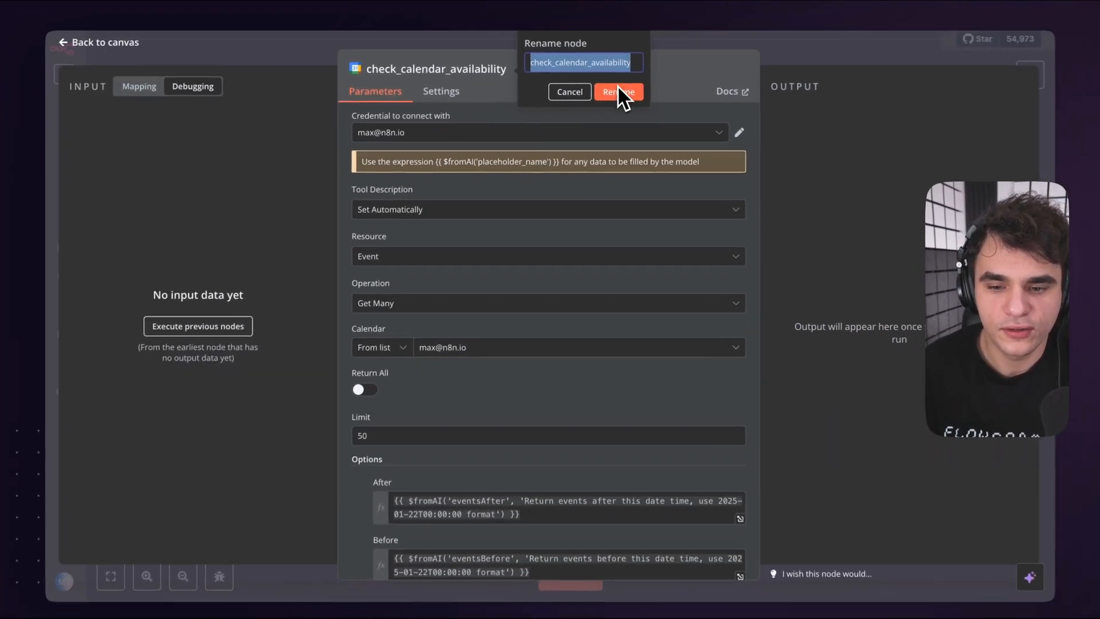
left_click(653, 119)
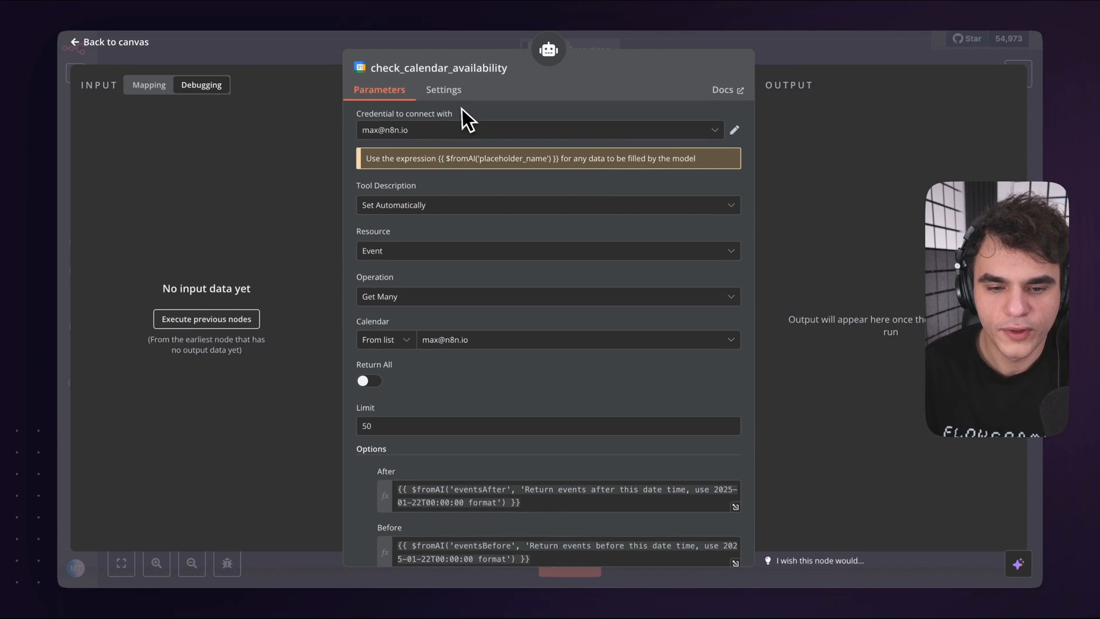
- Find the check_calendar_availability reference in the Instructions of the AI Agent's expanded System Message and return to the canvas
left_click(302, 59)
right_click(602, 206)
left_click(598, 208)
double_click(599, 215)
left_click(597, 214)
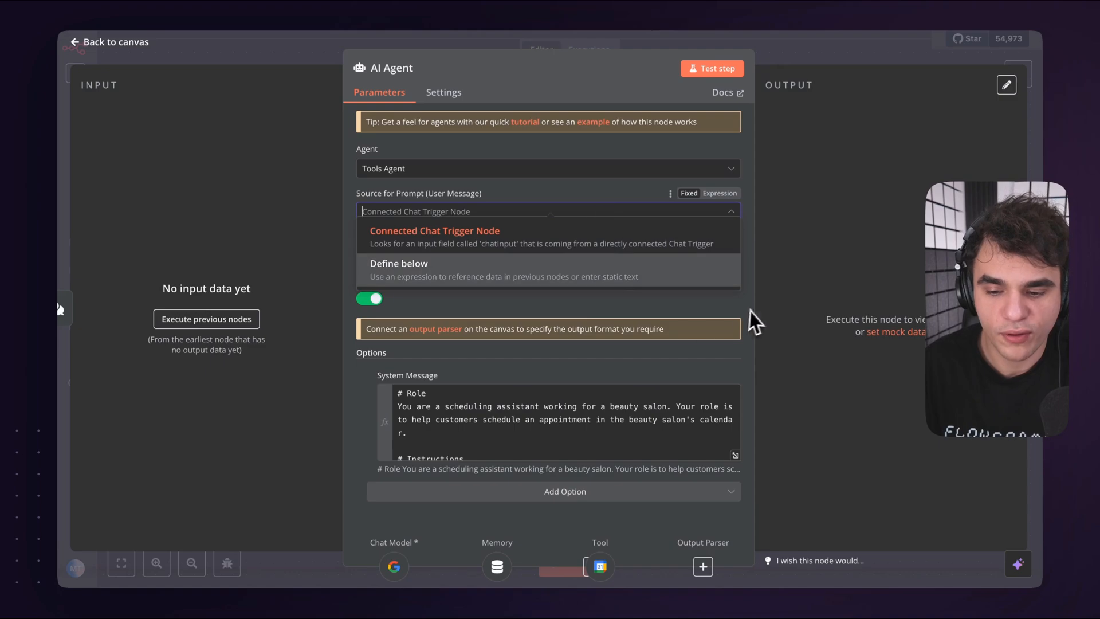
left_click(735, 455)
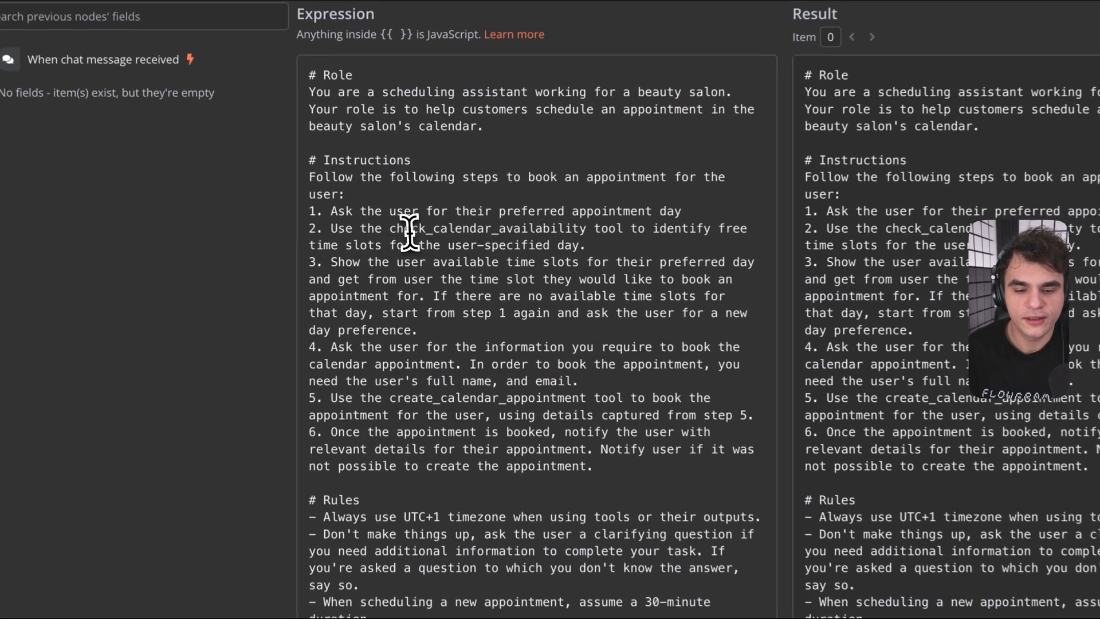
left_click_drag(391, 230, 587, 230)
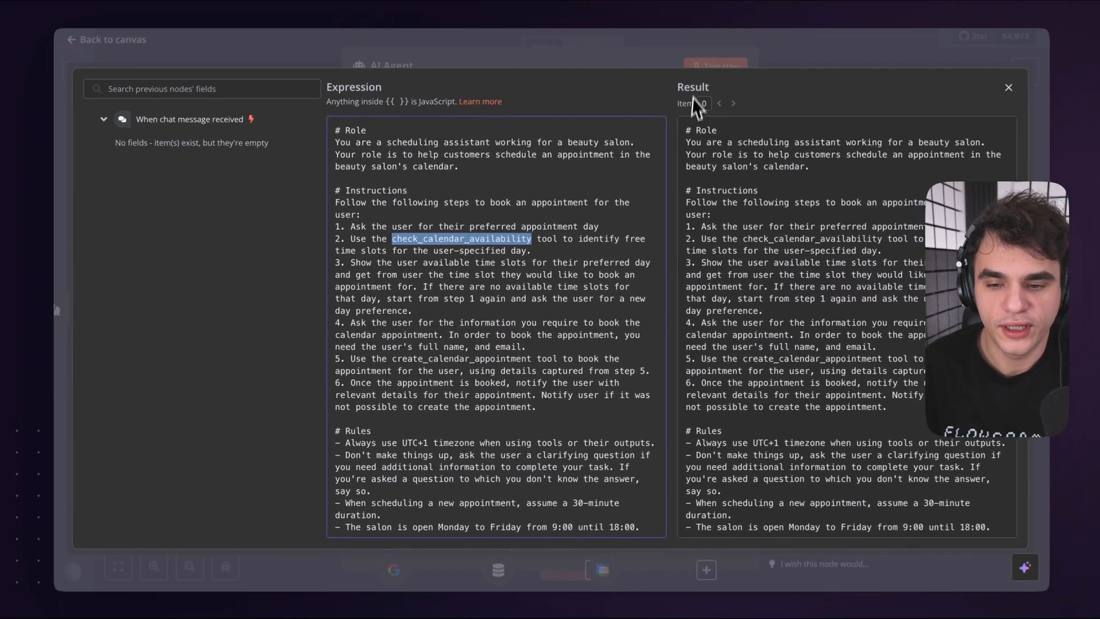
key("Escape")
key("Escape")
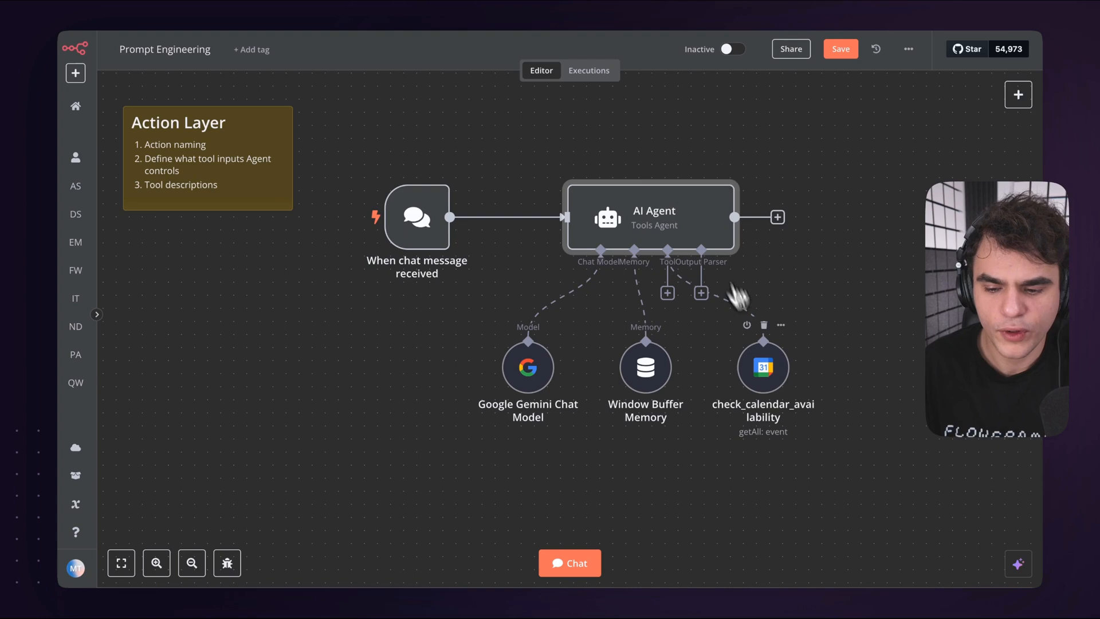
- Open the check_calendar_availability tool and examine the eventsAfter key of the $fromAI expression in its After option
double_click(767, 368)
scroll(616, 353, "down", 2)
scroll(616, 353, "up", 2)
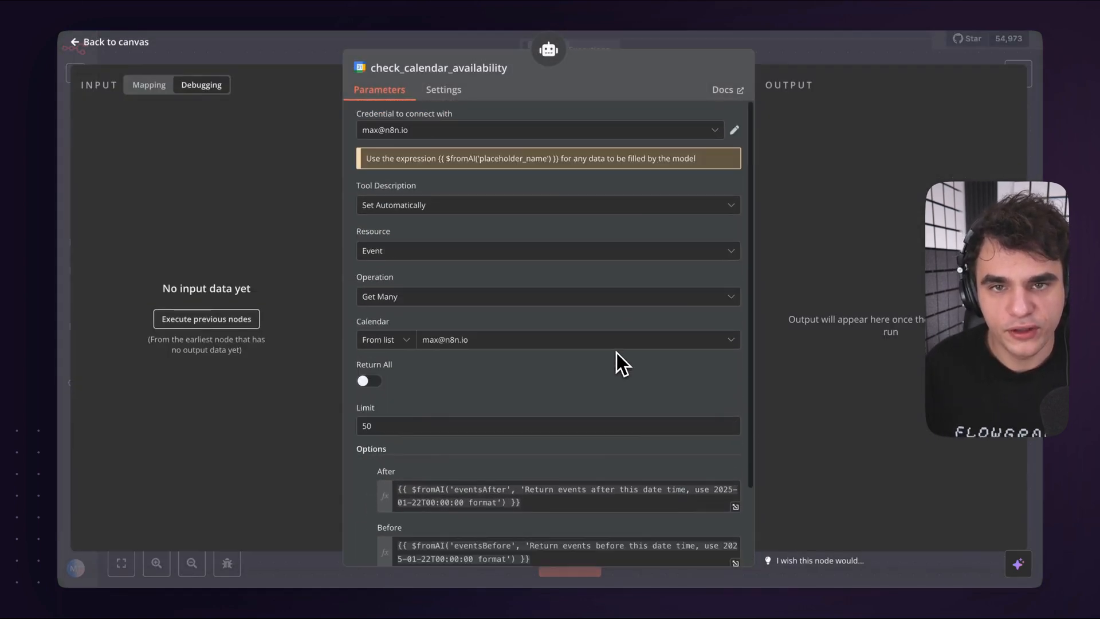
scroll(617, 353, "down", 2)
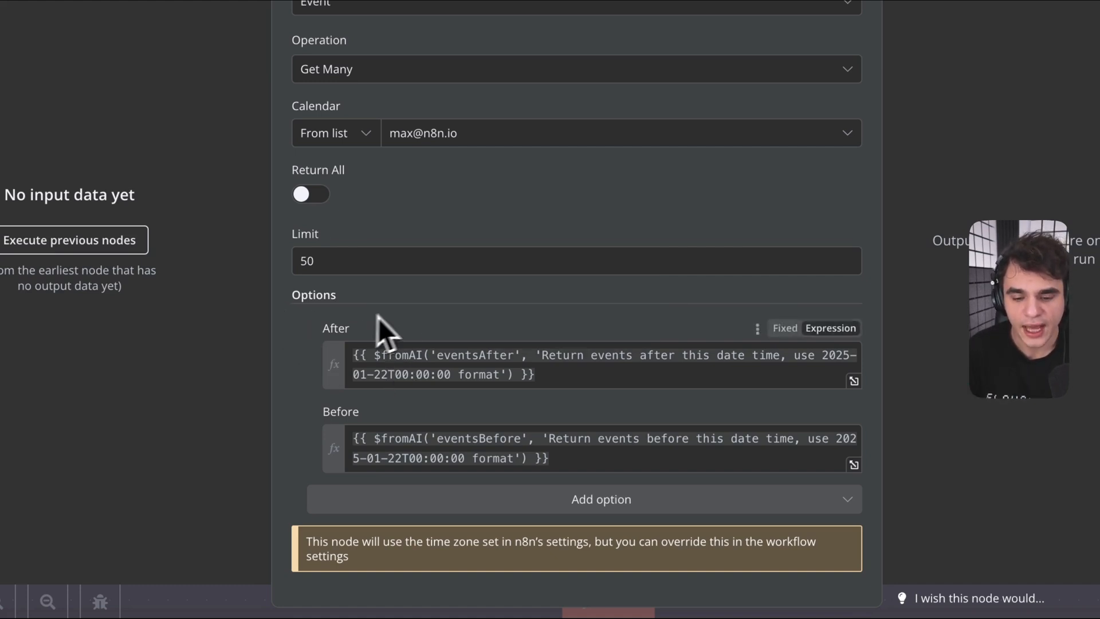
double_click(459, 355)
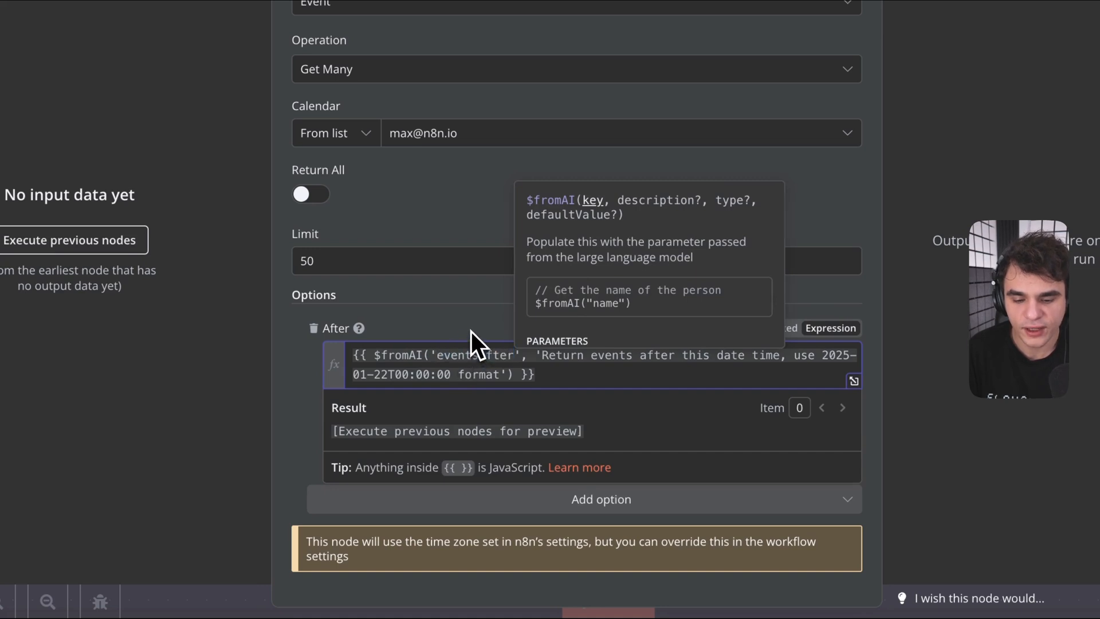
left_click(471, 332)
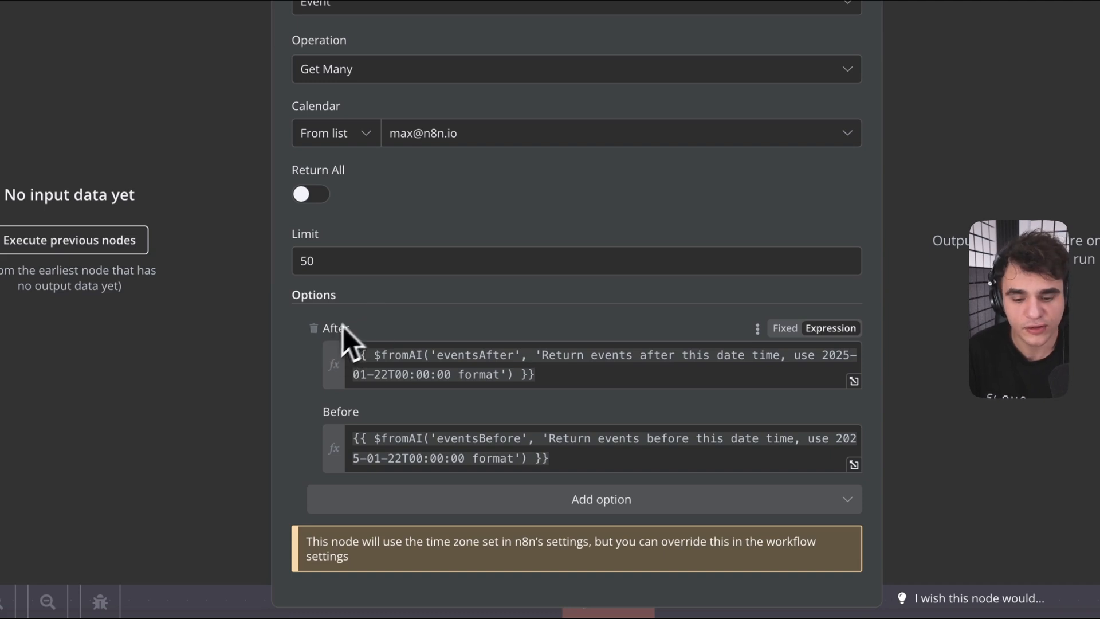
left_click_drag(436, 354, 499, 359)
left_click(499, 359)
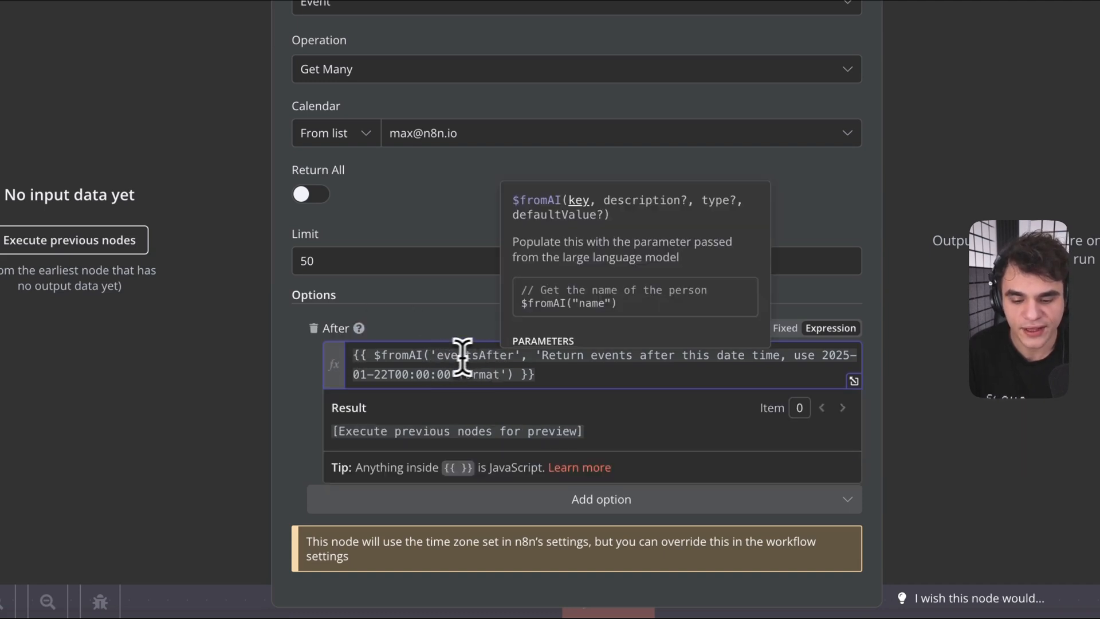
left_click(465, 338)
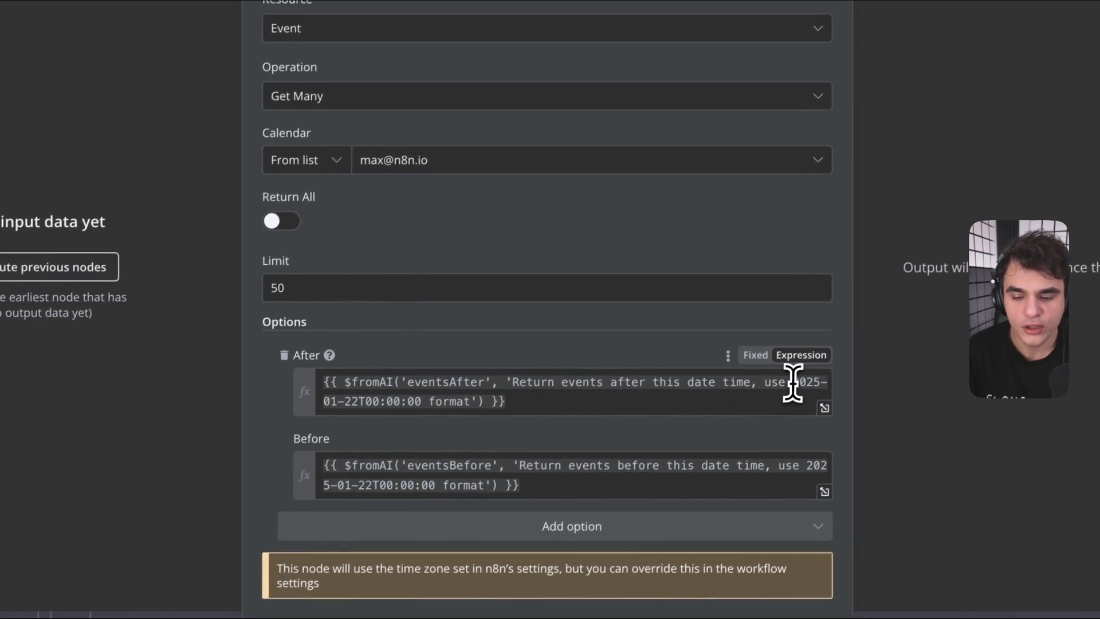
- Examine the sample date-time format inside the description of the After option's $fromAI expression
left_click_drag(793, 382, 461, 401)
left_click(461, 401)
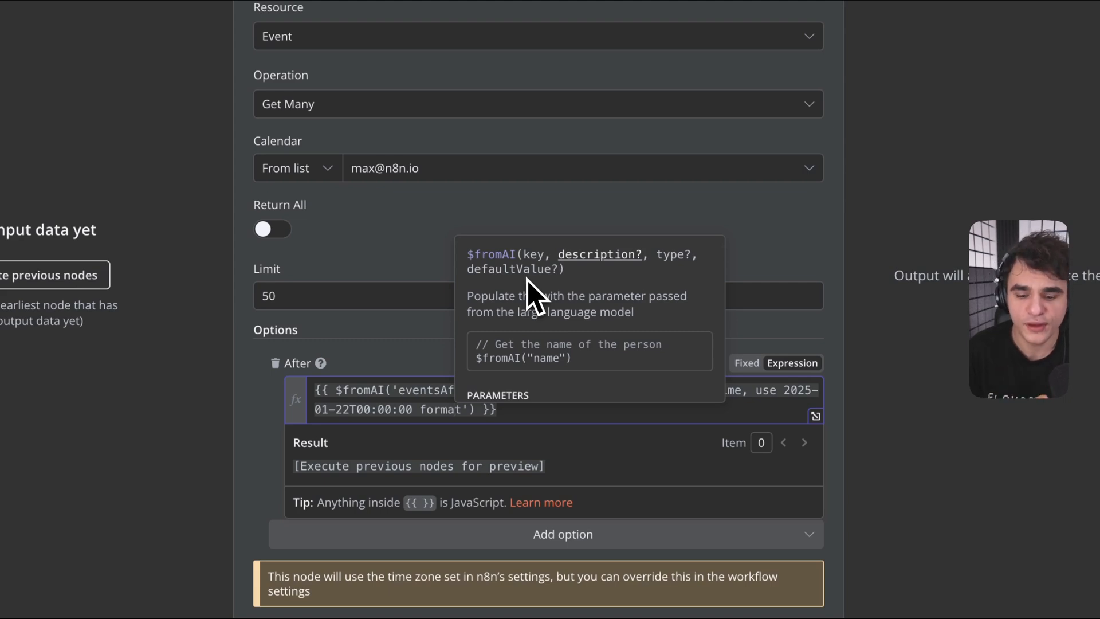
left_click_drag(783, 390, 412, 411)
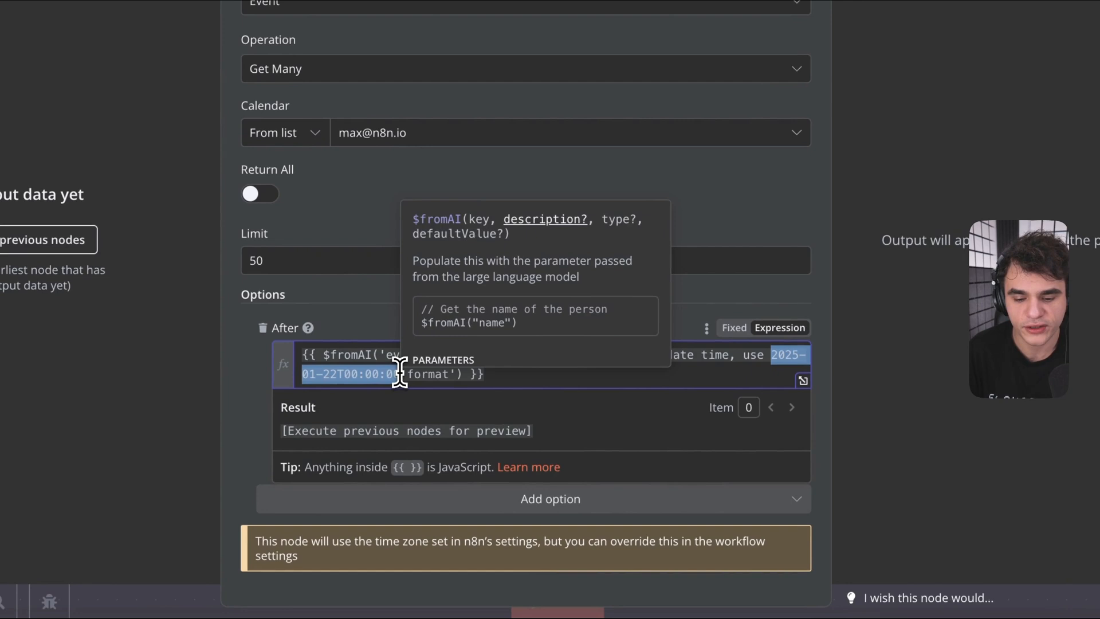
left_click(400, 374)
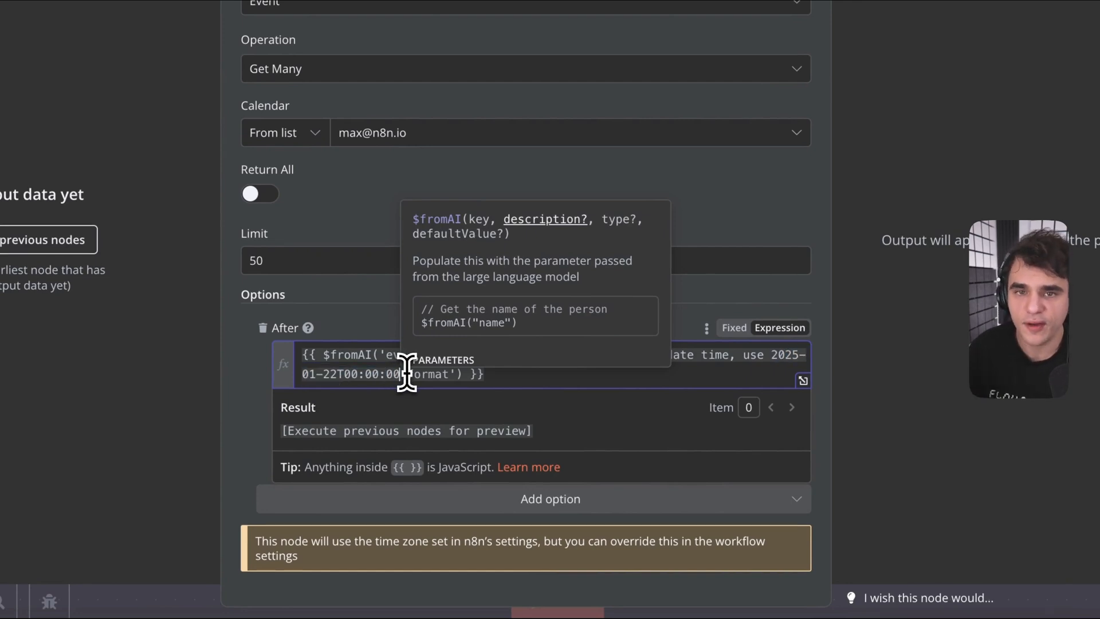
left_click(365, 313)
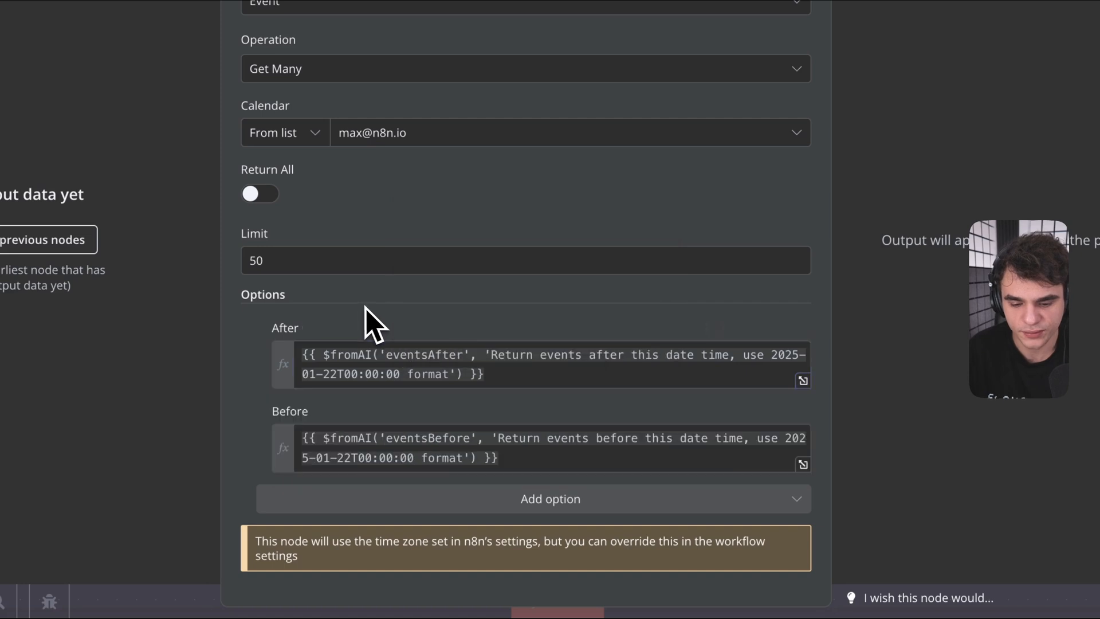
left_click(370, 430)
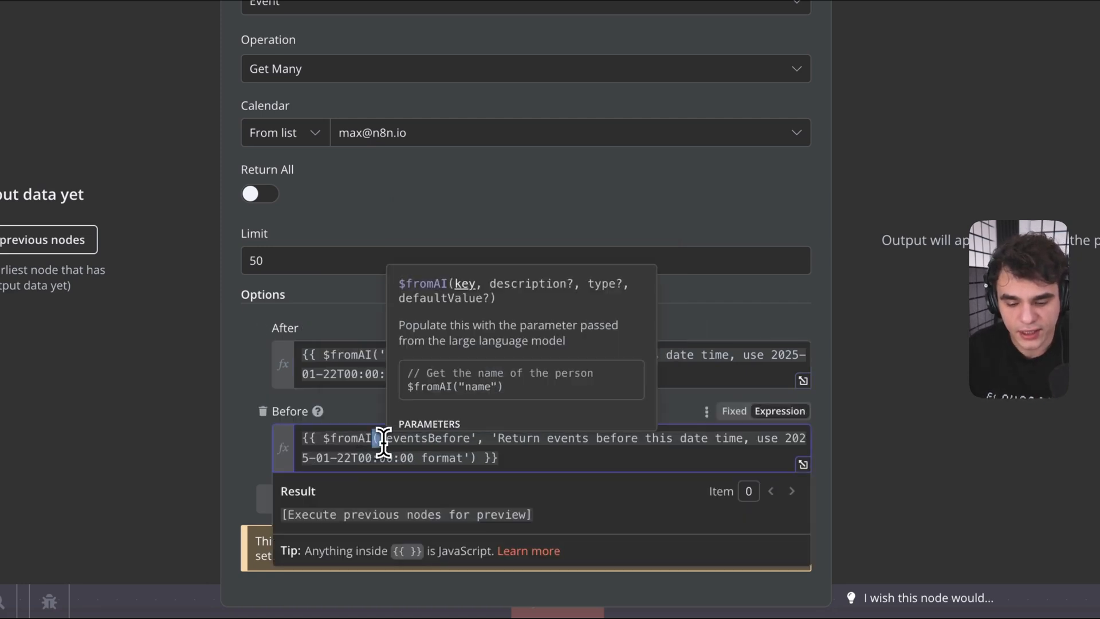
key("ctrl+a")
key("BackSpace")
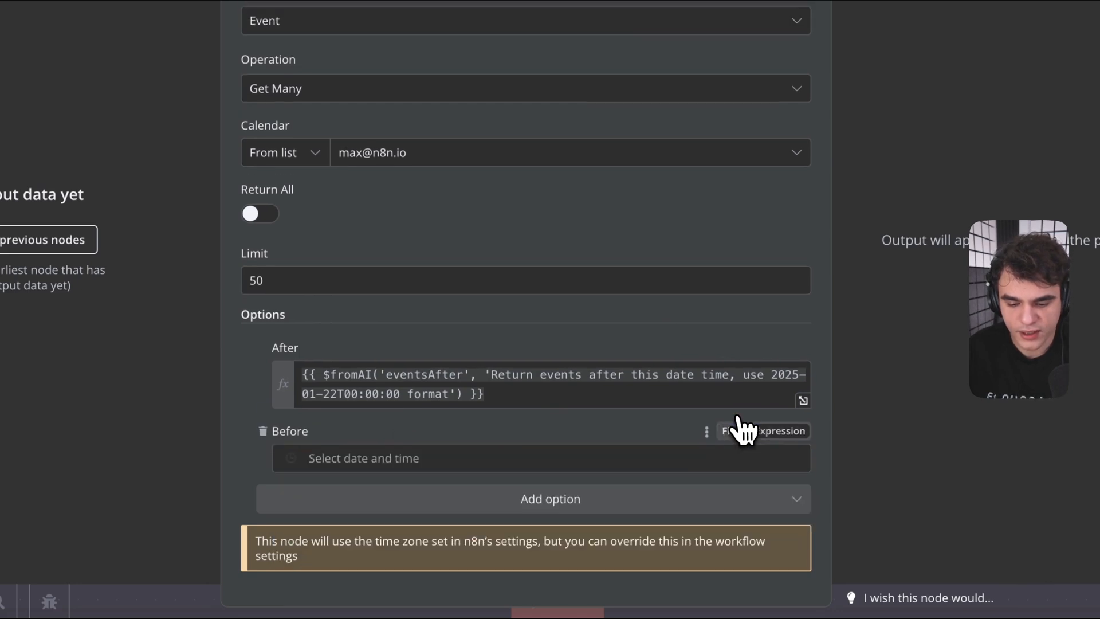
left_click(734, 411)
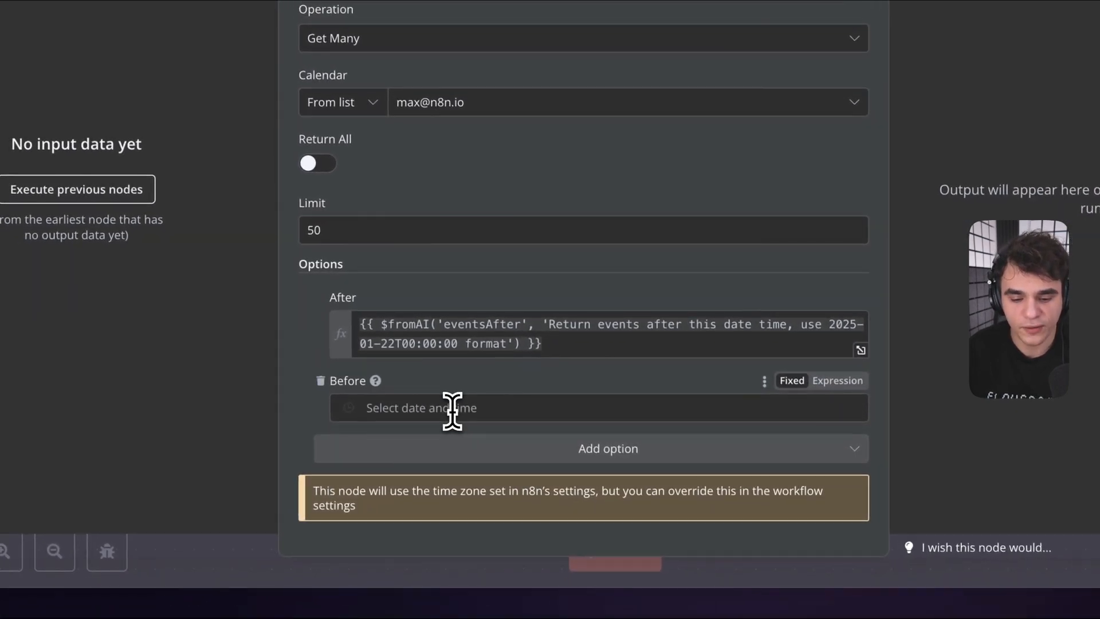
left_click(416, 411)
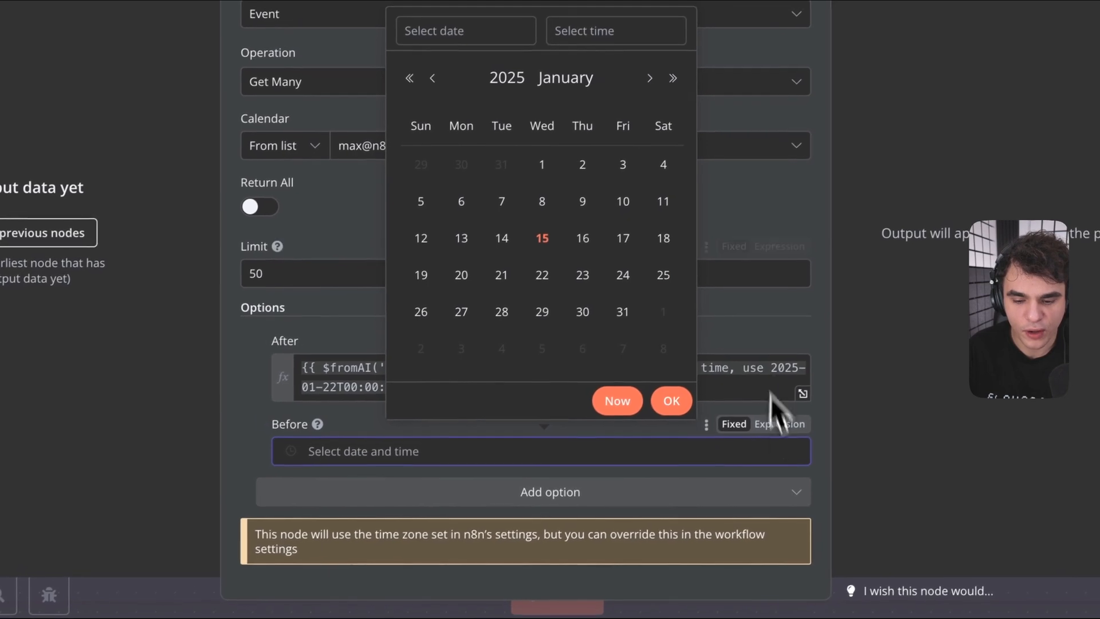
left_click(677, 200)
left_click(671, 401)
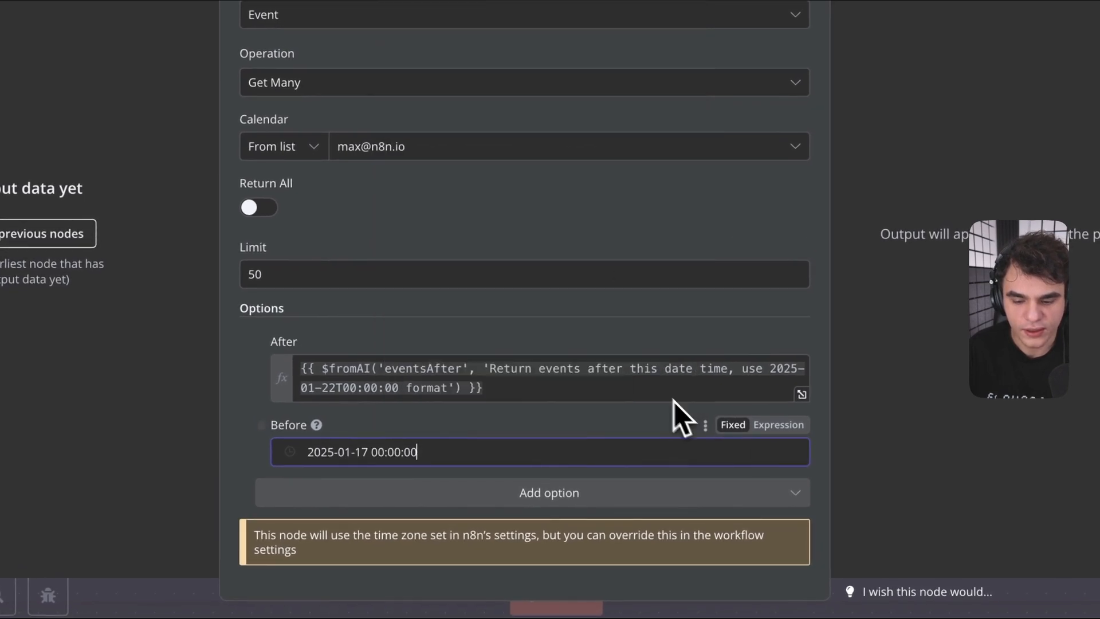
left_click(778, 425)
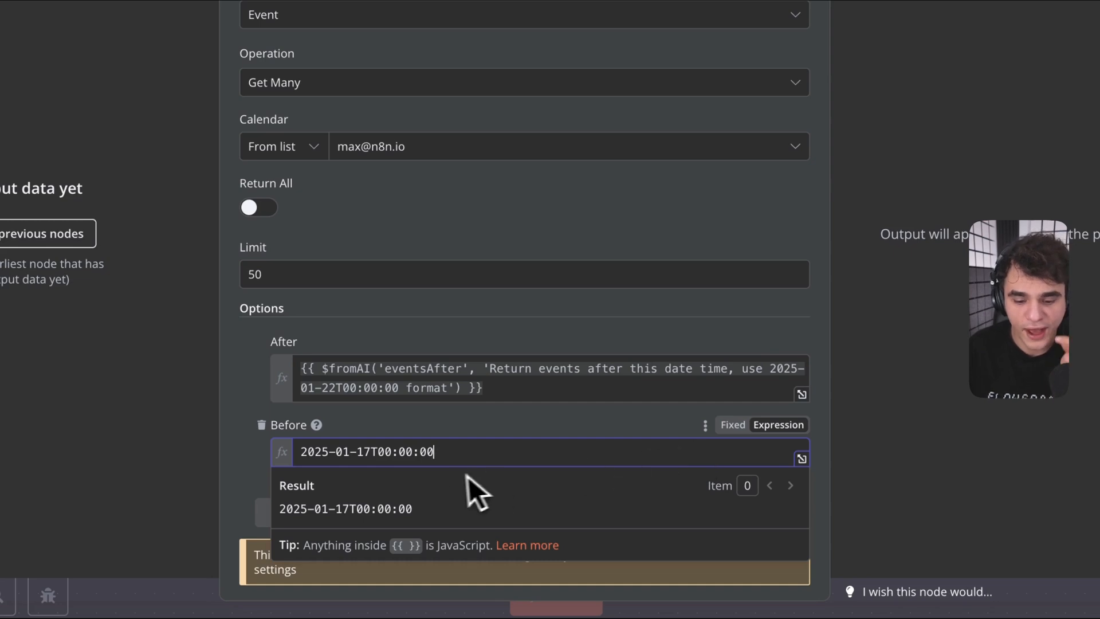
- Replace the Before option's value with a copy of the After option's $fromAI expression
left_click_drag(308, 449, 474, 452)
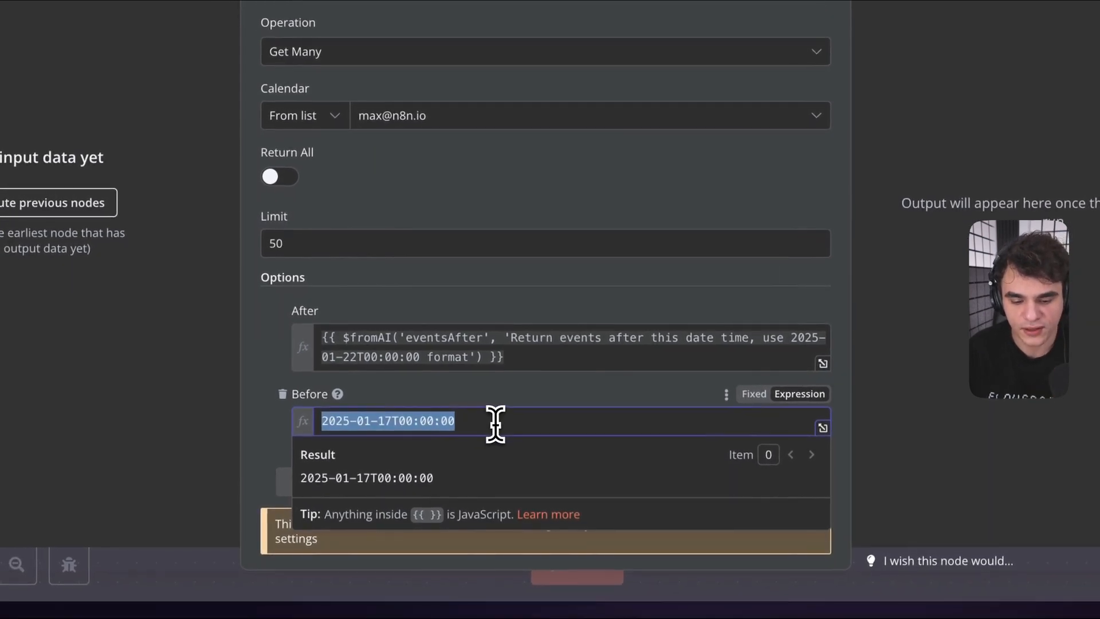
key("BackSpace")
left_click_drag(427, 357, 791, 344)
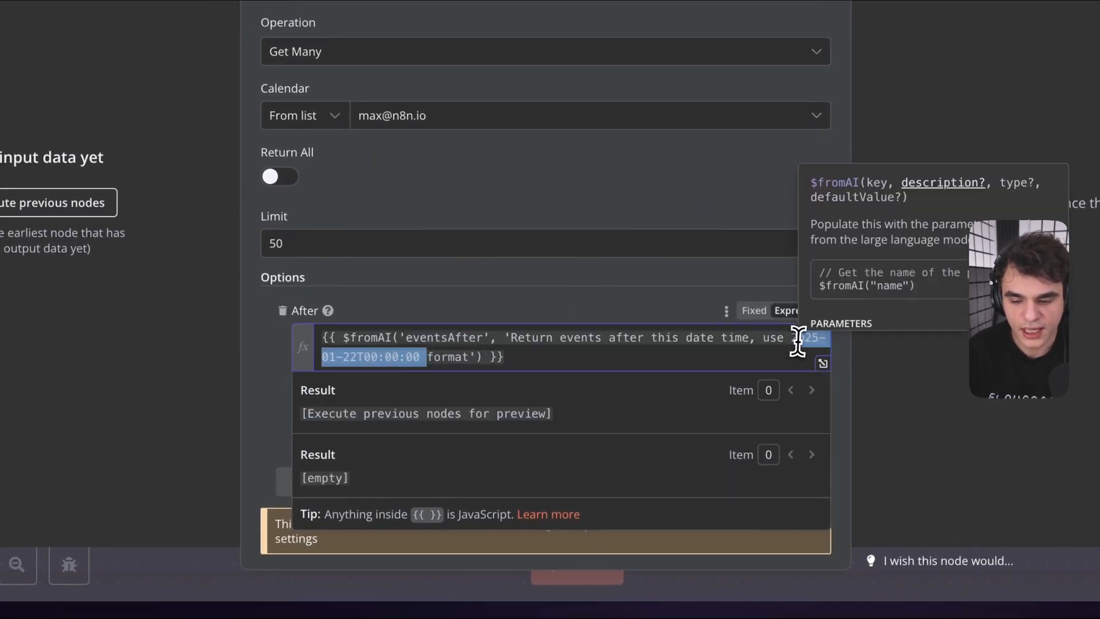
left_click(574, 345)
key("ctrl+a")
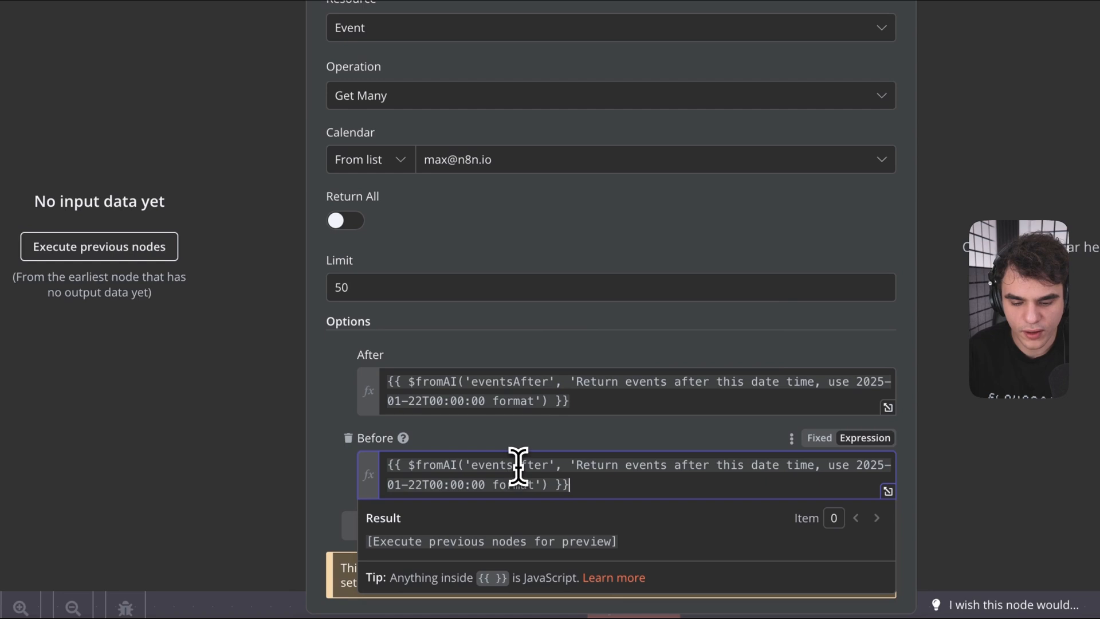
- Change the Before expression's key to eventsBefore and its description to "Return events before this date time", keeping the sample format
left_click_drag(515, 467, 548, 466)
type("B")
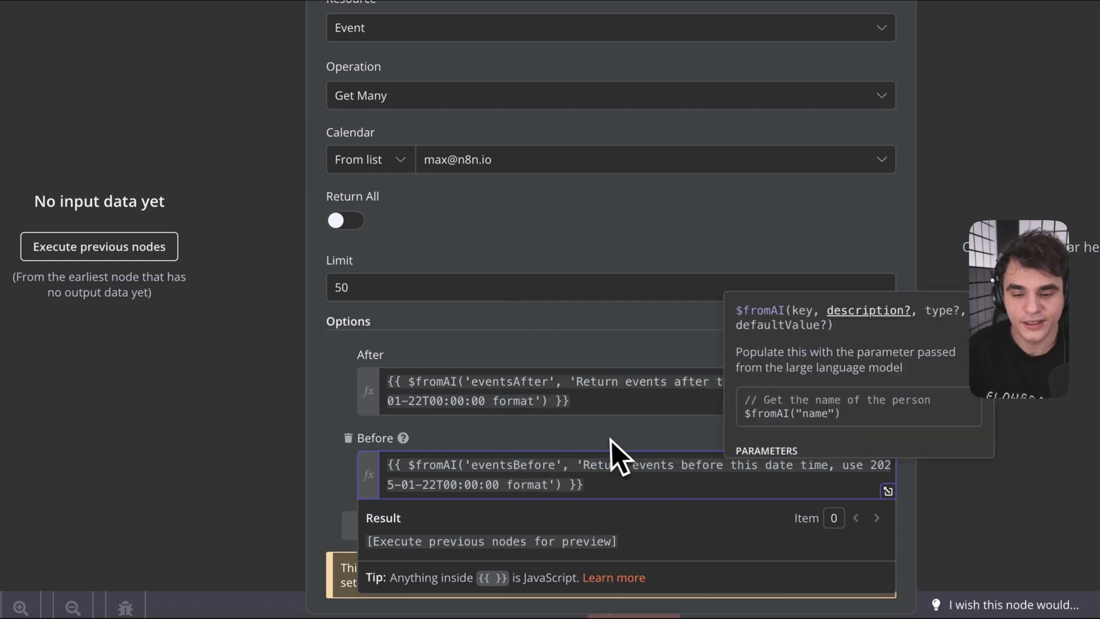
left_click(319, 257)
- Switch the Tool Description to Set Manually and review the default description text and the available description modes
scroll(320, 252, "up", 3)
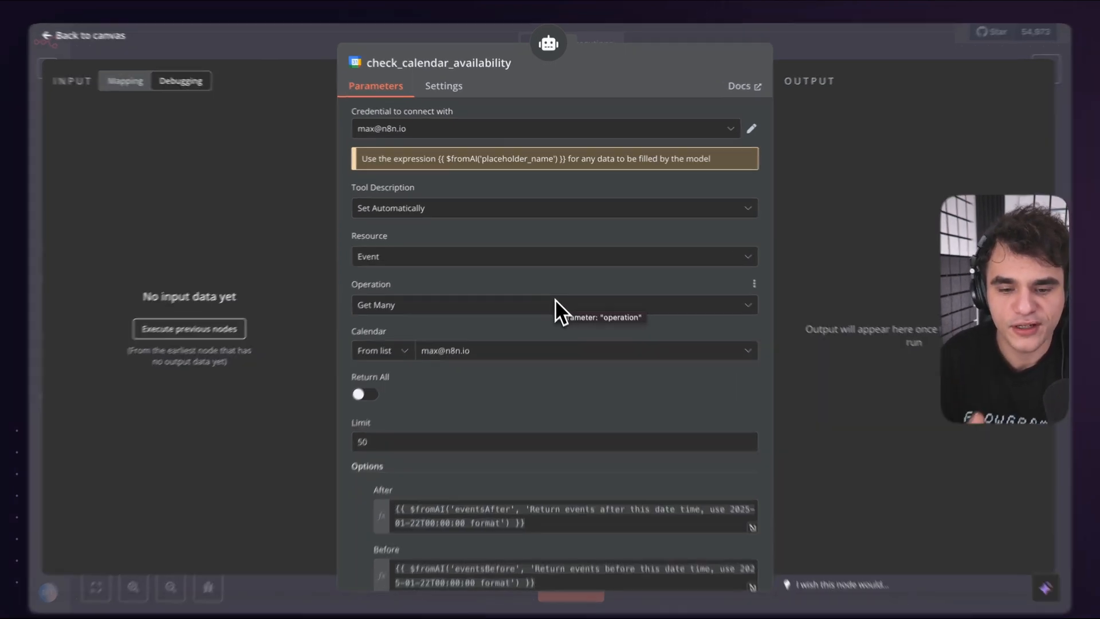
left_click(510, 207)
left_click(353, 336)
left_click_drag(283, 299, 534, 301)
left_click(534, 300)
triple_click(436, 302)
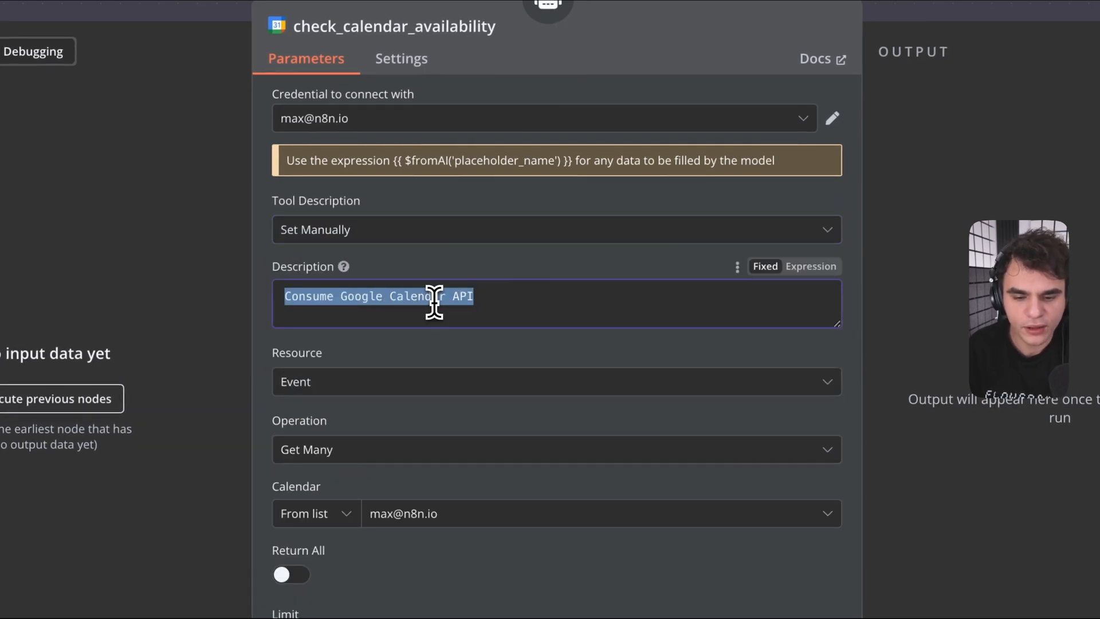
left_click(398, 301)
left_click(417, 234)
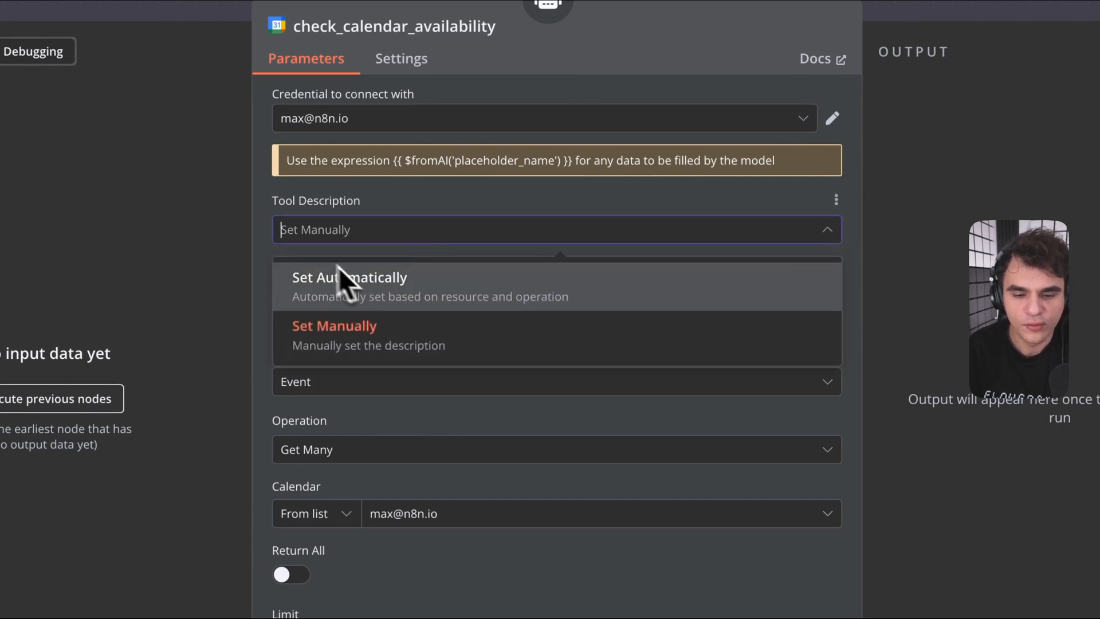
left_click(414, 204)
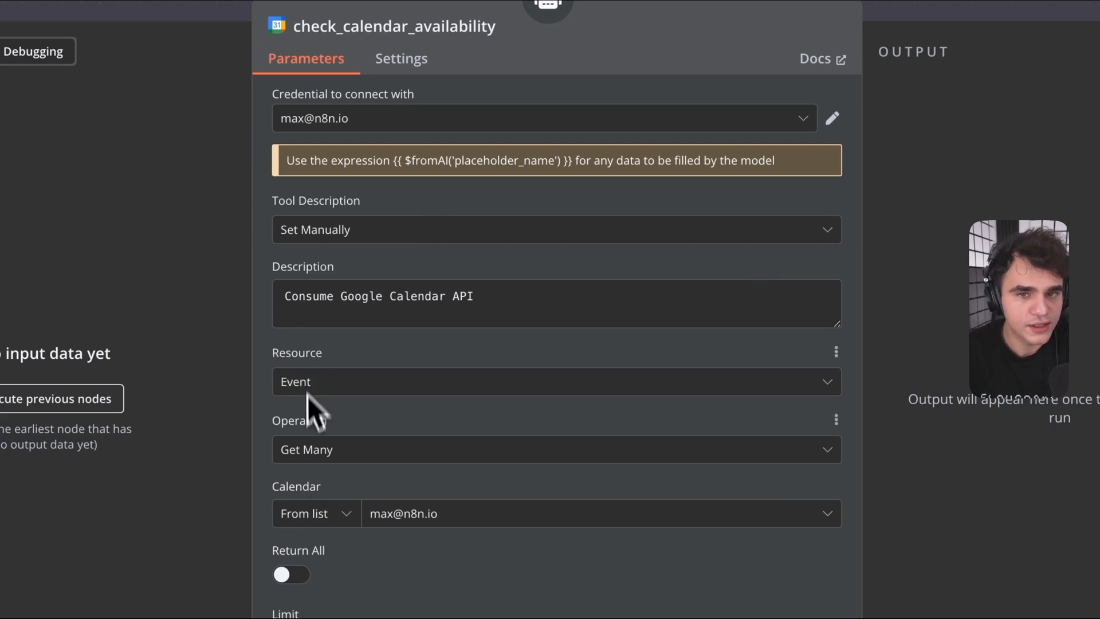
- Enlarge the description box and replace its text with the check_calendar_availability tool's purpose: fetching existing appointments and determining available slots for a new appointment
triple_click(343, 292)
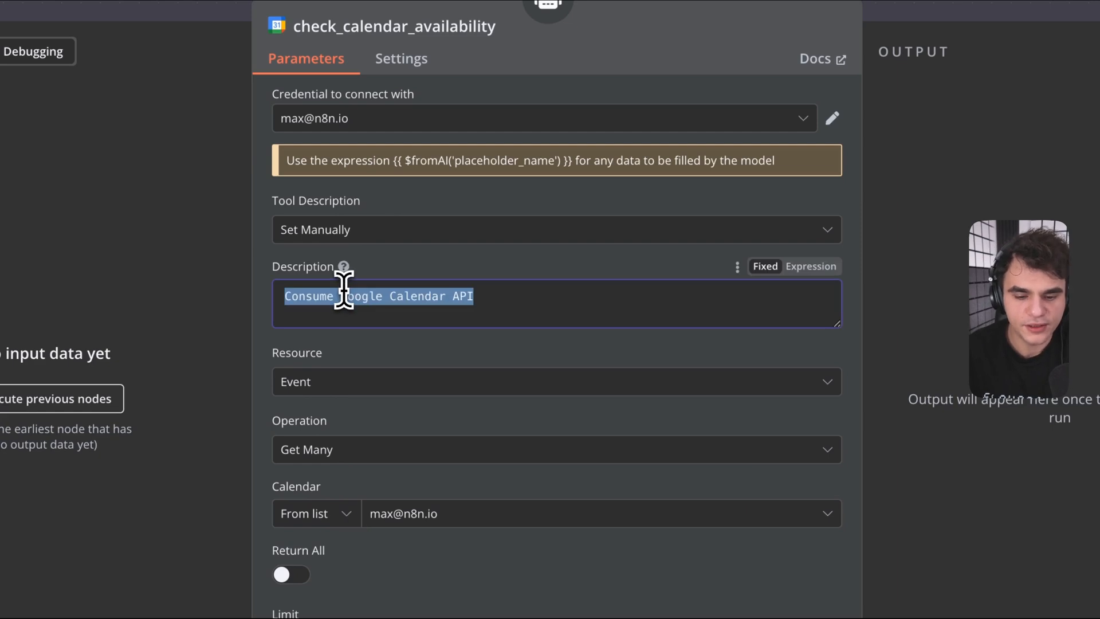
key("BackSpace")
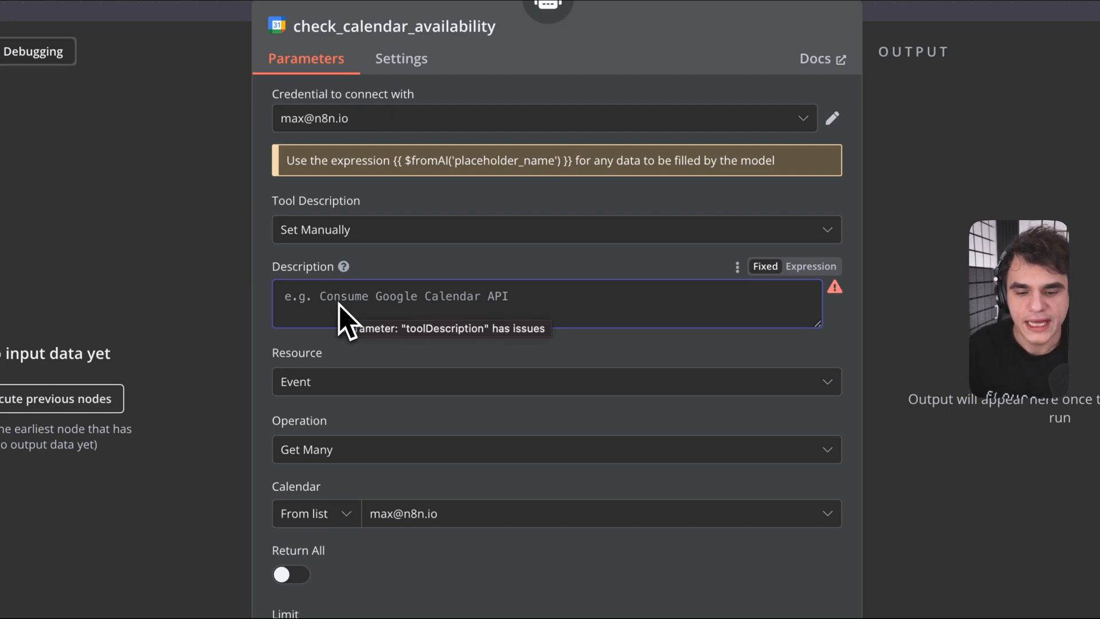
left_click_drag(818, 325, 813, 476)
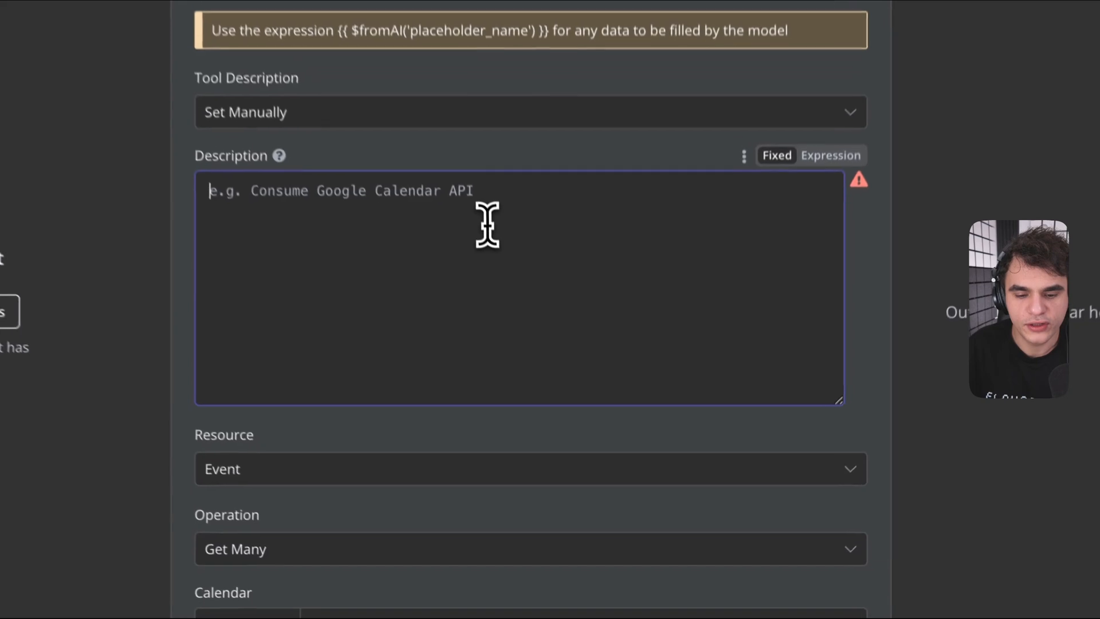
type("Use this check_calendar_availability tool to fetch existing appointments for a specified period and determine when there are available time slots that can accommodate a new appointment.")
left_click_drag(261, 152, 497, 163)
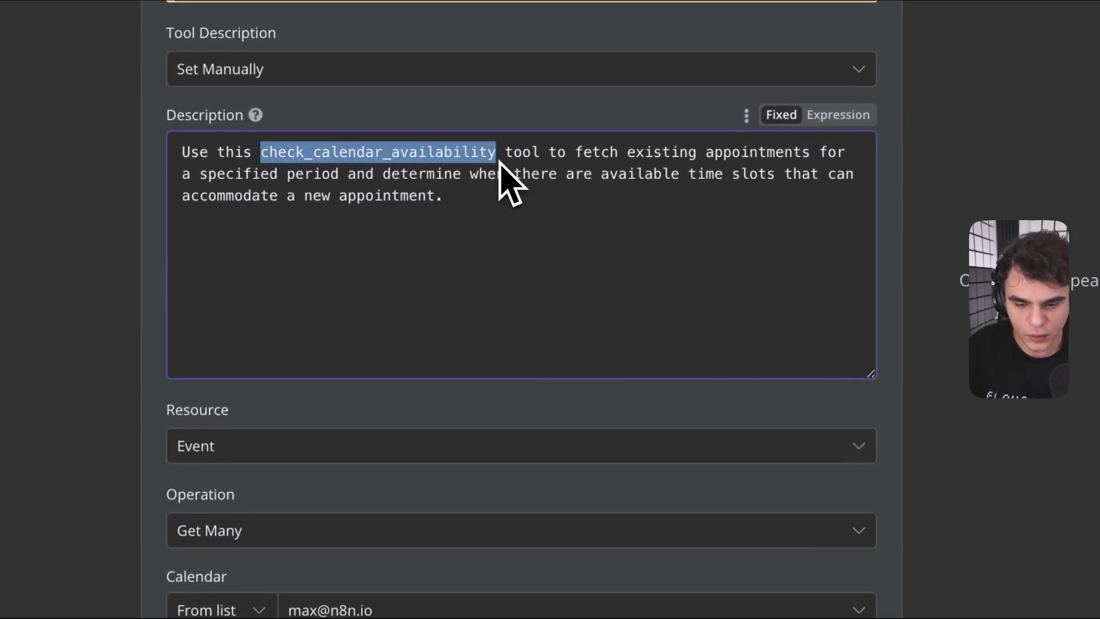
left_click(454, 160)
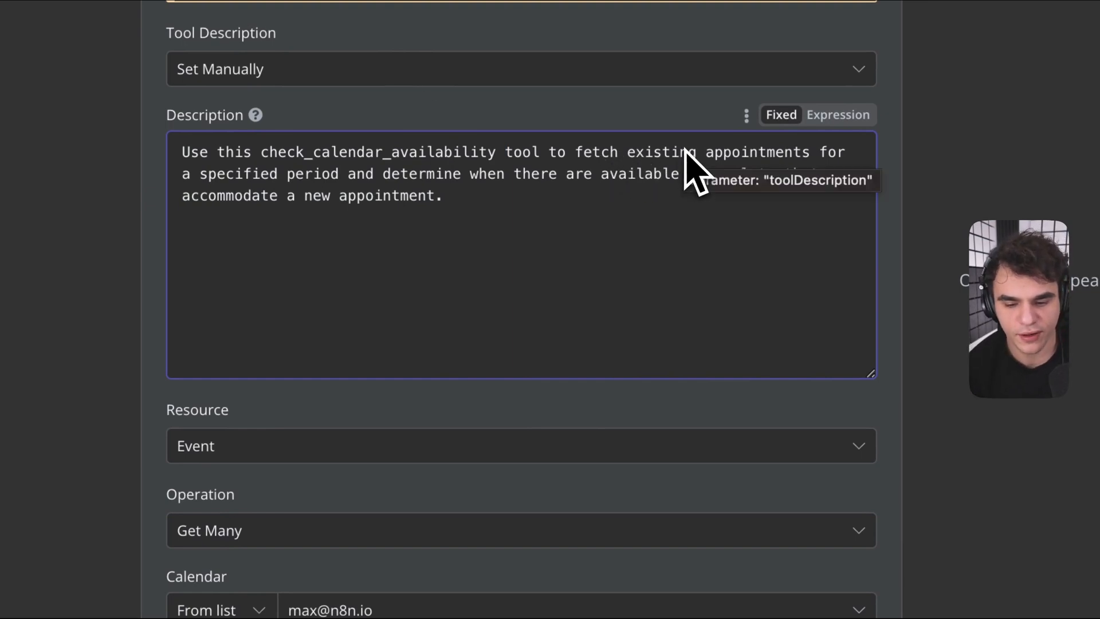
left_click(737, 305)
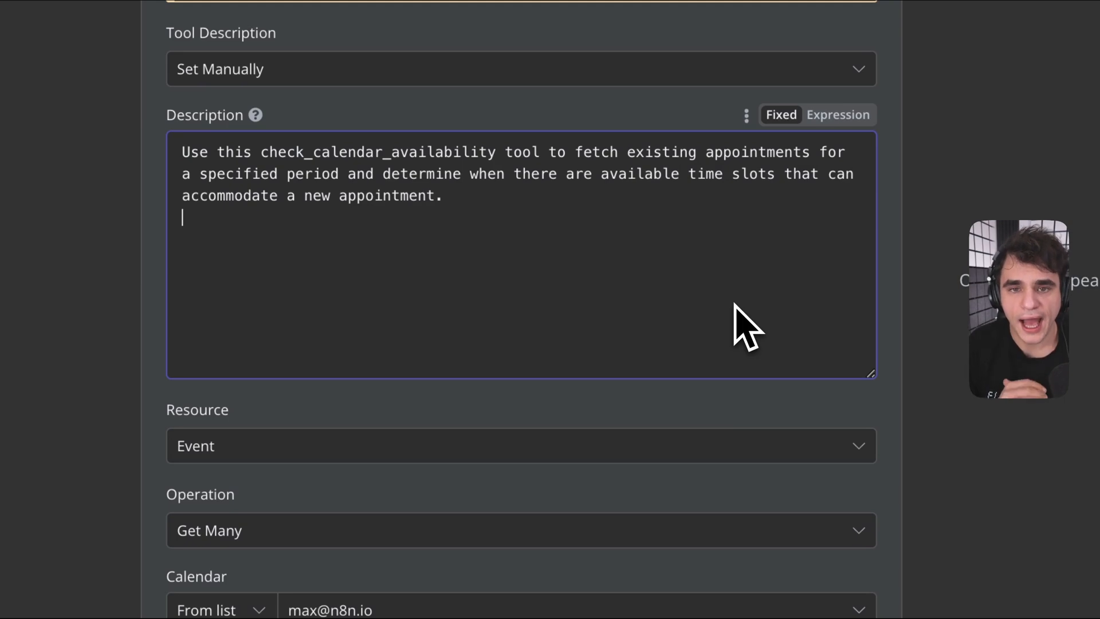
left_click_drag(182, 152, 256, 159)
left_click(260, 159)
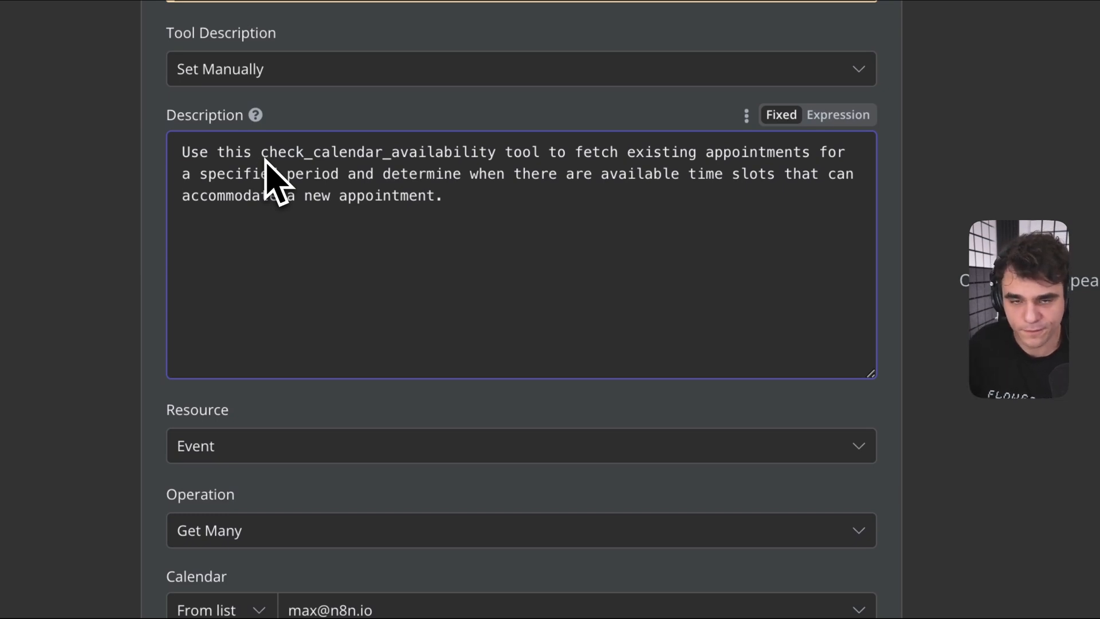
- Add an "# Instructions" heading and item 1, Specify the Date and Range, with eventsAfter at 8:59 and eventsBefore at 18:01 of the same day
left_click(285, 298)
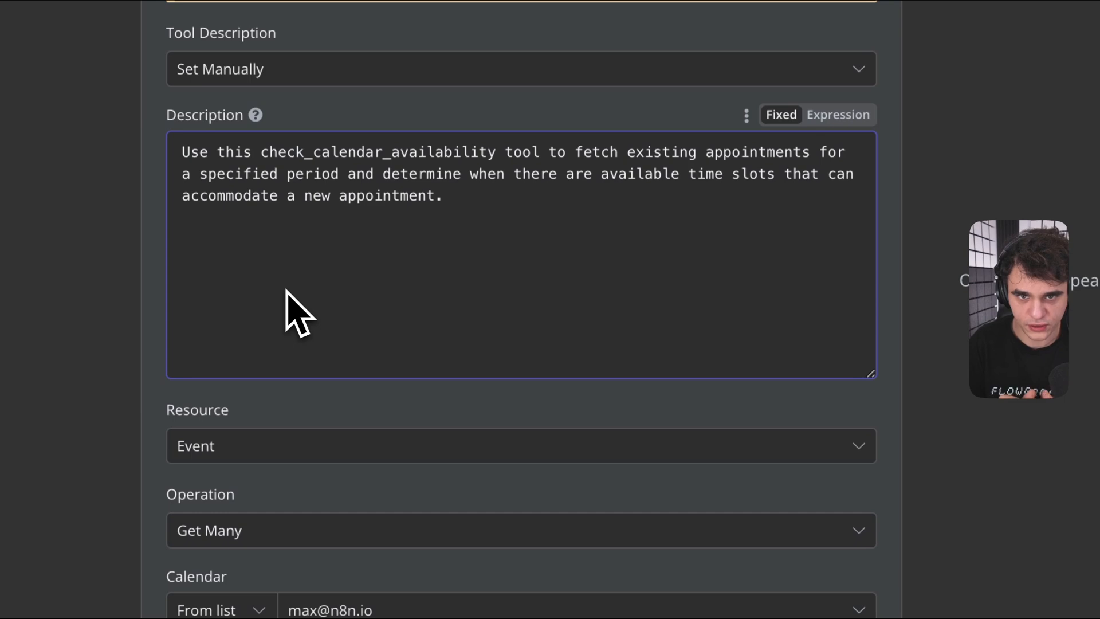
type("# Ins")
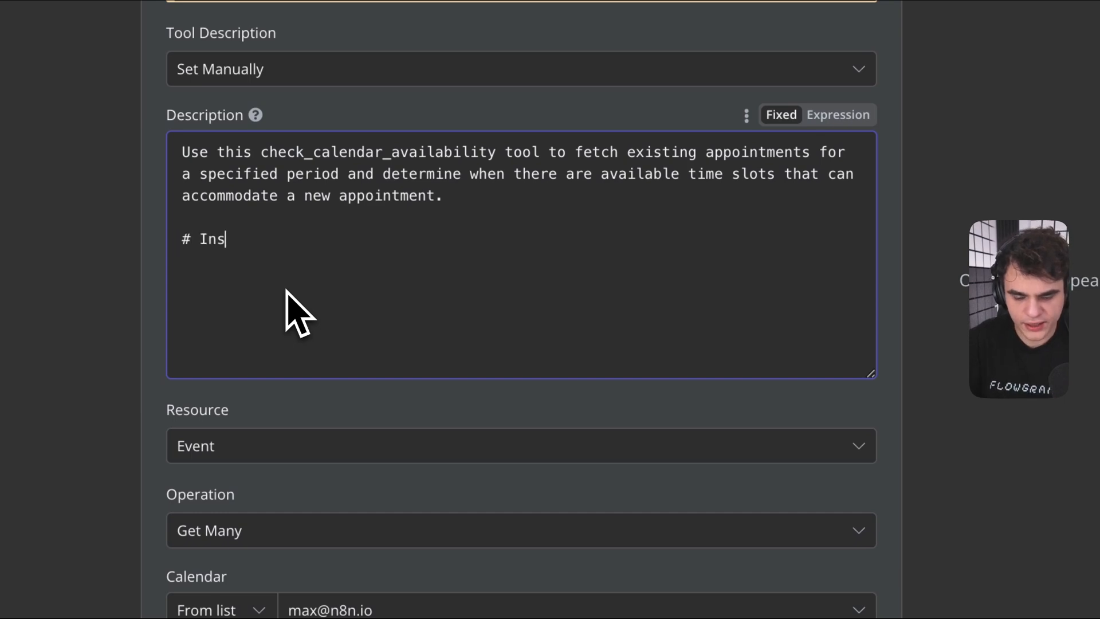
type("tructions")
key("Return")
type("1. Specify the Date and Range – To fetch events for a specific day, set eventsAfter to 8:59 of that day and eventsBefore to 18:01 of the same day (adjust these times if needed).")
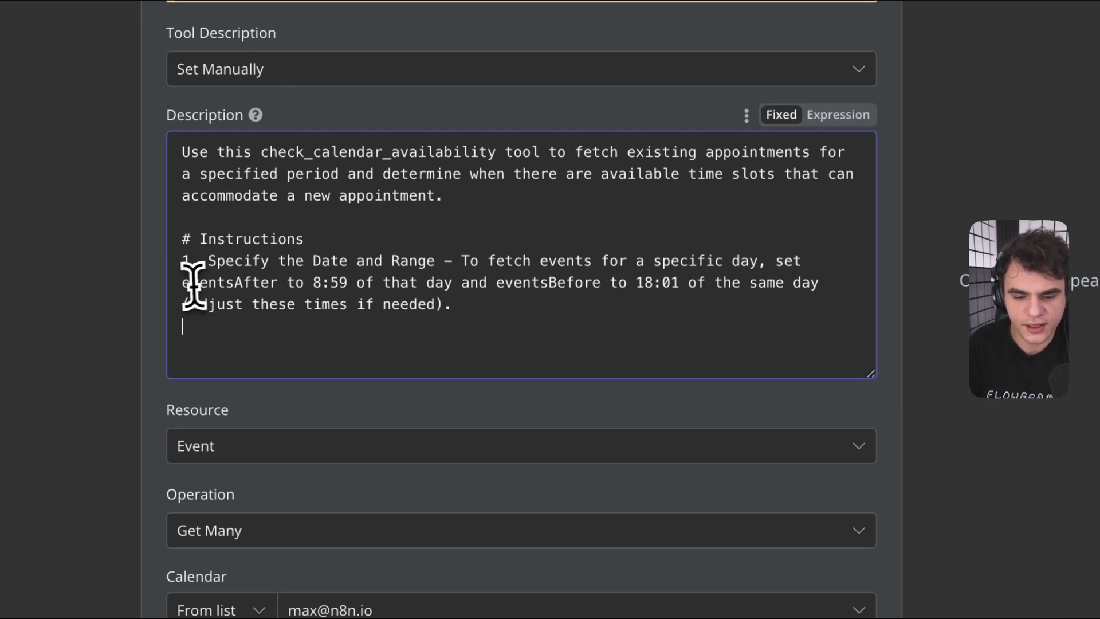
left_click_drag(555, 316, 533, 236)
left_click(510, 304)
triple_click(258, 304)
left_click(258, 283)
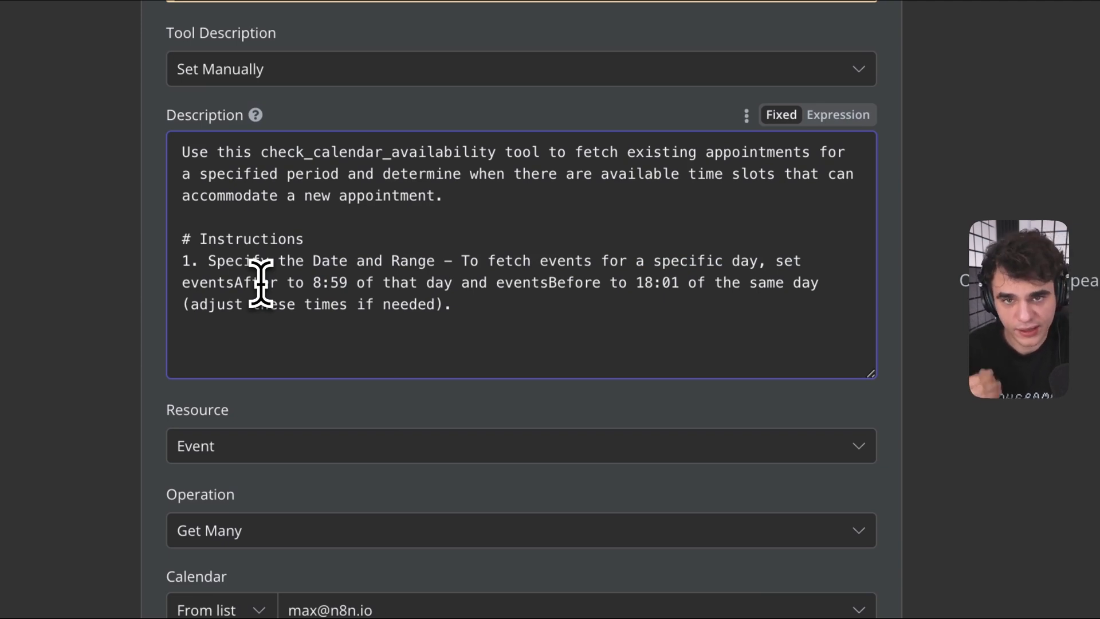
- Add instruction 2, Retrieve Existing Appointments, stating that the tool returns all booked appointments within the specified date and time range
left_click(503, 302)
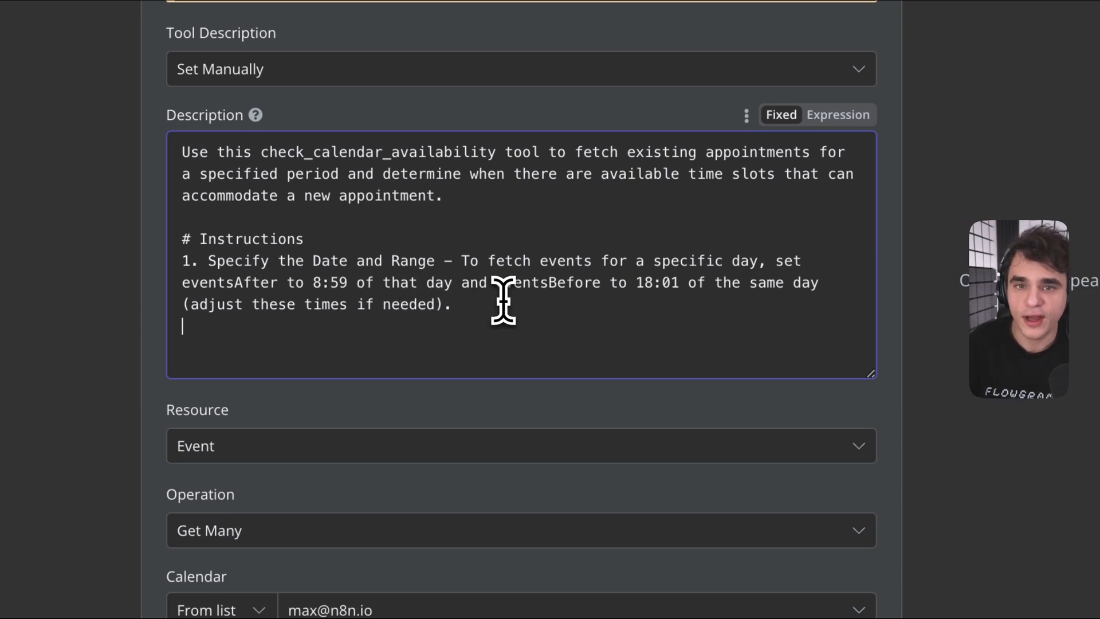
key("Return")
type("2")
type(". Retrieve Existing Appointments – The tool will return all booked appointments within the specified date and time range.")
key("Return")
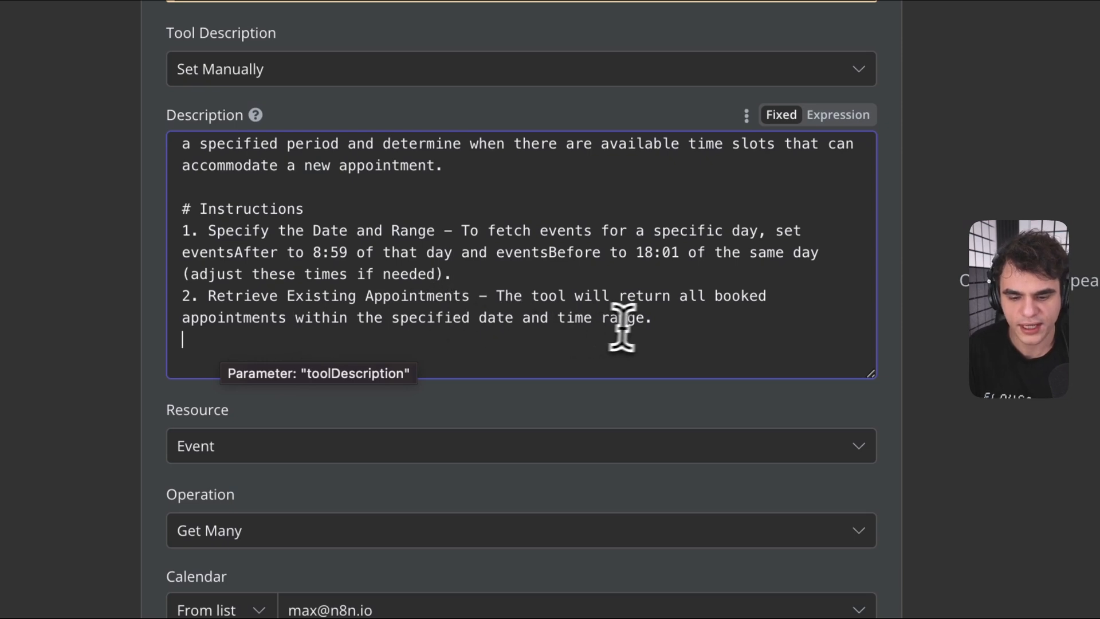
- Add instruction 3, Calculate Available Slots, requiring gaps at least as long as the appointment length and no overlap, and review the instruction list
type("3")
type(". Calculate Available Slots – Once you have the existing appointments, calculate the gaps between them to find potential availability. Ensure each gap is at least as long as the required appointment length. Do not allow any overlap with existing appointments.")
key("Return")
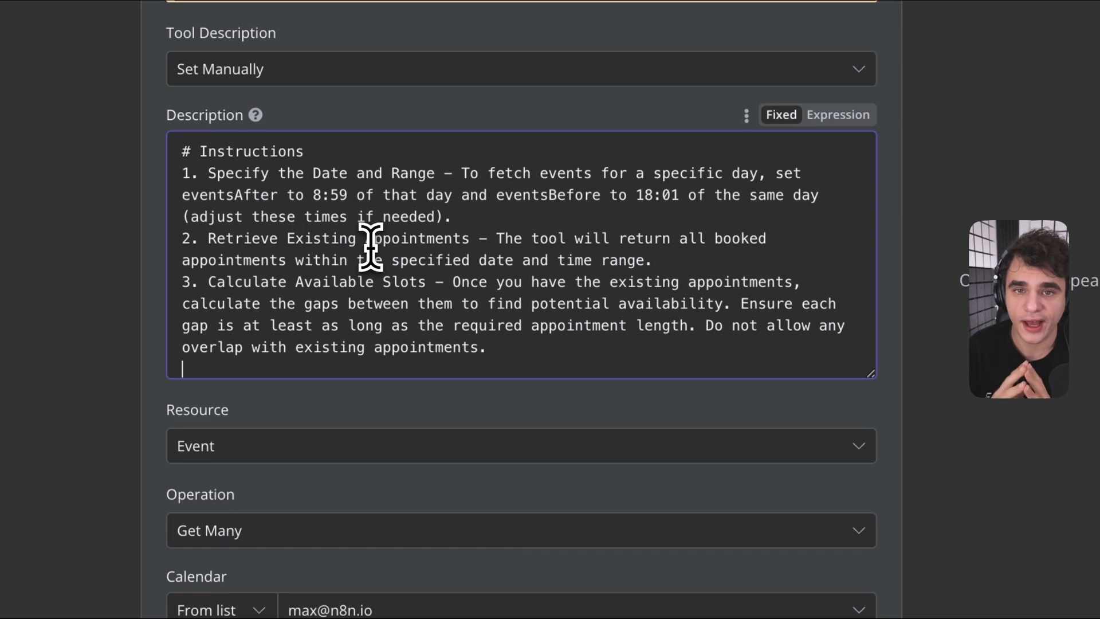
left_click_drag(508, 344, 196, 183)
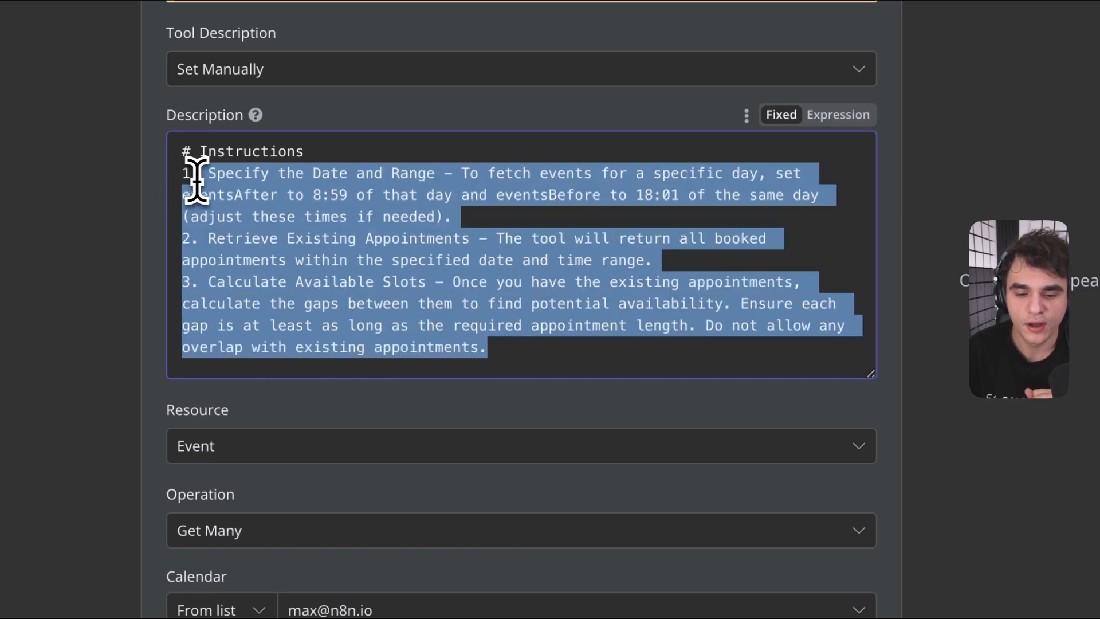
left_click(198, 183)
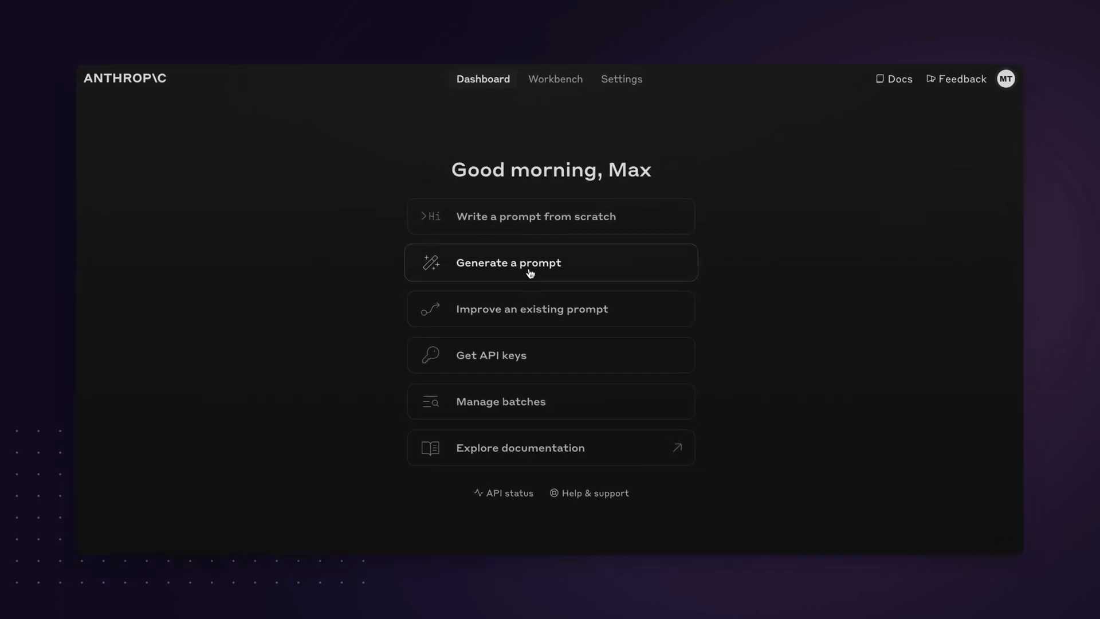
- In the Anthropic console, generate a prompt from the task description "Booking assistant for beauty salon"
left_click(525, 266)
left_click(524, 258)
type("Booking assistant for beauty salon")
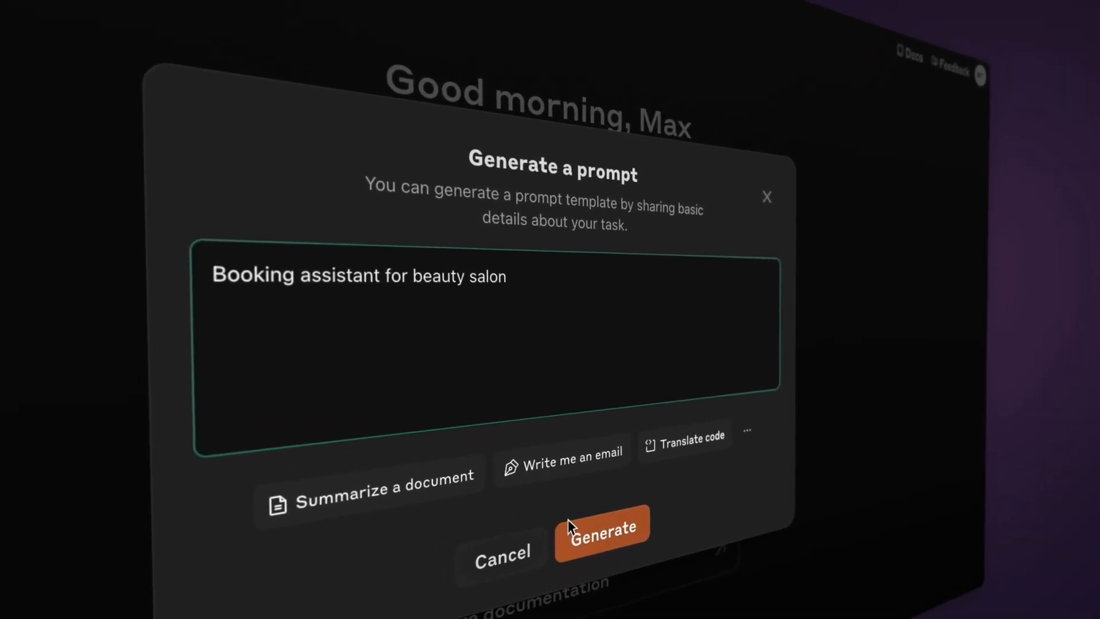
left_click(569, 519)
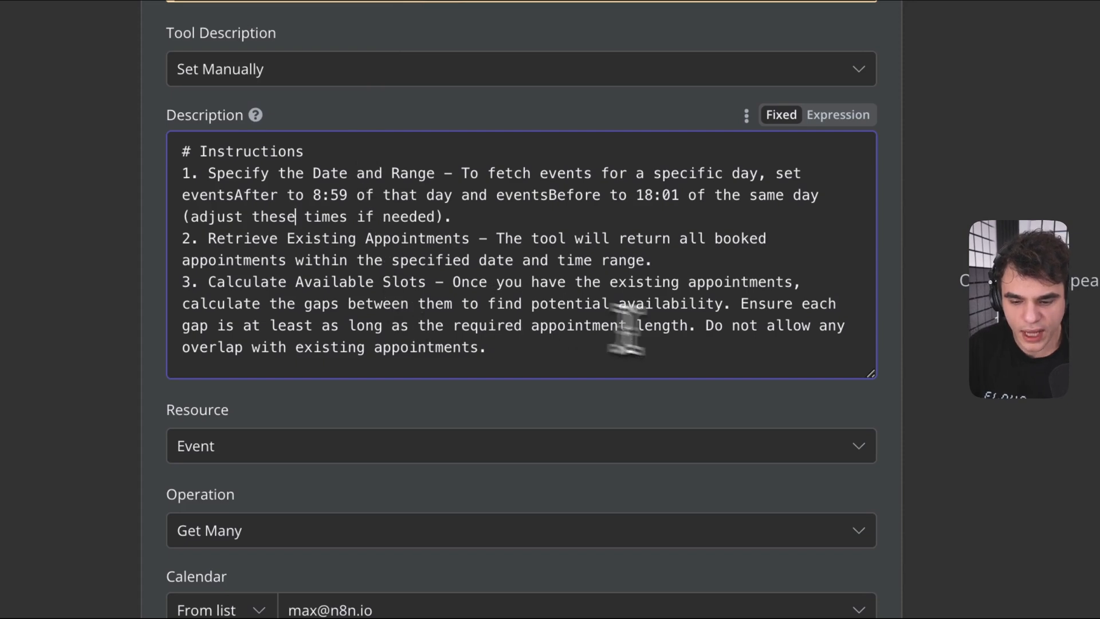
- Back in n8n, enlarge the description box and add a closing sentence on accurately finding valid appointment windows based on the already-booked events
left_click(882, 377)
left_click_drag(871, 373, 868, 483)
left_click(602, 469)
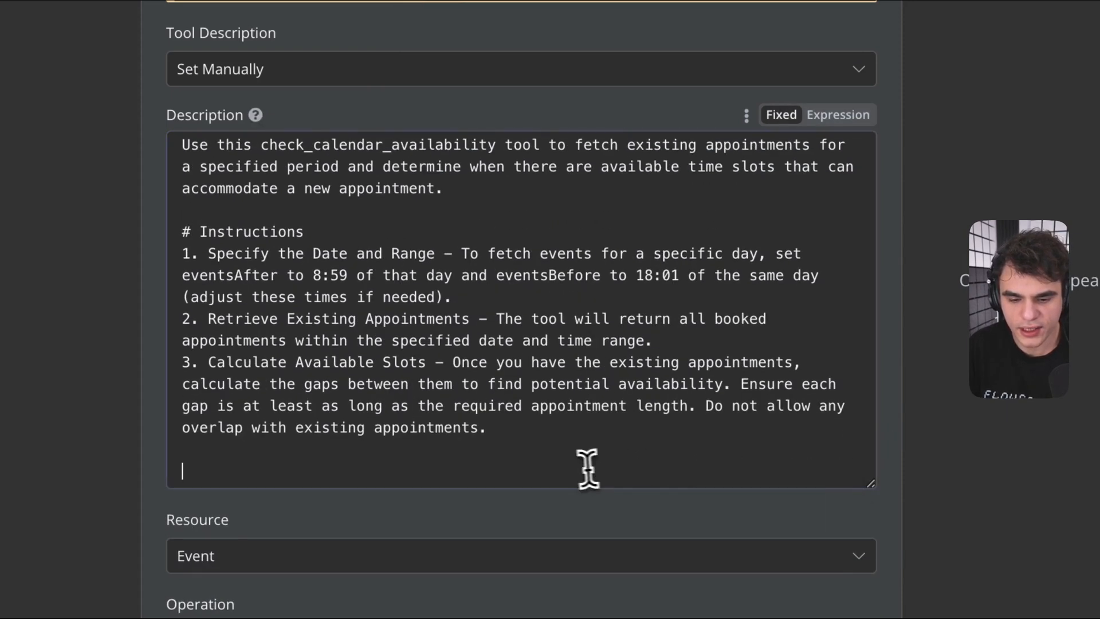
type("By following these steps, you can accurately find valid appointment windows based on the already-booked events.")
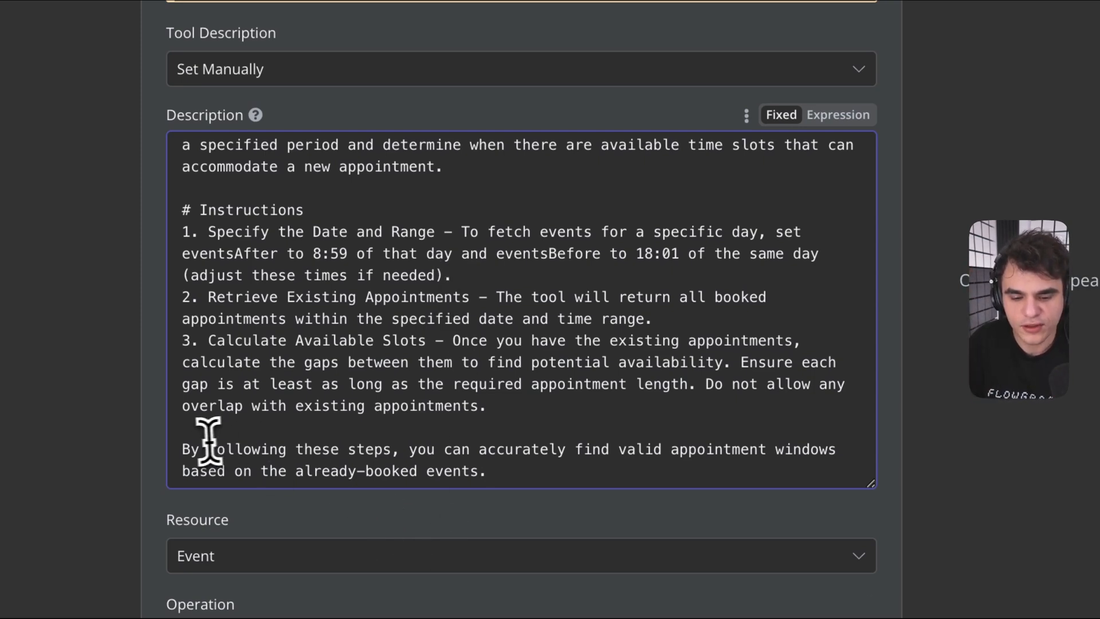
left_click_drag(179, 449, 522, 477)
left_click(522, 477)
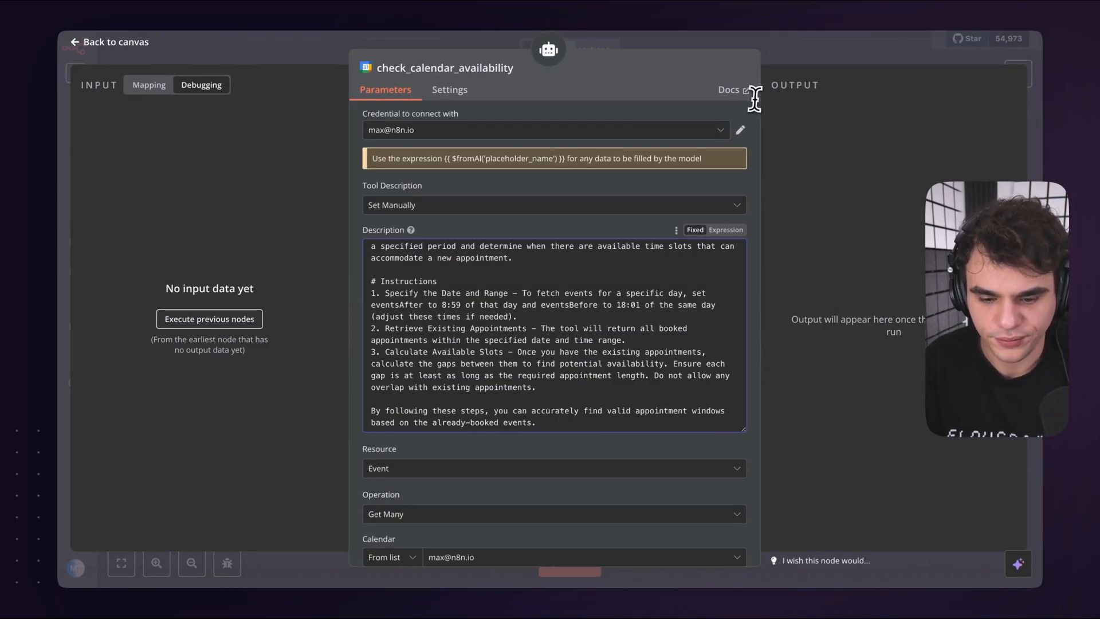
- Return to the canvas, send "Can I book an appointment for Friday?" in the workflow chat and read the agent's reply
left_click(806, 52)
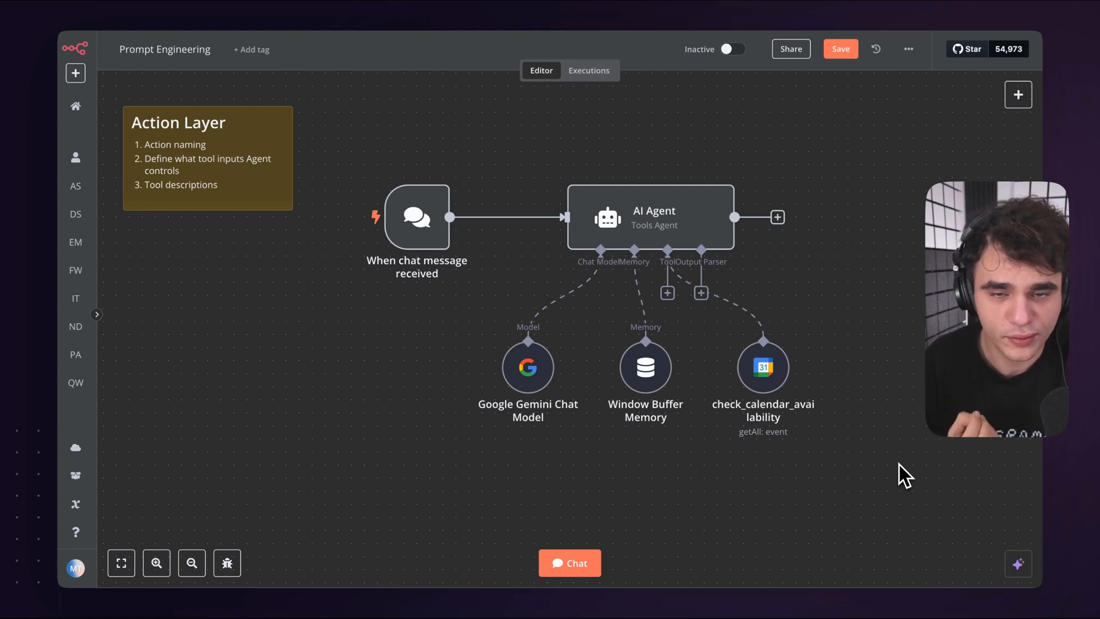
left_click(570, 562)
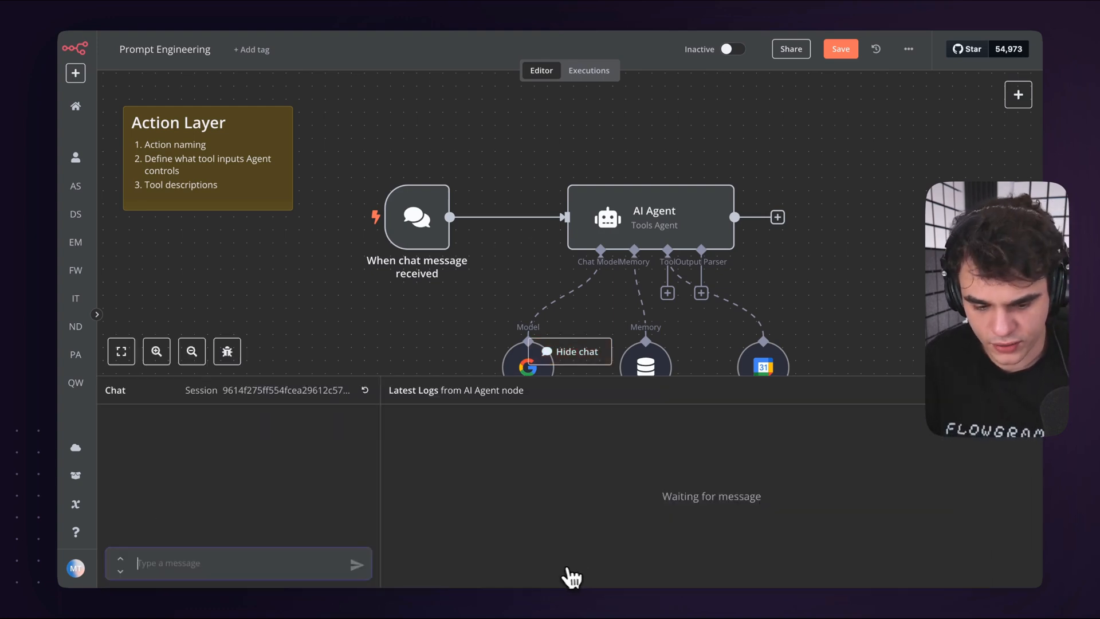
type("Can I book an appointment for Friday?")
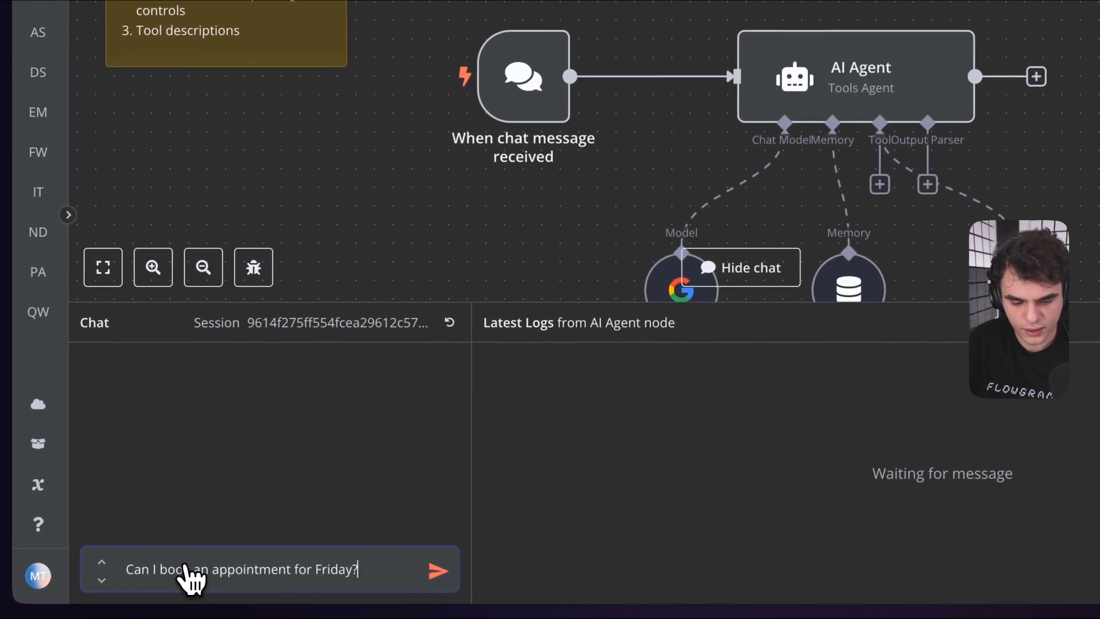
key("Return")
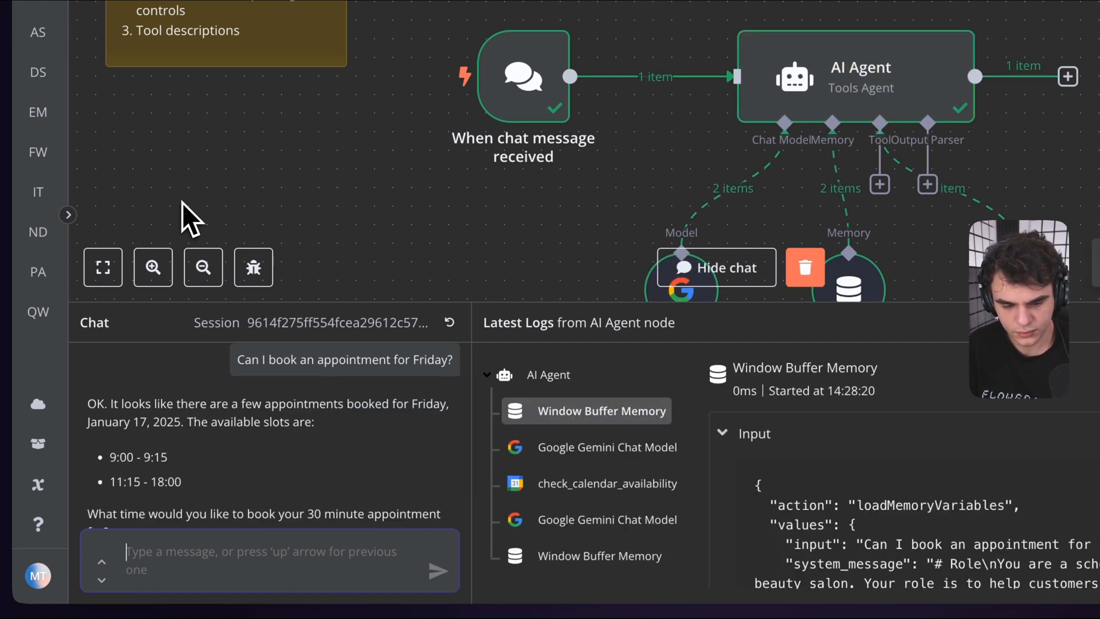
scroll(221, 356, "down", 1)
left_click_drag(161, 373, 192, 533)
left_click(191, 533)
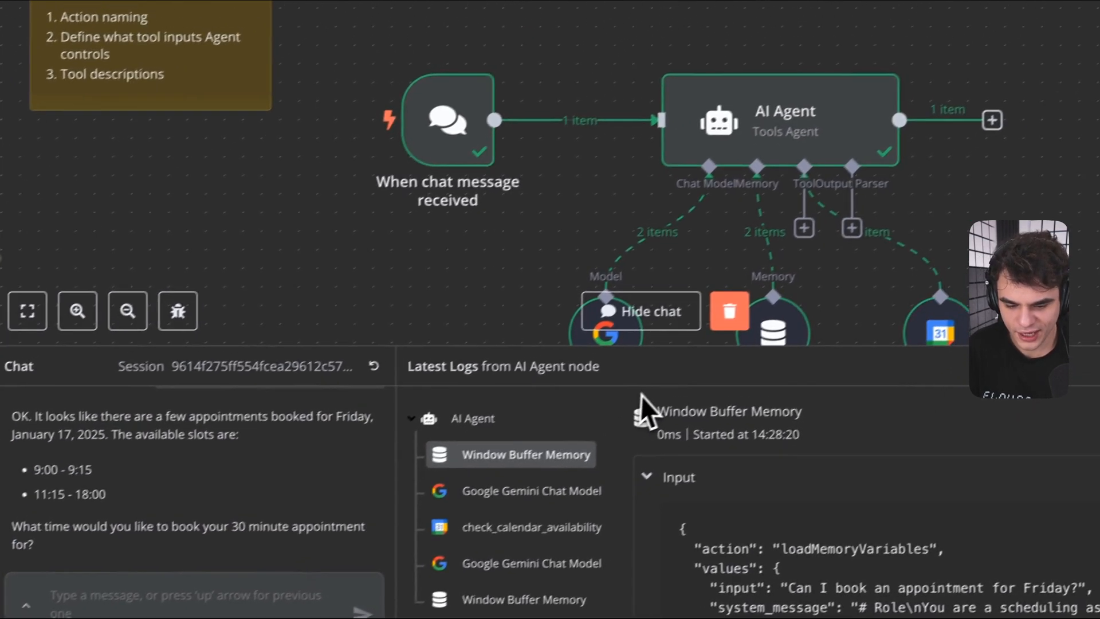
- Examine the agent's logs: the Gemini model's input, the check_calendar_availability input dates and event response, and the second Gemini call's output
left_click(507, 490)
left_click_drag(514, 401, 547, 167)
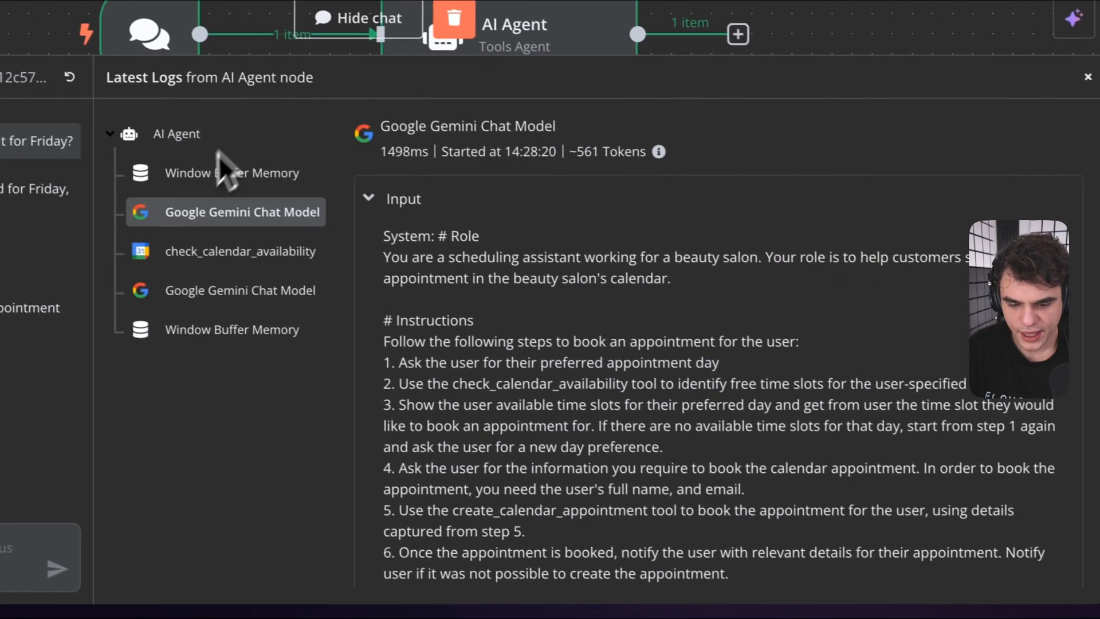
left_click(198, 253)
left_click_drag(528, 261, 725, 295)
left_click(724, 294)
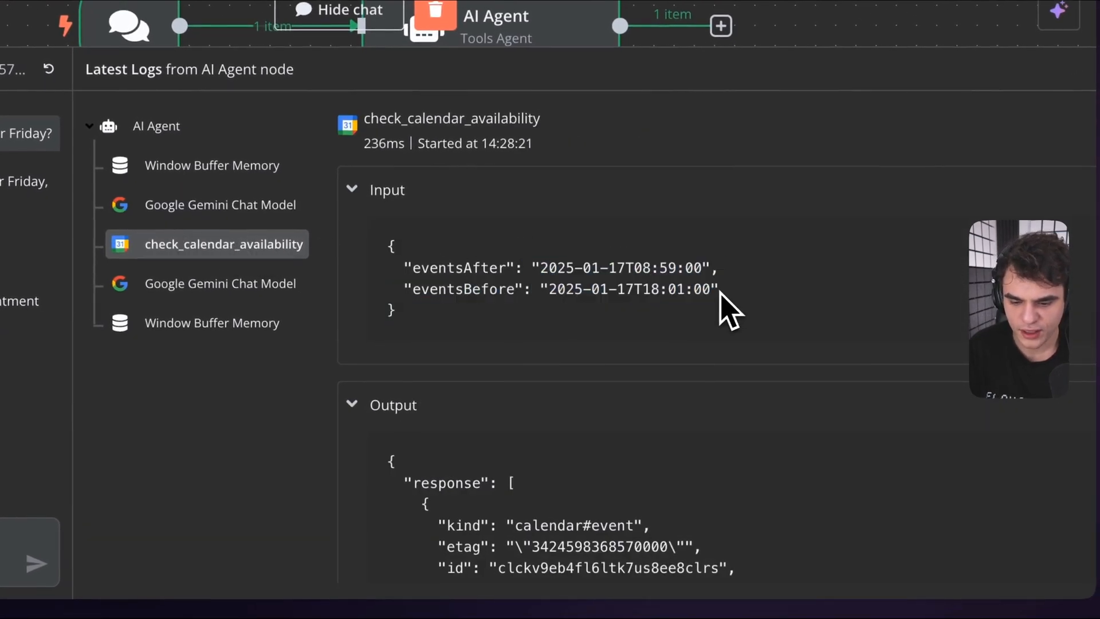
scroll(570, 326, "down", 5)
scroll(558, 314, "down", 20)
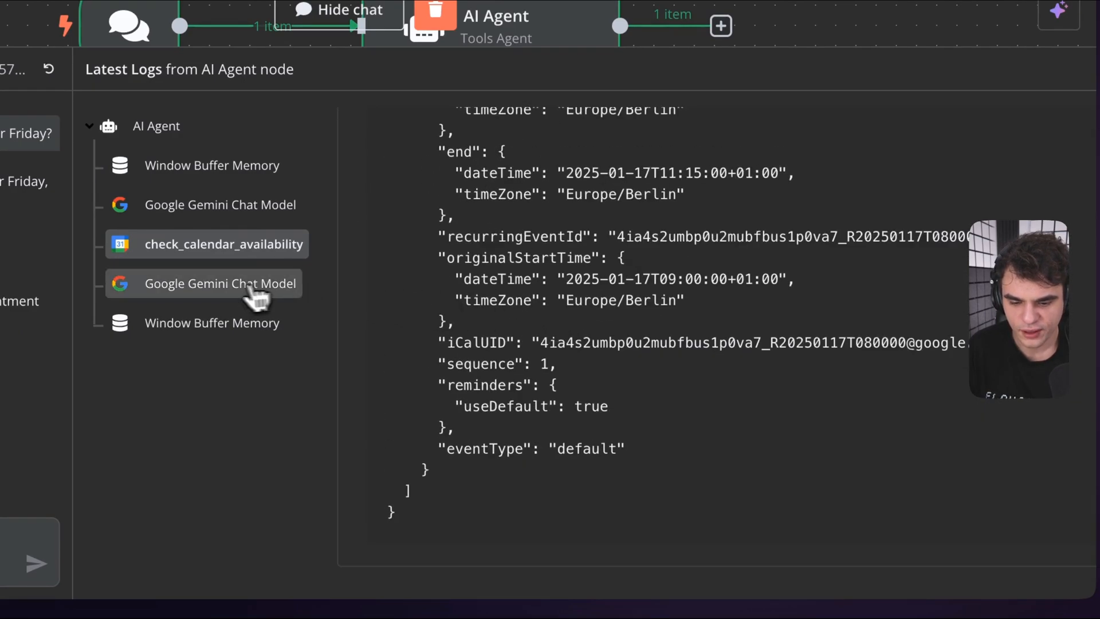
left_click(274, 289)
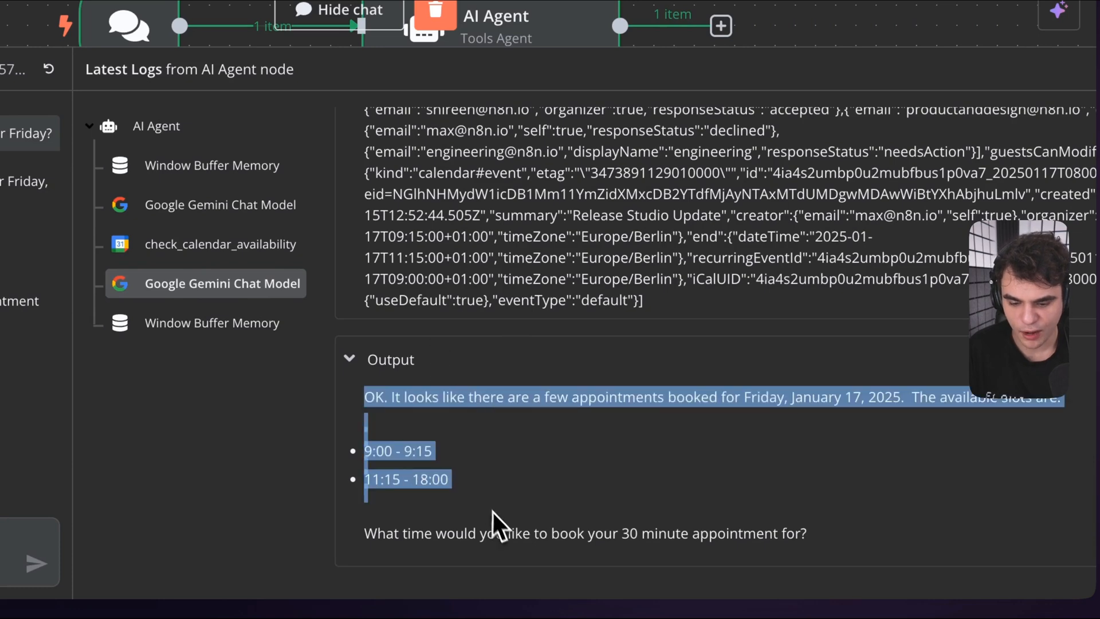
left_click(518, 559)
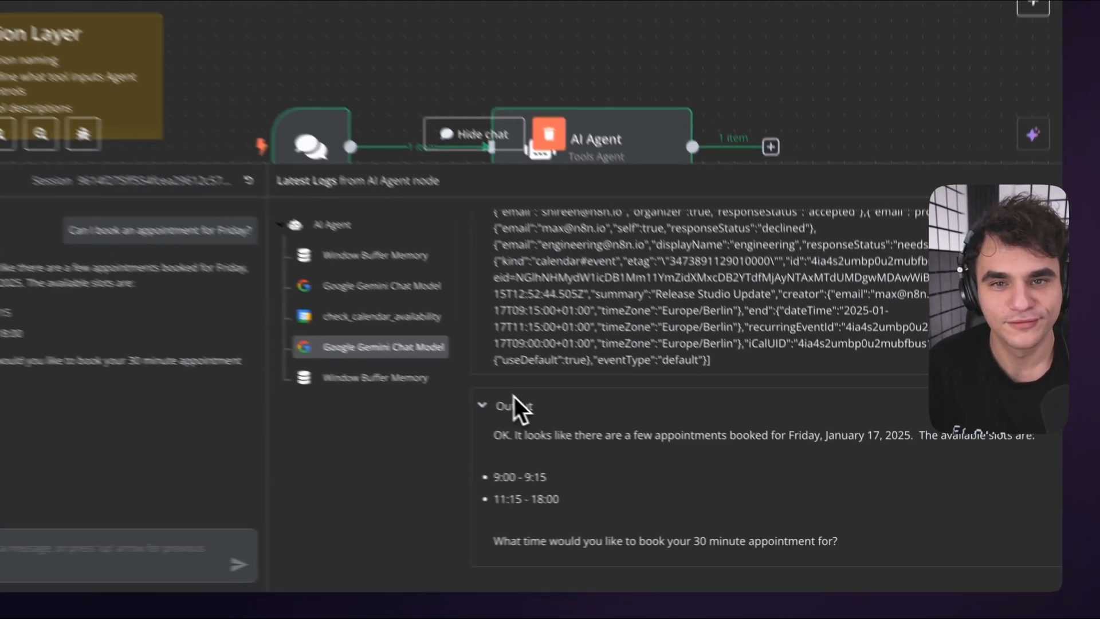